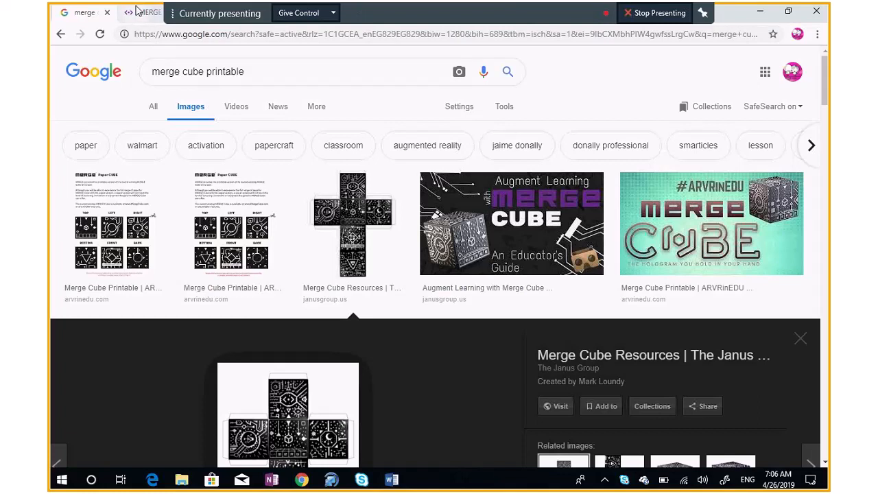
Minimize the Word document and show the MERGE Miniverse Cube page in a maximized browser window
{"action": "left_click", "coordinate": [789, 14]}
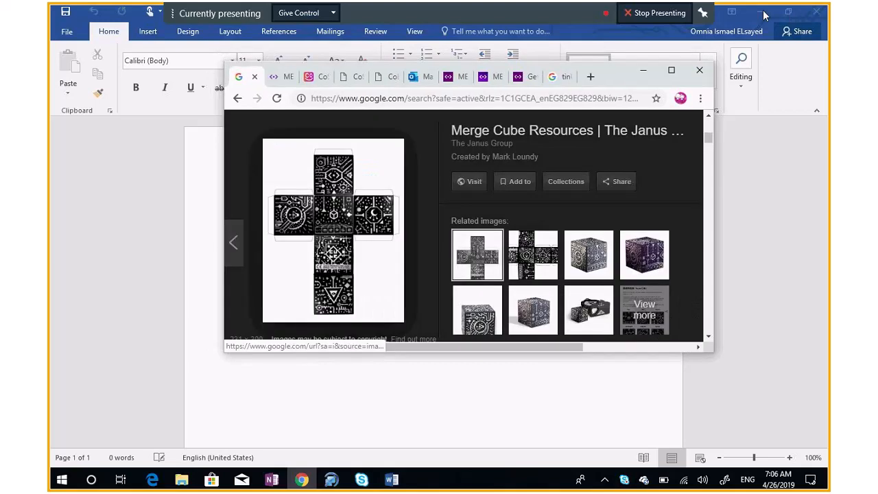
{"action": "left_click", "coordinate": [762, 13]}
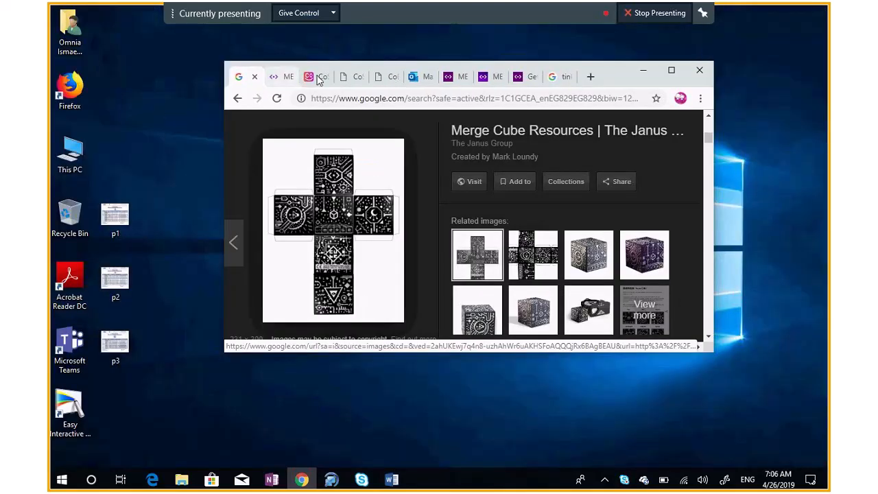
{"action": "left_click", "coordinate": [449, 79]}
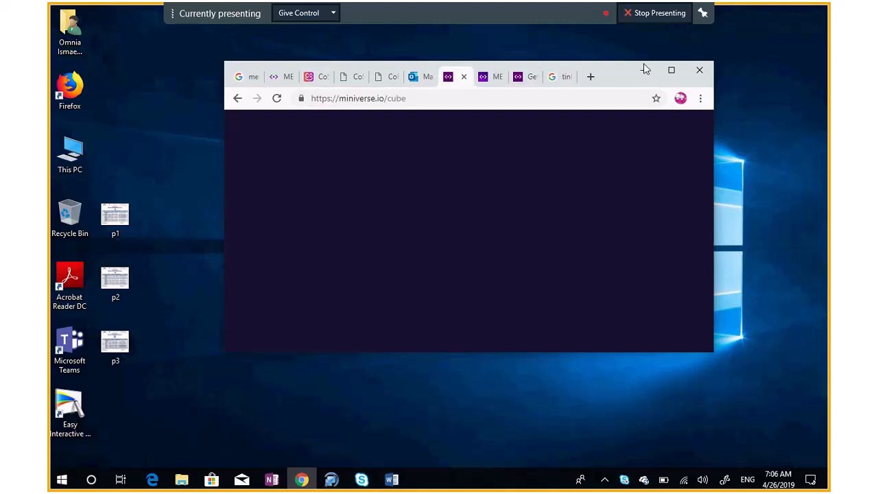
{"action": "left_click", "coordinate": [671, 70]}
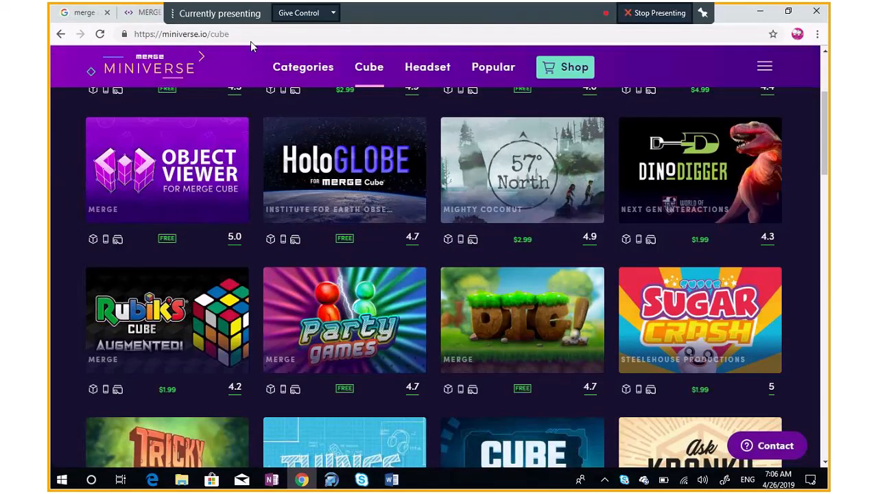
Browse the MERGE Cube Experiences catalogue and examine the available apps with their prices and ratings
{"action": "scroll", "coordinate": [261, 259], "scroll_direction": "up", "scroll_amount": 2}
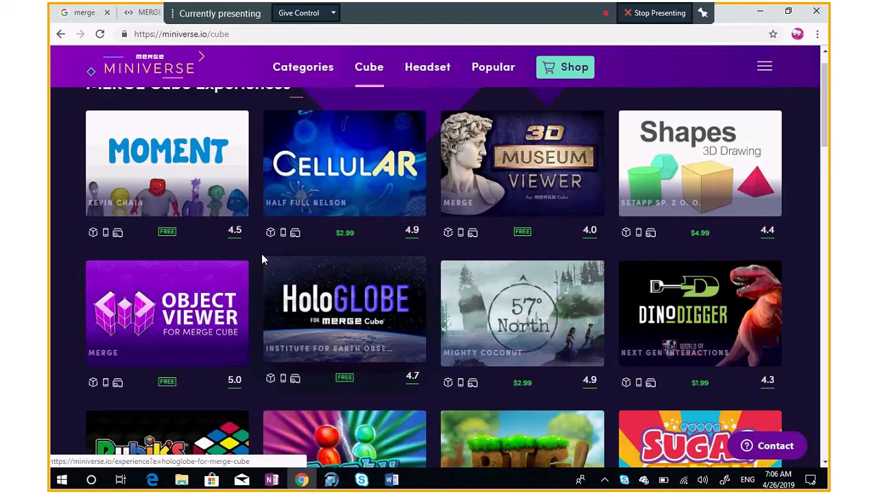
{"action": "scroll", "coordinate": [261, 259], "scroll_direction": "up", "scroll_amount": 1}
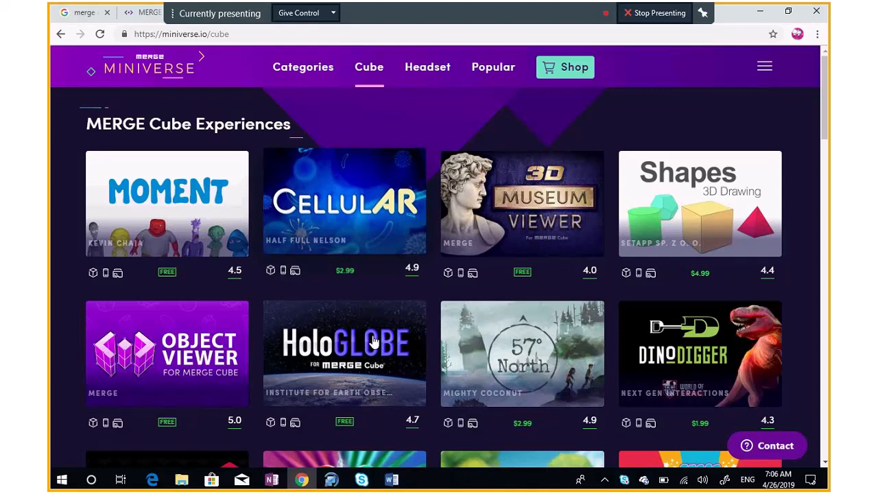
{"action": "scroll", "coordinate": [374, 341], "scroll_direction": "down", "scroll_amount": 1}
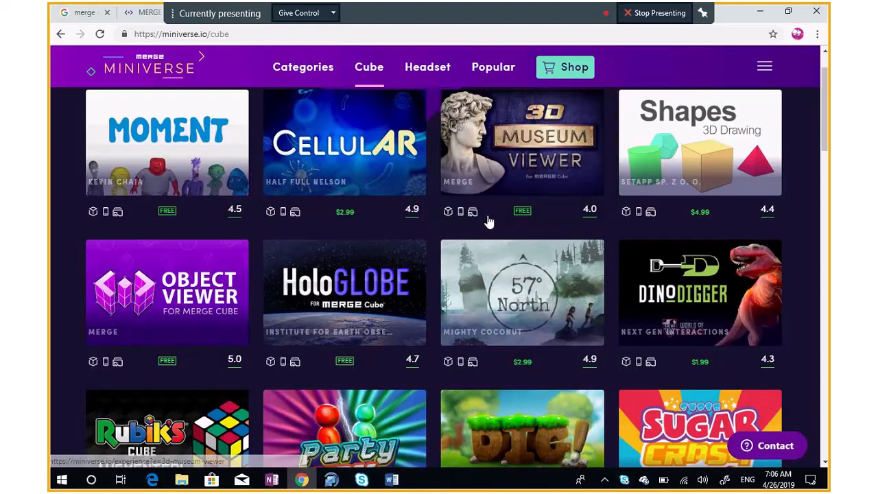
{"action": "scroll", "coordinate": [397, 336], "scroll_direction": "down", "scroll_amount": 1}
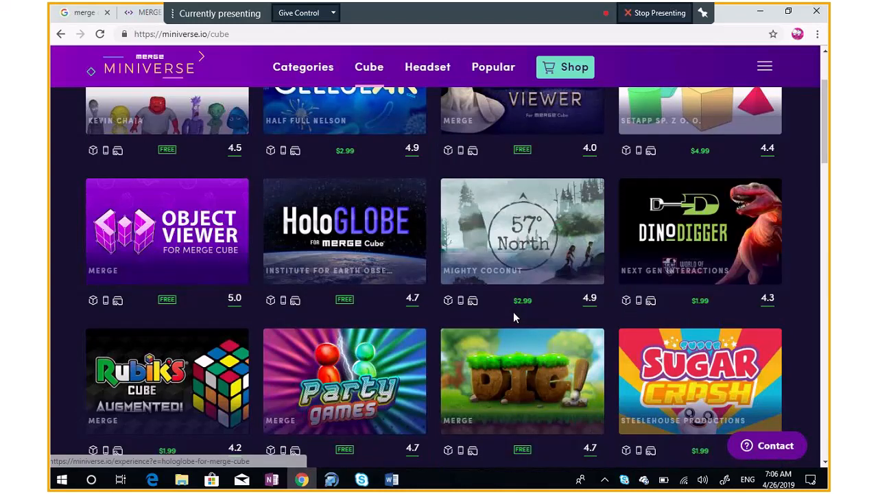
{"action": "scroll", "coordinate": [515, 317], "scroll_direction": "down", "scroll_amount": 1}
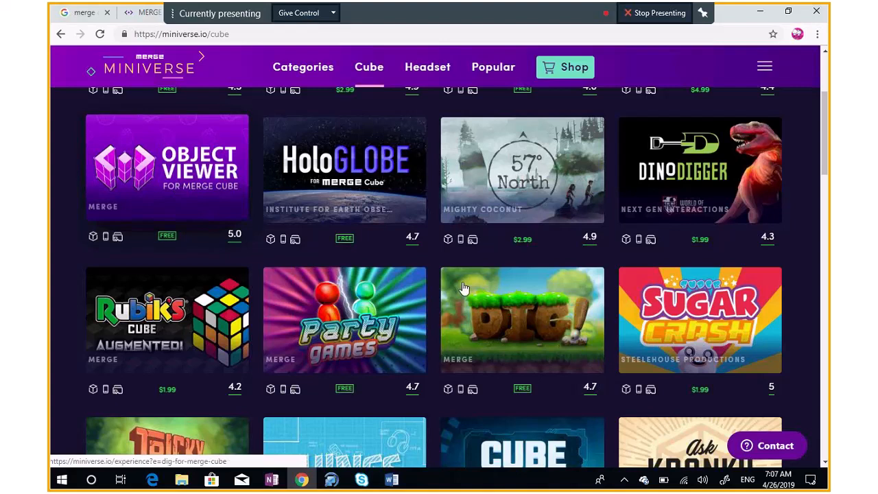
{"action": "scroll", "coordinate": [529, 267], "scroll_direction": "down", "scroll_amount": 1}
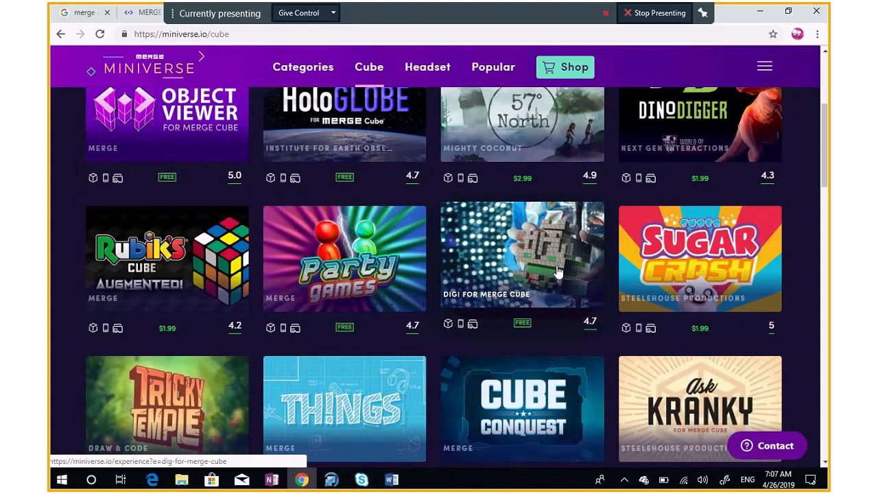
{"action": "scroll", "coordinate": [556, 274], "scroll_direction": "down", "scroll_amount": 1}
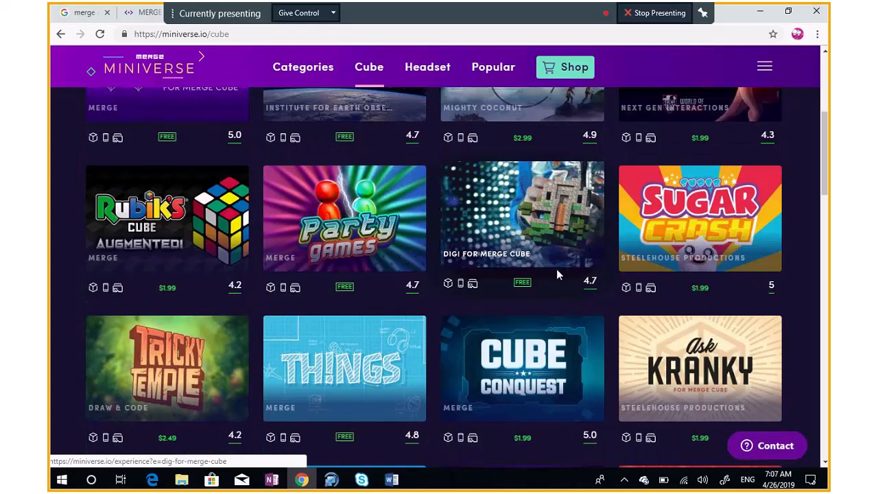
{"action": "scroll", "coordinate": [557, 274], "scroll_direction": "down", "scroll_amount": 4}
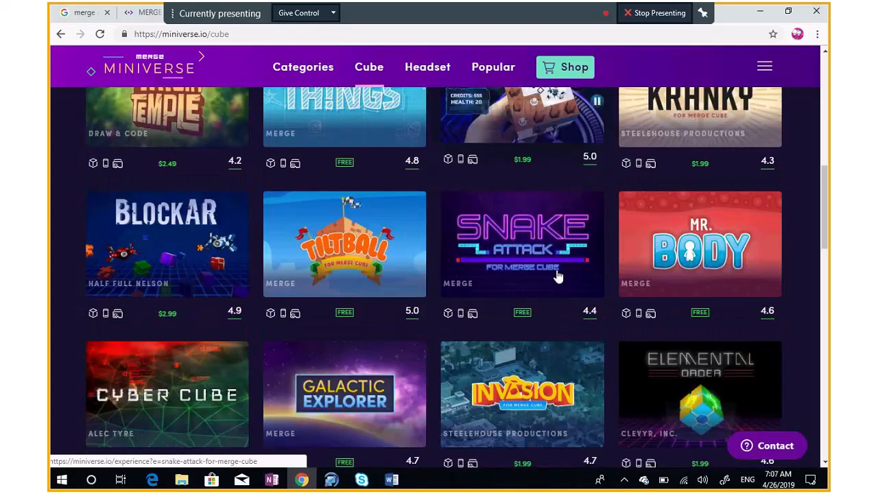
{"action": "scroll", "coordinate": [746, 229], "scroll_direction": "up", "scroll_amount": 1}
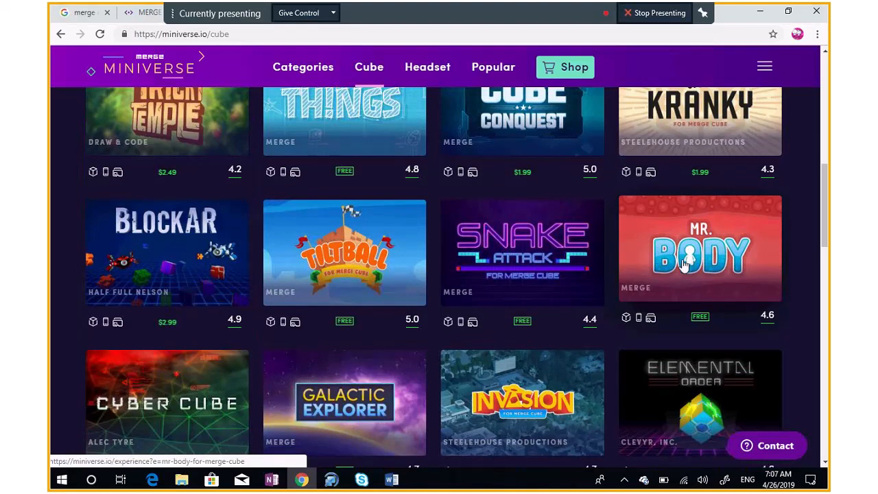
{"action": "scroll", "coordinate": [683, 267], "scroll_direction": "down", "scroll_amount": 1}
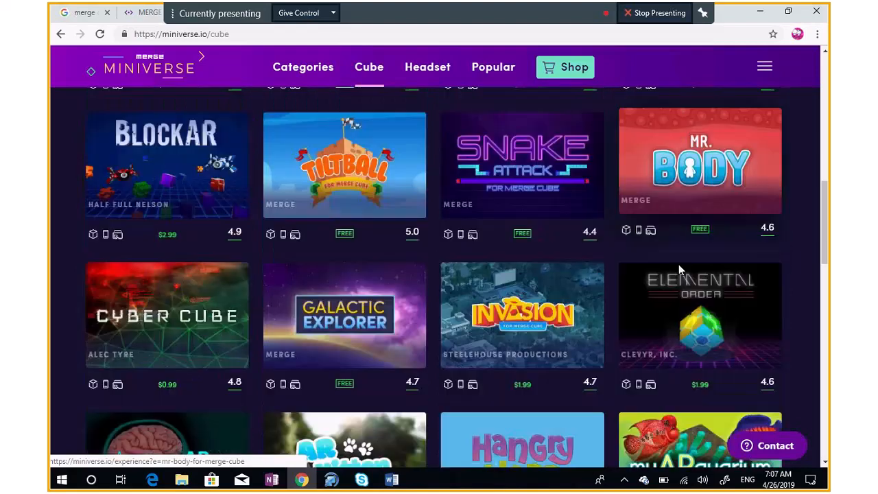
{"action": "scroll", "coordinate": [680, 270], "scroll_direction": "down", "scroll_amount": 5}
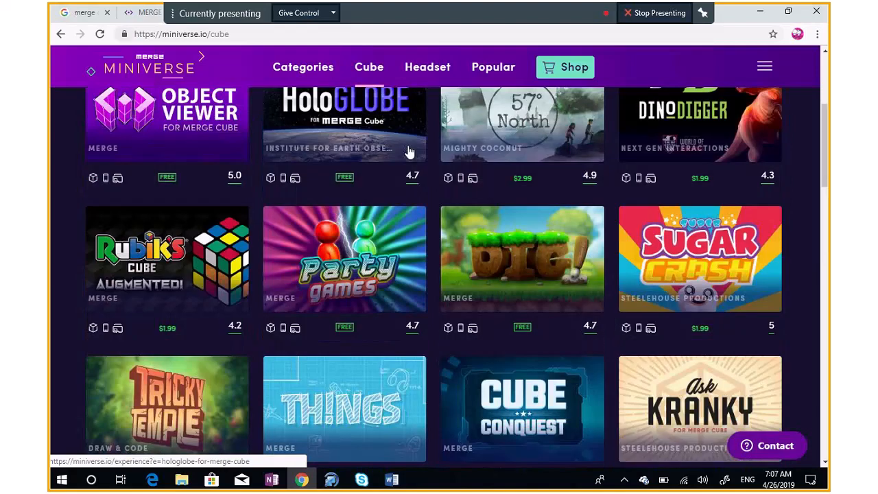
{"action": "scroll", "coordinate": [409, 150], "scroll_direction": "up", "scroll_amount": 2}
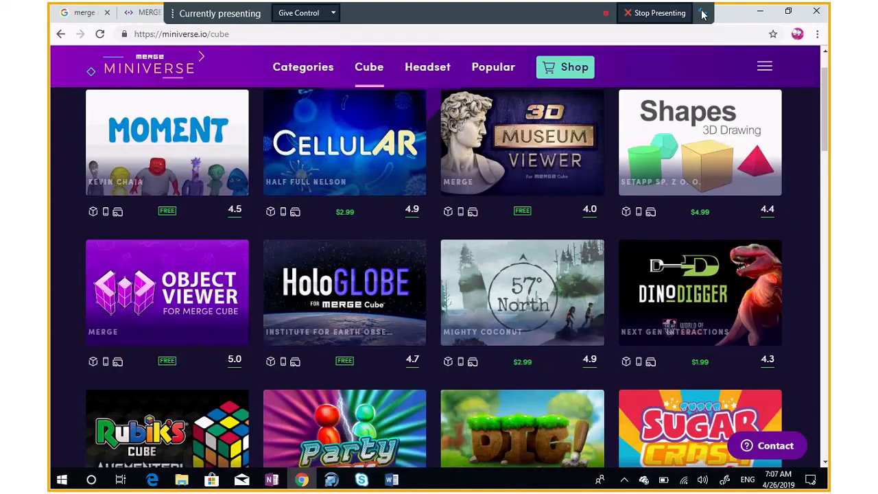
{"action": "left_click", "coordinate": [702, 14]}
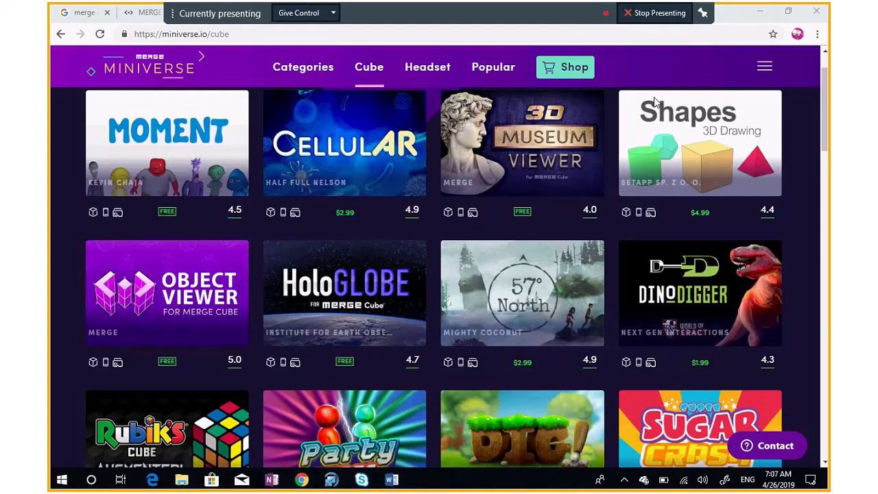
{"action": "scroll", "coordinate": [654, 97], "scroll_direction": "up", "scroll_amount": 1}
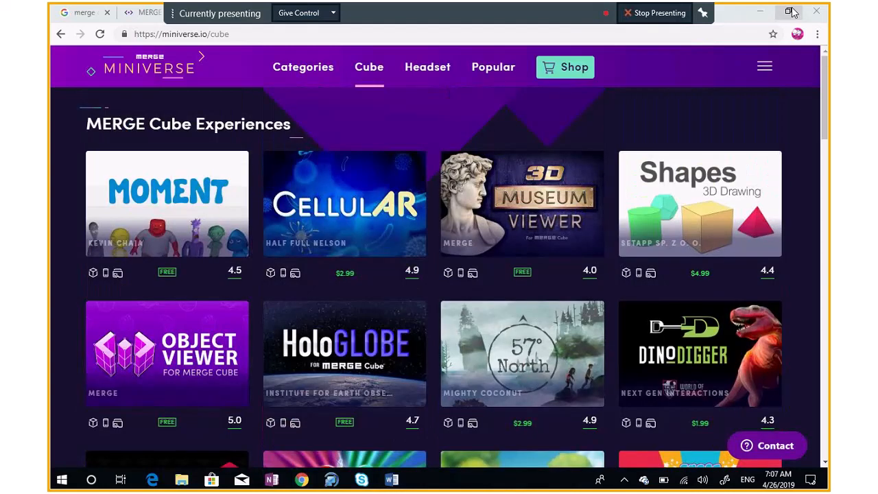
Switch to the CoSpaces Edu My Spaces page and maximize the browser window
{"action": "left_click", "coordinate": [790, 12]}
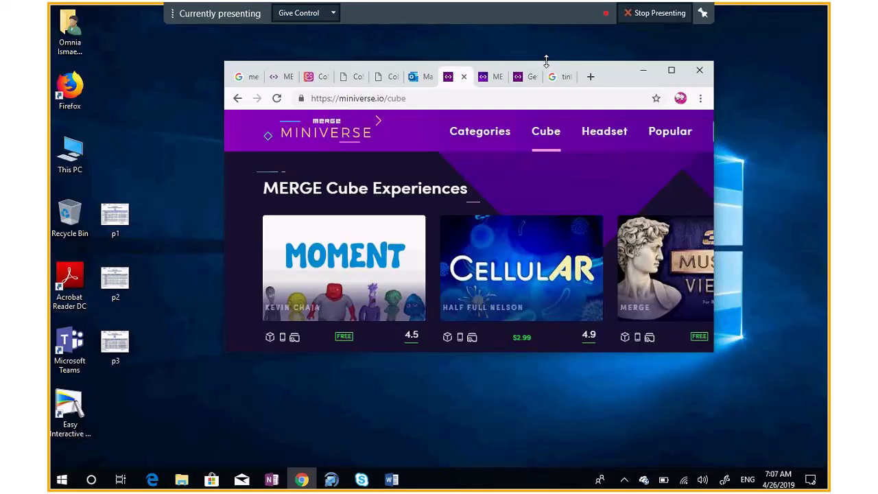
{"action": "left_click", "coordinate": [320, 76]}
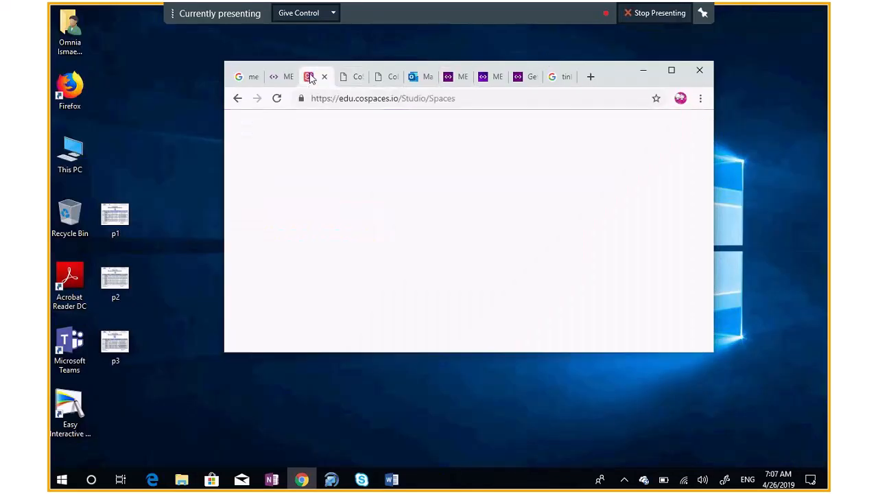
{"action": "left_click", "coordinate": [672, 80]}
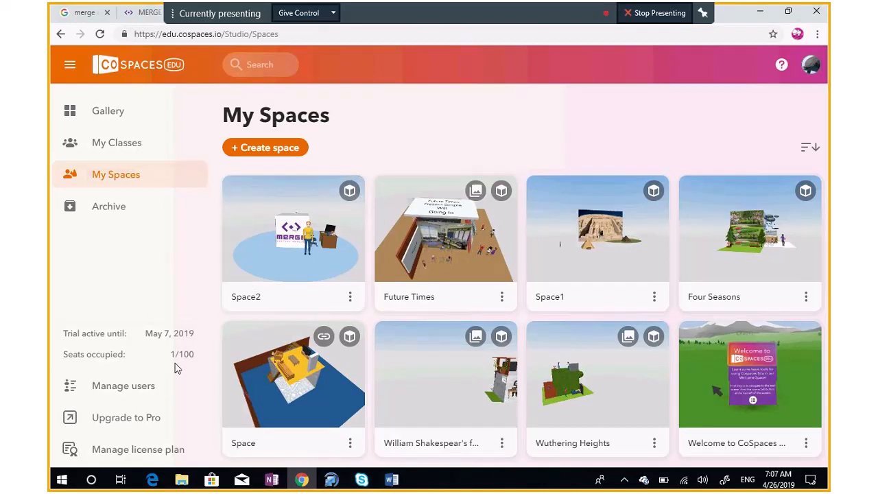
Bring up the CoSpaces Edu Pro Guide PDF in a maximized window and examine the free trial code section on page 2
{"action": "double_click", "coordinate": [729, 16]}
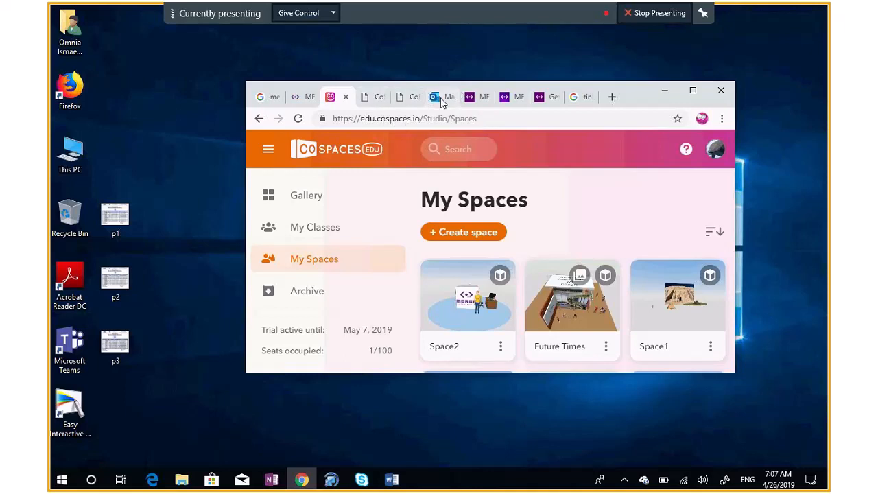
{"action": "left_click", "coordinate": [377, 103]}
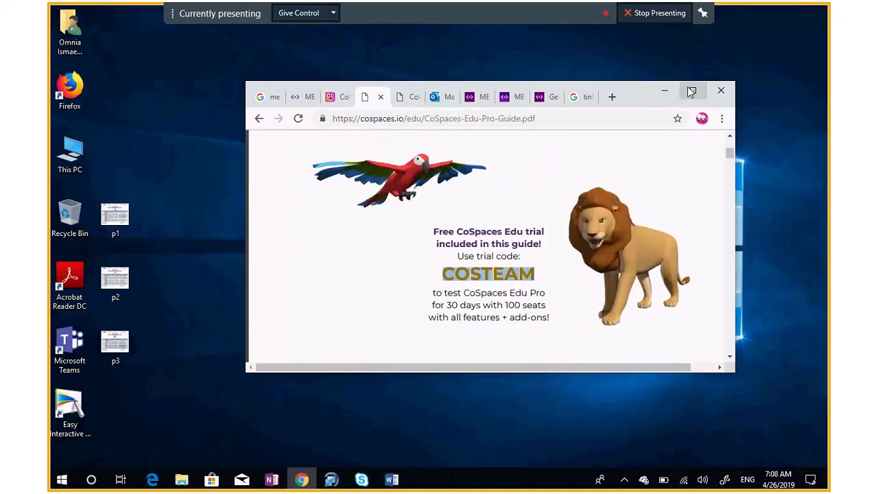
{"action": "left_click", "coordinate": [692, 89]}
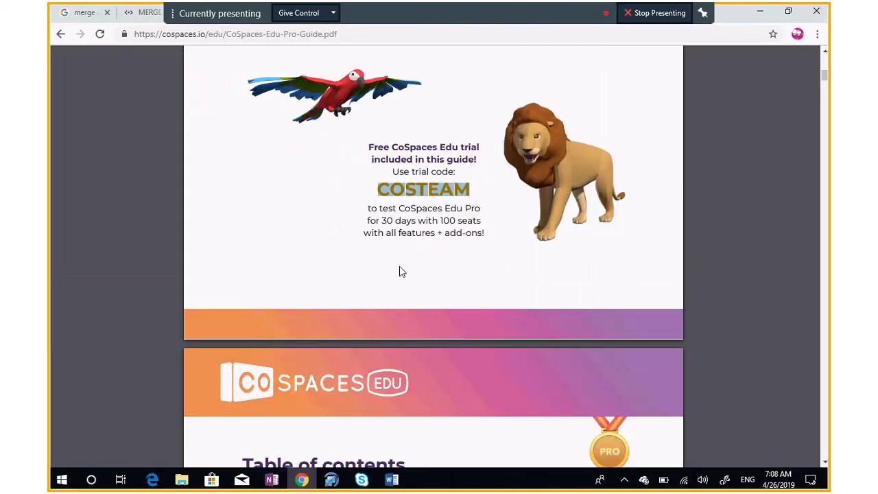
{"action": "scroll", "coordinate": [371, 258], "scroll_direction": "up", "scroll_amount": 1}
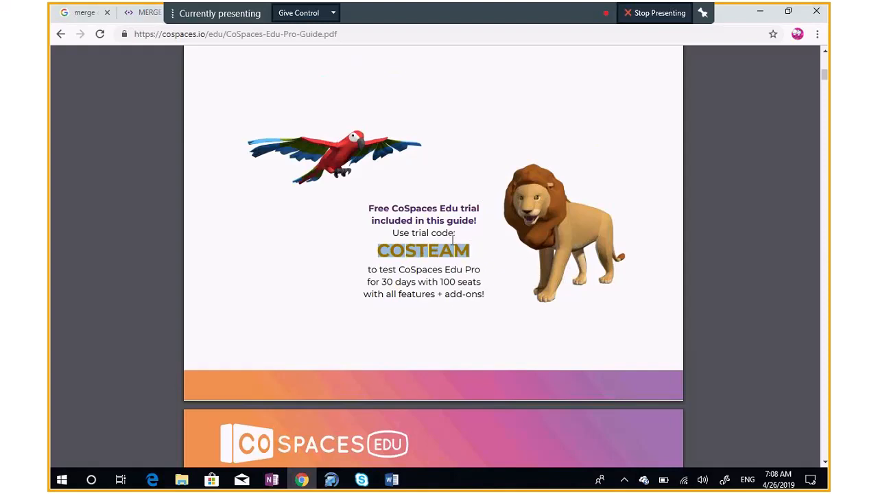
{"action": "scroll", "coordinate": [516, 221], "scroll_direction": "up", "scroll_amount": 1}
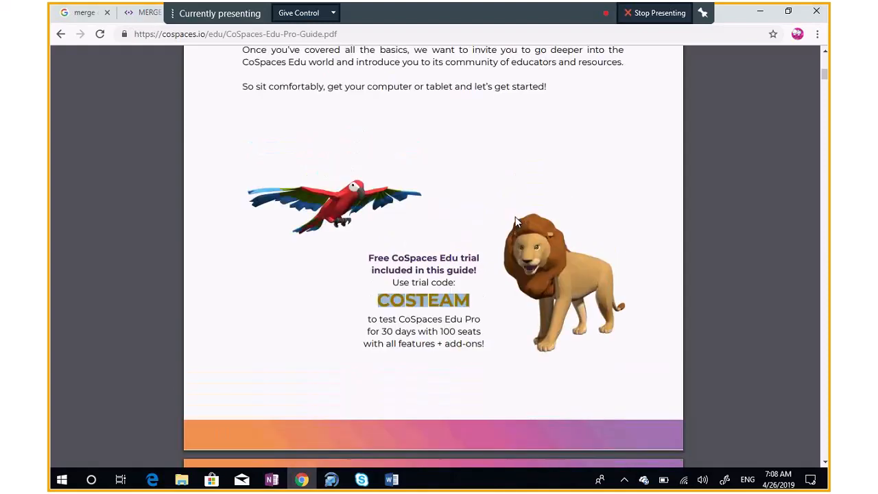
{"action": "scroll", "coordinate": [516, 221], "scroll_direction": "up", "scroll_amount": 1}
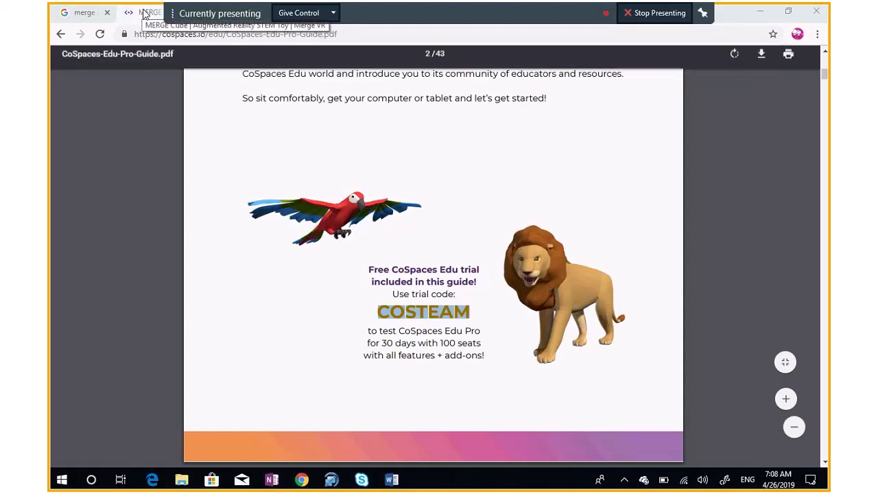
Return to the CoSpaces Edu My Spaces page by way of the MERGE Cube product page and maximize the window
{"action": "left_click", "coordinate": [143, 12]}
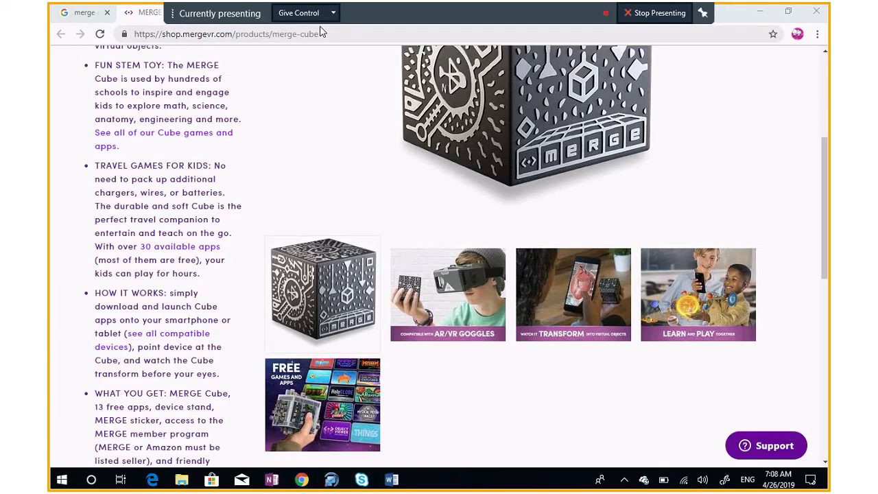
{"action": "left_click_drag", "start_coordinate": [634, 24], "coordinate": [639, 71]}
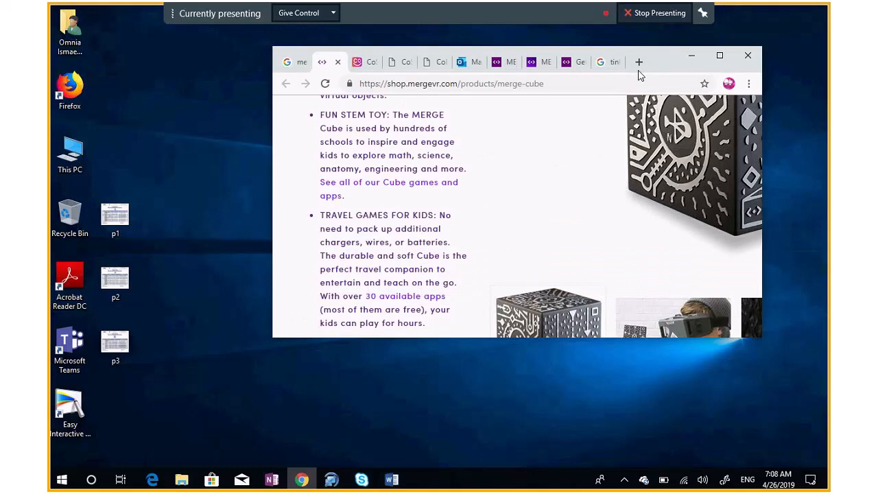
{"action": "double_click", "coordinate": [637, 71]}
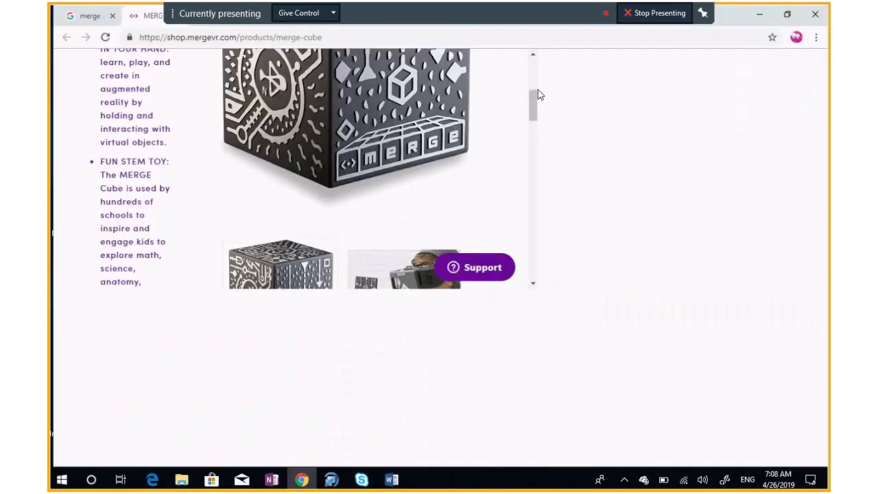
{"action": "left_click", "coordinate": [789, 10]}
{"action": "left_click", "coordinate": [259, 78]}
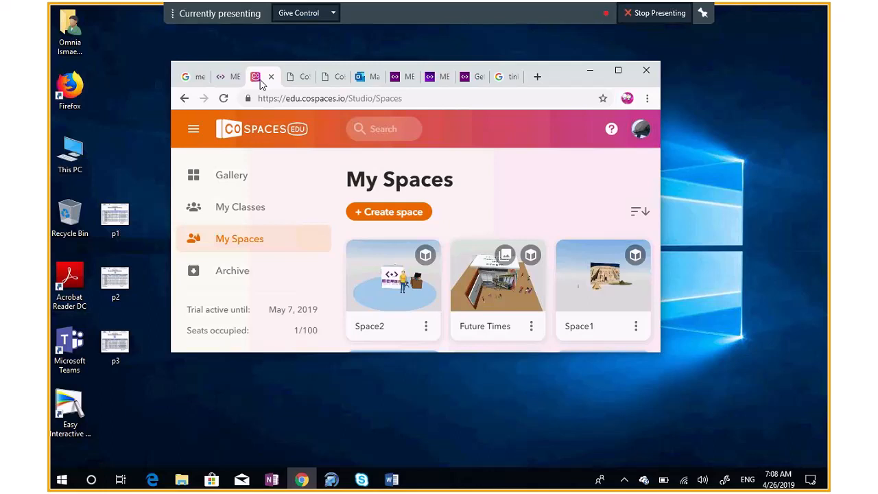
{"action": "left_click", "coordinate": [617, 72]}
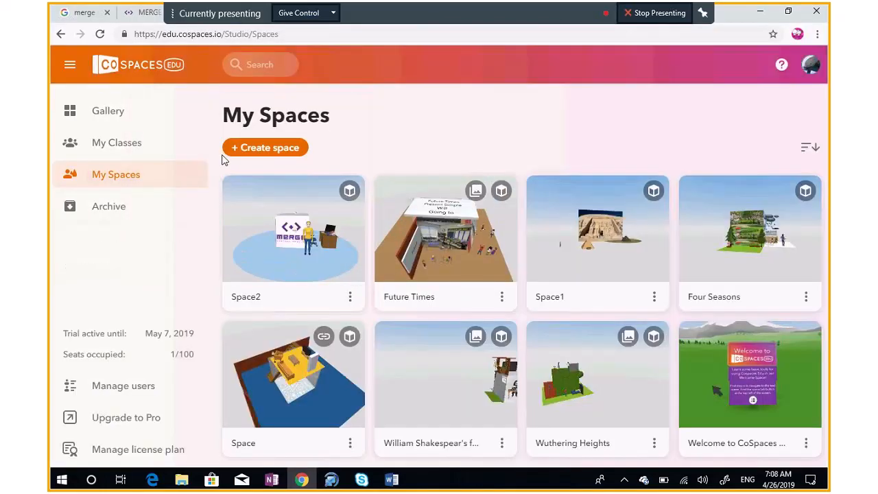
Check which space types can be created, dismiss the chooser, and open the license plan management page
{"action": "left_click", "coordinate": [261, 152]}
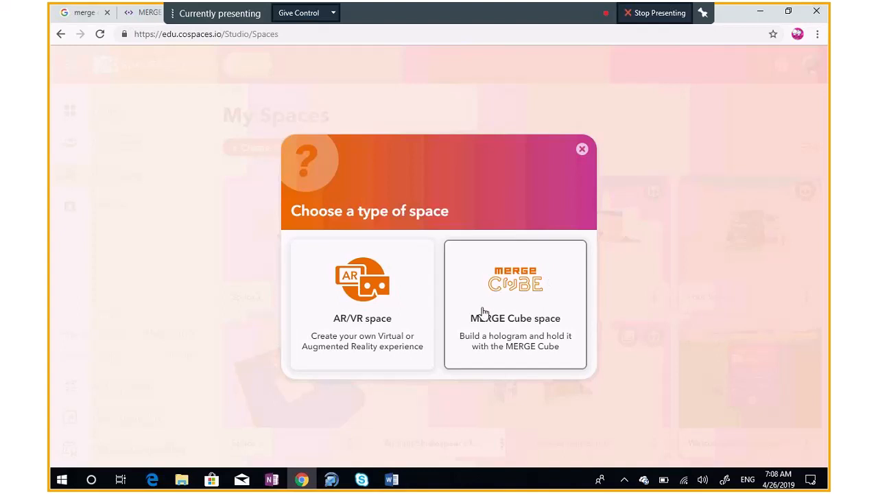
{"action": "left_click", "coordinate": [582, 151]}
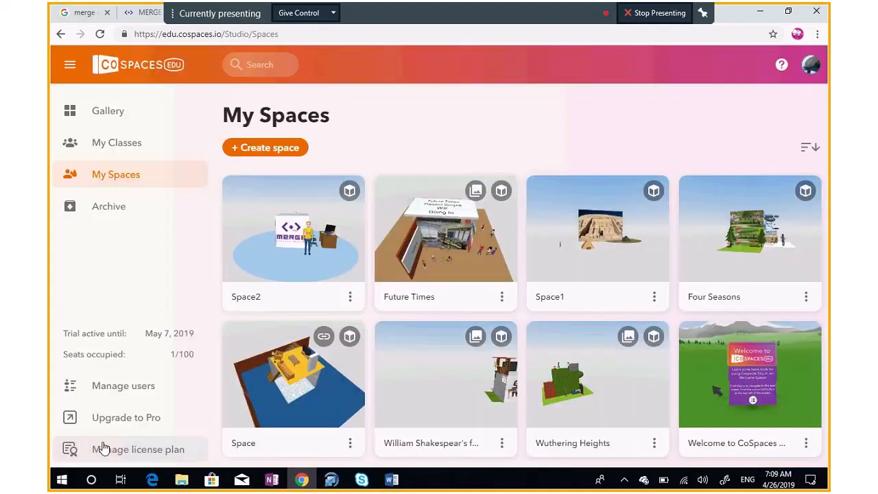
{"action": "left_click", "coordinate": [104, 452]}
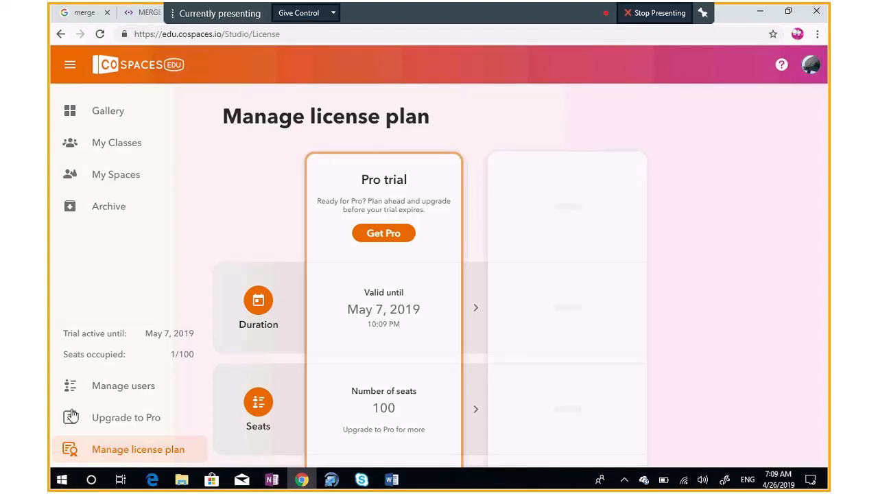
Return to the My Spaces page and create a new MERGE Cube space
{"action": "left_click", "coordinate": [109, 175]}
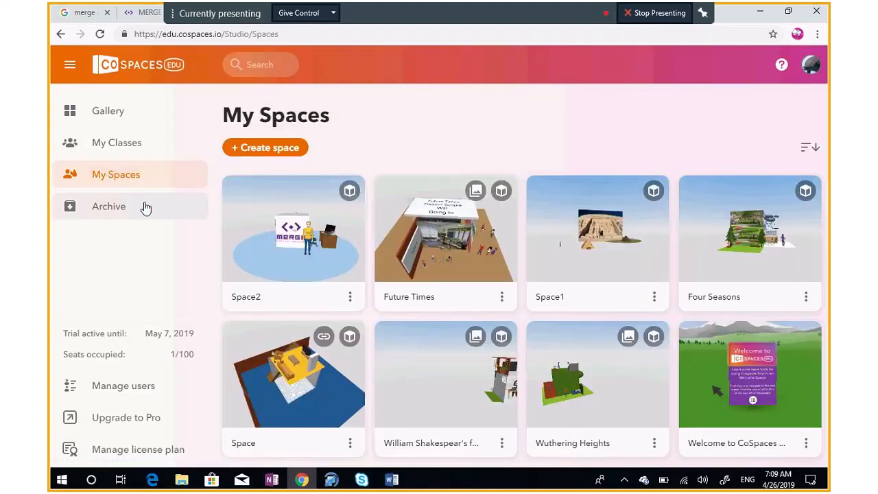
{"action": "left_click", "coordinate": [267, 149]}
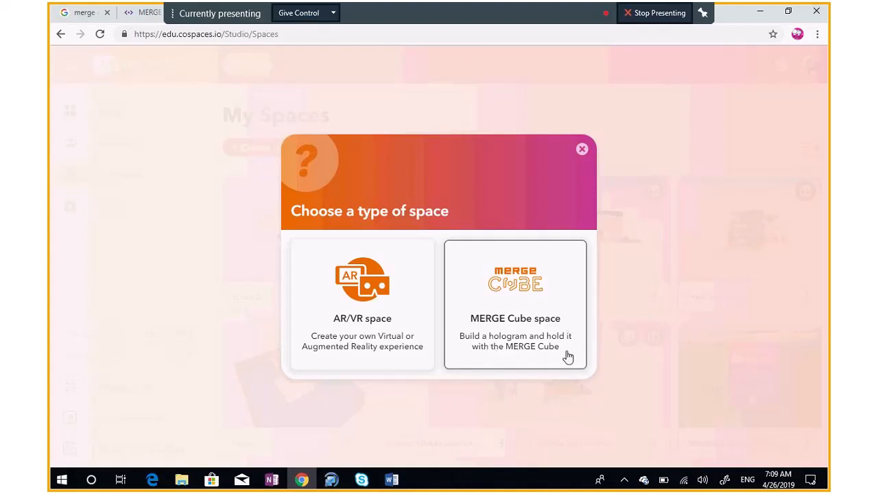
{"action": "left_click", "coordinate": [581, 151]}
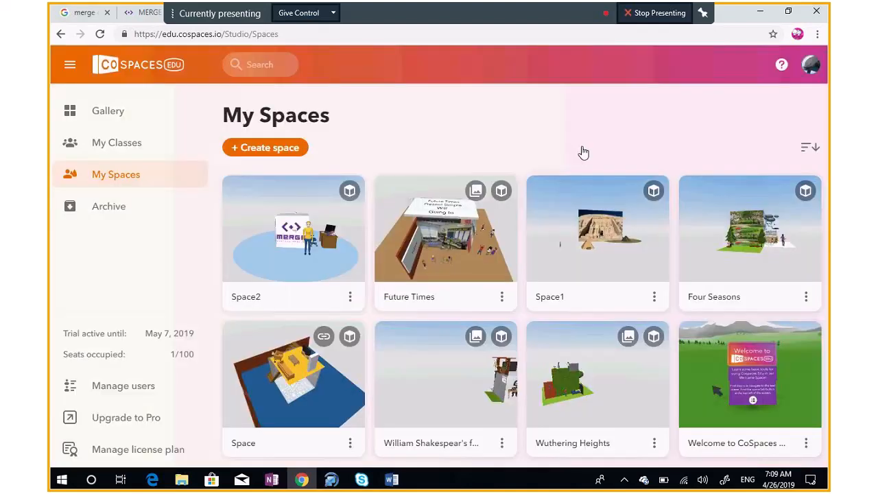
{"action": "mouse_move", "coordinate": [364, 483]}
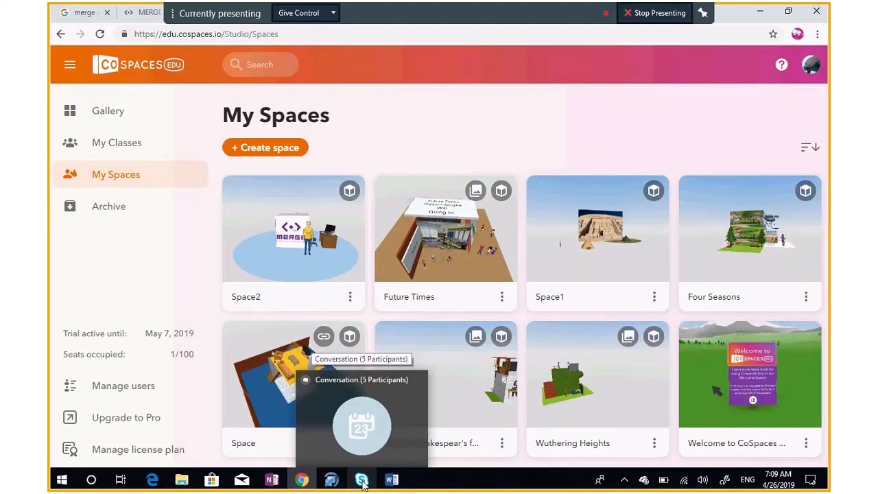
{"action": "left_click", "coordinate": [267, 149]}
{"action": "left_click", "coordinate": [473, 307]}
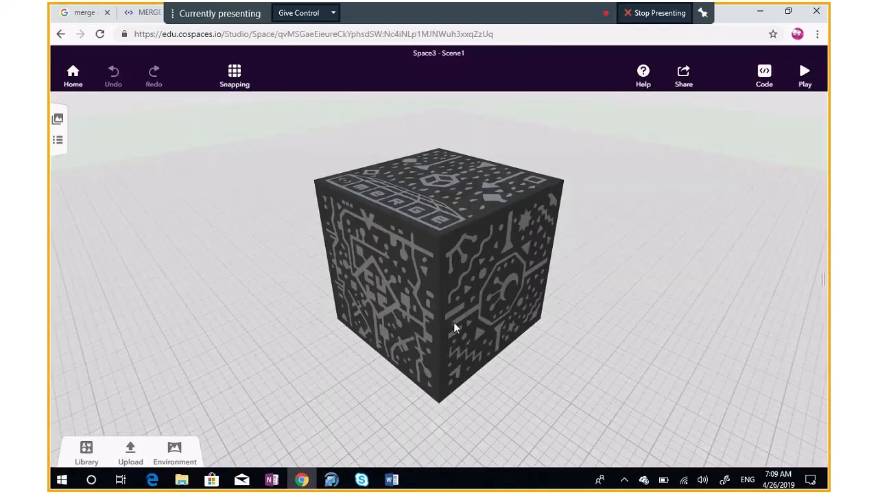
Unlock the MERGE Cube in the new scene so it can be moved
{"action": "left_click_drag", "start_coordinate": [272, 382], "coordinate": [431, 318]}
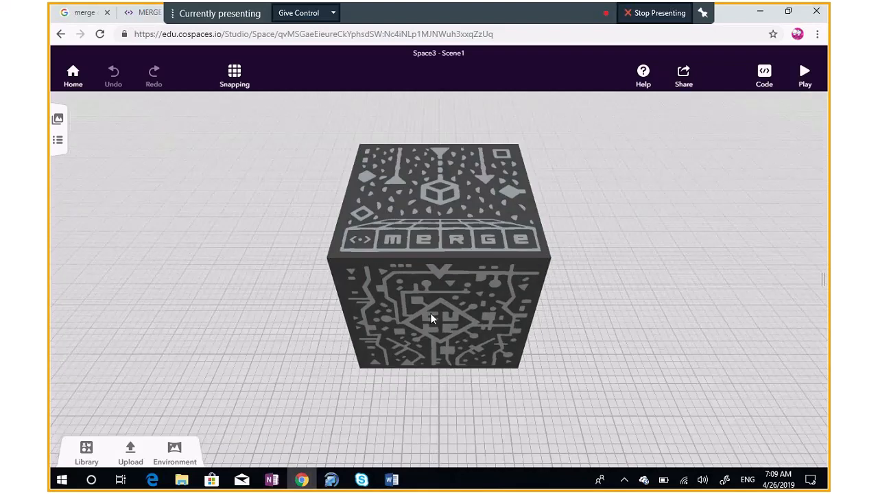
{"action": "left_click", "coordinate": [430, 312]}
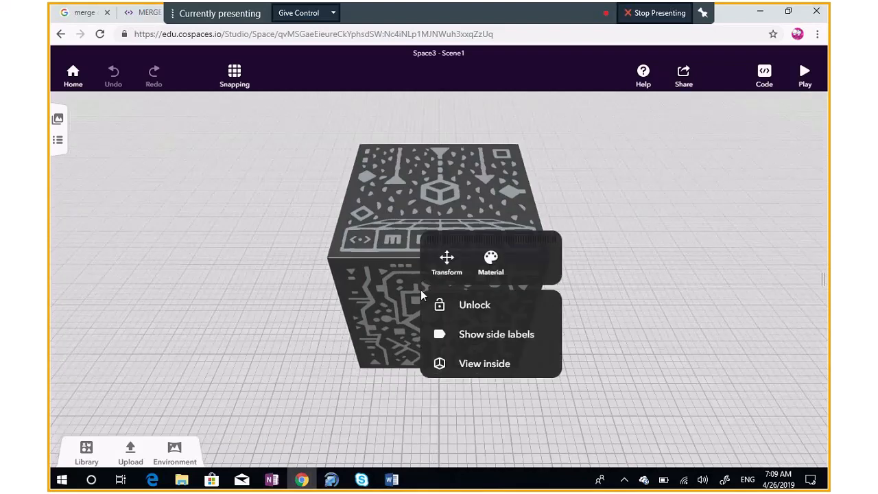
{"action": "left_click", "coordinate": [471, 306]}
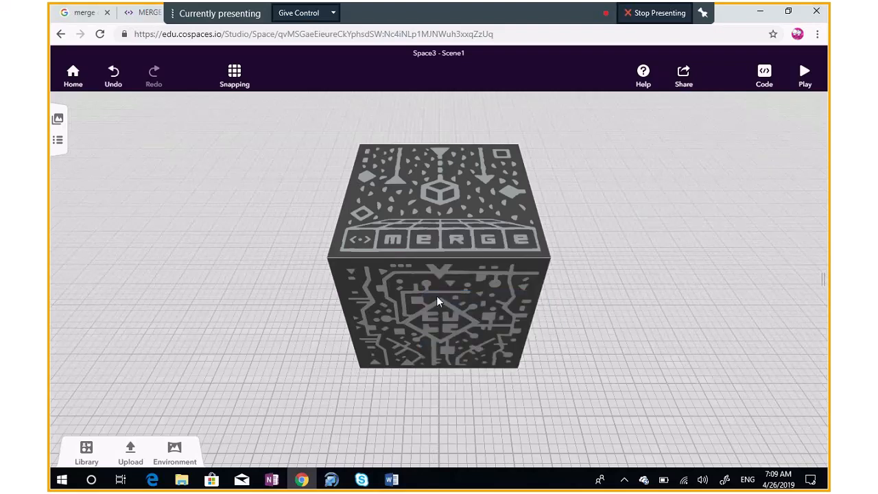
Shift the unlocked MERGE Cube a short distance to the left along the grid and lock it in place
{"action": "left_click_drag", "start_coordinate": [437, 297], "coordinate": [402, 300]}
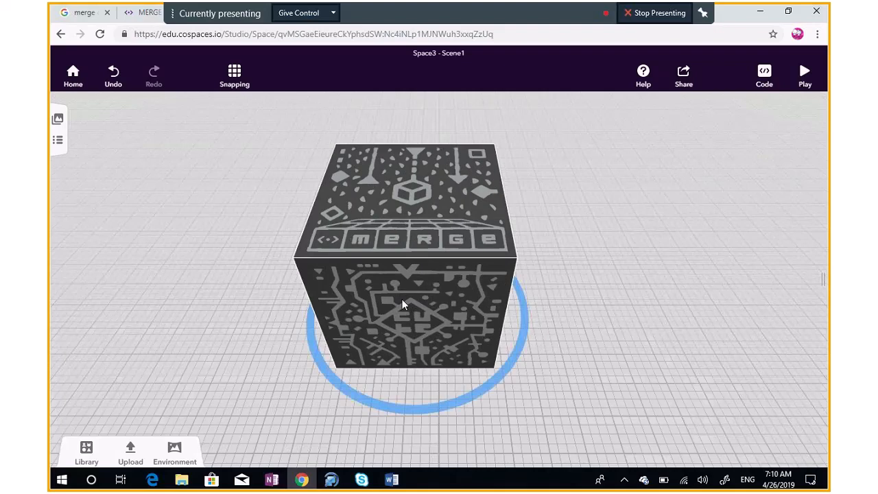
{"action": "right_click", "coordinate": [402, 300]}
{"action": "left_click", "coordinate": [412, 313]}
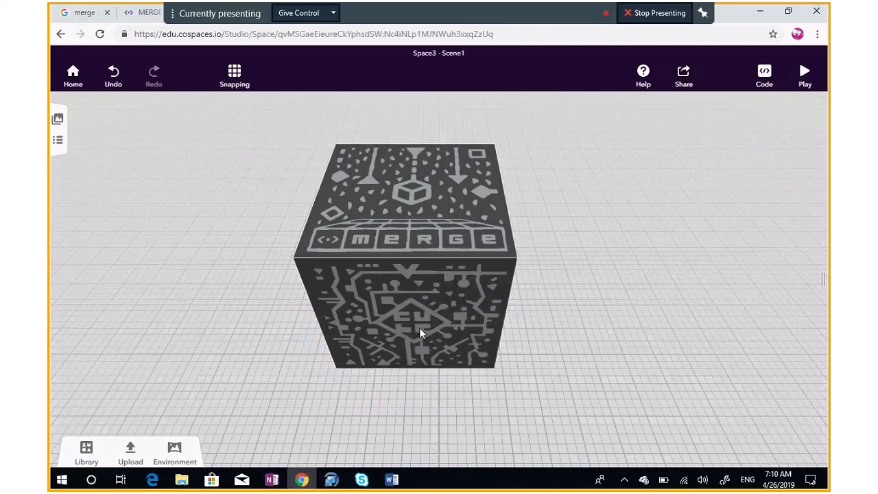
Show the side labels on the MERGE Cube, view its labelled faces, and hide the labels again
{"action": "right_click", "coordinate": [420, 302]}
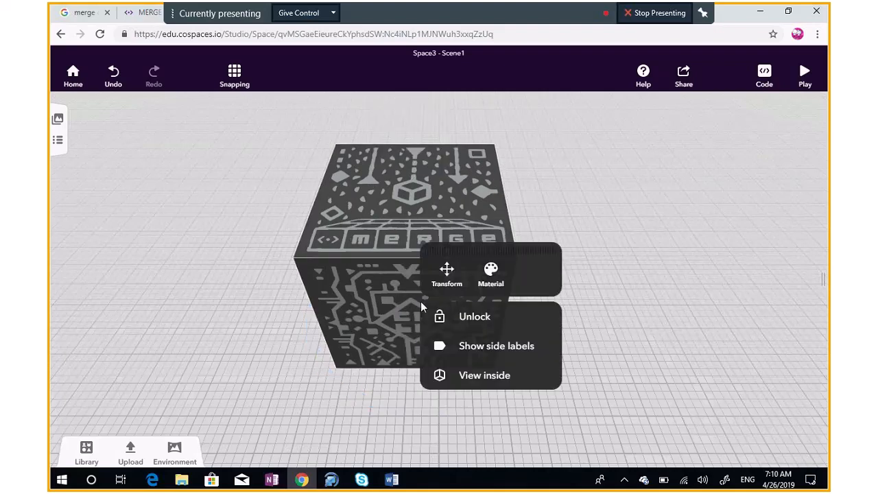
{"action": "left_click", "coordinate": [473, 353]}
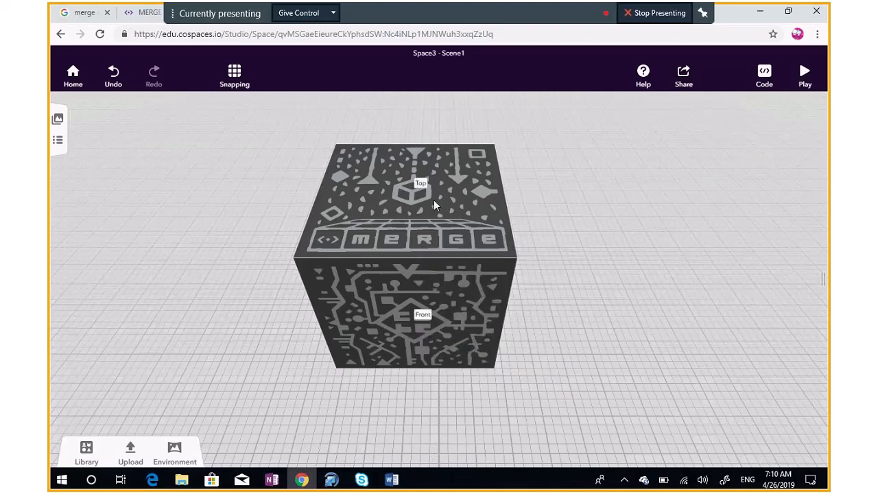
{"action": "left_click_drag", "start_coordinate": [392, 337], "coordinate": [311, 328]}
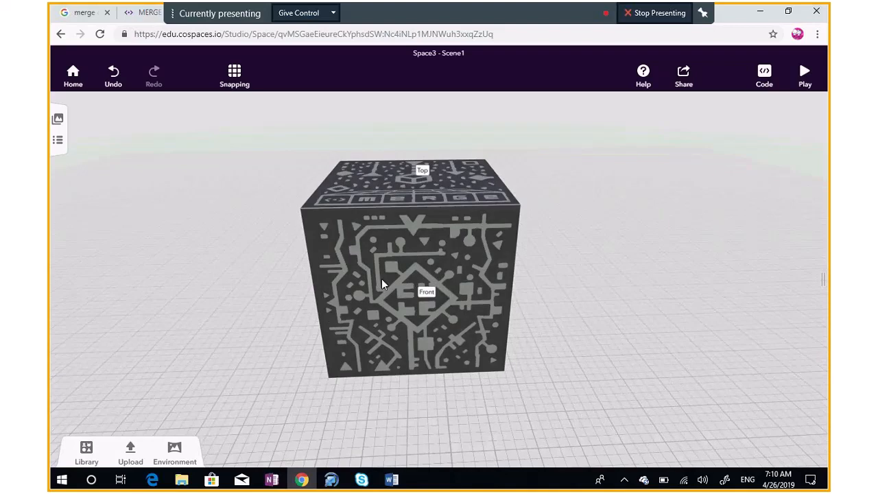
{"action": "left_click", "coordinate": [381, 279]}
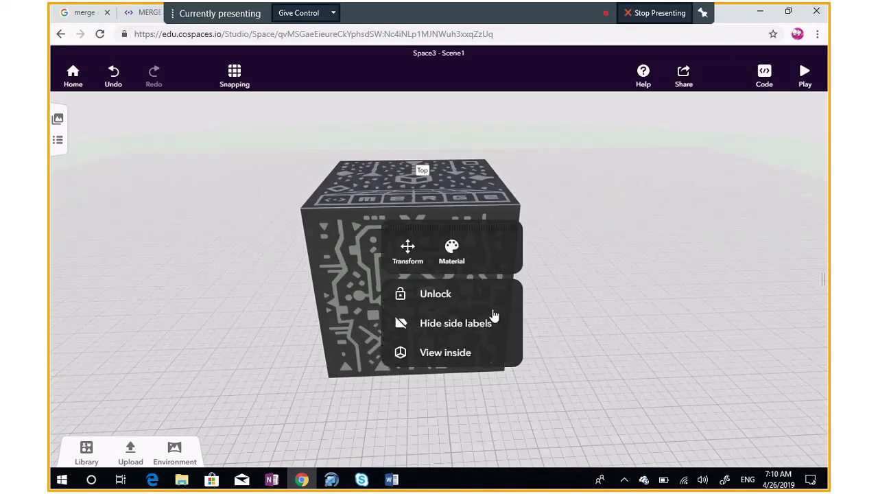
{"action": "left_click", "coordinate": [493, 316]}
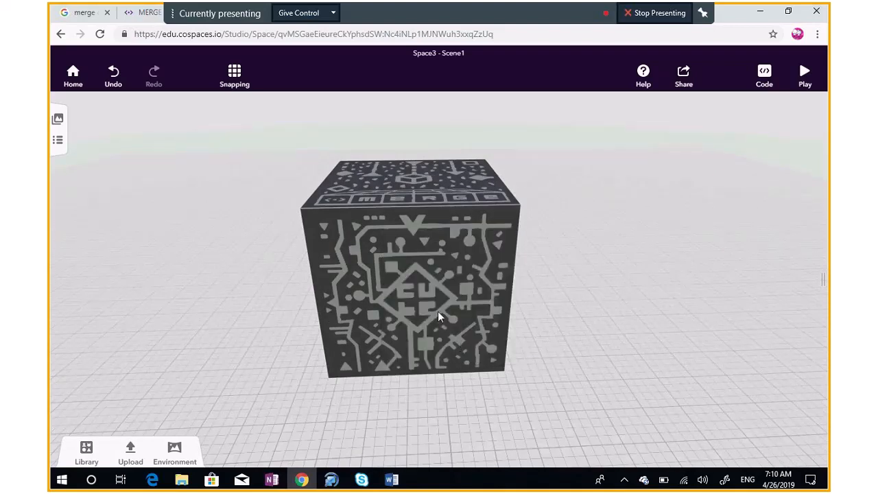
Switch the MERGE Cube to its inside view to inspect the interior, and return it to the outside view
{"action": "left_click", "coordinate": [456, 346]}
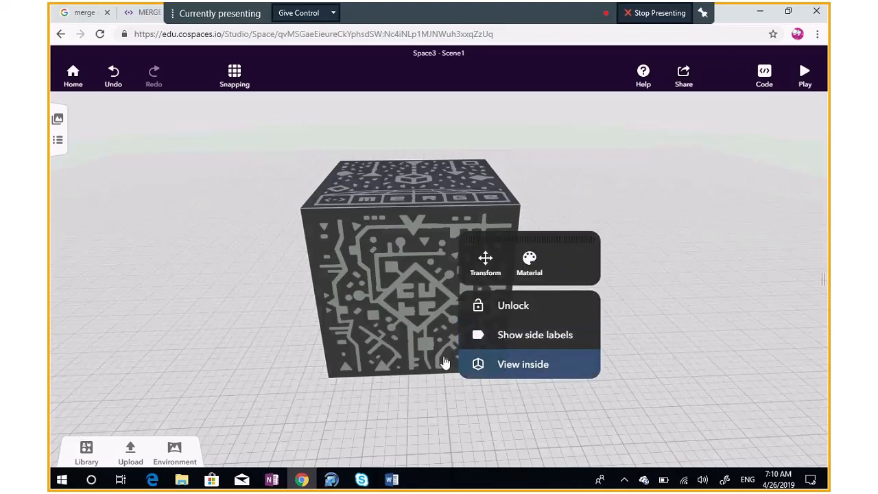
{"action": "left_click", "coordinate": [433, 392]}
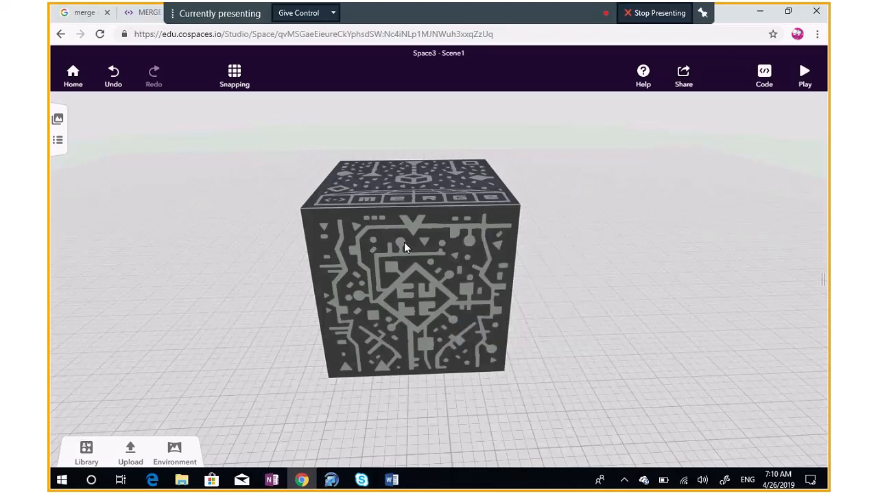
{"action": "right_click", "coordinate": [504, 308]}
{"action": "left_click", "coordinate": [436, 344]}
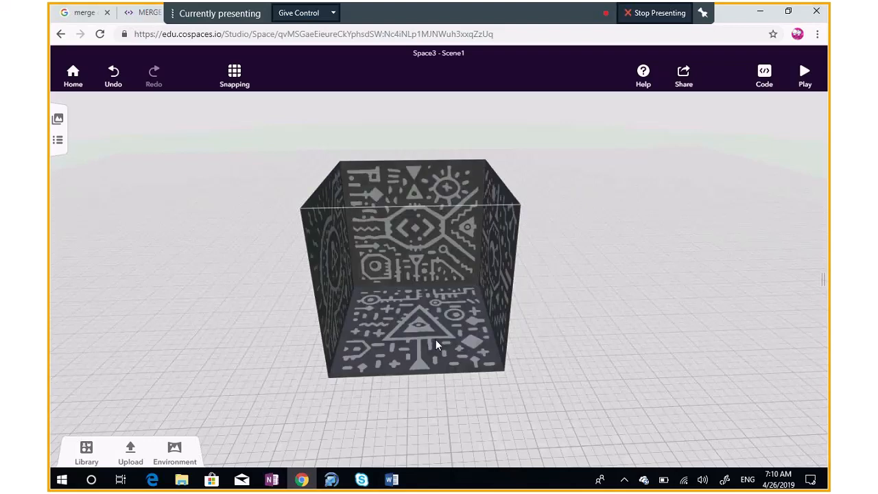
{"action": "left_click", "coordinate": [394, 322]}
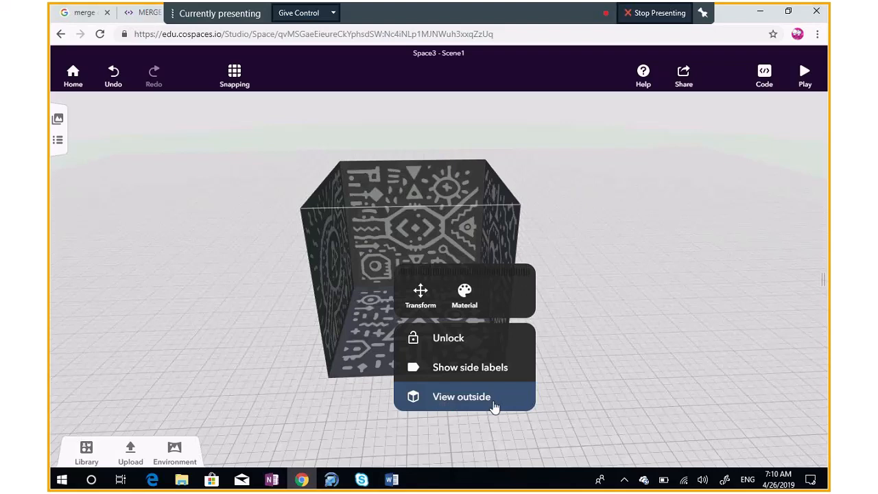
{"action": "left_click", "coordinate": [438, 398]}
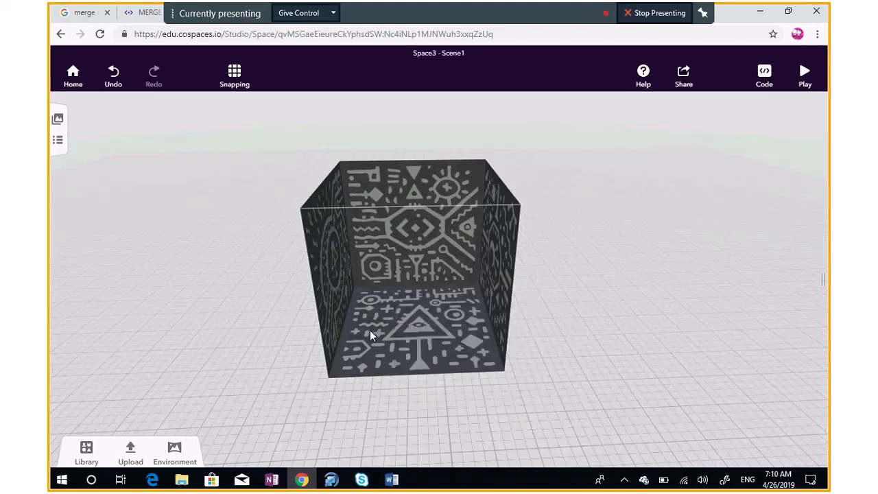
{"action": "left_click_drag", "start_coordinate": [471, 396], "coordinate": [412, 264]}
{"action": "left_click", "coordinate": [413, 262]}
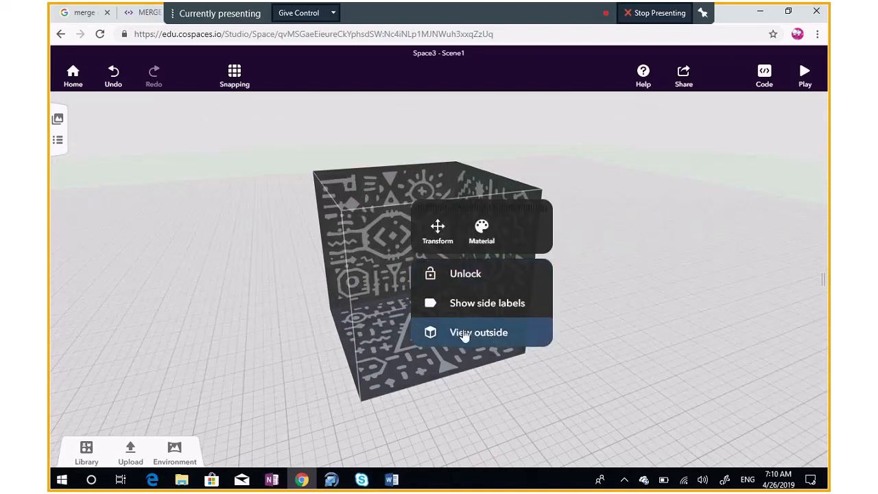
{"action": "left_click", "coordinate": [464, 333]}
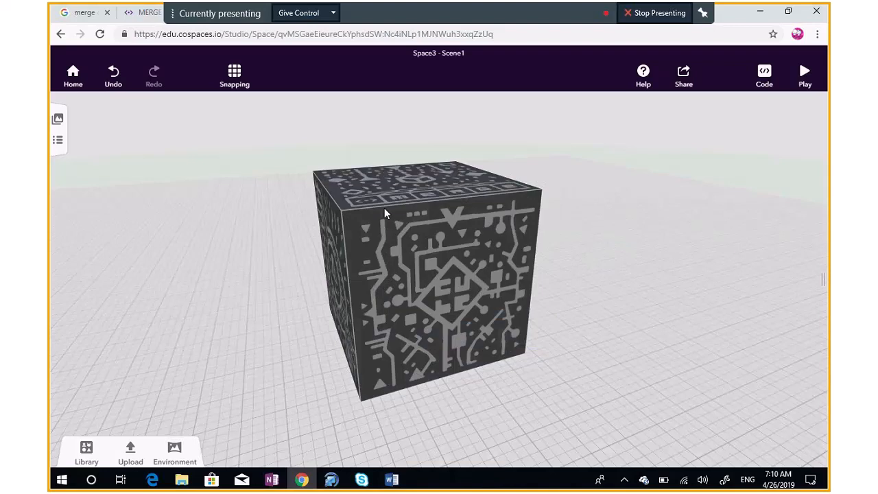
{"action": "left_click_drag", "start_coordinate": [384, 208], "coordinate": [445, 368]}
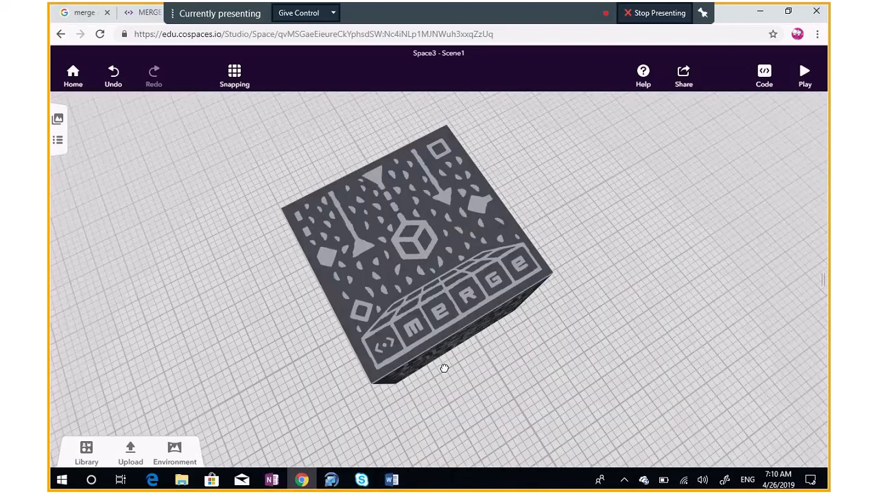
{"action": "left_click_drag", "start_coordinate": [445, 369], "coordinate": [374, 225]}
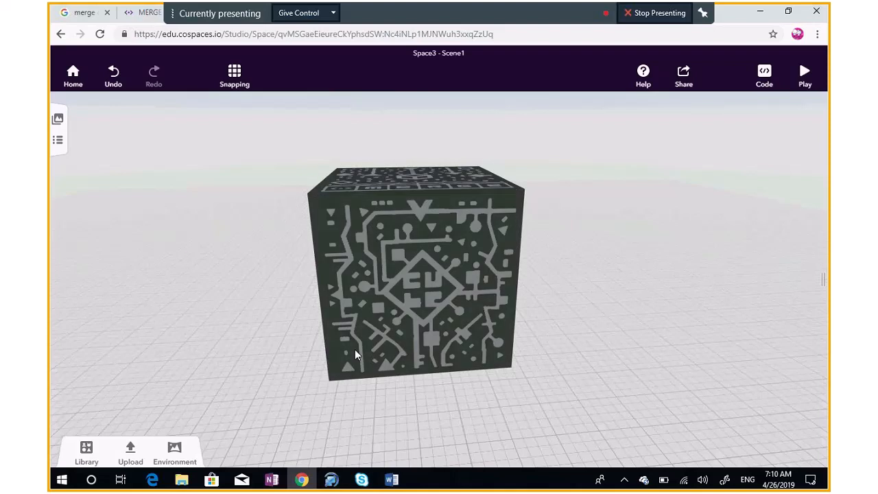
Open the object library and look through the Characters, Animals, Housing, Nature and Transport categories
{"action": "left_click", "coordinate": [86, 457]}
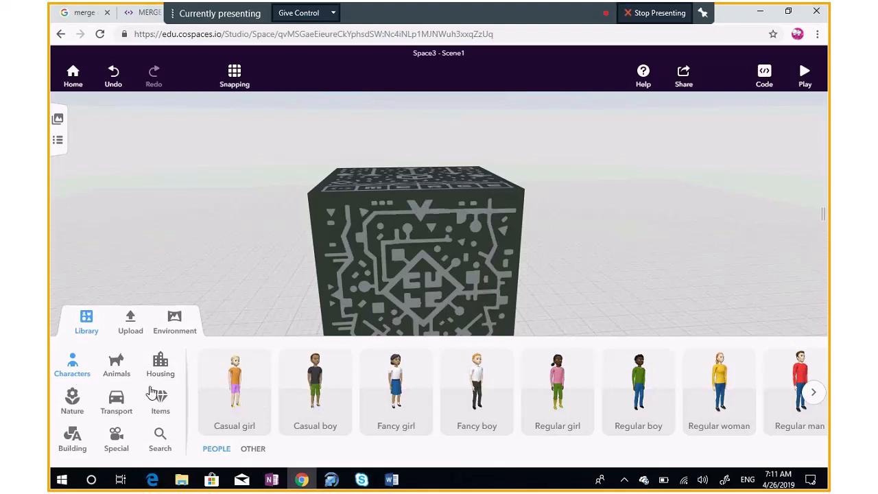
{"action": "left_click", "coordinate": [112, 367]}
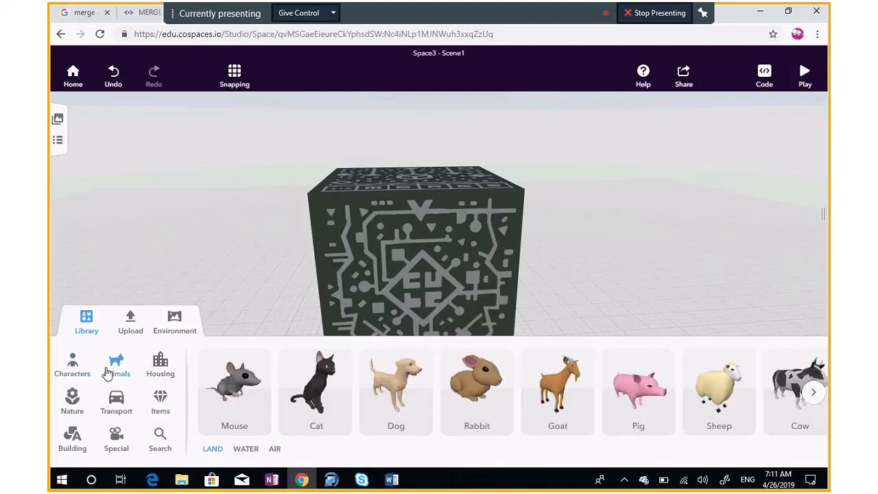
{"action": "left_click", "coordinate": [158, 376]}
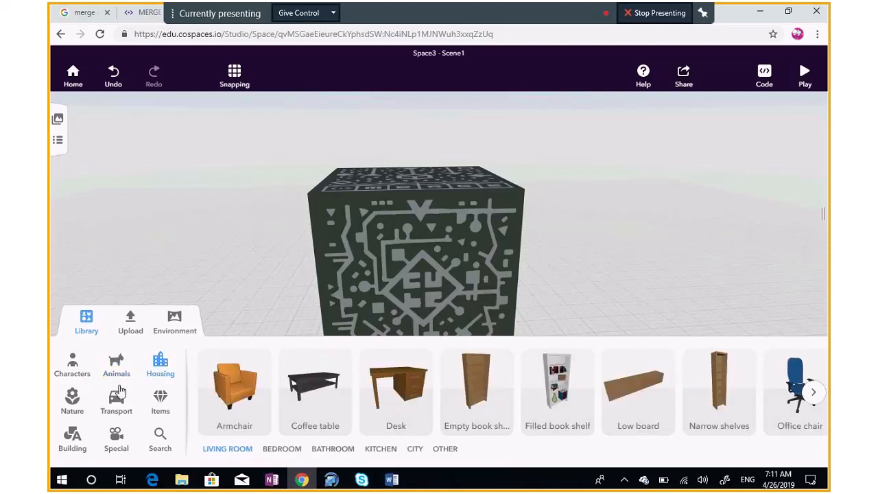
{"action": "left_click", "coordinate": [71, 412]}
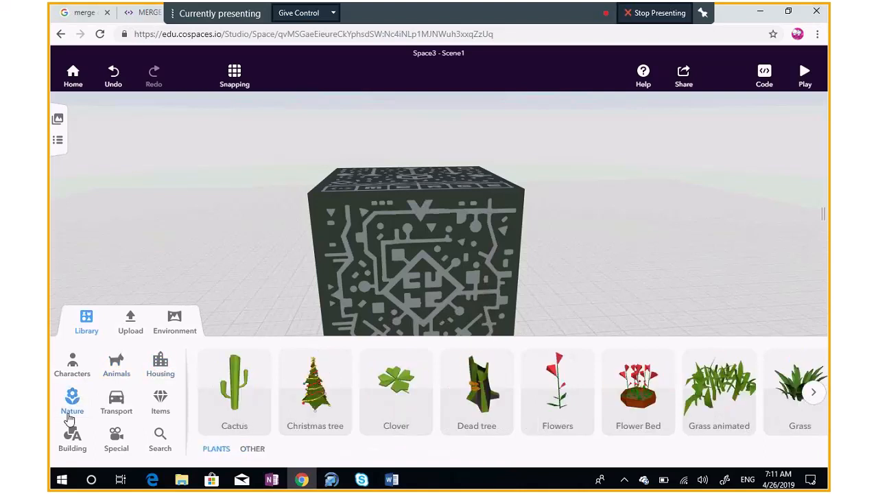
{"action": "left_click", "coordinate": [115, 405]}
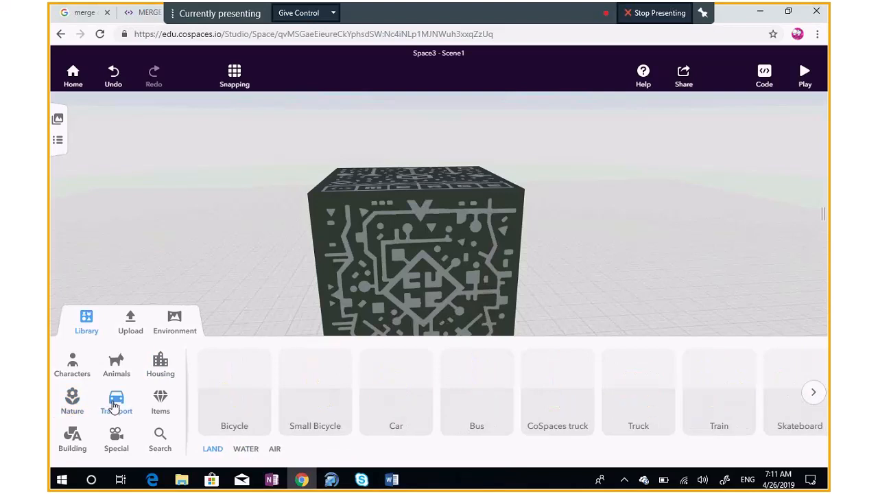
Look through the library's Items category, covering Props, Decorations, Food, Accessories and Symbols
{"action": "left_click", "coordinate": [158, 403]}
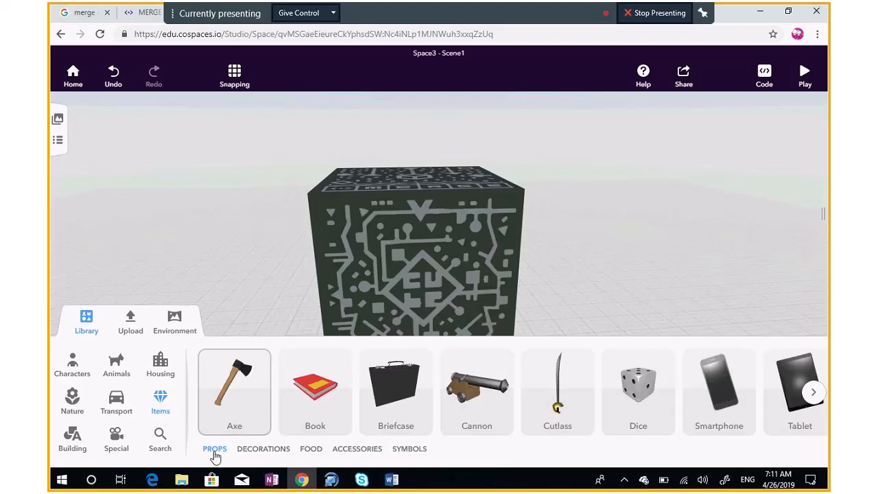
{"action": "left_click", "coordinate": [269, 451]}
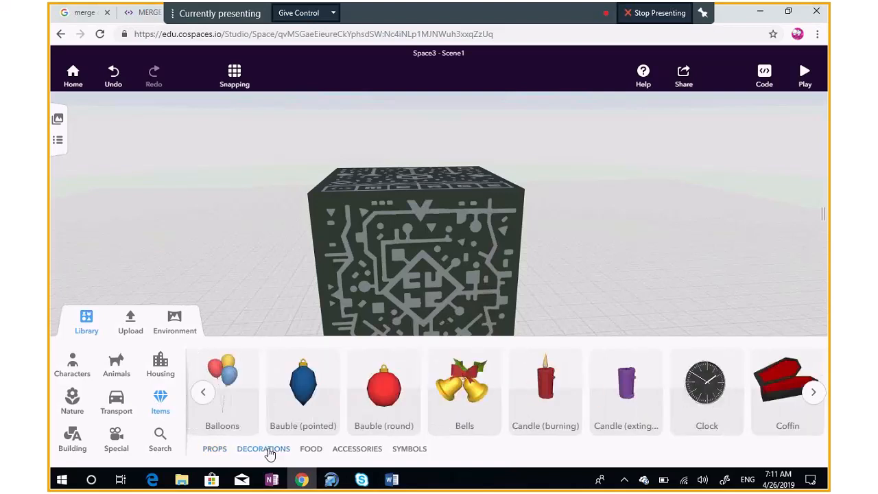
{"action": "left_click", "coordinate": [309, 450]}
{"action": "left_click", "coordinate": [359, 452]}
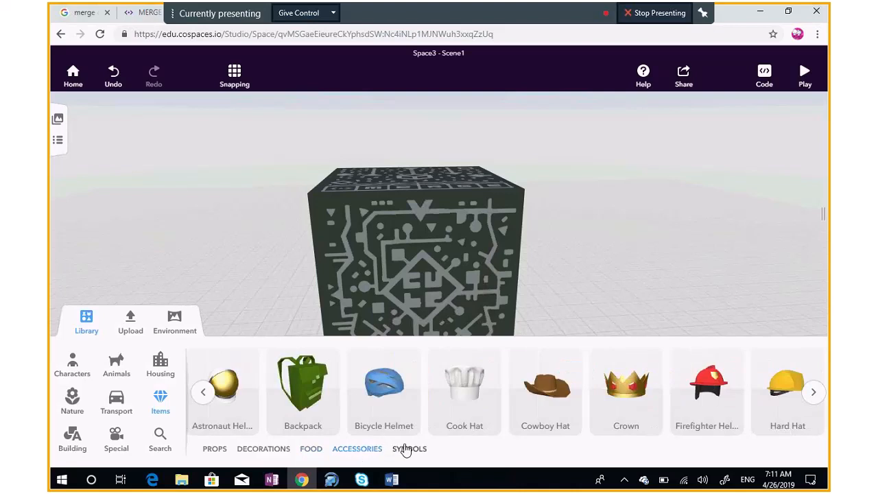
{"action": "left_click", "coordinate": [405, 449]}
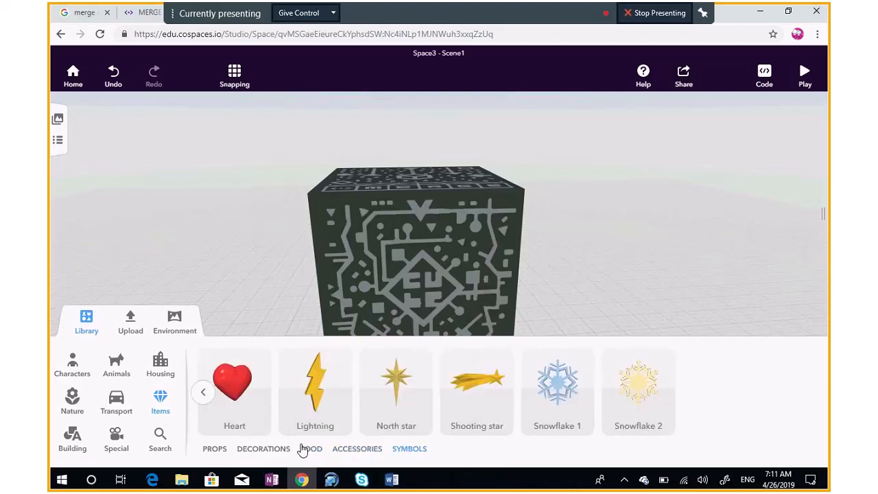
Look through the library's Building category, including its three-dimensional shapes, and view the library search before returning to the categories
{"action": "left_click", "coordinate": [74, 444]}
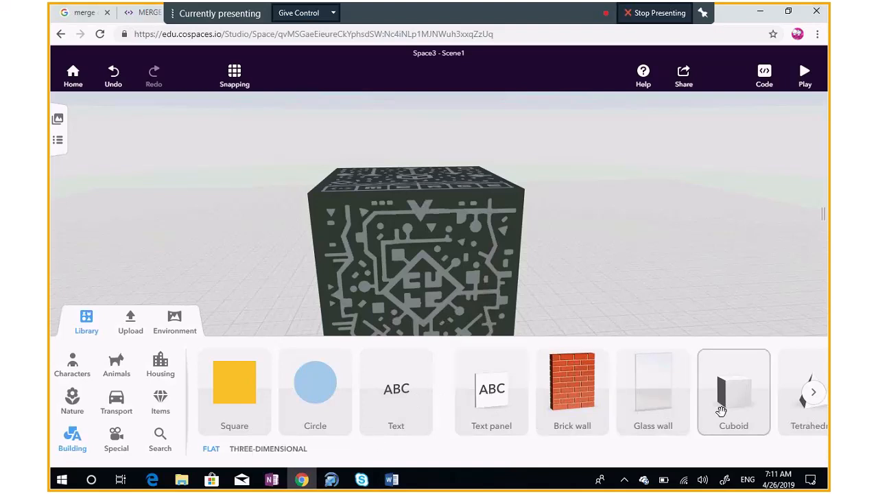
{"action": "left_click", "coordinate": [814, 392]}
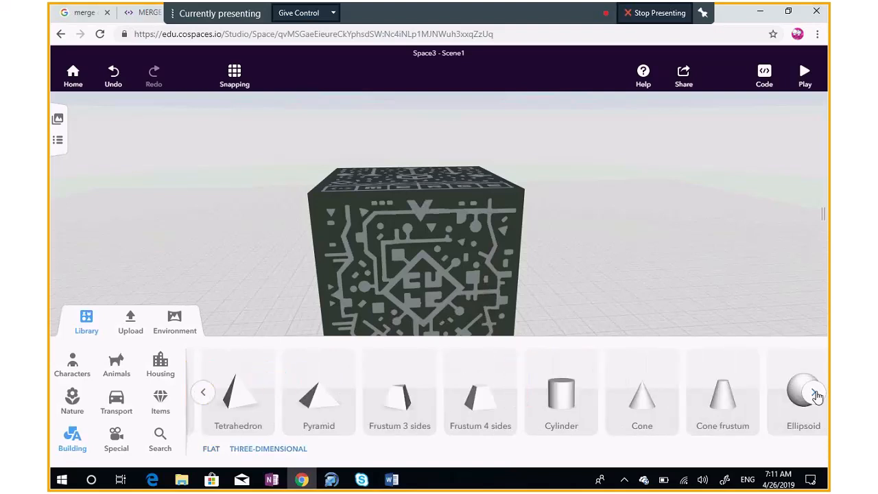
{"action": "left_click", "coordinate": [815, 394]}
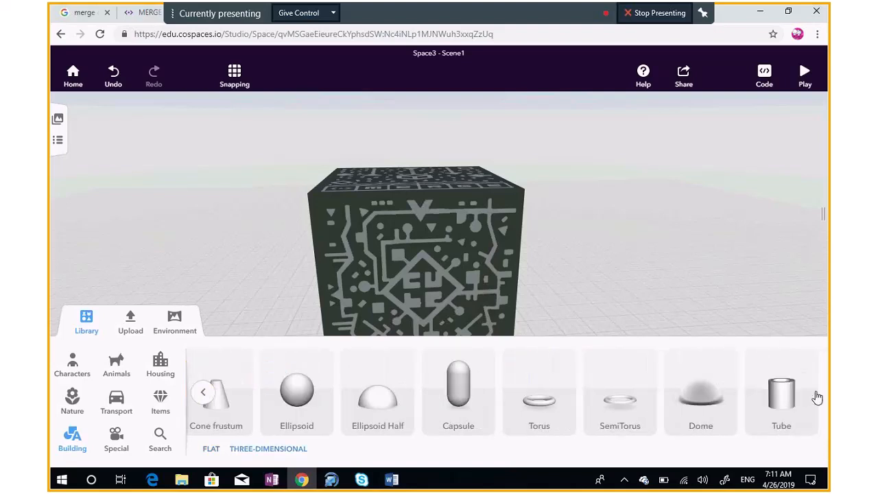
{"action": "left_click", "coordinate": [159, 439]}
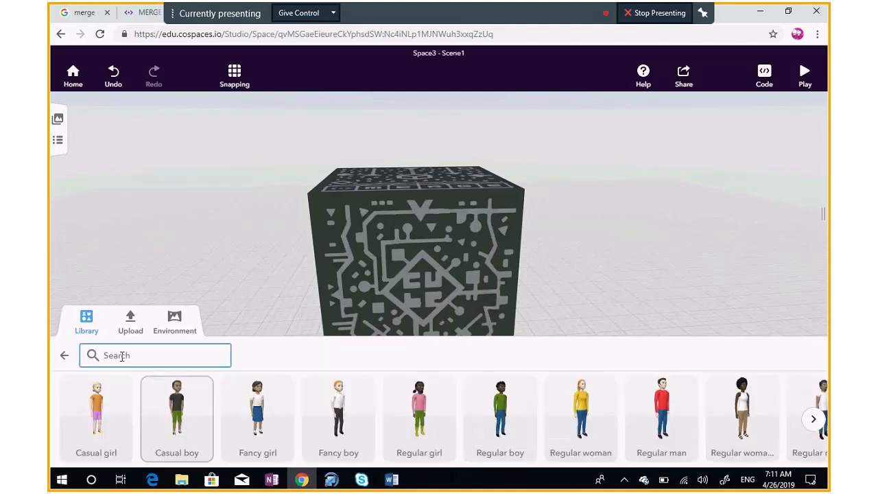
{"action": "left_click", "coordinate": [65, 358]}
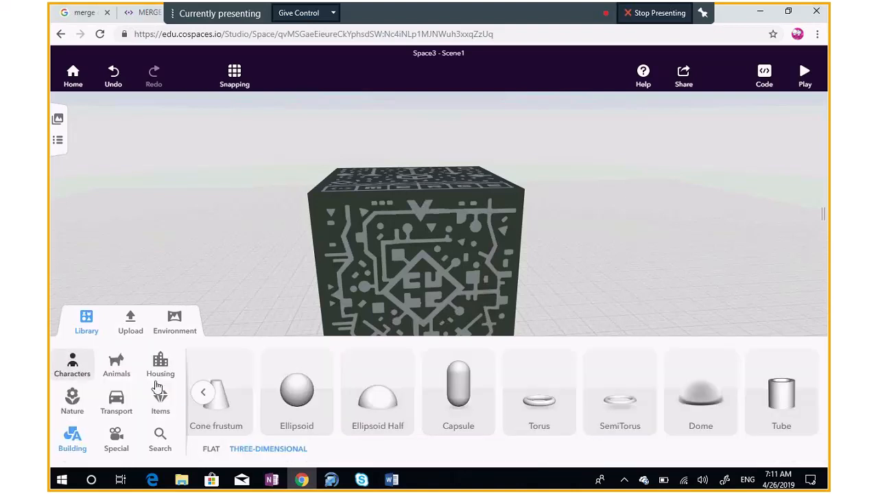
Look through the upload options for images, 3D models, videos and sound, view the environment's stage sound option, and close the library
{"action": "left_click", "coordinate": [130, 324]}
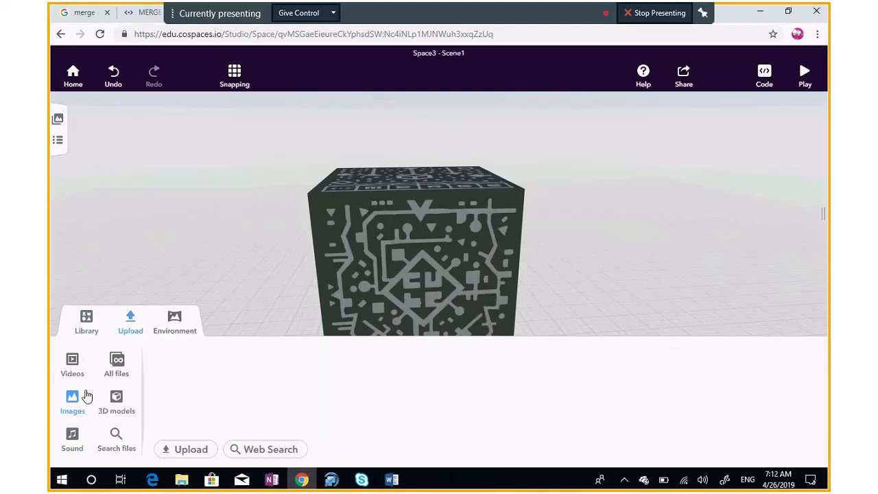
{"action": "left_click", "coordinate": [122, 409]}
{"action": "left_click", "coordinate": [74, 365]}
{"action": "left_click", "coordinate": [82, 448]}
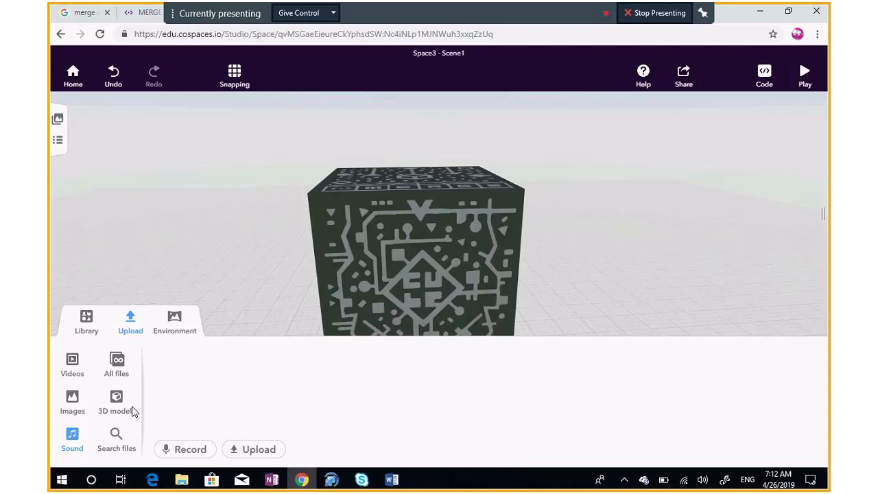
{"action": "left_click", "coordinate": [184, 325]}
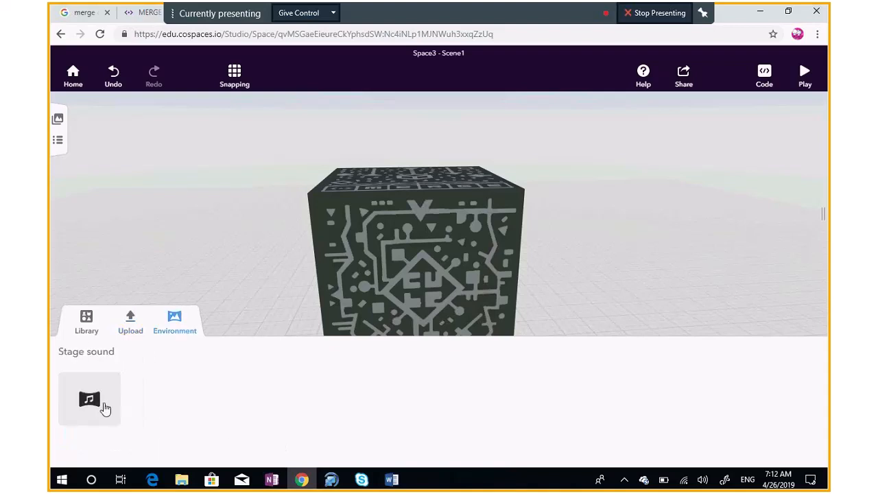
{"action": "left_click", "coordinate": [86, 326]}
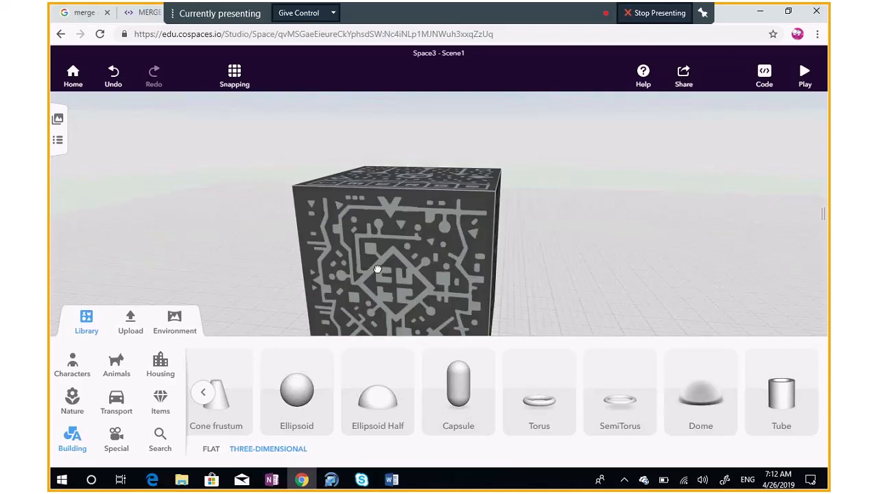
{"action": "left_click", "coordinate": [84, 325]}
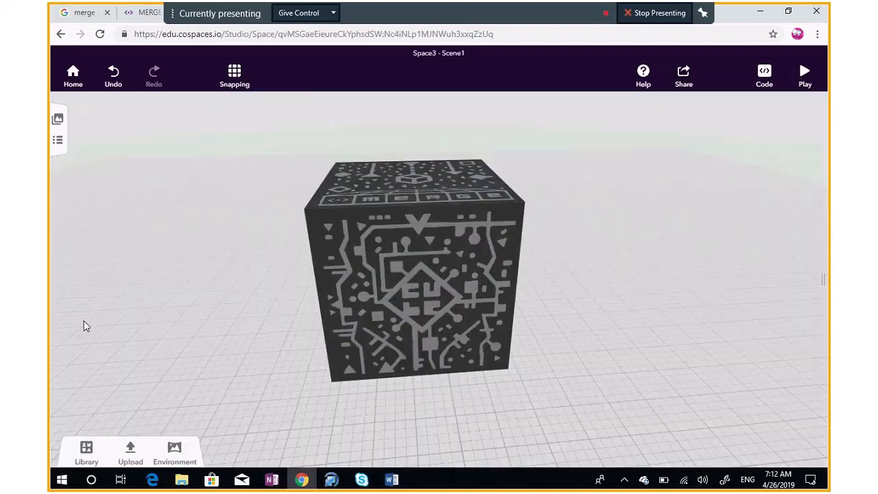
View the inside of the MERGE Cube again and return it to the outside view
{"action": "right_click", "coordinate": [390, 285]}
{"action": "left_click", "coordinate": [398, 243]}
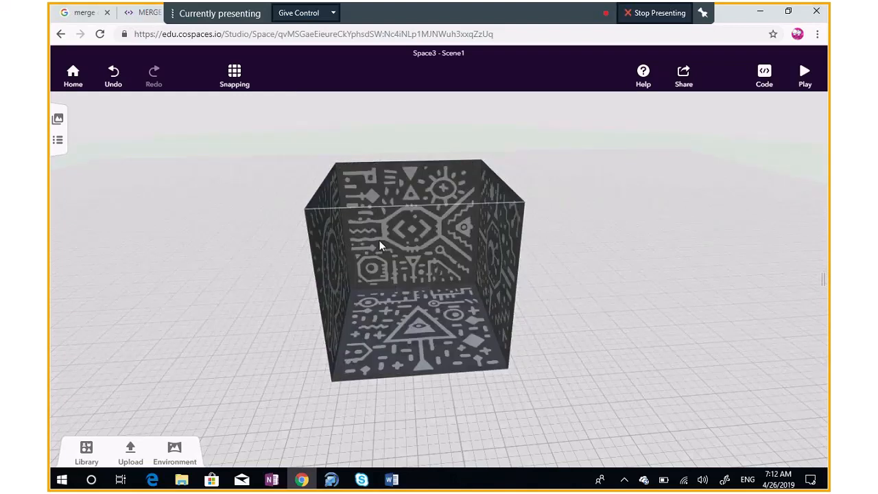
{"action": "right_click", "coordinate": [460, 316]}
{"action": "left_click", "coordinate": [526, 391]}
{"action": "left_click_drag", "start_coordinate": [400, 394], "coordinate": [390, 286]}
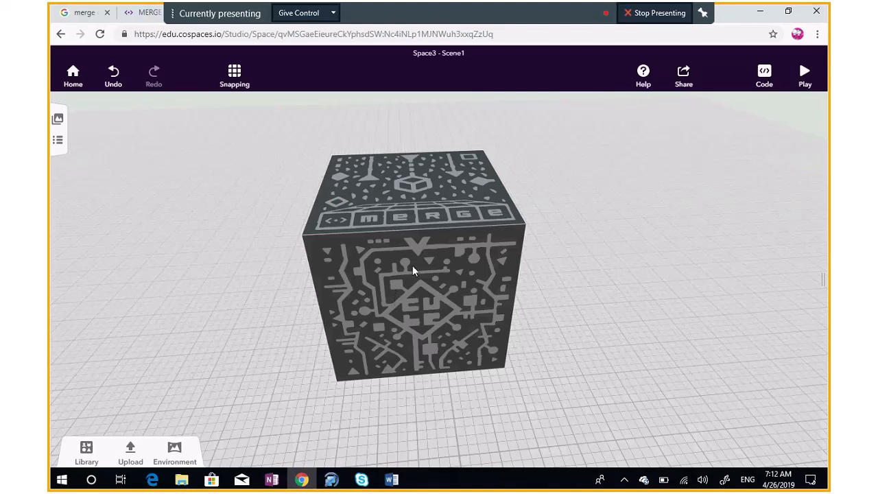
Open the MERGE Cube's material settings and try the blue water and orange roof-tile textures on it
{"action": "left_click_drag", "start_coordinate": [370, 275], "coordinate": [392, 259]}
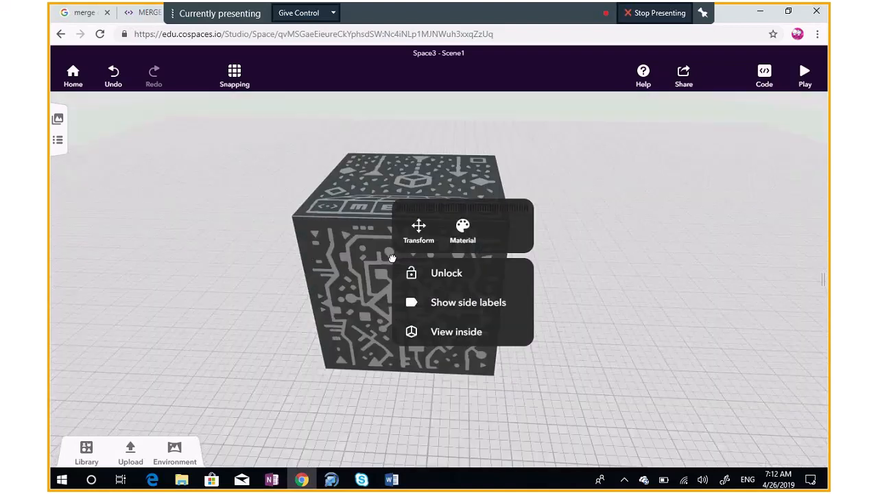
{"action": "left_click", "coordinate": [463, 227]}
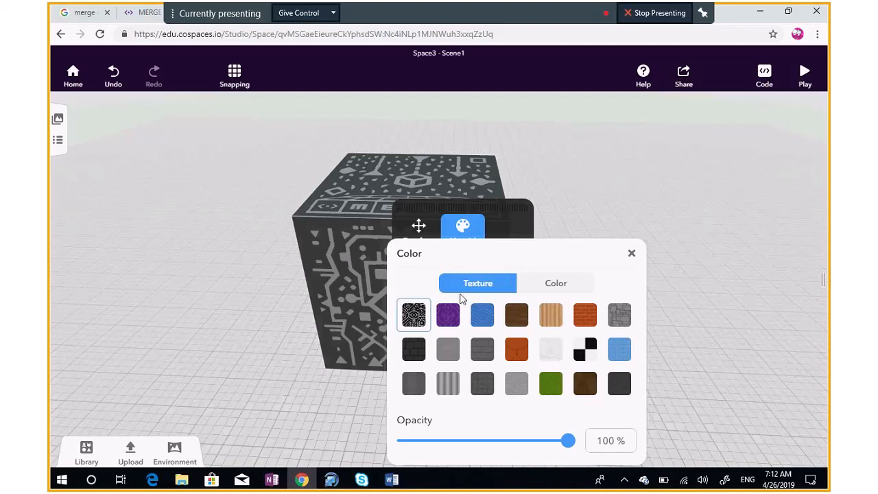
{"action": "left_click", "coordinate": [483, 317]}
{"action": "left_click", "coordinate": [519, 348]}
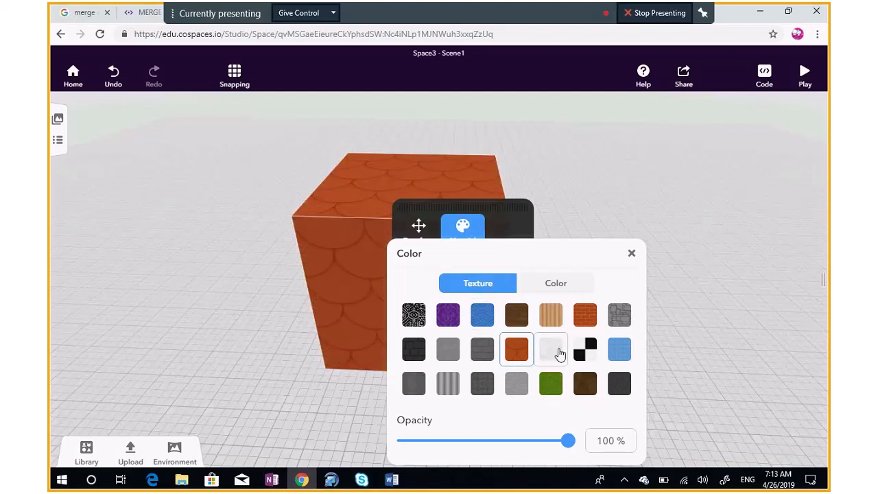
Try red, pink, violet and light blue colors on the MERGE Cube and view the custom color options
{"action": "left_click", "coordinate": [555, 283]}
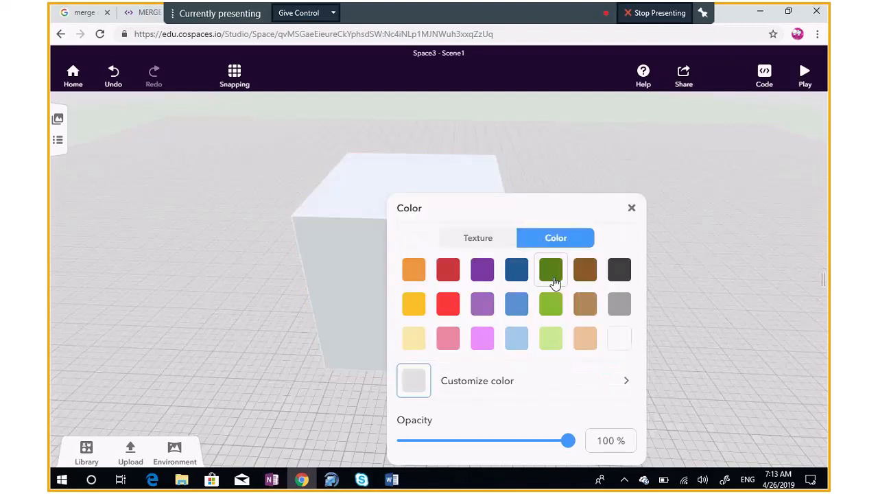
{"action": "left_click", "coordinate": [449, 309]}
{"action": "left_click", "coordinate": [448, 338]}
{"action": "left_click", "coordinate": [482, 338]}
{"action": "left_click", "coordinate": [517, 338]}
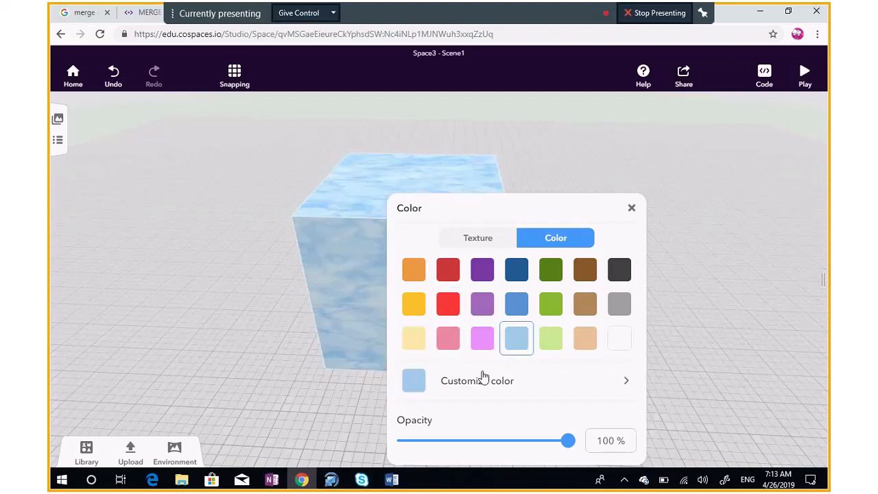
{"action": "left_click", "coordinate": [422, 386]}
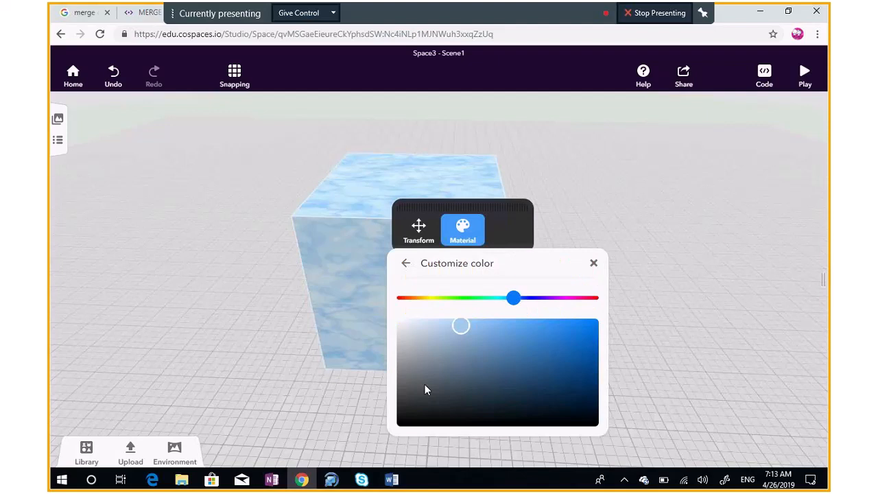
{"action": "left_click", "coordinate": [405, 266]}
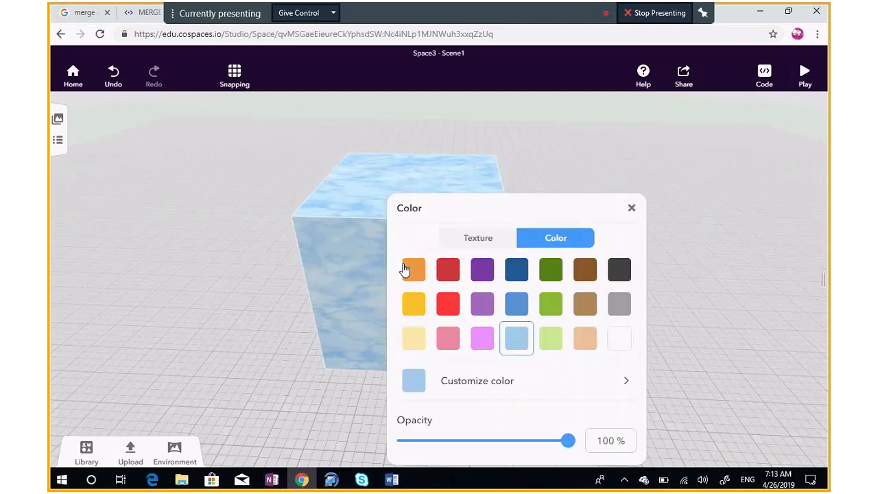
Apply the plain grey concrete texture to the MERGE Cube and close its material settings
{"action": "left_click", "coordinate": [478, 238]}
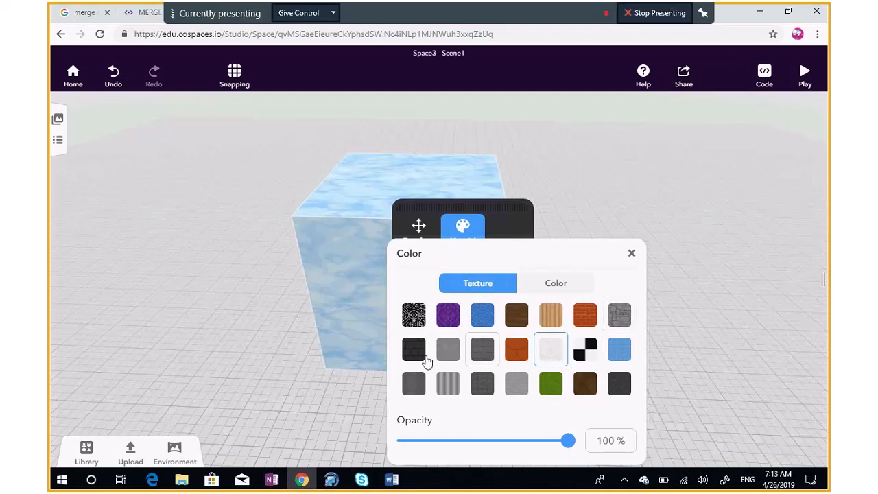
{"action": "left_click", "coordinate": [447, 350]}
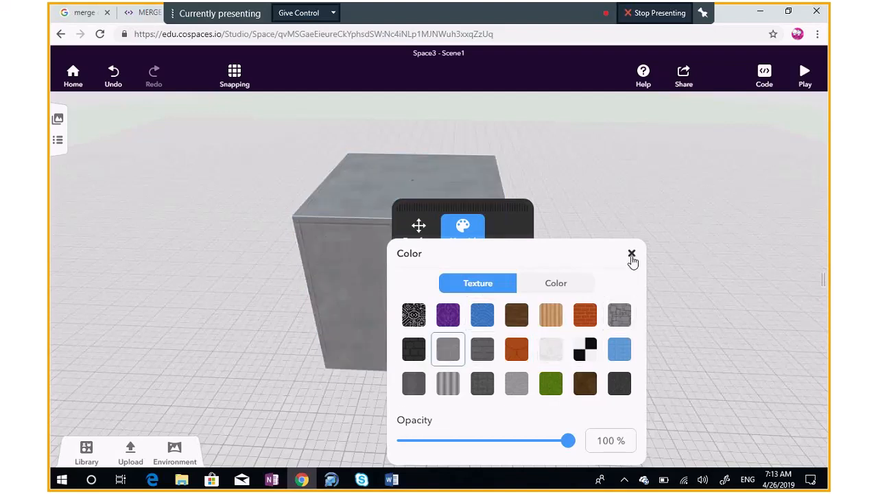
{"action": "left_click", "coordinate": [631, 254]}
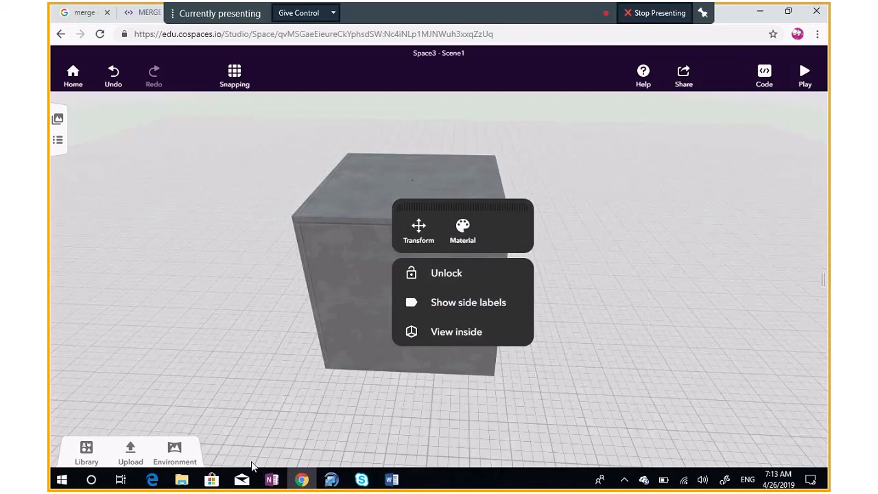
{"action": "left_click", "coordinate": [301, 366]}
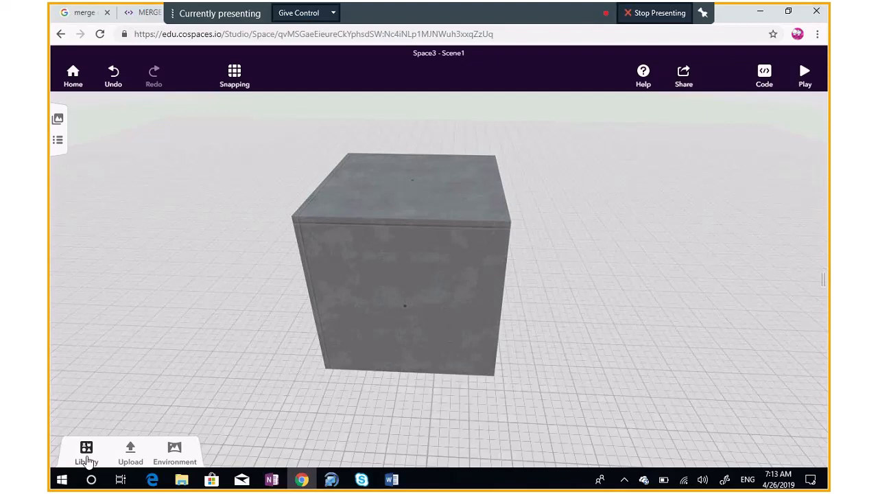
Add a flat square from the library's Building category to the ground beside the cube, and close the library
{"action": "left_click", "coordinate": [86, 454]}
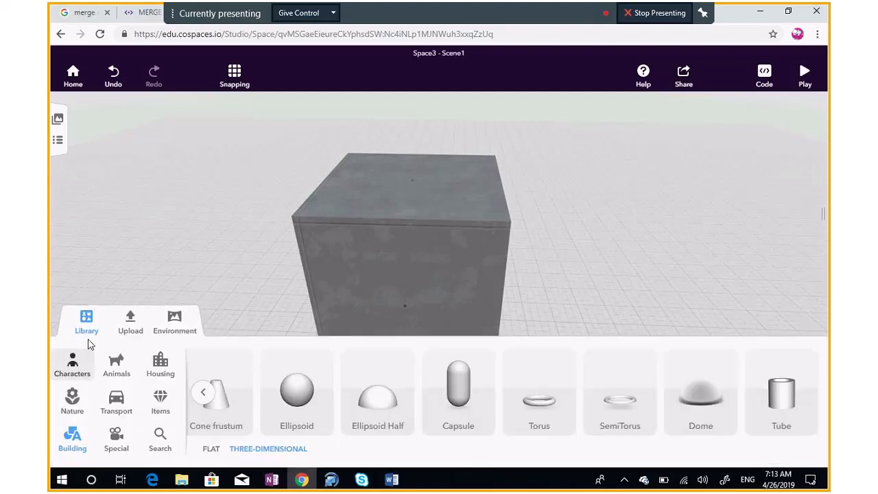
{"action": "left_click", "coordinate": [204, 394]}
{"action": "left_click", "coordinate": [204, 394]}
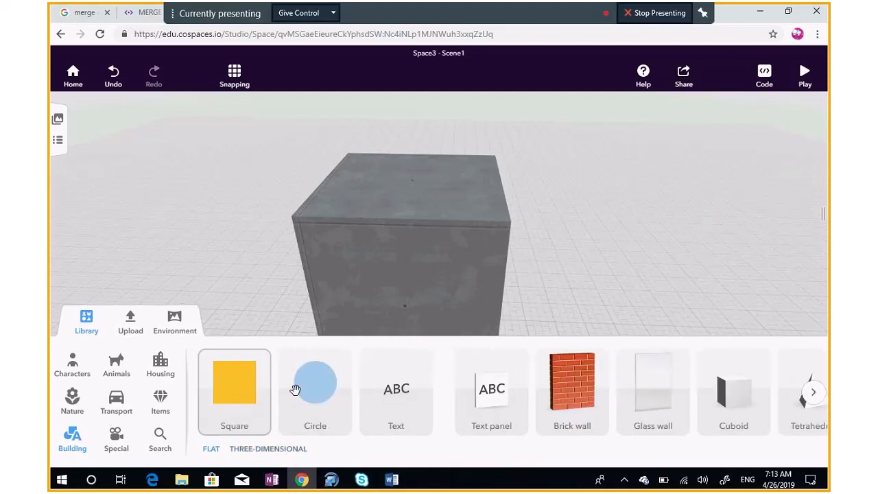
{"action": "left_click_drag", "start_coordinate": [234, 382], "coordinate": [215, 318]}
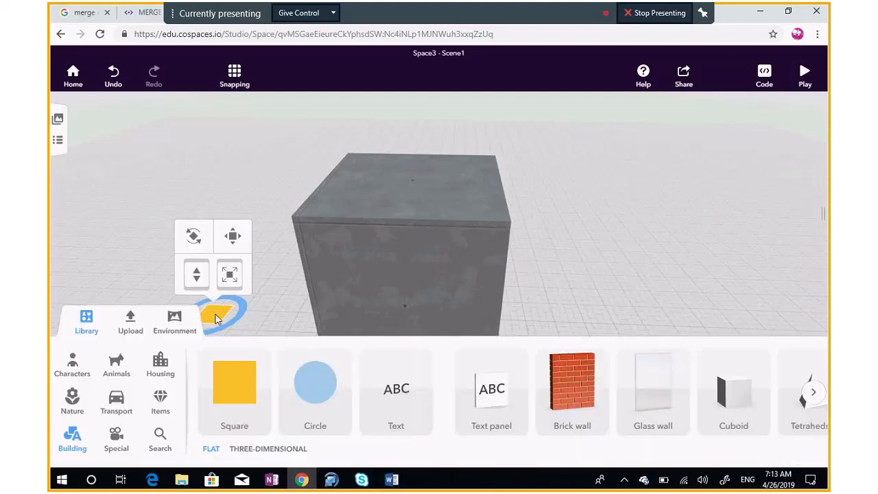
{"action": "left_click", "coordinate": [87, 322]}
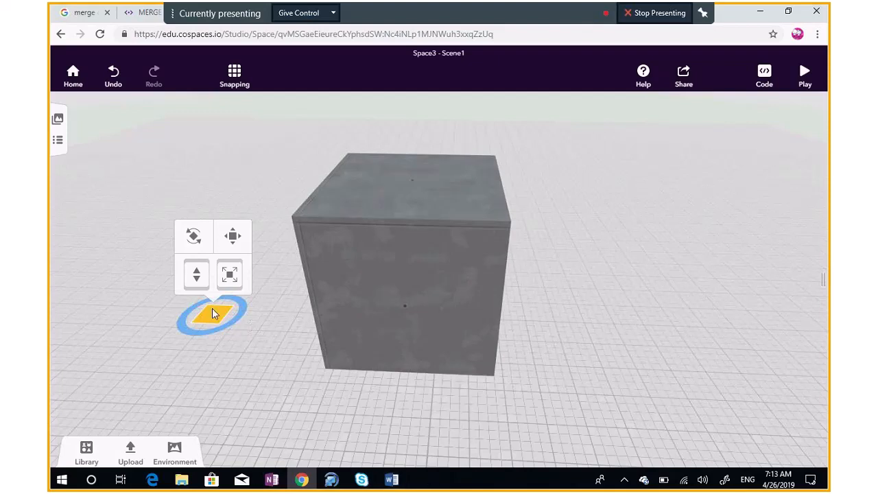
Attach the yellow square to the Top attachment point of the MERGE Cube
{"action": "right_click", "coordinate": [211, 310]}
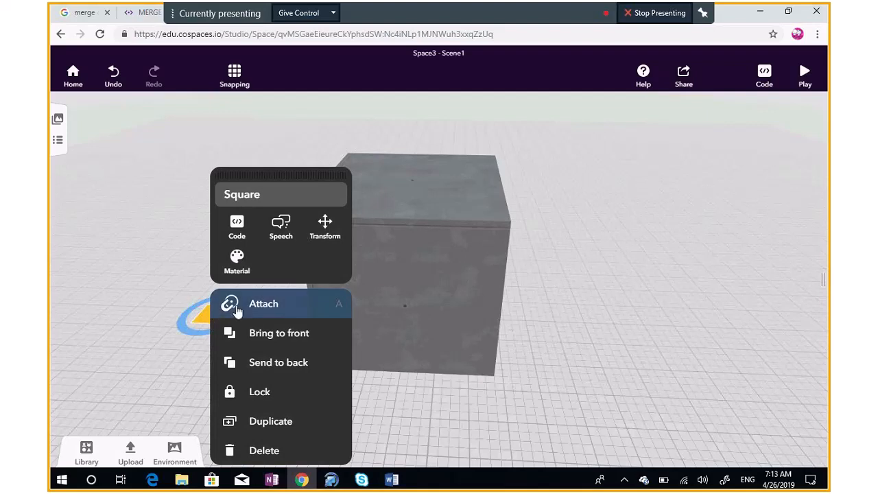
{"action": "left_click", "coordinate": [278, 304]}
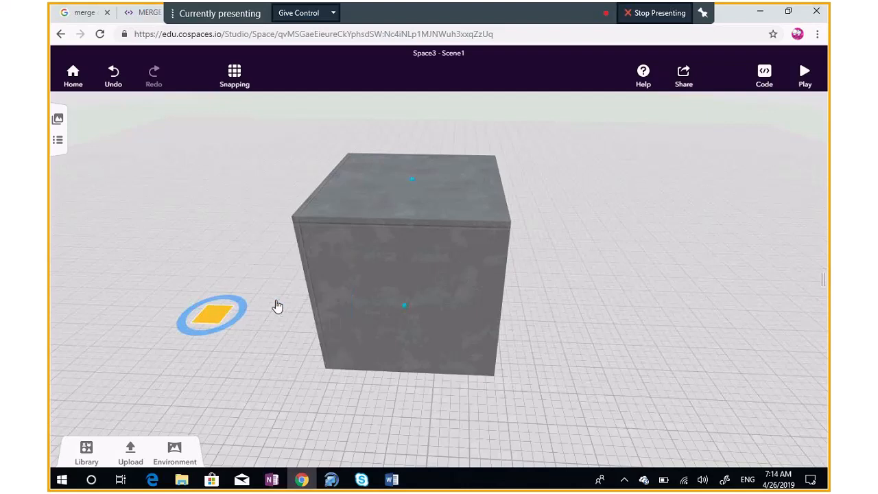
{"action": "left_click", "coordinate": [413, 180]}
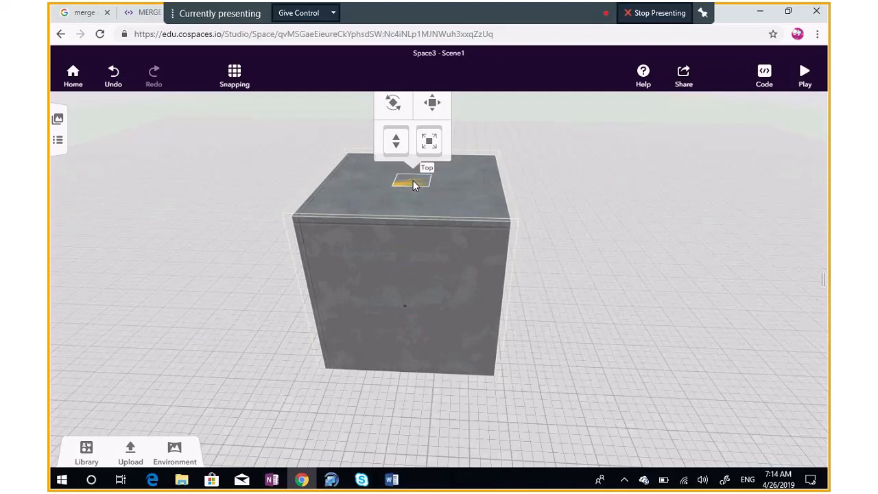
Scale up the attached square until it extends slightly beyond the edges of the cube's top face
{"action": "left_click_drag", "start_coordinate": [413, 180], "coordinate": [450, 172]}
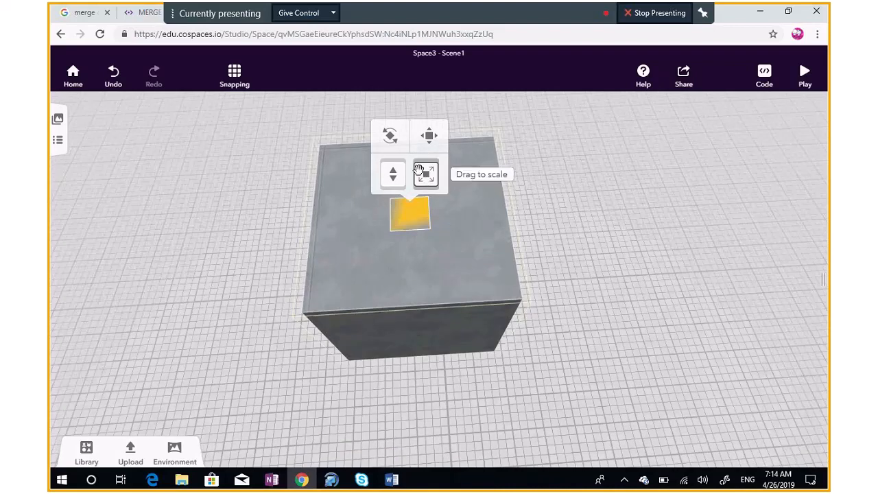
{"action": "left_click_drag", "start_coordinate": [426, 176], "coordinate": [680, 159]}
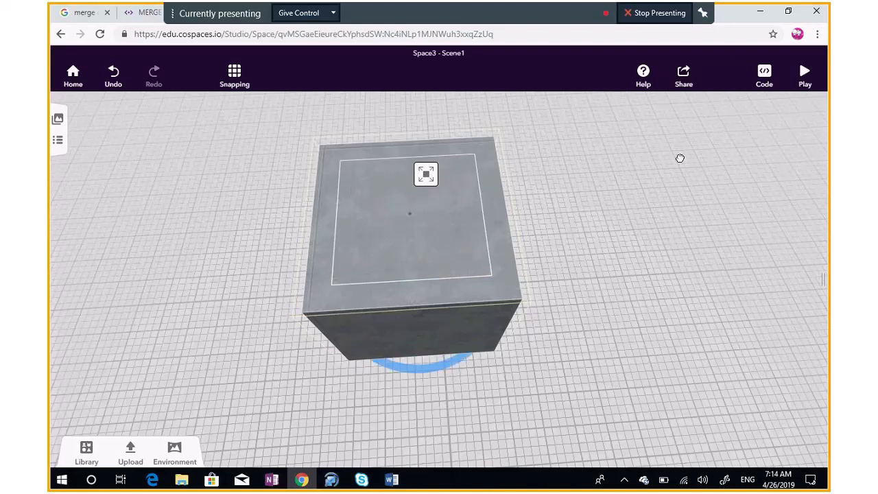
{"action": "left_click_drag", "start_coordinate": [680, 159], "coordinate": [473, 179]}
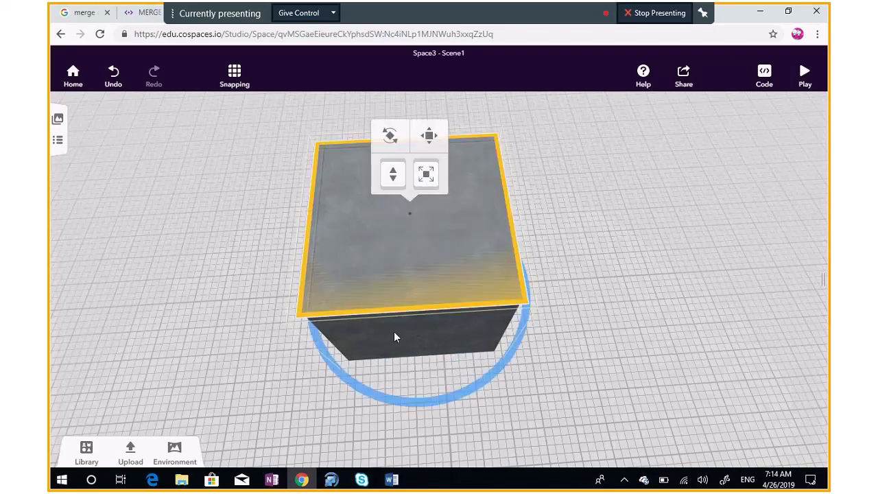
Restore the MERGE Cube's patterned texture, set its color to white and close the material settings
{"action": "mouse_move", "coordinate": [391, 287]}
{"action": "left_mouse_down"}
{"action": "mouse_move", "coordinate": [394, 269]}
{"action": "mouse_move", "coordinate": [393, 290]}
{"action": "left_mouse_up"}
{"action": "left_click", "coordinate": [393, 290]}
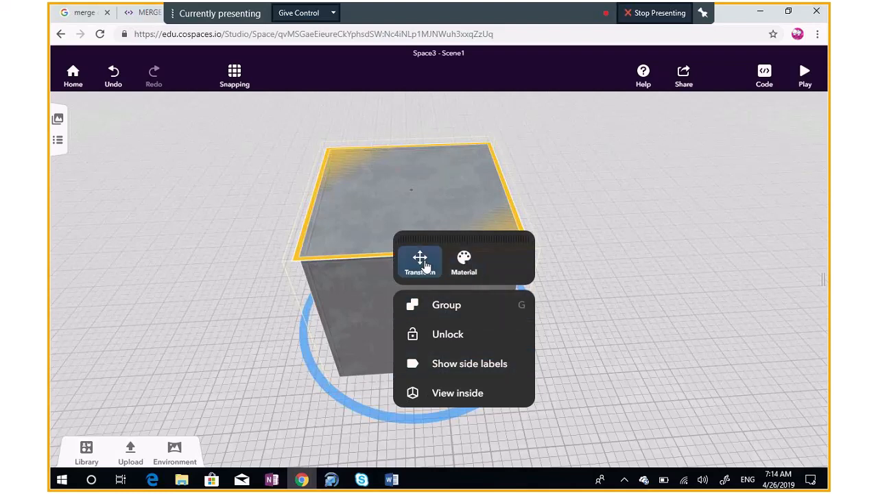
{"action": "left_click", "coordinate": [461, 264]}
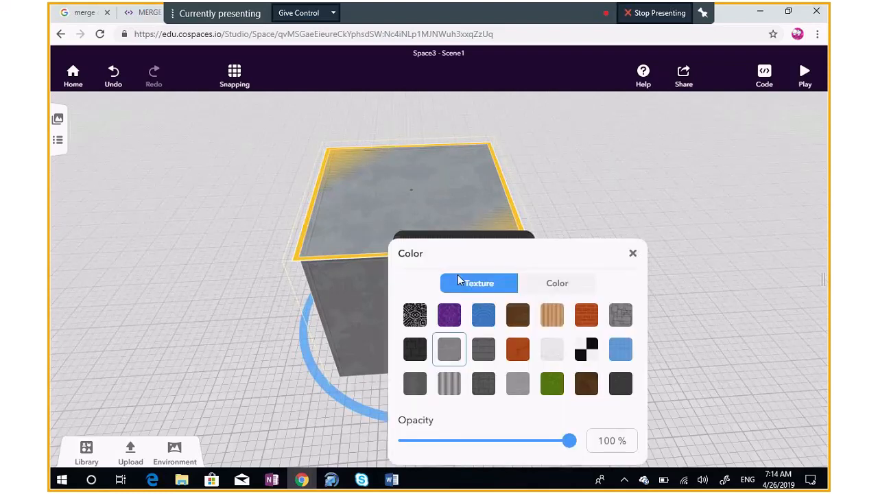
{"action": "left_click", "coordinate": [418, 315]}
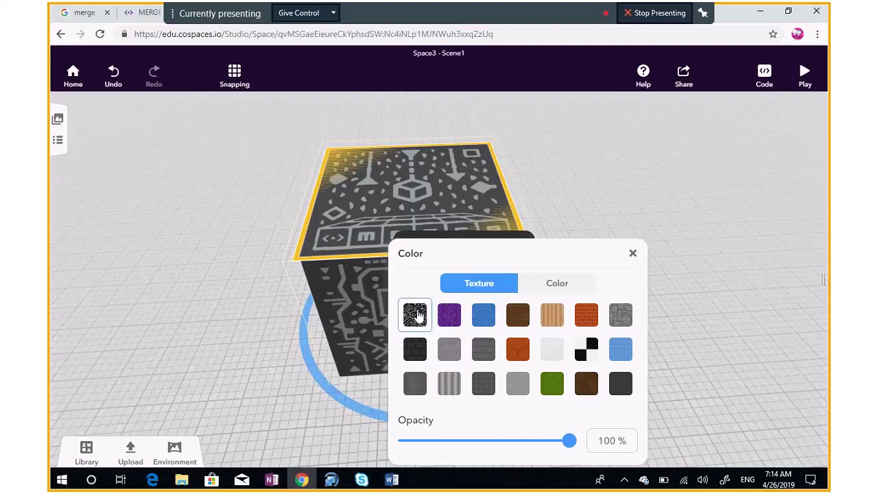
{"action": "left_click", "coordinate": [557, 284]}
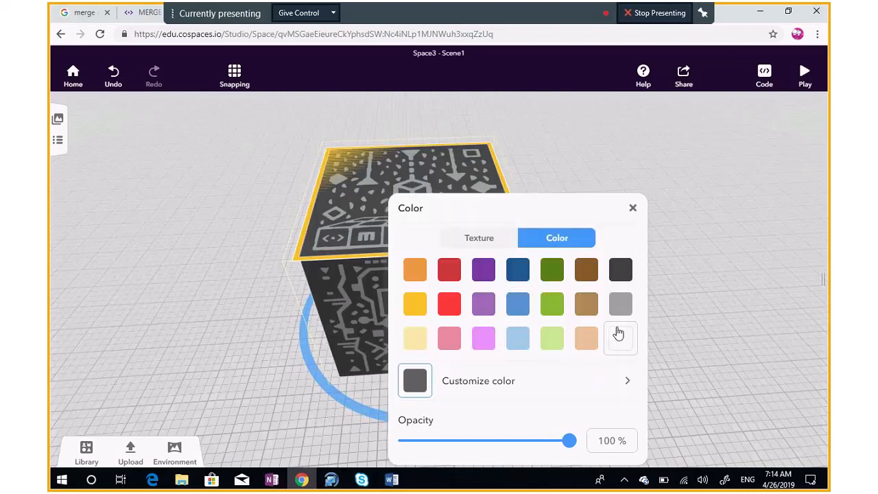
{"action": "left_click", "coordinate": [620, 335]}
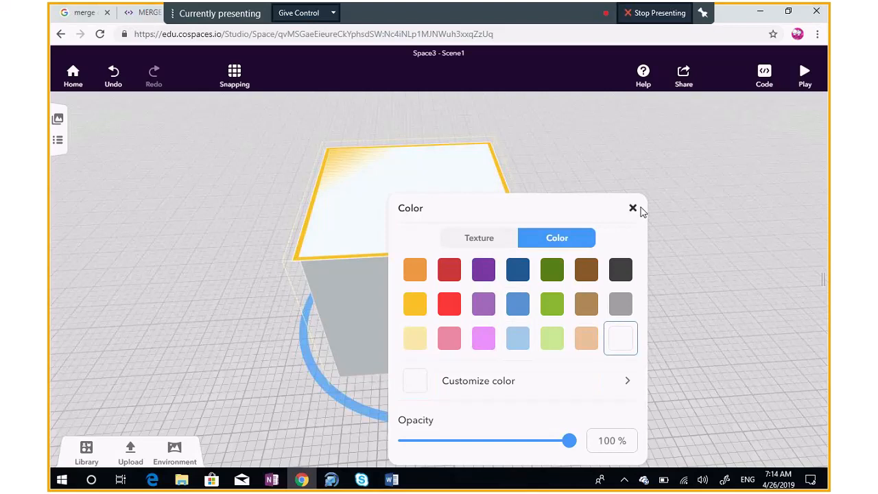
{"action": "left_click", "coordinate": [633, 208]}
Detach the yellow square from the cube's top face and move it away to the side of the cube
{"action": "left_click_drag", "start_coordinate": [356, 284], "coordinate": [409, 277]}
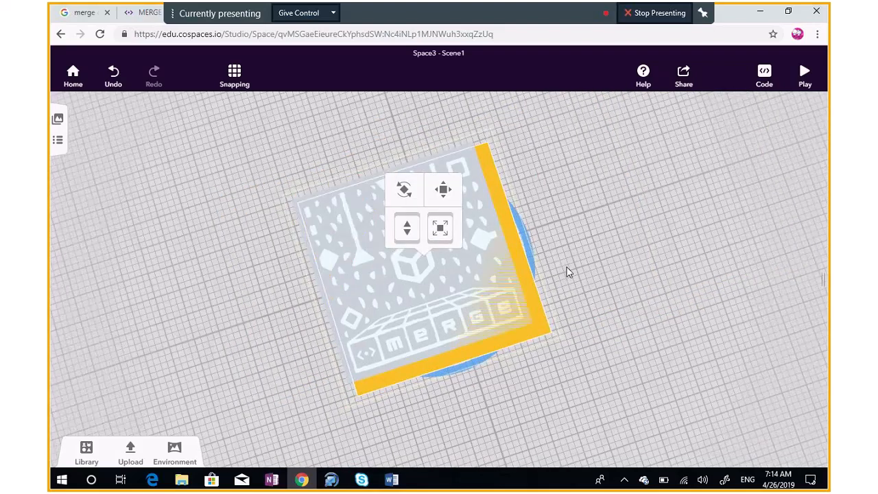
{"action": "scroll", "coordinate": [567, 268], "scroll_direction": "down", "scroll_amount": 2}
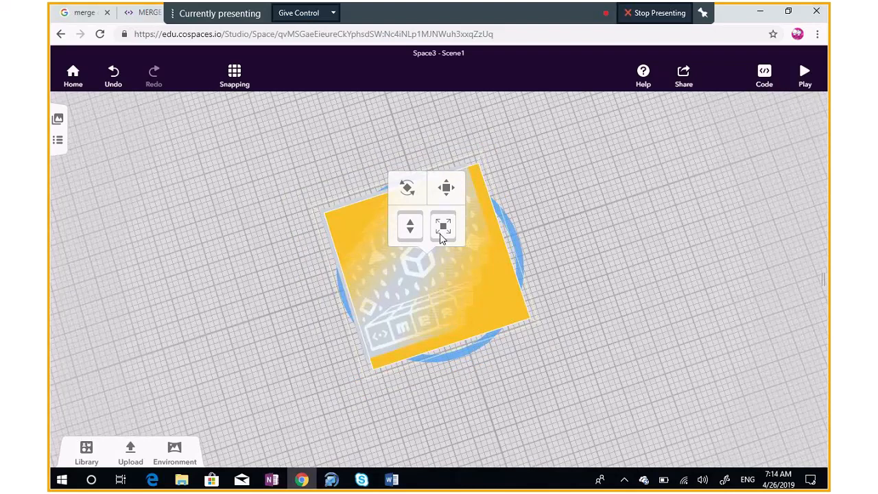
{"action": "right_click", "coordinate": [440, 234]}
{"action": "left_click", "coordinate": [478, 306]}
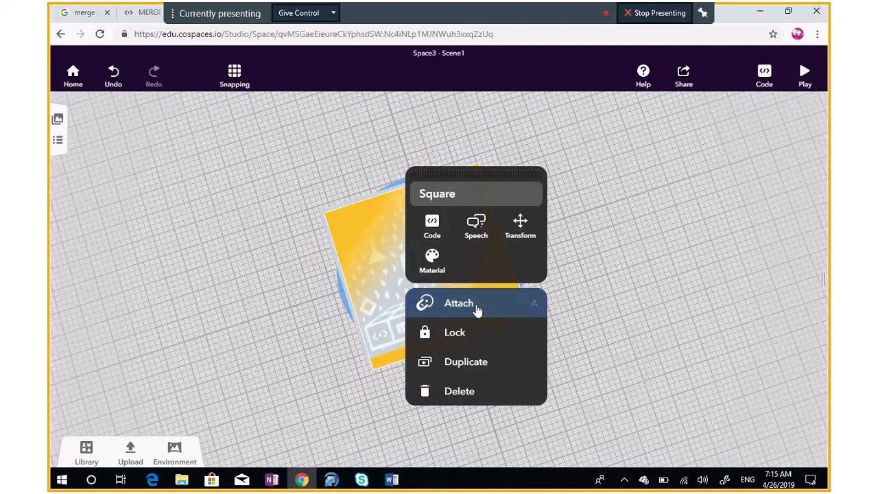
{"action": "left_click", "coordinate": [307, 299]}
{"action": "left_click_drag", "start_coordinate": [306, 300], "coordinate": [460, 201]}
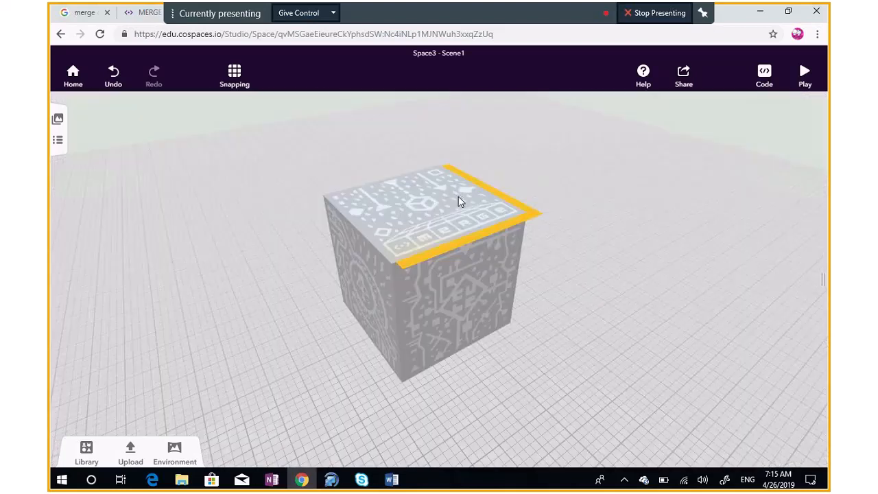
{"action": "scroll", "coordinate": [426, 246], "scroll_direction": "down", "scroll_amount": 1}
{"action": "left_click_drag", "start_coordinate": [426, 246], "coordinate": [444, 322]}
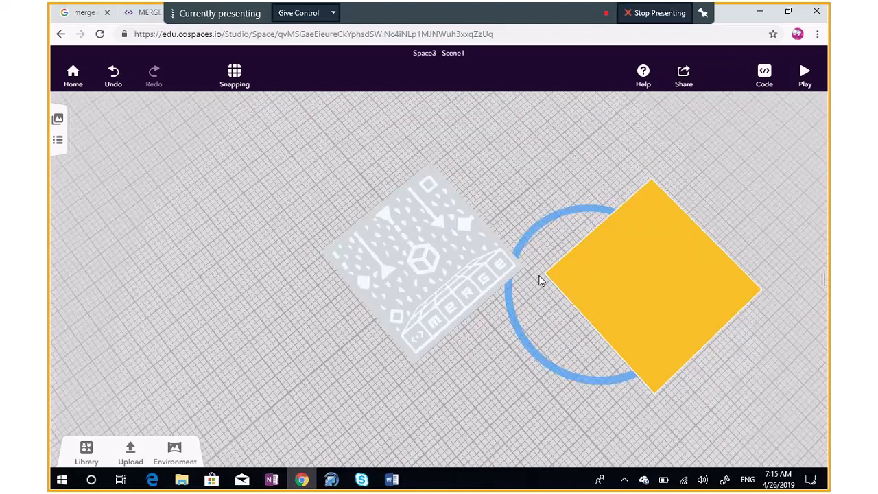
Move the yellow square in front of the cube and lower it toward the ground
{"action": "scroll", "coordinate": [423, 295], "scroll_direction": "down", "scroll_amount": 2}
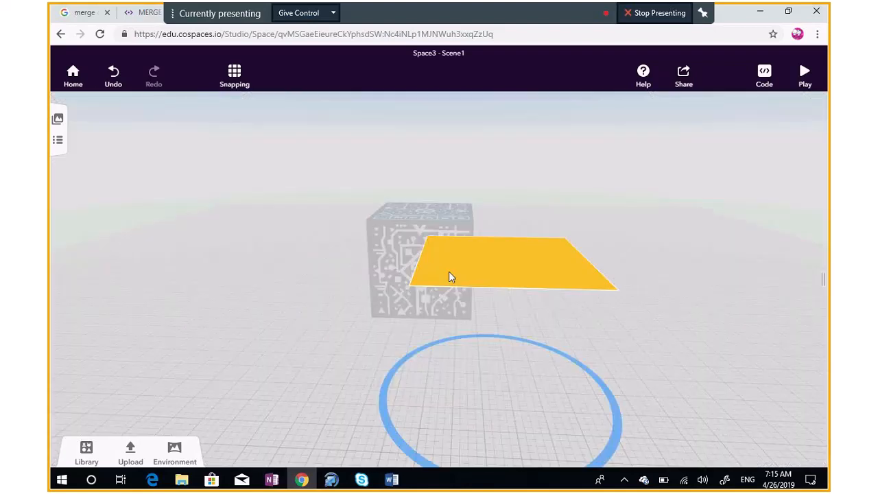
{"action": "left_click_drag", "start_coordinate": [449, 271], "coordinate": [246, 282]}
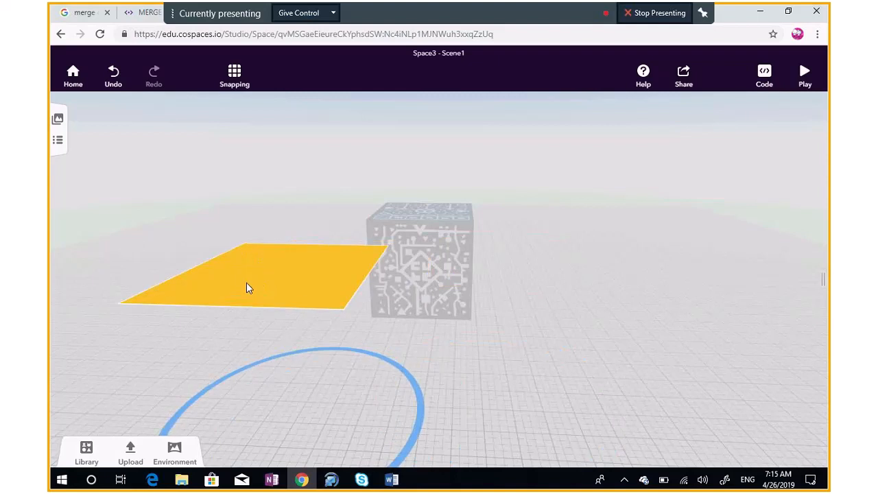
{"action": "left_click", "coordinate": [247, 288]}
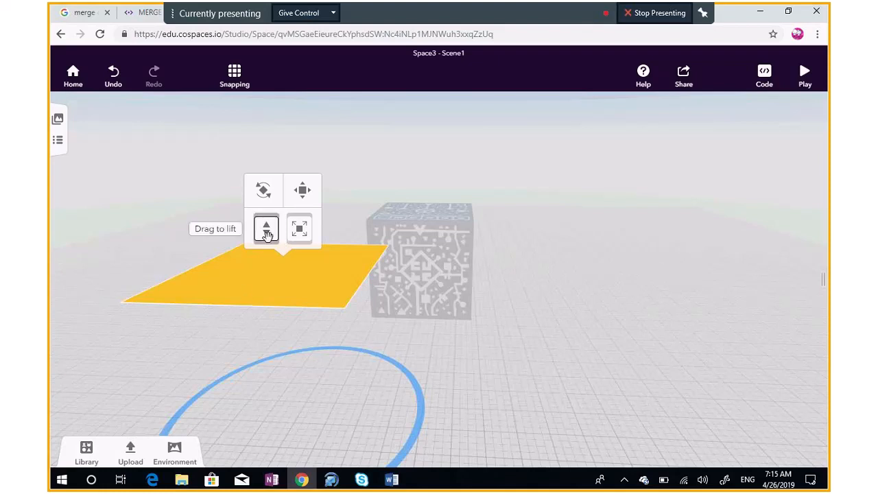
{"action": "left_click_drag", "start_coordinate": [267, 234], "coordinate": [328, 330]}
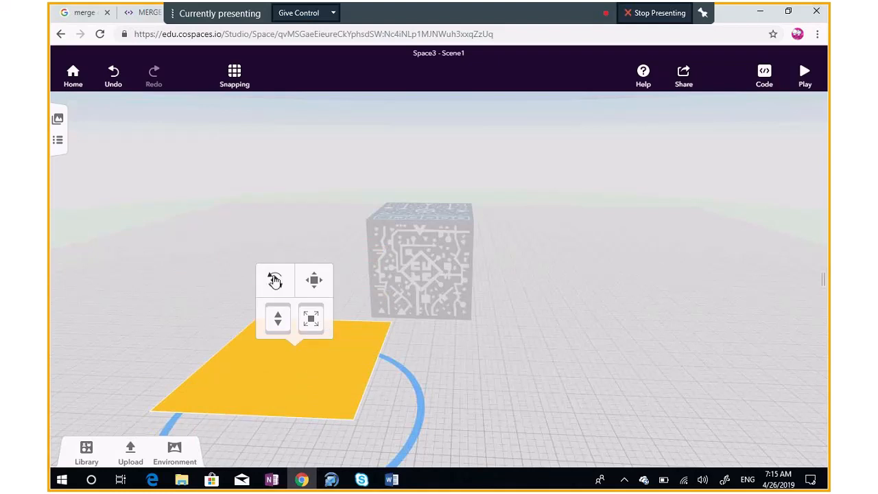
Rotate the yellow square upright and turn it 90° so it is parallel to the cube's front face
{"action": "left_click", "coordinate": [275, 280]}
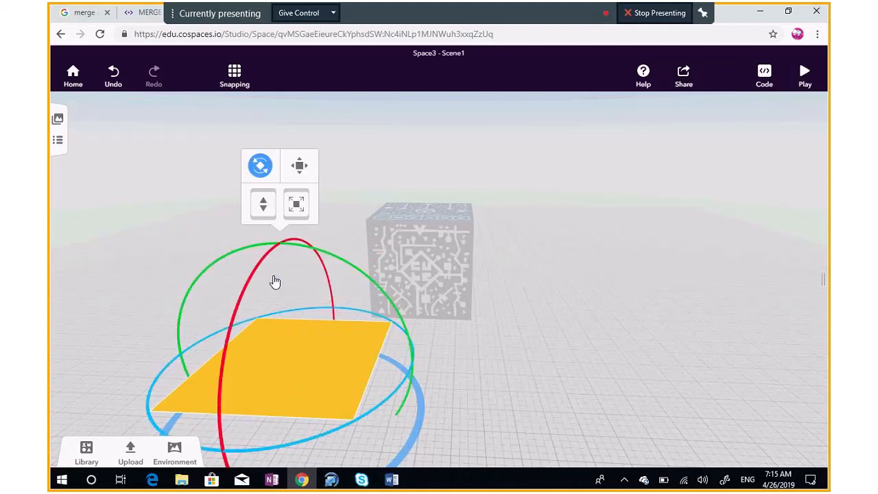
{"action": "left_click_drag", "start_coordinate": [371, 414], "coordinate": [343, 310]}
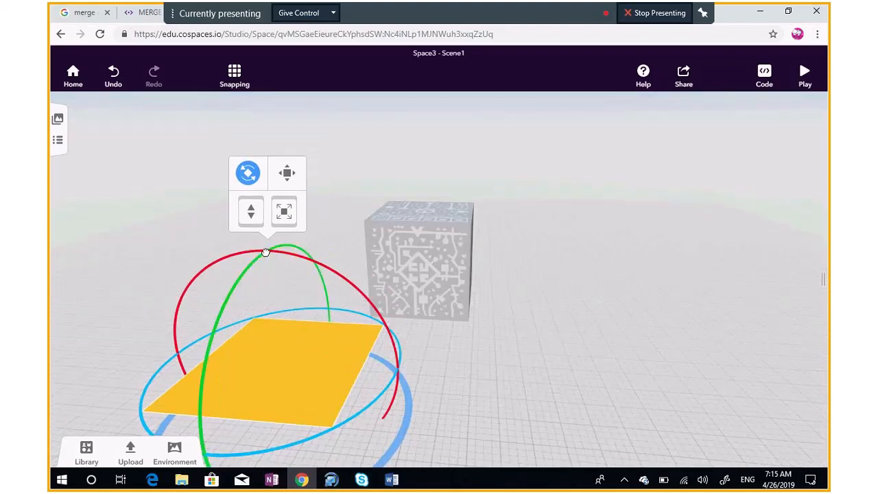
{"action": "left_click_drag", "start_coordinate": [307, 249], "coordinate": [176, 415]}
{"action": "scroll", "coordinate": [527, 422], "scroll_direction": "down", "scroll_amount": 1}
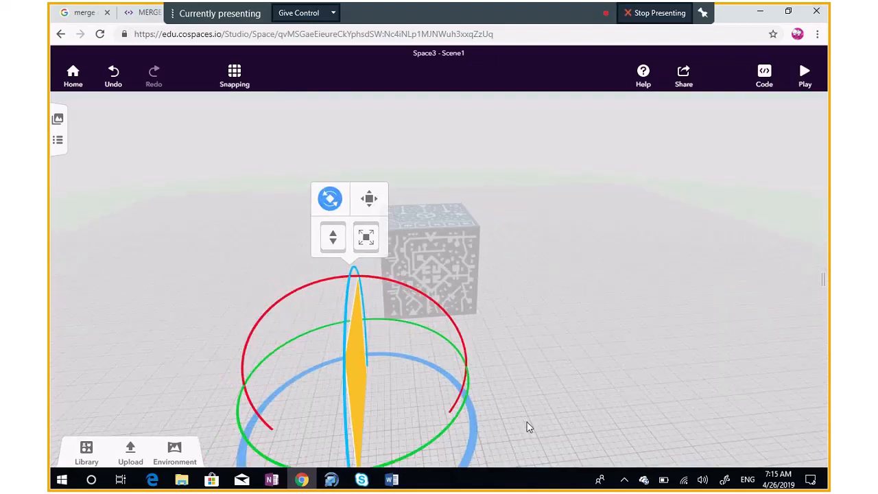
{"action": "scroll", "coordinate": [527, 427], "scroll_direction": "down", "scroll_amount": 1}
{"action": "left_click_drag", "start_coordinate": [373, 447], "coordinate": [471, 374]}
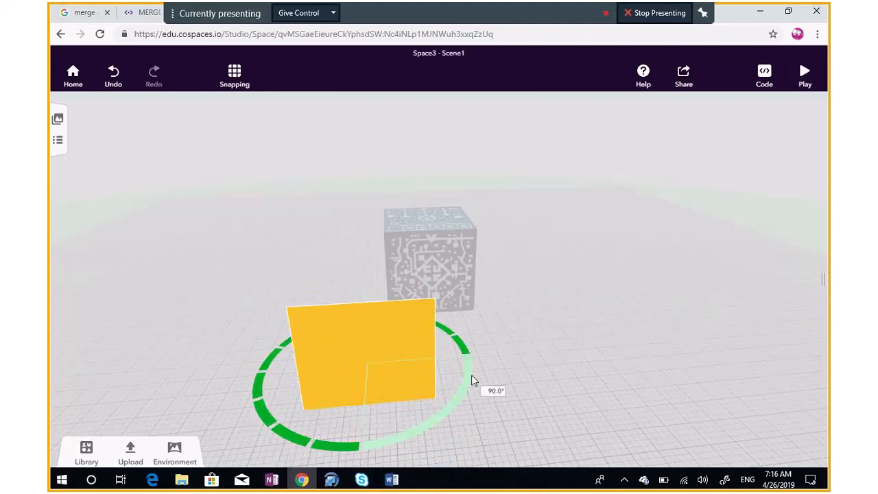
Place the upright yellow square against the cube's front face and enlarge it slightly beyond the face's edges
{"action": "left_click", "coordinate": [406, 366]}
{"action": "left_click_drag", "start_coordinate": [399, 327], "coordinate": [444, 267]}
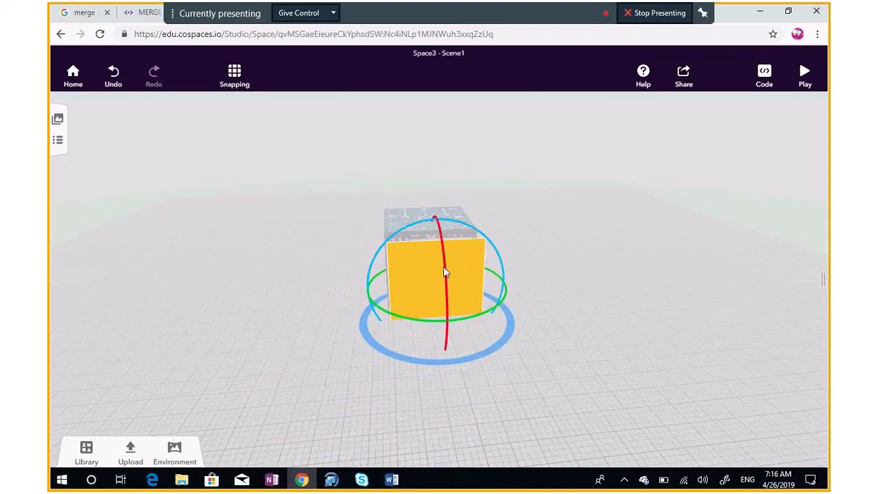
{"action": "left_click", "coordinate": [355, 317]}
{"action": "left_click", "coordinate": [441, 278]}
{"action": "left_click_drag", "start_coordinate": [454, 180], "coordinate": [453, 164]}
{"action": "left_click", "coordinate": [234, 344]}
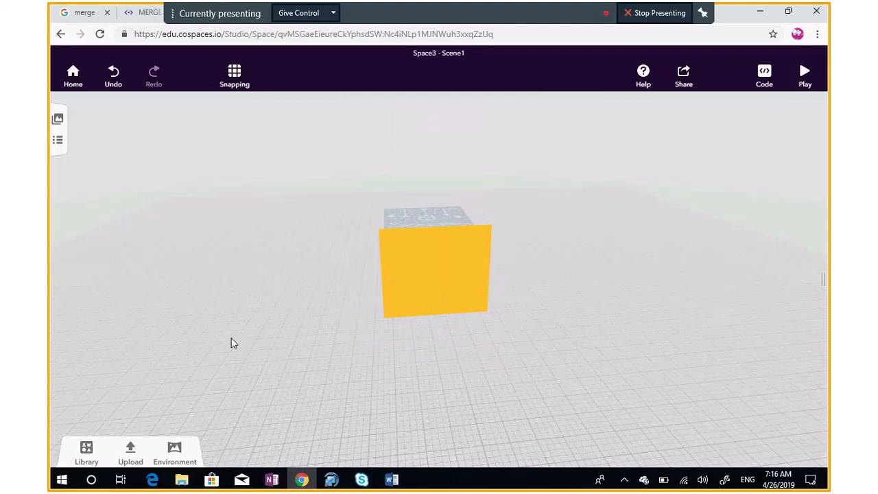
{"action": "left_click_drag", "start_coordinate": [305, 343], "coordinate": [273, 237]}
{"action": "left_click_drag", "start_coordinate": [274, 237], "coordinate": [498, 427]}
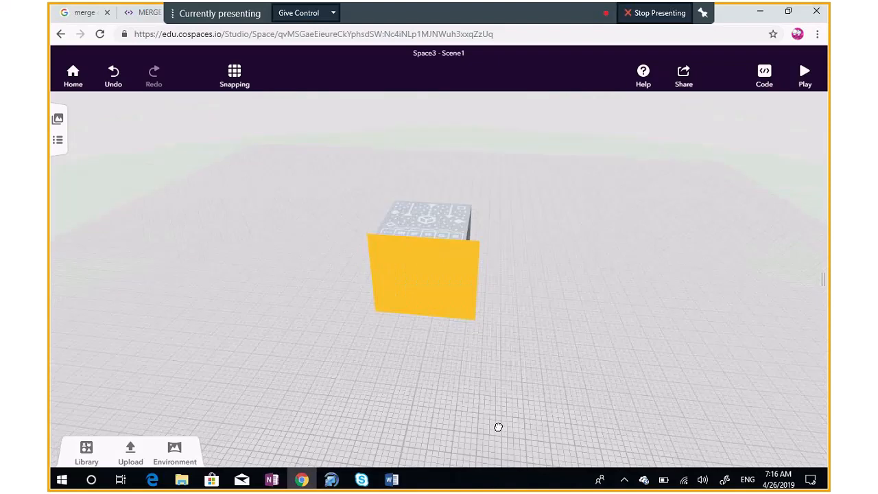
Add the Casual girl and Fancy boy from the library's Characters category to the ground beside the cube, and close the library
{"action": "left_click", "coordinate": [86, 453]}
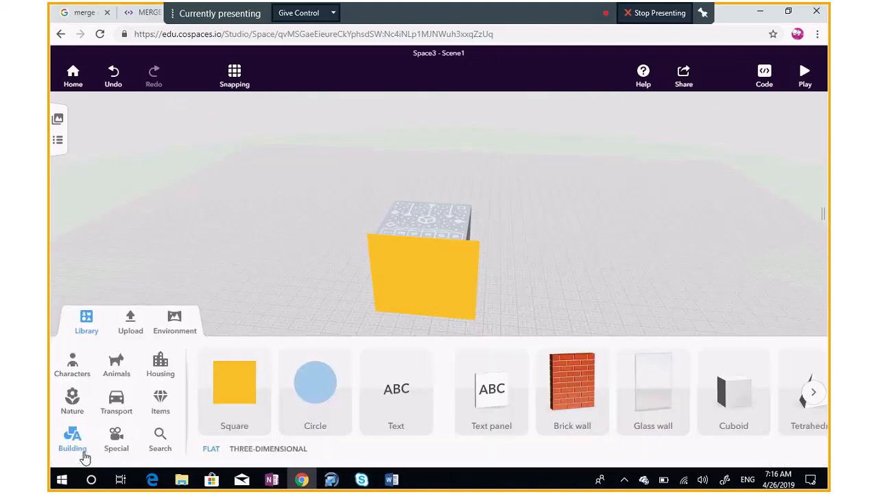
{"action": "left_click", "coordinate": [83, 369]}
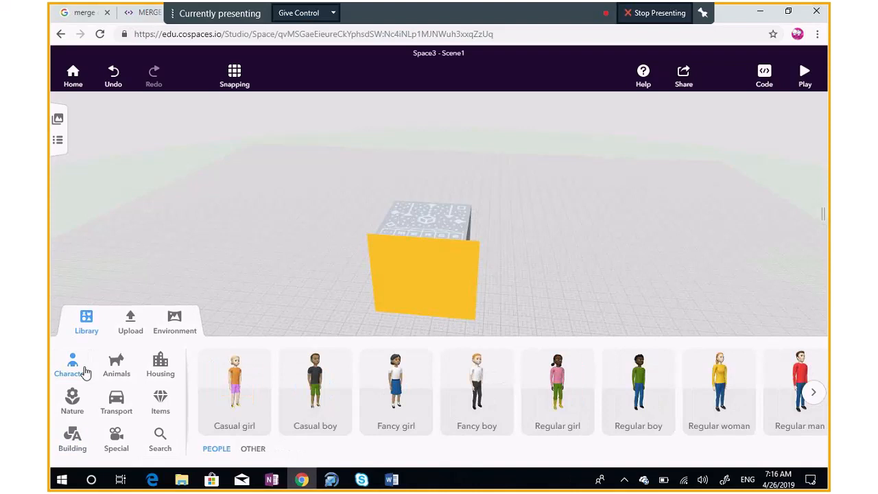
{"action": "left_click_drag", "start_coordinate": [207, 412], "coordinate": [321, 310]}
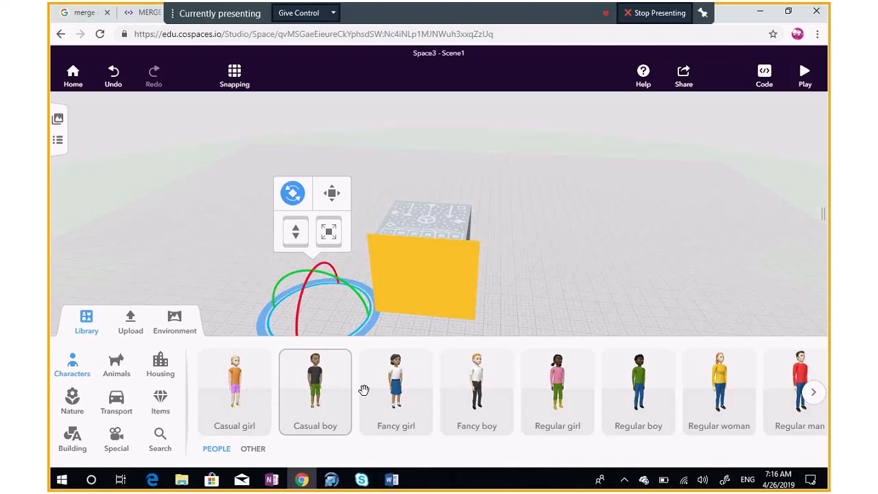
{"action": "left_click_drag", "start_coordinate": [490, 385], "coordinate": [289, 333]}
{"action": "left_click", "coordinate": [87, 322]}
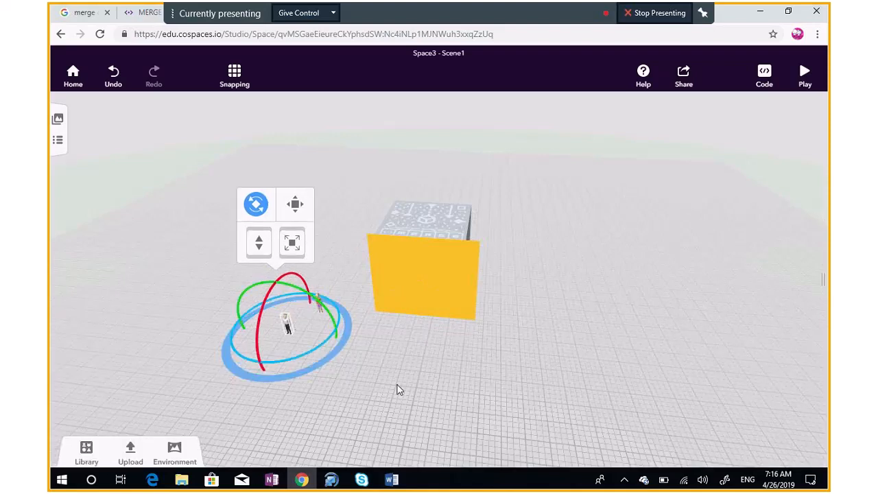
Move the girl and the boy next to each other in front of the yellow square and deselect them
{"action": "left_click_drag", "start_coordinate": [399, 390], "coordinate": [398, 370]}
{"action": "scroll", "coordinate": [397, 364], "scroll_direction": "up", "scroll_amount": 1}
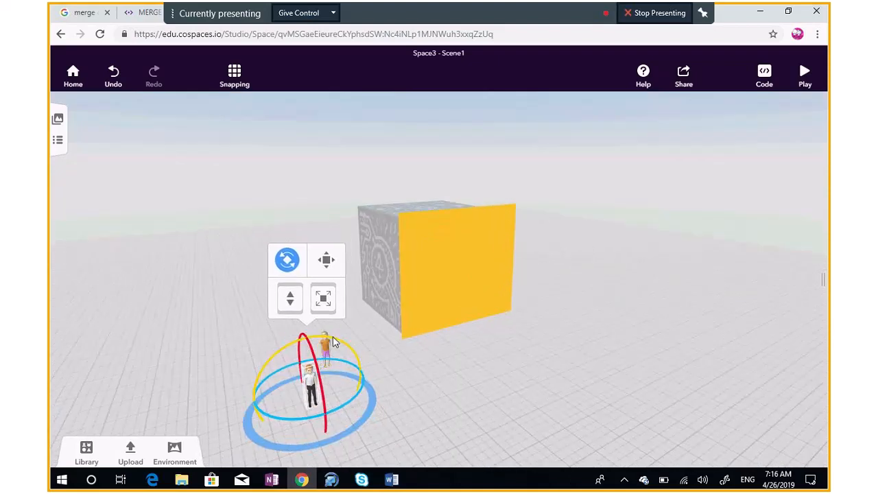
{"action": "left_click", "coordinate": [333, 336]}
{"action": "left_click_drag", "start_coordinate": [329, 343], "coordinate": [515, 326]}
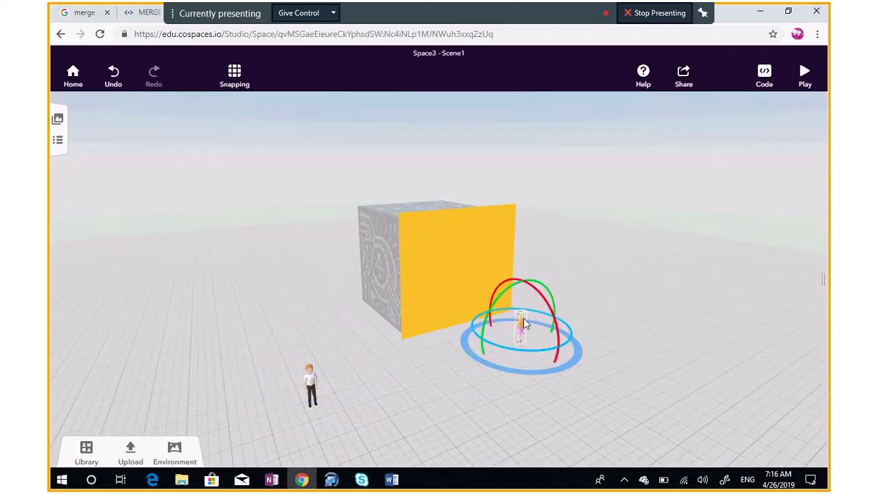
{"action": "left_click_drag", "start_coordinate": [241, 406], "coordinate": [428, 334]}
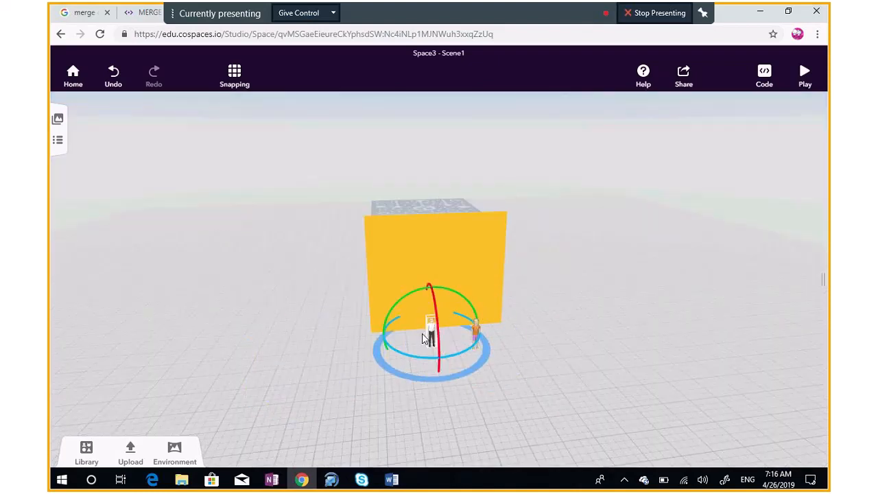
{"action": "left_click", "coordinate": [566, 330]}
Rename the Casual girl character with a girl's first name
{"action": "scroll", "coordinate": [504, 398], "scroll_direction": "up", "scroll_amount": 2}
{"action": "scroll", "coordinate": [460, 442], "scroll_direction": "up", "scroll_amount": 1}
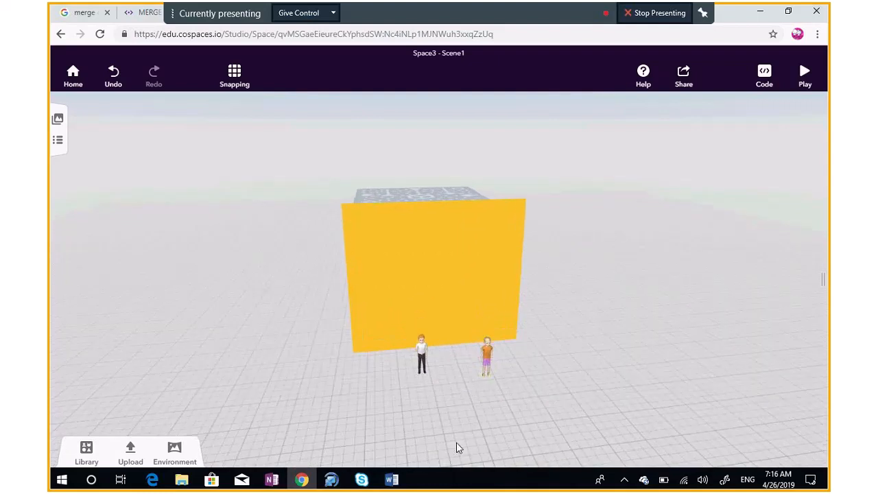
{"action": "left_click", "coordinate": [485, 355]}
{"action": "left_click", "coordinate": [567, 219]}
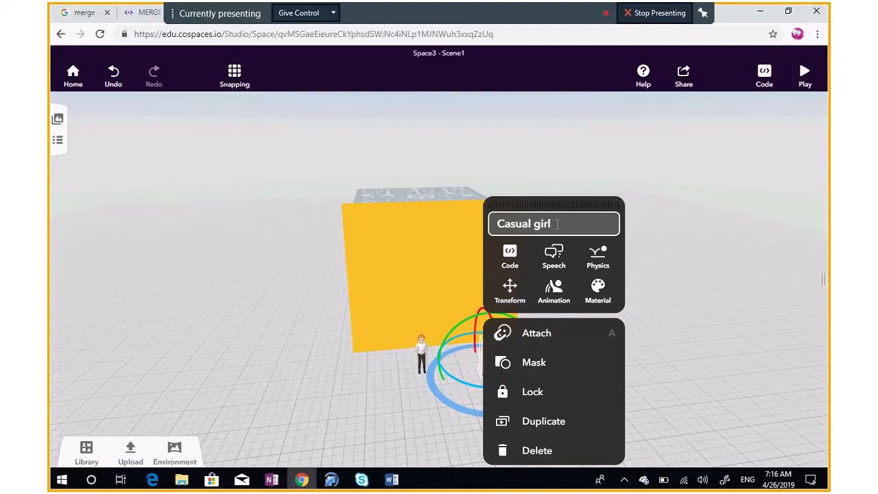
{"action": "left_click", "coordinate": [557, 224]}
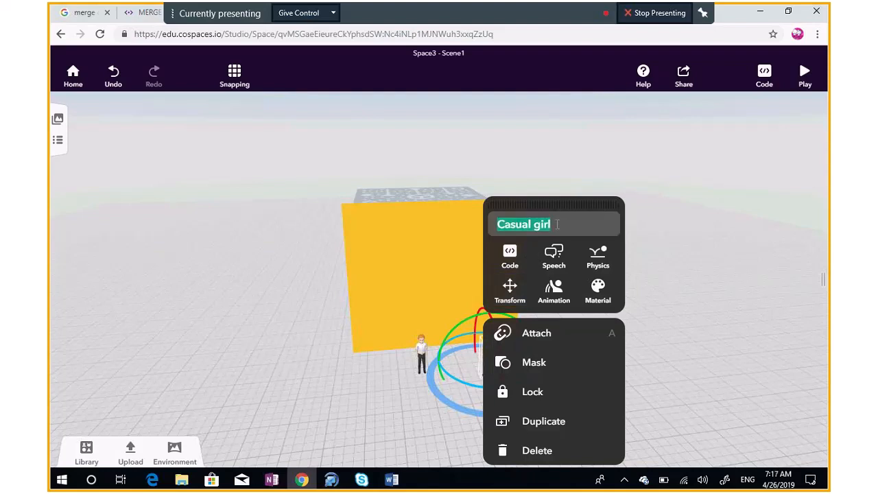
{"action": "type", "text": "Sara"}
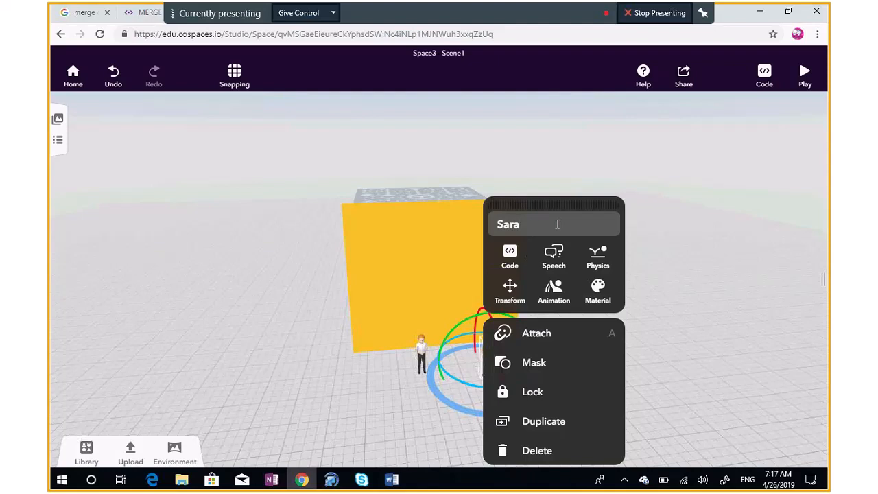
{"action": "key", "text": "Return"}
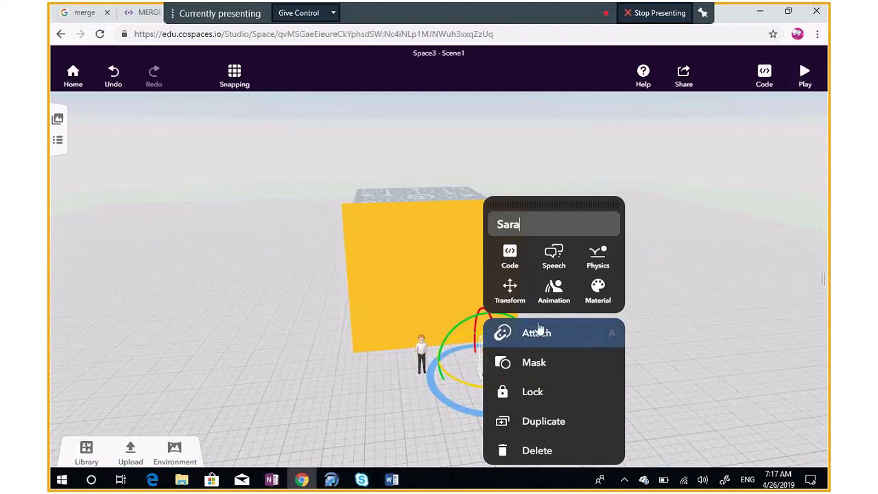
Give the girl a spoken speech bubble reading "Hi!", checking the thought option, and deselect her
{"action": "left_click", "coordinate": [555, 256]}
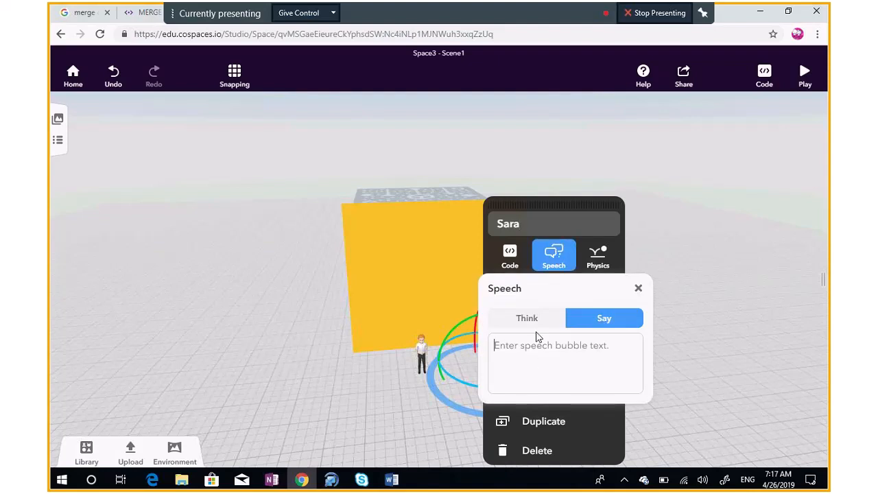
{"action": "type", "text": "Hi!"}
{"action": "left_click", "coordinate": [528, 323]}
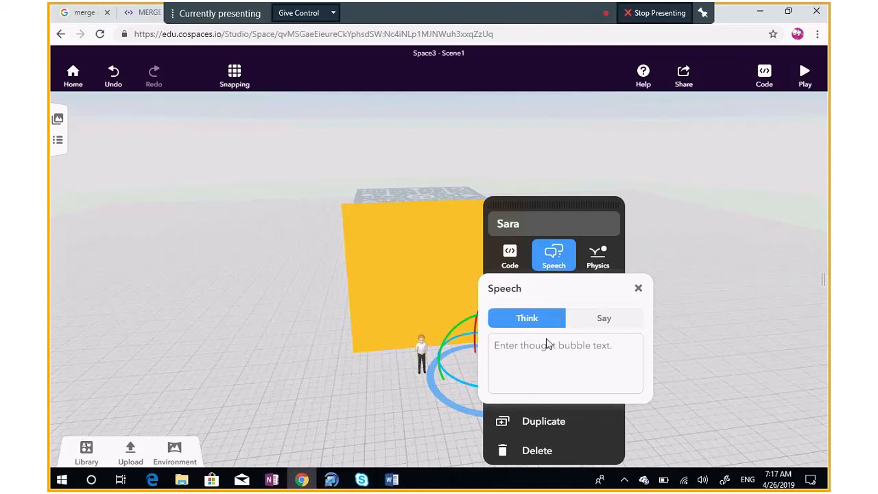
{"action": "left_click", "coordinate": [599, 323]}
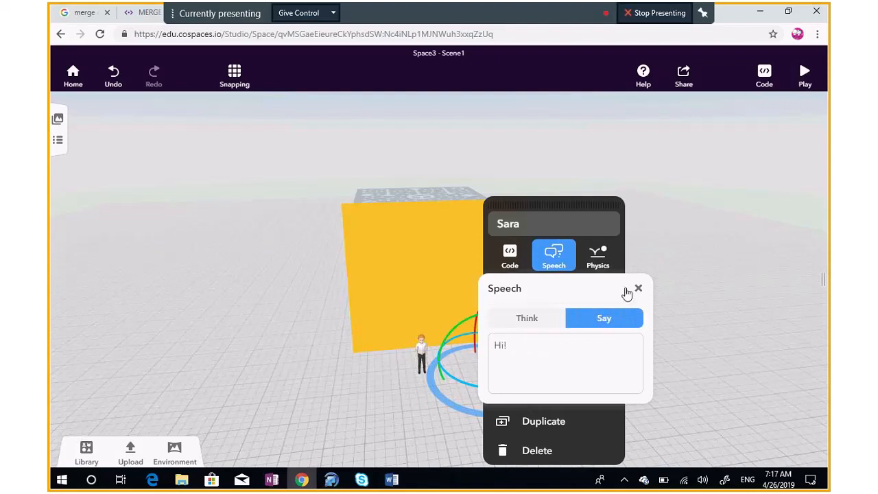
{"action": "left_click", "coordinate": [647, 289]}
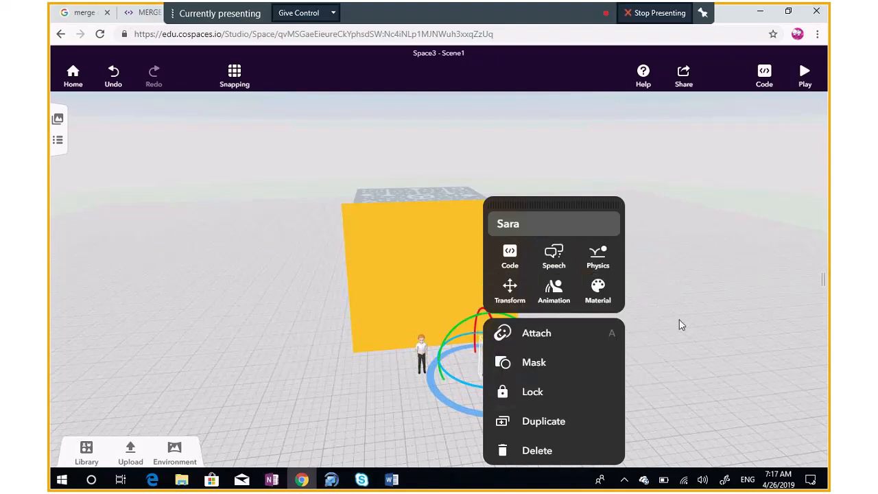
{"action": "left_click", "coordinate": [678, 323]}
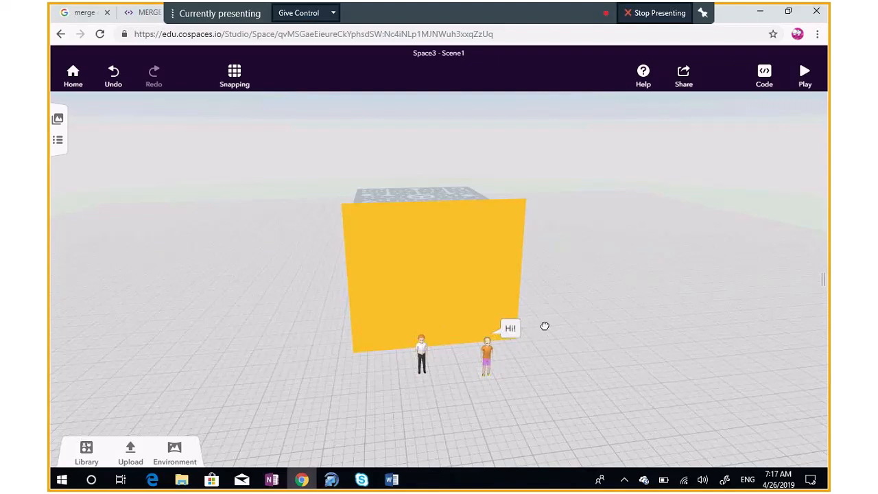
Enlarge the boy to roughly two-thirds of the yellow square's height and turn him toward the girl
{"action": "left_click_drag", "start_coordinate": [545, 326], "coordinate": [531, 308]}
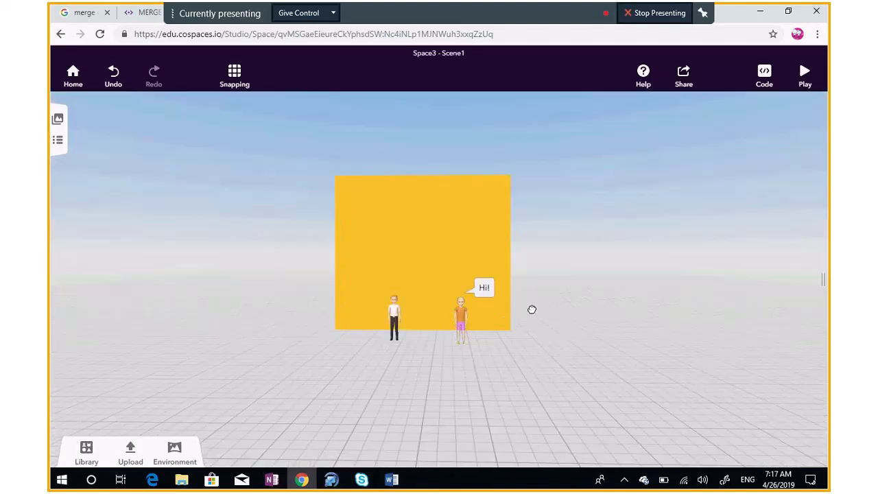
{"action": "left_click", "coordinate": [395, 317]}
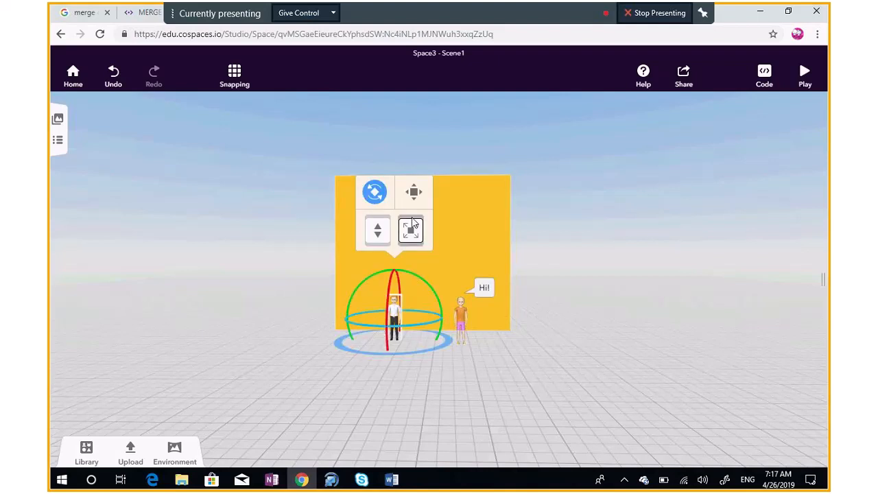
{"action": "left_click_drag", "start_coordinate": [411, 228], "coordinate": [413, 173]}
{"action": "left_click_drag", "start_coordinate": [341, 290], "coordinate": [374, 305]}
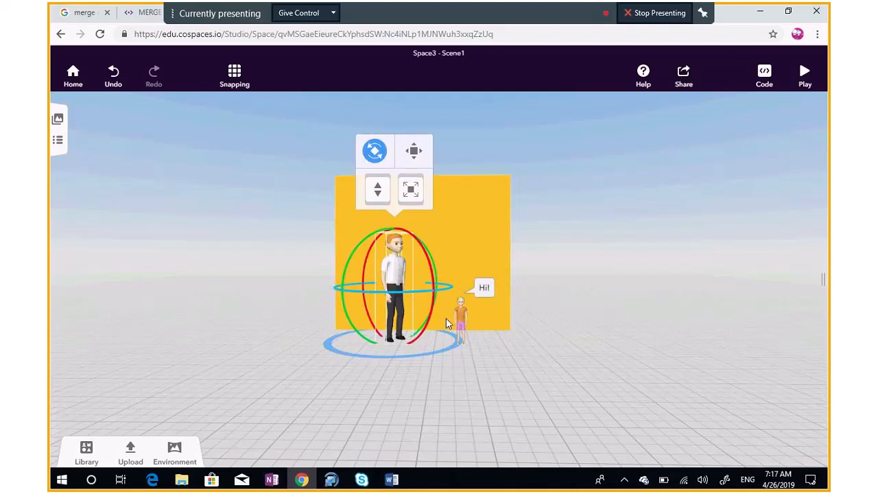
Enlarge the girl to match the boy, move her slightly away from him, and turn her to face him
{"action": "left_click", "coordinate": [459, 317]}
{"action": "left_click_drag", "start_coordinate": [479, 235], "coordinate": [502, 192]}
{"action": "left_click_drag", "start_coordinate": [466, 292], "coordinate": [443, 301]}
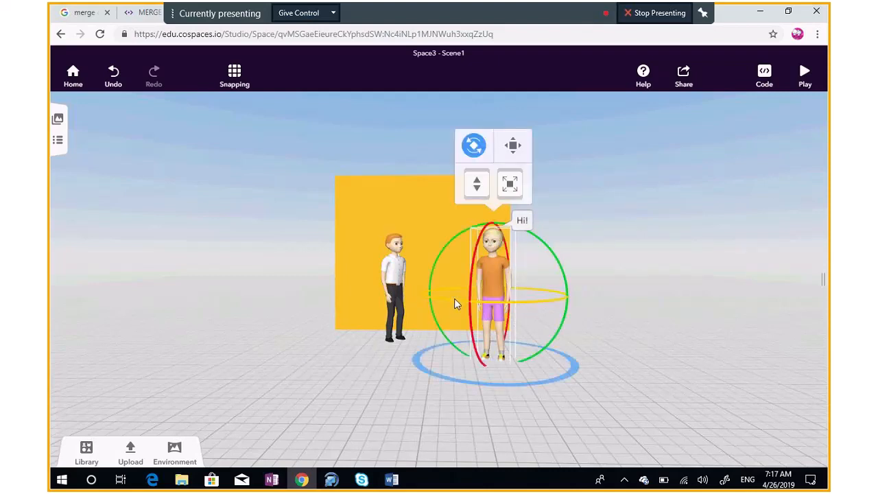
{"action": "left_click", "coordinate": [473, 299]}
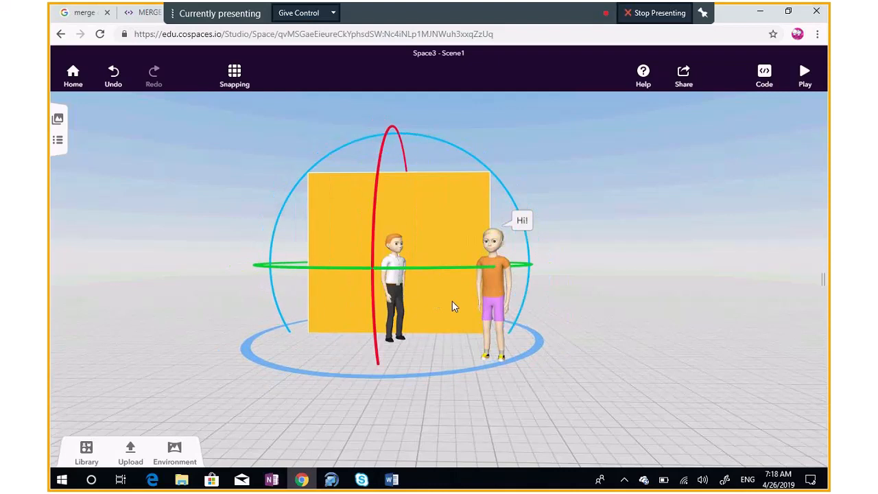
{"action": "left_click", "coordinate": [490, 300]}
{"action": "left_click_drag", "start_coordinate": [490, 301], "coordinate": [480, 310]}
{"action": "left_click_drag", "start_coordinate": [409, 433], "coordinate": [484, 492]}
{"action": "left_click", "coordinate": [437, 407]}
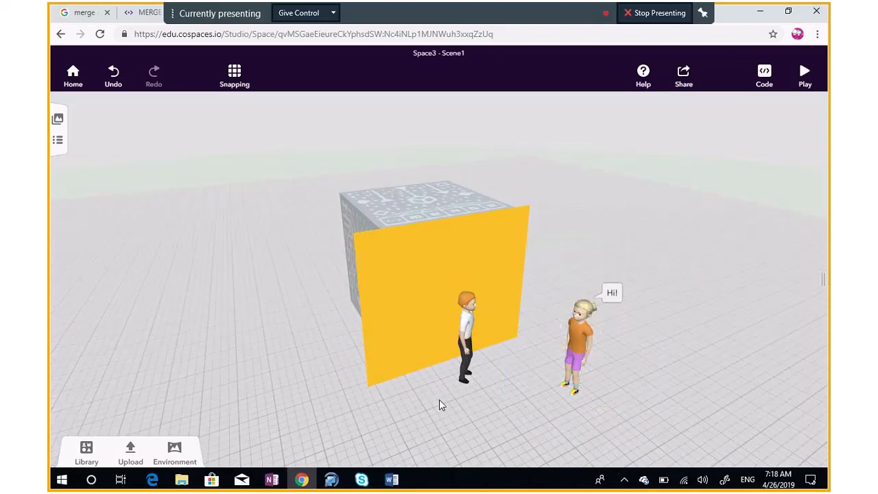
Enable the girl for use in CoBlocks and show her name in the scene
{"action": "right_click", "coordinate": [572, 331]}
{"action": "left_click", "coordinate": [613, 224]}
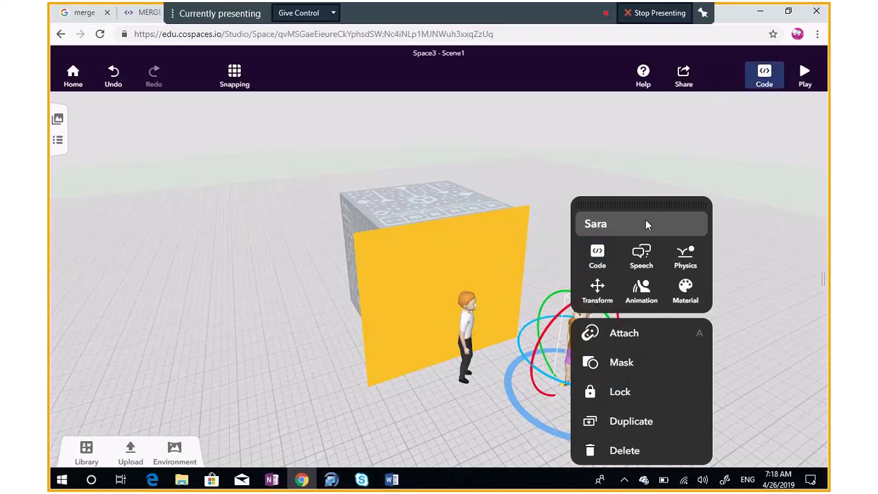
{"action": "left_click", "coordinate": [604, 264]}
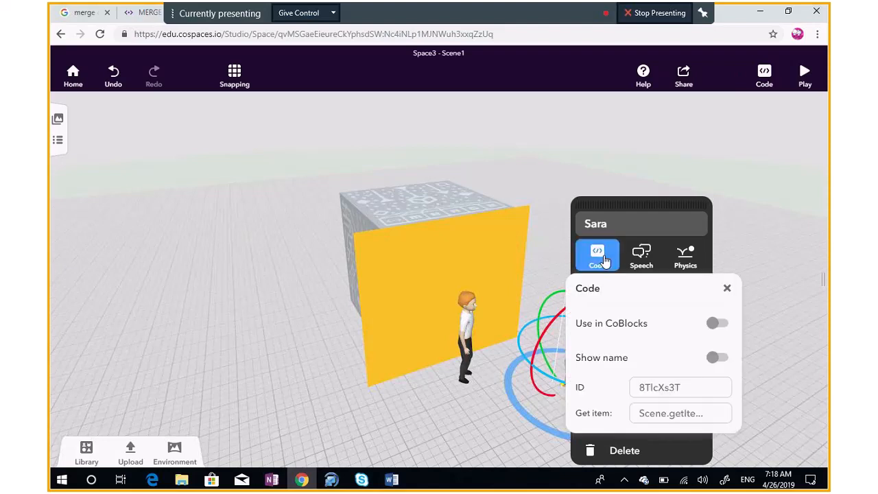
{"action": "left_click", "coordinate": [715, 325]}
{"action": "left_click", "coordinate": [729, 362]}
{"action": "left_click", "coordinate": [727, 291]}
Move the boy slightly forward from the yellow square and deselect him
{"action": "left_click_drag", "start_coordinate": [520, 405], "coordinate": [499, 356]}
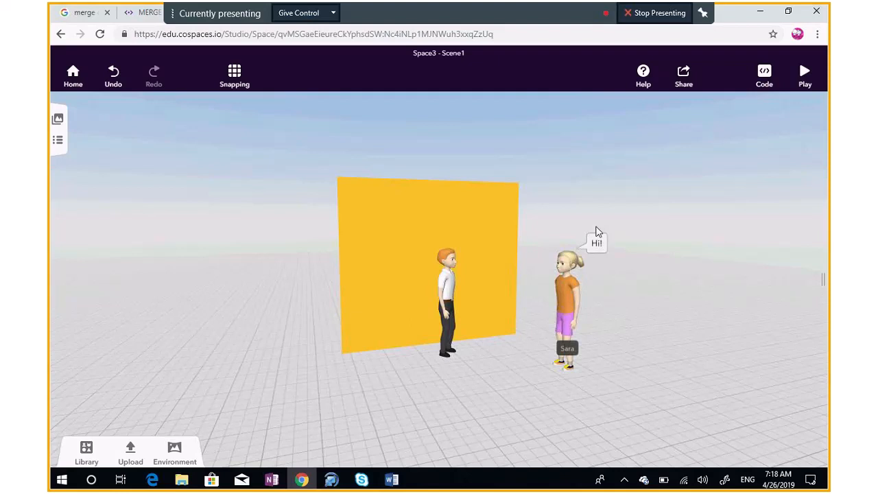
{"action": "mouse_move", "coordinate": [443, 306]}
{"action": "left_mouse_down"}
{"action": "mouse_move", "coordinate": [473, 309]}
{"action": "mouse_move", "coordinate": [438, 321]}
{"action": "left_mouse_up"}
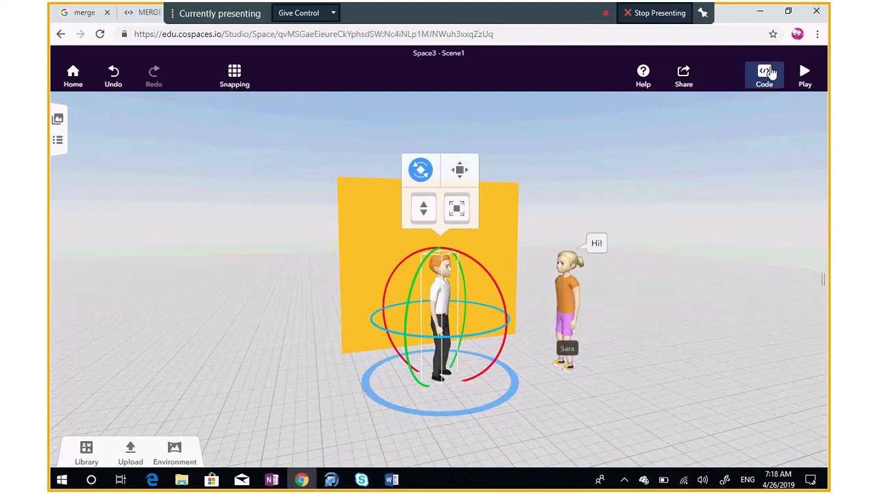
{"action": "left_click", "coordinate": [544, 215]}
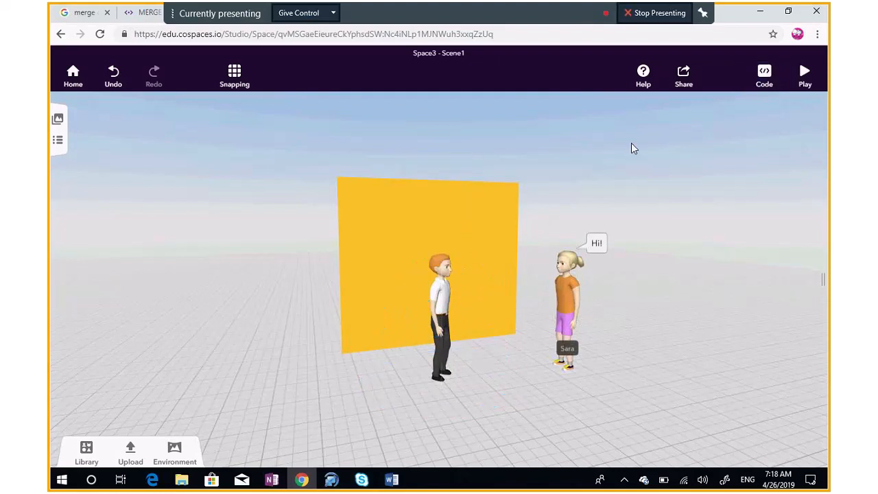
Create a CoBlocks script and add a set animation block for the girl under When Play clicked
{"action": "left_click", "coordinate": [764, 74]}
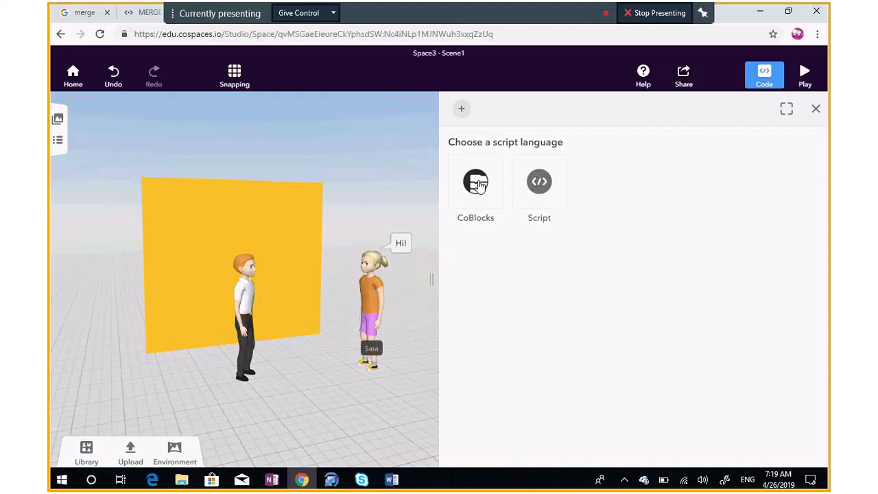
{"action": "left_click", "coordinate": [478, 184]}
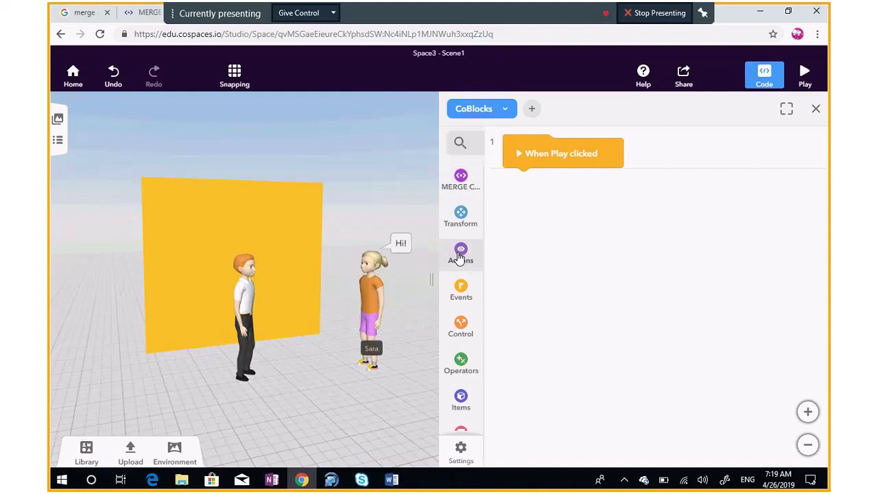
{"action": "left_click", "coordinate": [460, 251]}
{"action": "mouse_move", "coordinate": [520, 219]}
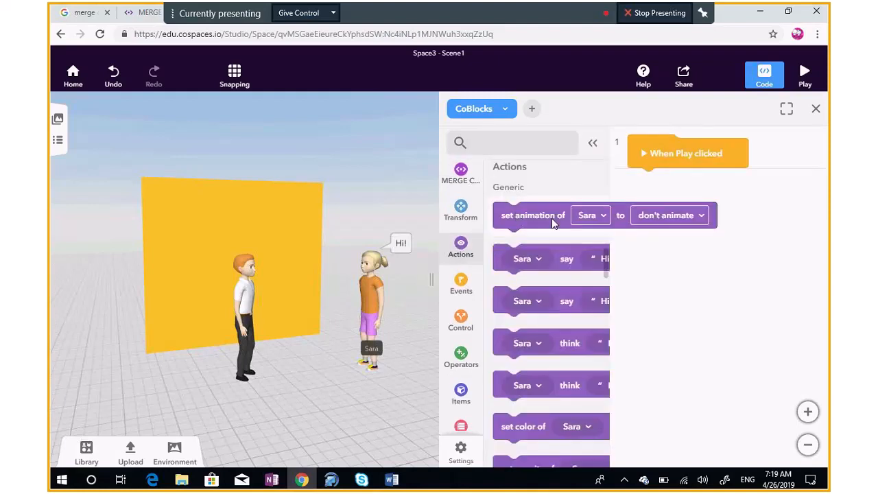
{"action": "left_click_drag", "start_coordinate": [536, 218], "coordinate": [670, 183]}
{"action": "left_click", "coordinate": [592, 144]}
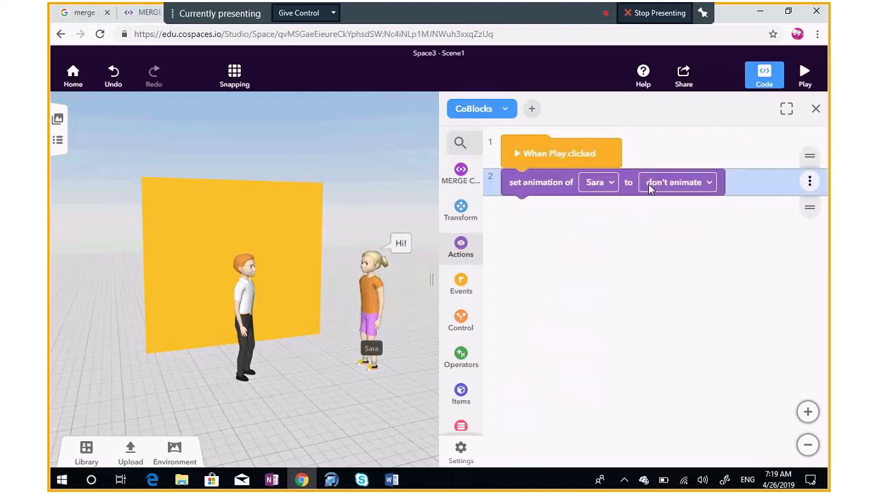
Set the girl's animation in the block to Talking neutral
{"action": "left_click", "coordinate": [711, 182]}
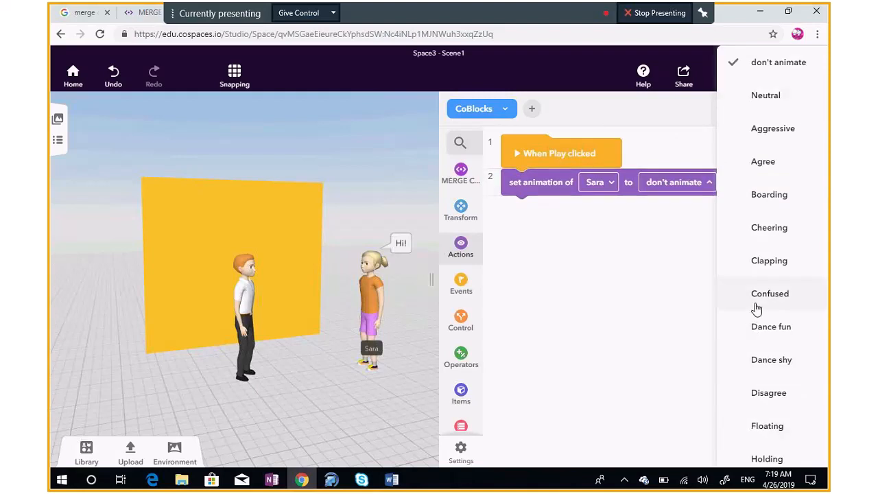
{"action": "scroll", "coordinate": [756, 265], "scroll_direction": "down", "scroll_amount": 2}
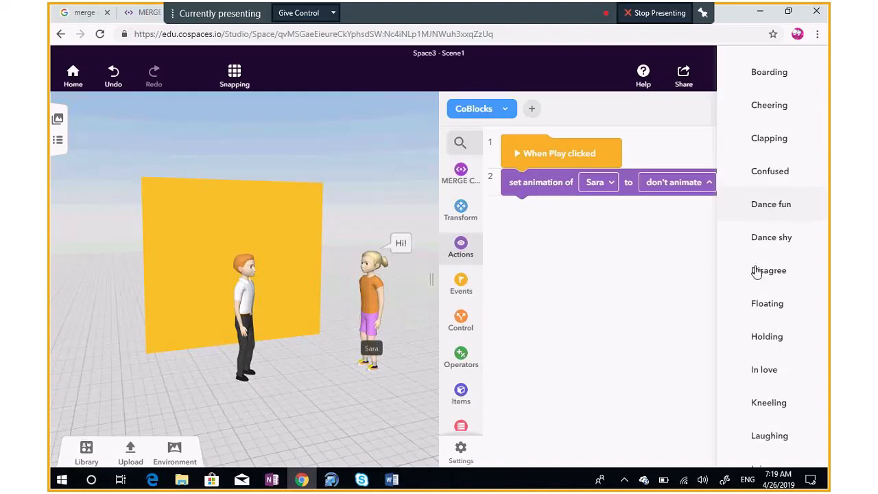
{"action": "scroll", "coordinate": [757, 388], "scroll_direction": "down", "scroll_amount": 2}
{"action": "scroll", "coordinate": [755, 390], "scroll_direction": "down", "scroll_amount": 3}
{"action": "scroll", "coordinate": [754, 388], "scroll_direction": "down", "scroll_amount": 4}
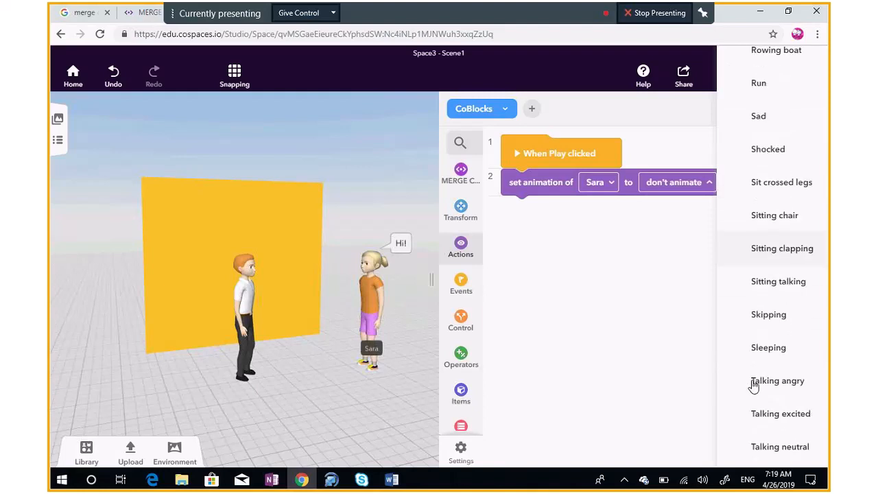
{"action": "scroll", "coordinate": [769, 391], "scroll_direction": "down", "scroll_amount": 1}
{"action": "left_click", "coordinate": [771, 420]}
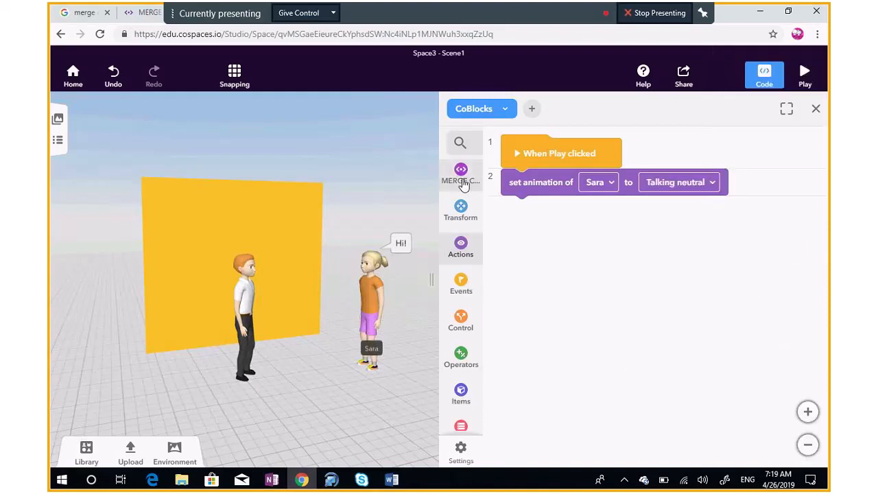
Add a say "Hi!" block for the girl below the animation block, trying and removing a timed say block
{"action": "left_click", "coordinate": [461, 248]}
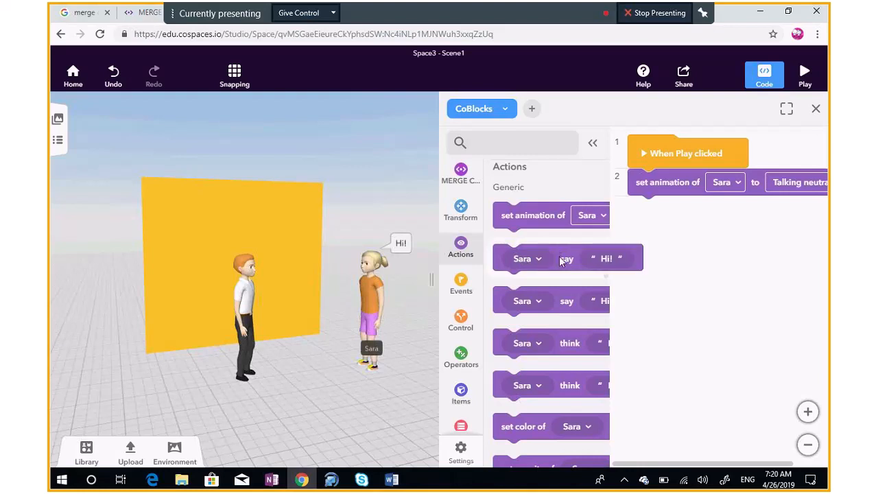
{"action": "left_click_drag", "start_coordinate": [555, 261], "coordinate": [700, 214]}
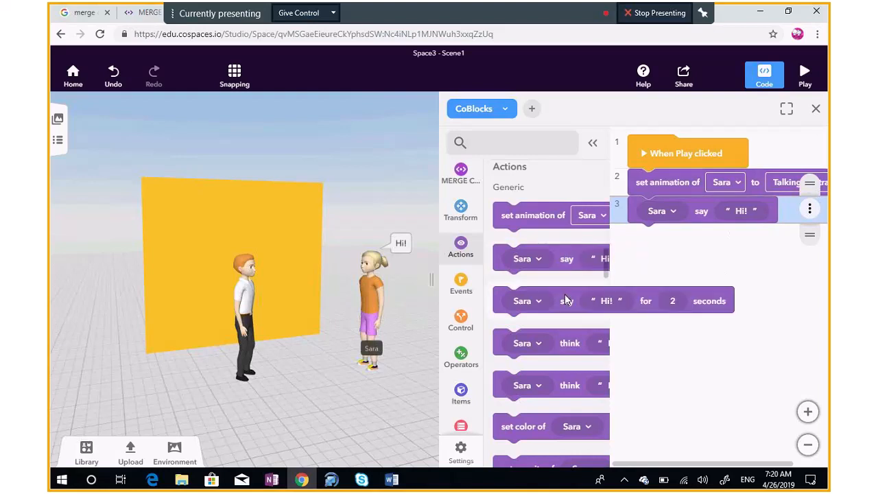
{"action": "left_click_drag", "start_coordinate": [559, 298], "coordinate": [684, 244]}
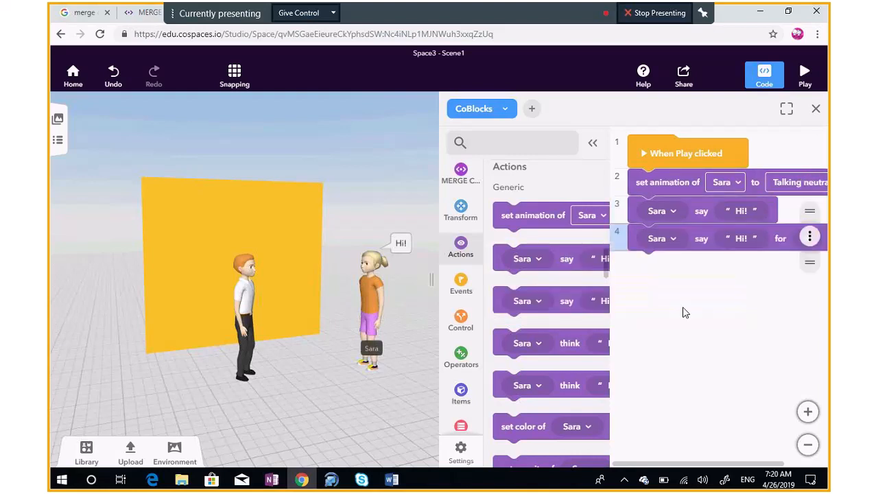
{"action": "left_click_drag", "start_coordinate": [639, 461], "coordinate": [746, 252]}
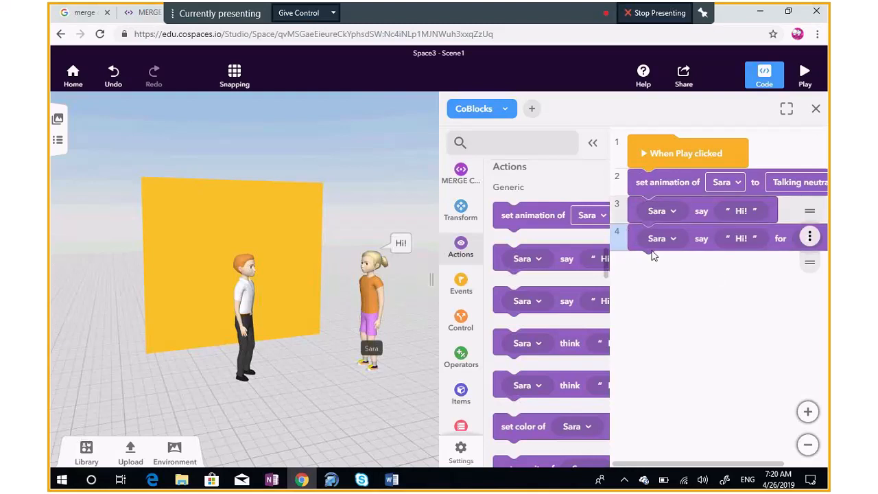
{"action": "left_click_drag", "start_coordinate": [635, 239], "coordinate": [505, 277]}
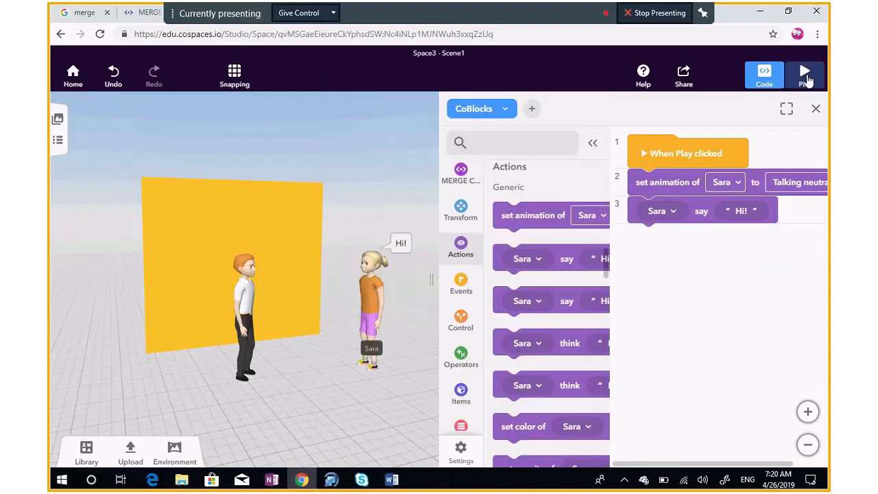
Play the space to check the girl's talking animation and speech, and return to the editor
{"action": "left_click", "coordinate": [806, 77]}
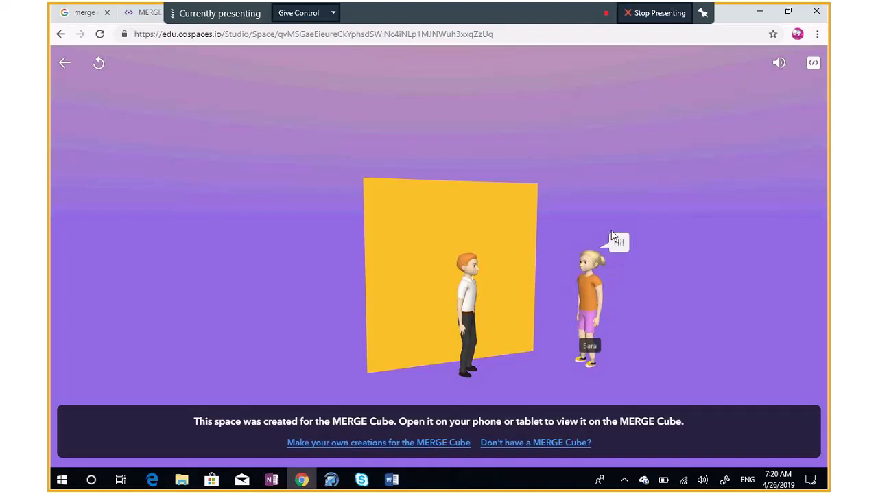
{"action": "left_click_drag", "start_coordinate": [268, 162], "coordinate": [270, 312]}
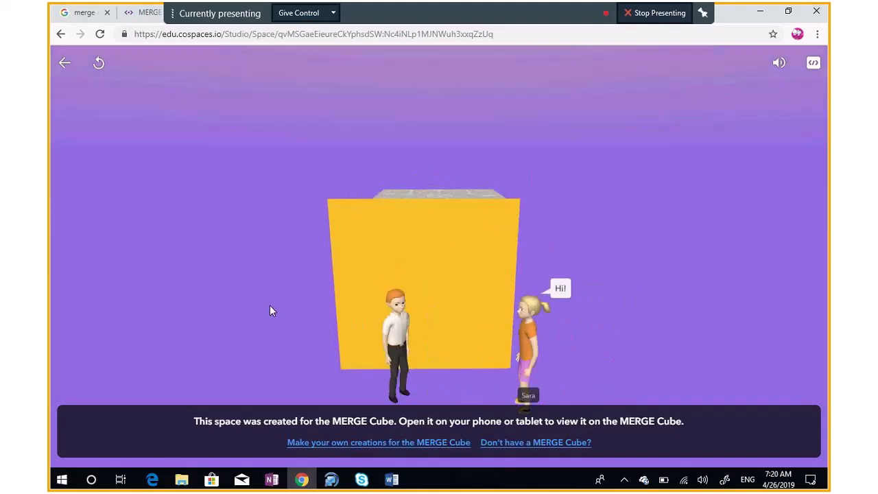
{"action": "left_click", "coordinate": [67, 65]}
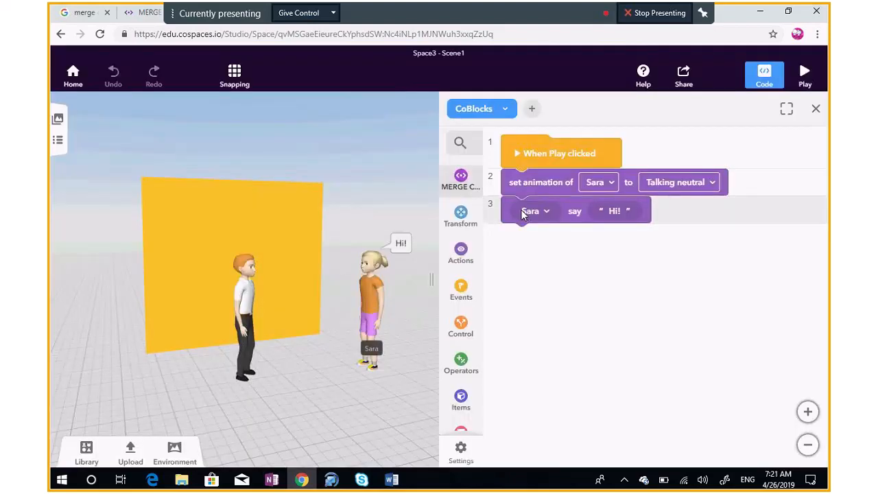
Replace the girl's untimed say block with one that says "Hi!" for 2 seconds
{"action": "left_click_drag", "start_coordinate": [521, 209], "coordinate": [452, 274]}
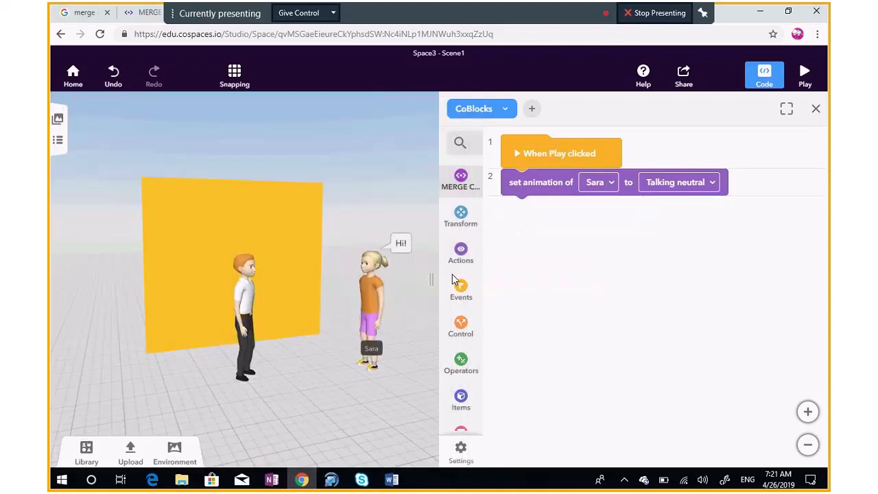
{"action": "left_click", "coordinate": [481, 257]}
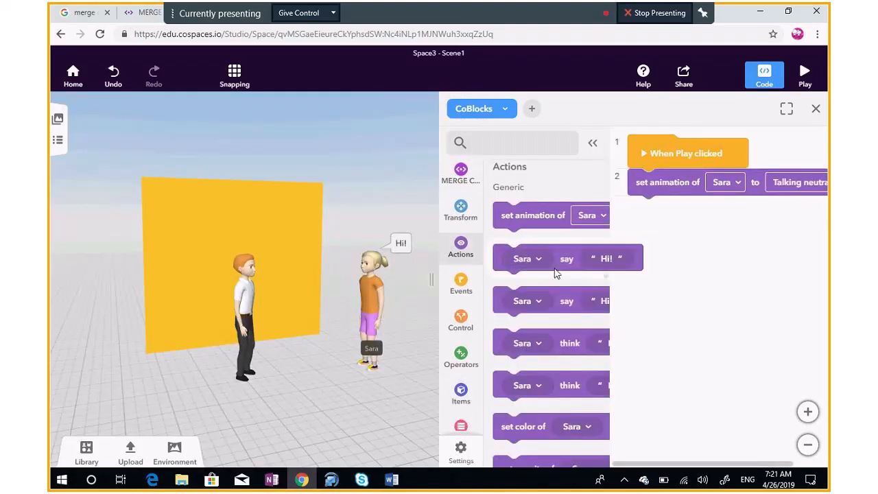
{"action": "left_click_drag", "start_coordinate": [566, 302], "coordinate": [697, 216]}
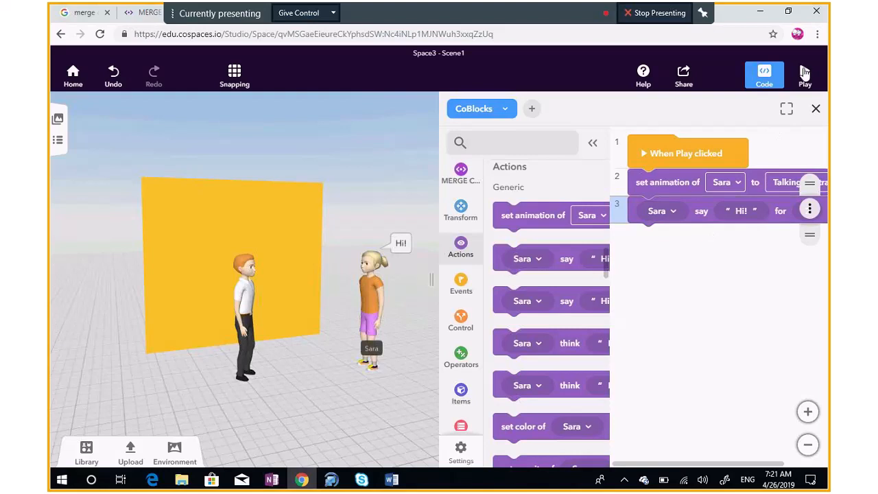
Play the space to check the girl's timed "Hi!" speech, and return to the editor
{"action": "left_click", "coordinate": [805, 72]}
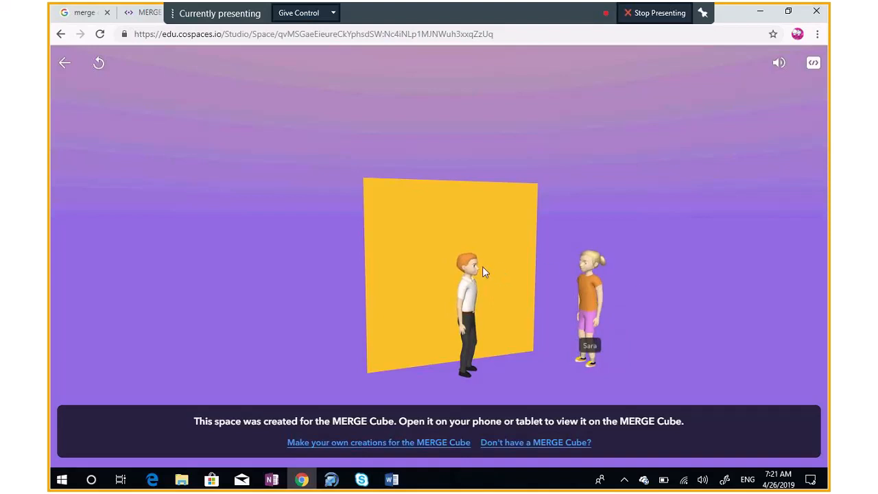
{"action": "left_click", "coordinate": [66, 66]}
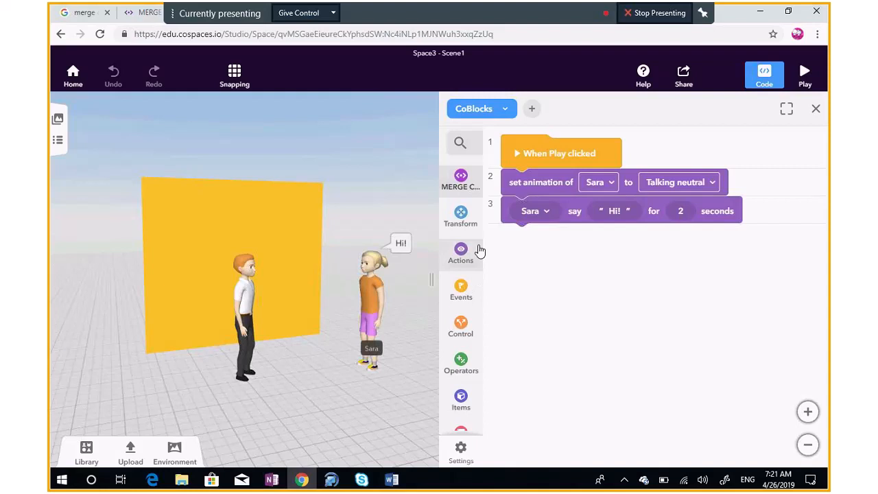
Add a block below the timed say block that moves the girl 1 meter forward in 1 second
{"action": "left_click", "coordinate": [460, 215]}
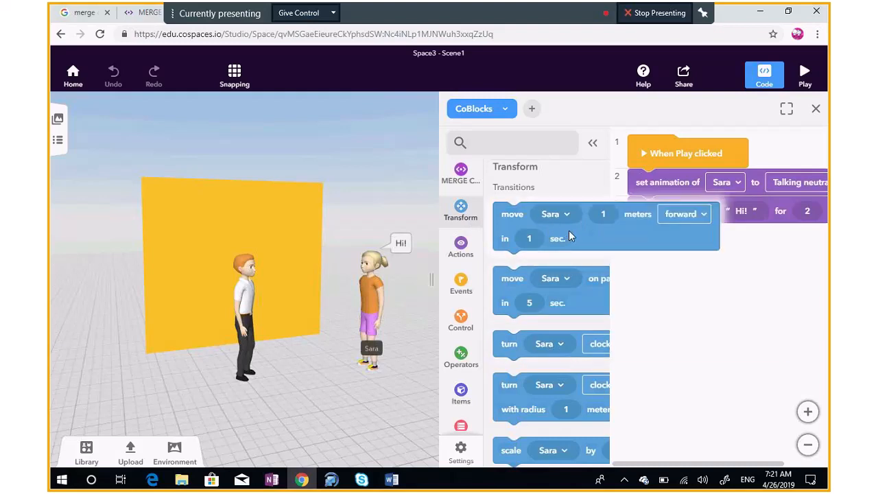
{"action": "left_click_drag", "start_coordinate": [569, 236], "coordinate": [706, 255]}
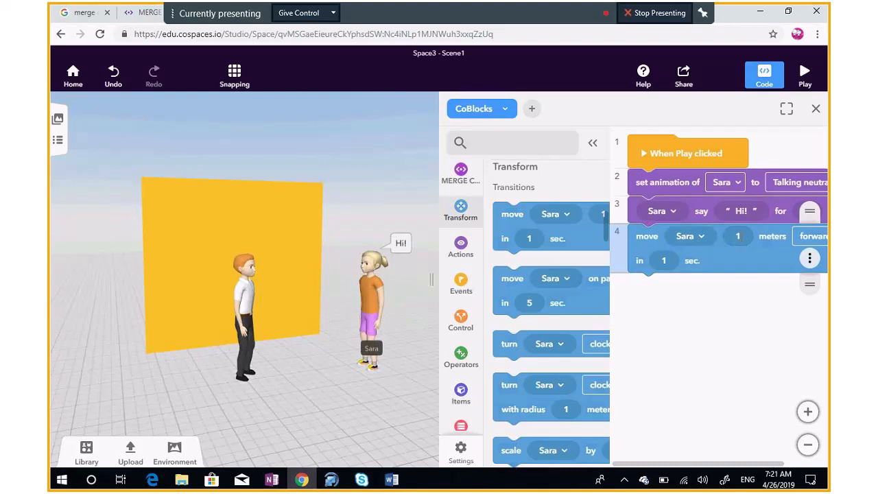
{"action": "left_click", "coordinate": [738, 236]}
{"action": "left_click", "coordinate": [632, 321]}
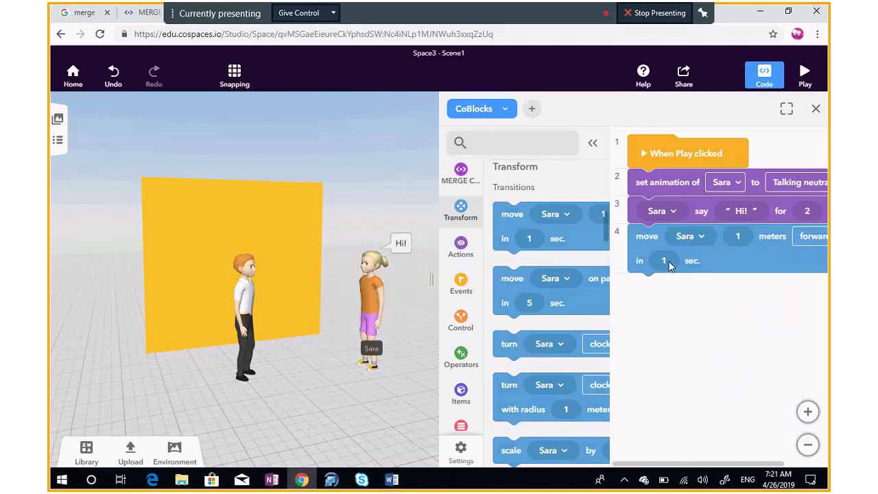
{"action": "left_click", "coordinate": [664, 262]}
{"action": "left_click", "coordinate": [656, 302]}
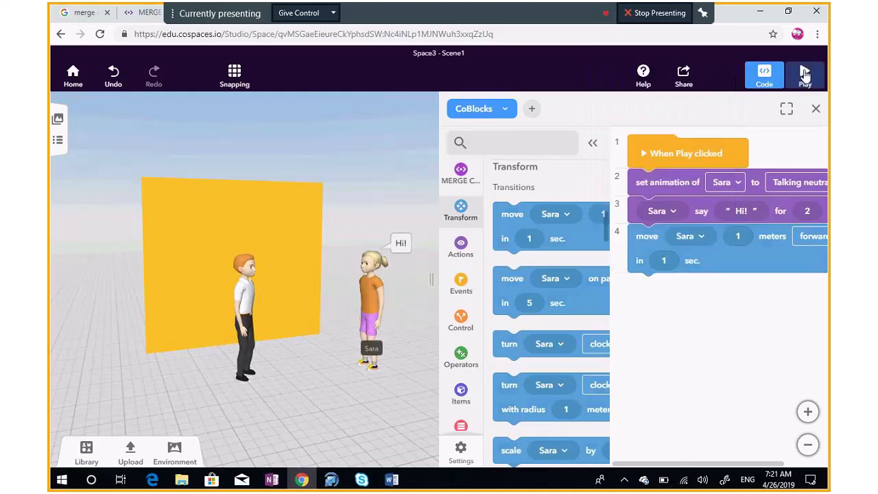
Play the space to check the girl's forward movement after her speech, and return to the editor
{"action": "left_click", "coordinate": [806, 74]}
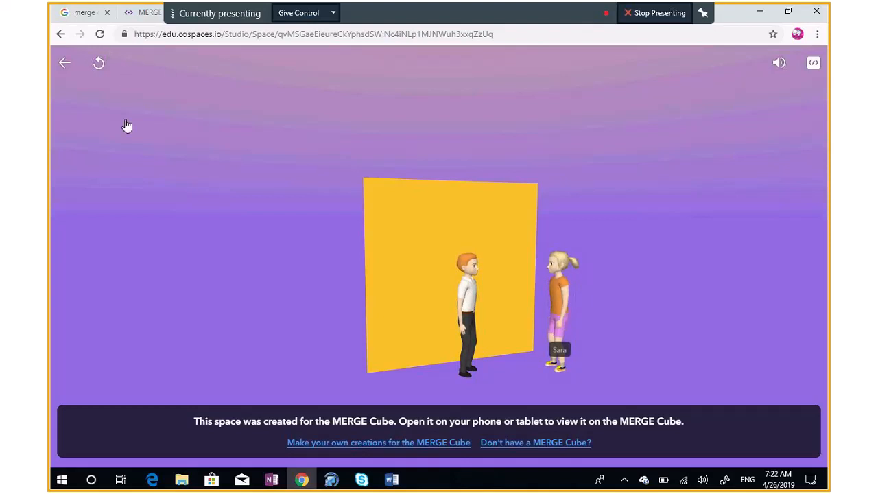
{"action": "key", "text": "Escape"}
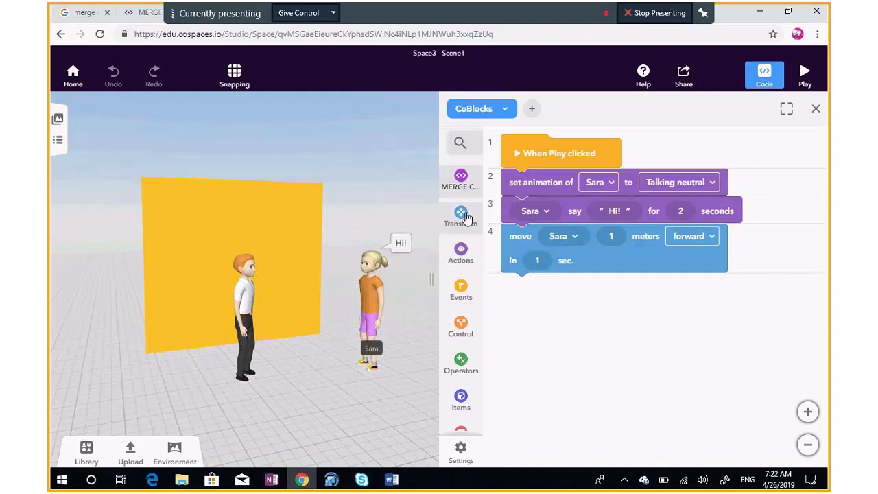
Search the code blocks for "sou", add a play sound block below the move block, and check its available sounds
{"action": "left_click", "coordinate": [461, 145]}
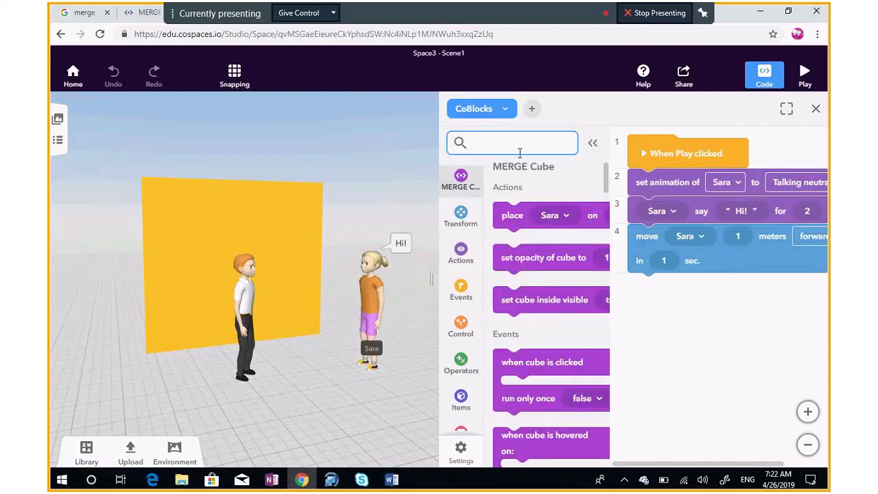
{"action": "type", "text": "souj"}
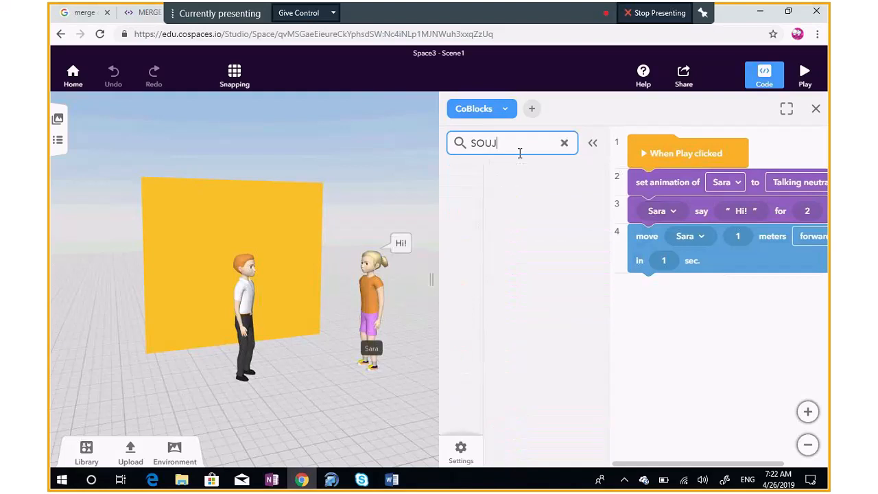
{"action": "key", "text": "BackSpace"}
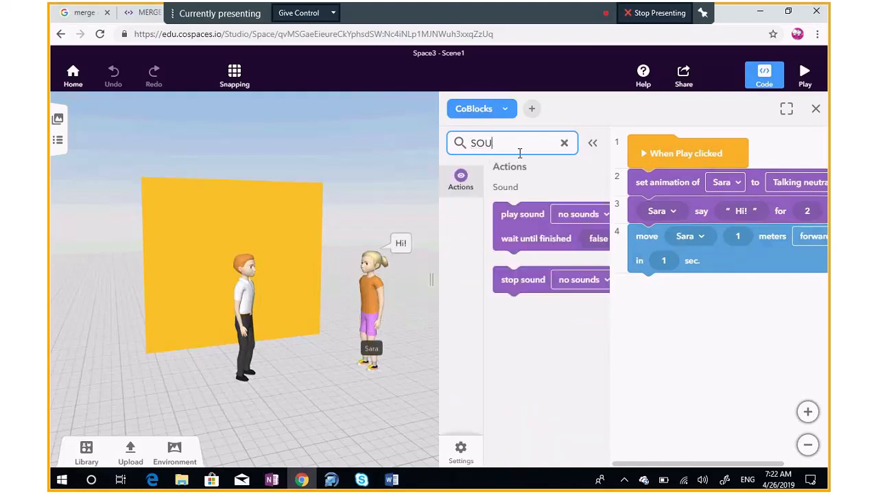
{"action": "left_click", "coordinate": [518, 233]}
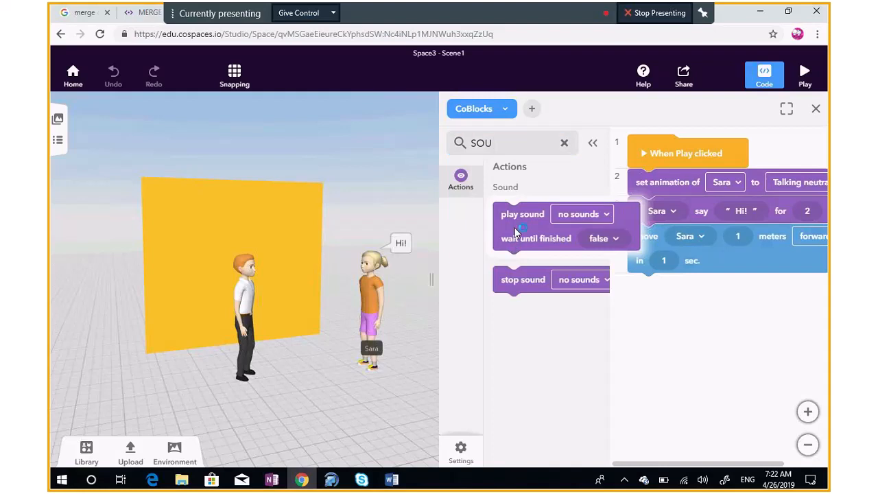
{"action": "left_click_drag", "start_coordinate": [534, 241], "coordinate": [649, 304]}
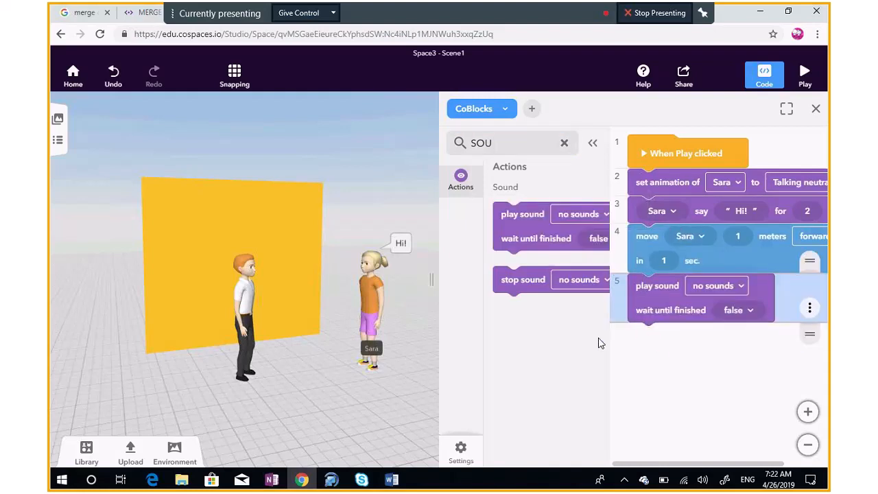
{"action": "left_click", "coordinate": [592, 143]}
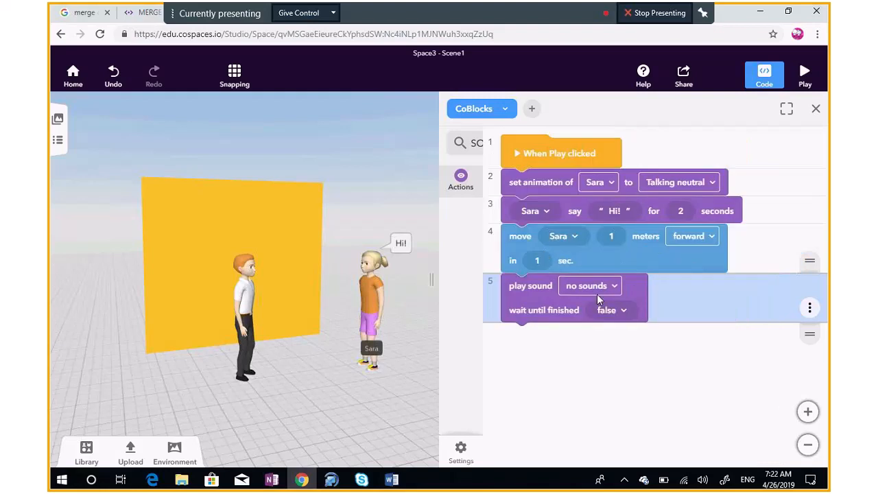
{"action": "left_click", "coordinate": [615, 287]}
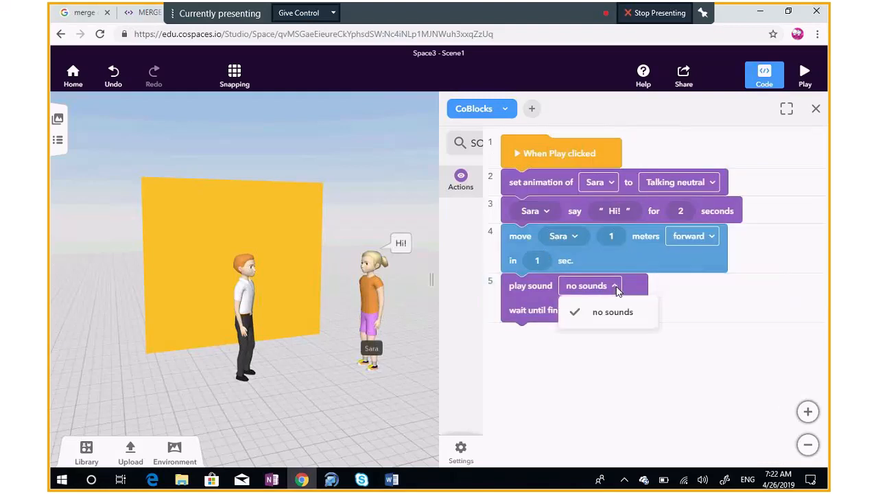
{"action": "left_click", "coordinate": [601, 363]}
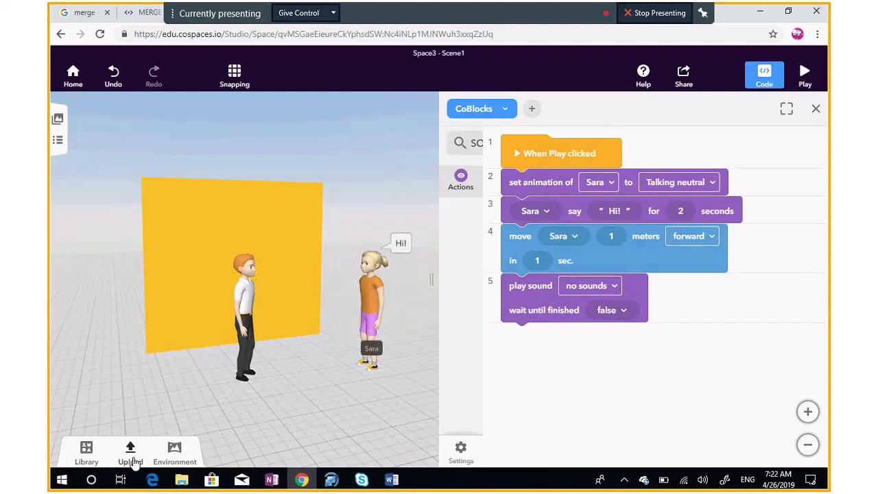
Record a new sound file about 3 seconds long, allowing the site to use the microphone
{"action": "left_click", "coordinate": [132, 461]}
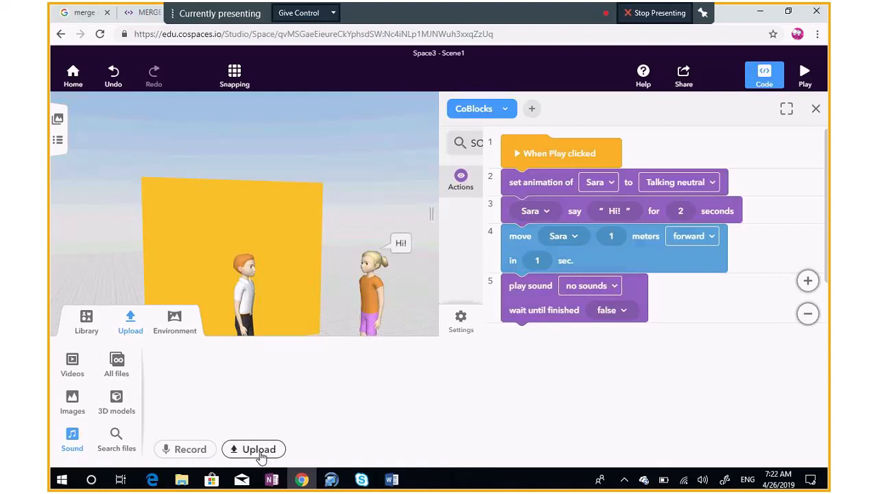
{"action": "left_click", "coordinate": [190, 451]}
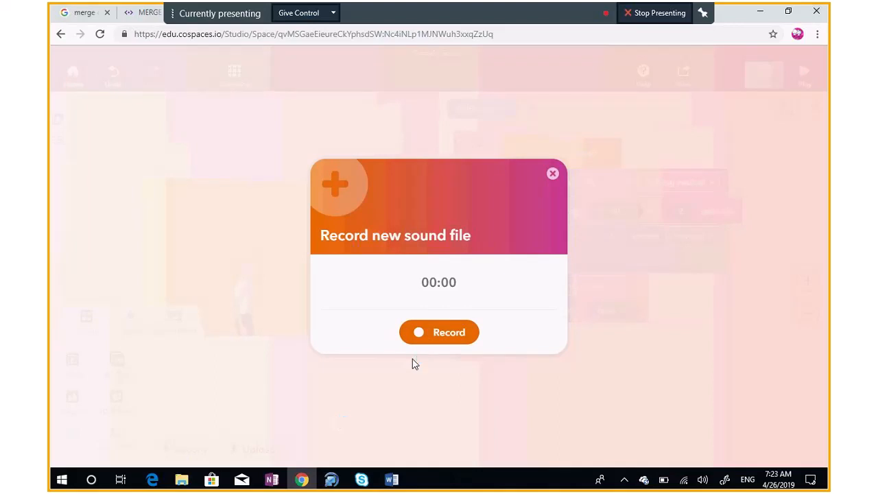
{"action": "left_click", "coordinate": [422, 338]}
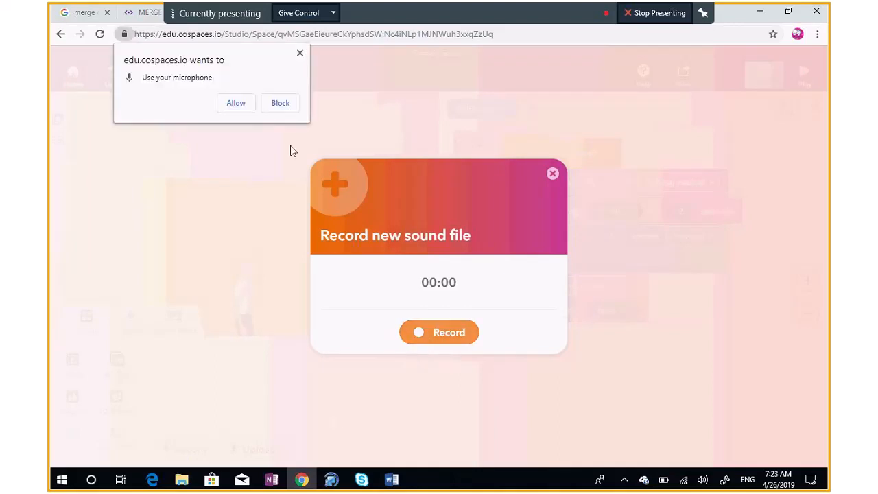
{"action": "left_click", "coordinate": [231, 104]}
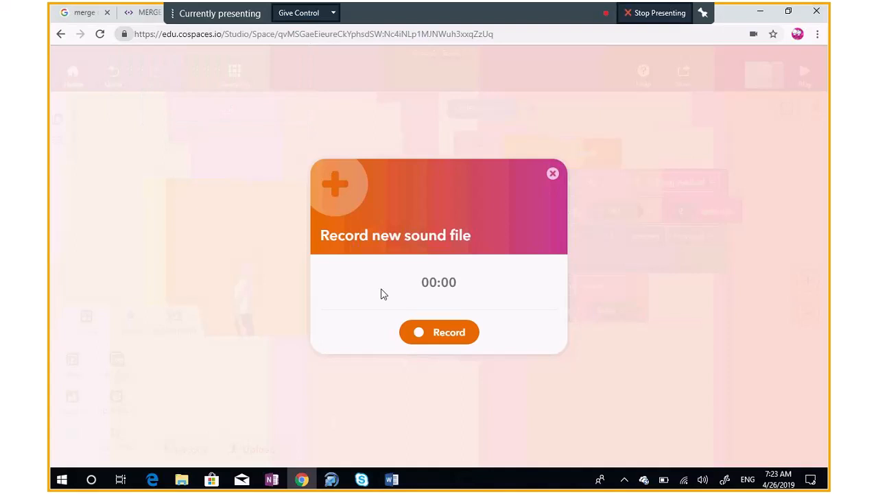
{"action": "left_click", "coordinate": [421, 336]}
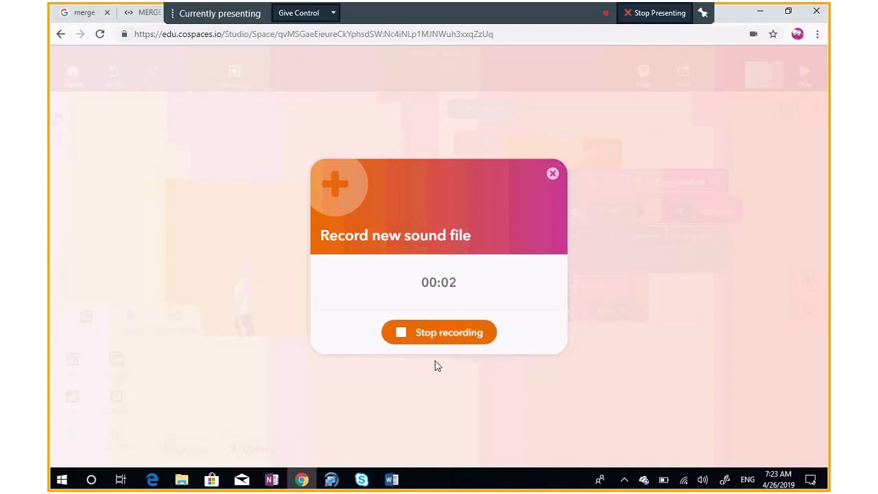
{"action": "left_click", "coordinate": [431, 341]}
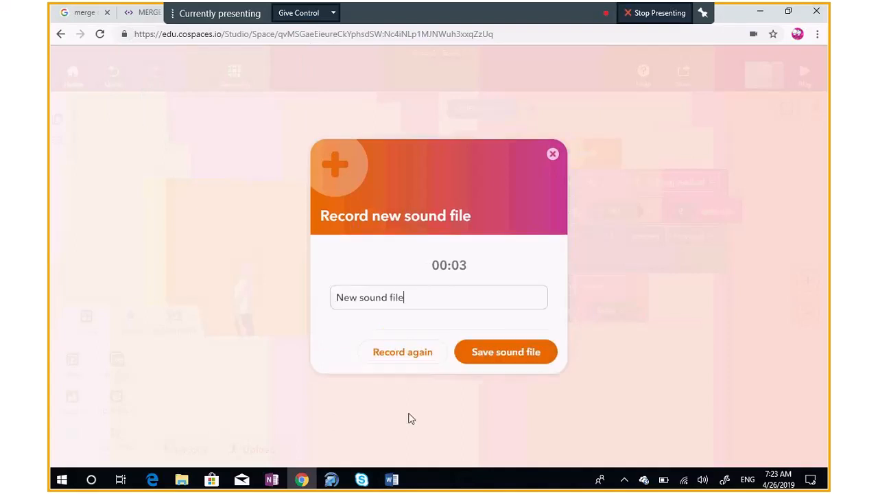
Name the recorded sound file "Hi" and save it
{"action": "triple_click", "coordinate": [383, 299]}
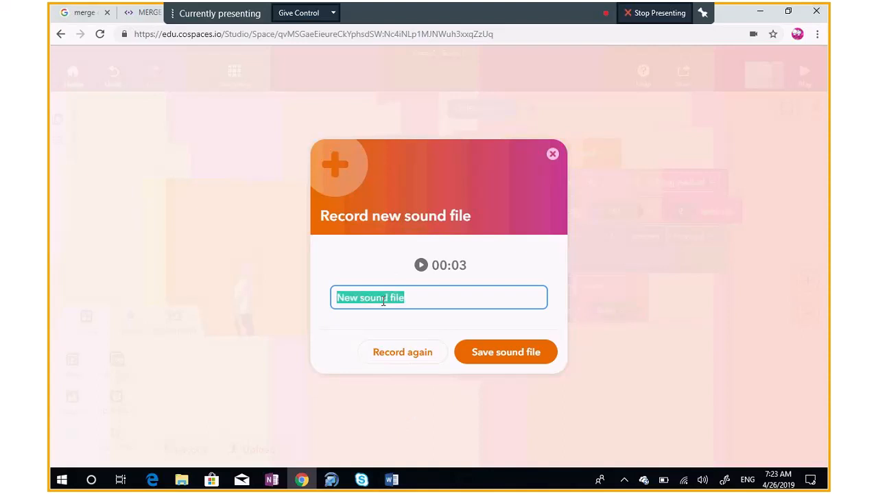
{"action": "type", "text": "Hi"}
{"action": "key", "text": "BackSpace"}
{"action": "key", "text": "BackSpace"}
{"action": "type", "text": "Hi"}
{"action": "key", "text": "BackSpace"}
{"action": "key", "text": "BackSpace"}
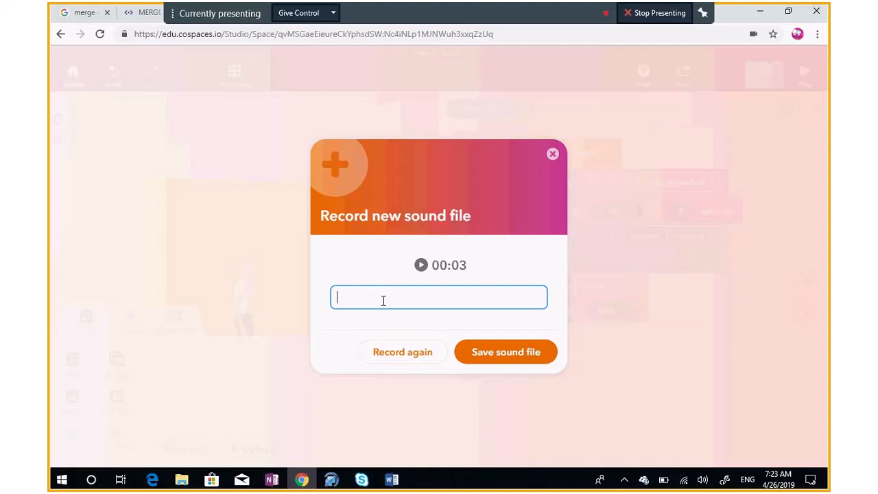
{"action": "type", "text": "Hi"}
{"action": "left_click", "coordinate": [504, 358]}
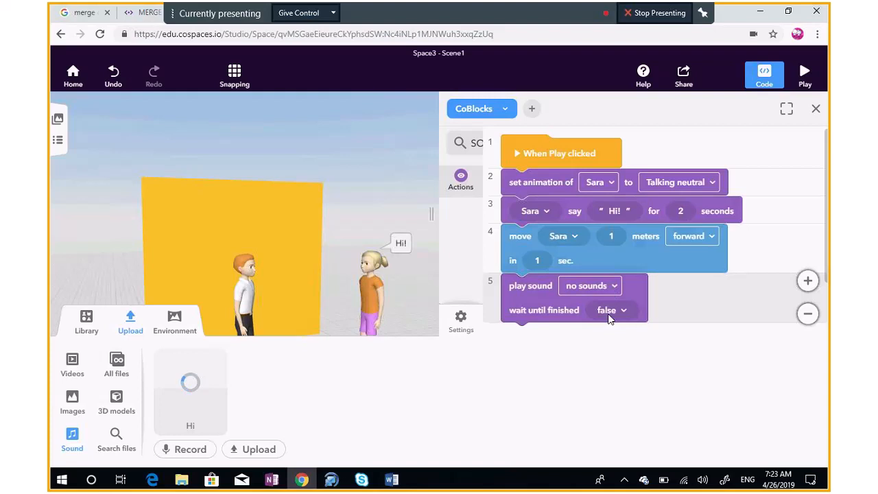
Set the play sound block's wait until finished option to true and close the sound uploads
{"action": "scroll", "coordinate": [701, 283], "scroll_direction": "down", "scroll_amount": 1}
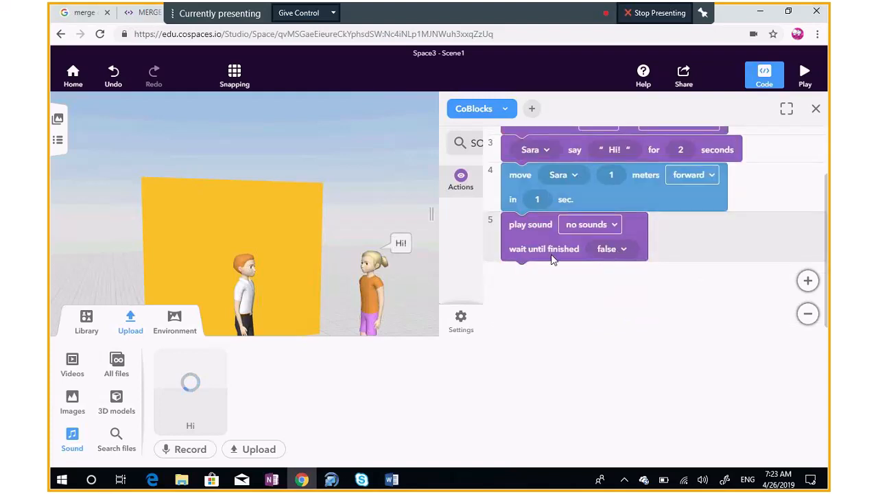
{"action": "left_click", "coordinate": [625, 249]}
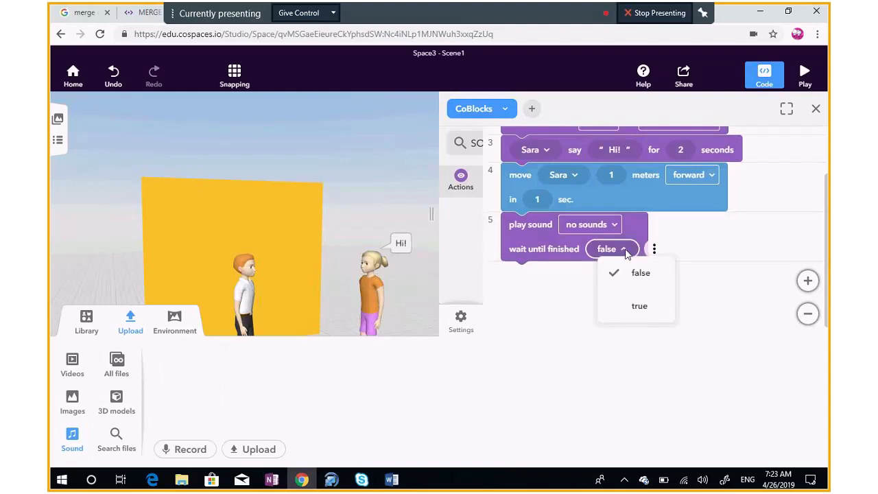
{"action": "left_click", "coordinate": [639, 309]}
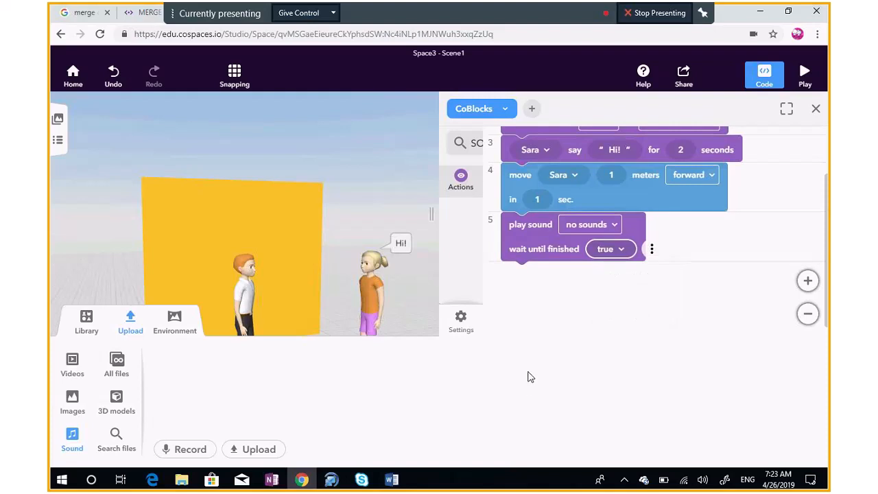
{"action": "left_click", "coordinate": [621, 250]}
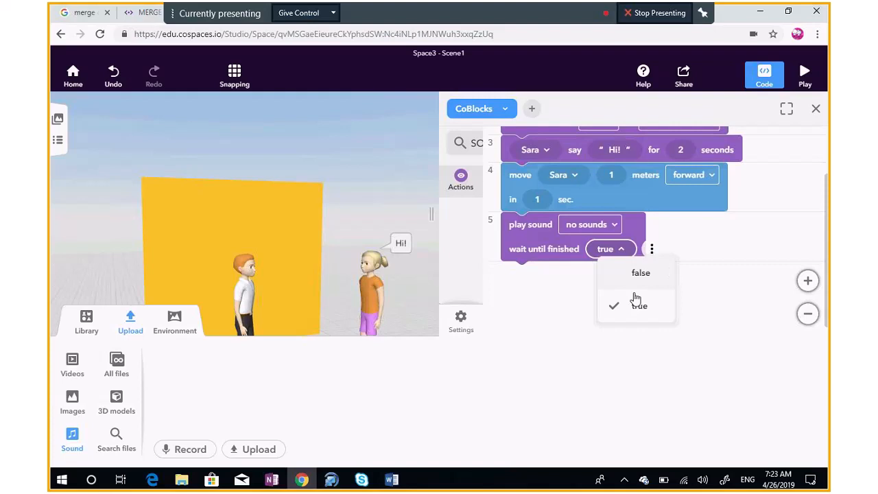
{"action": "left_click", "coordinate": [700, 239]}
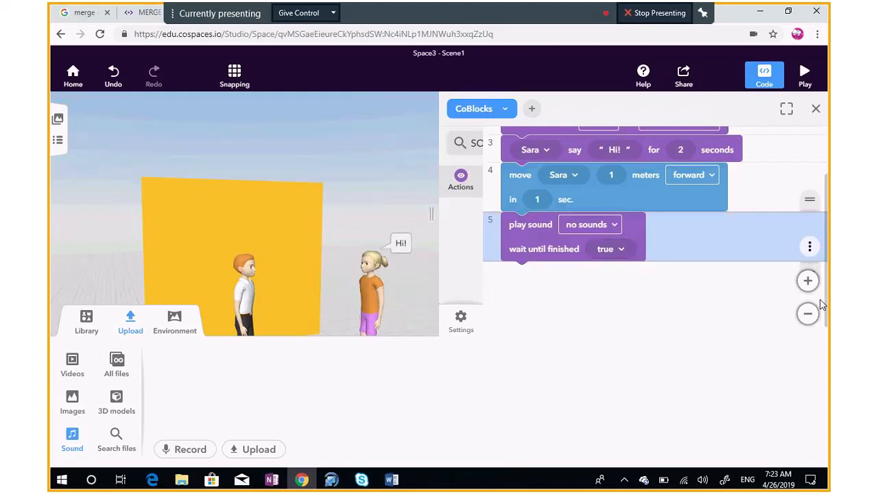
{"action": "left_click", "coordinate": [140, 330]}
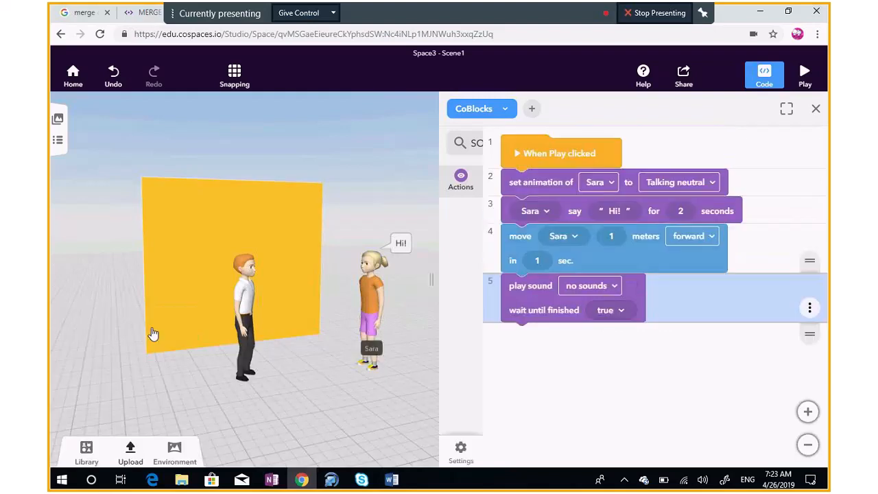
Clear the block search and add an untimed think "Hm..." block for the girl below the play sound block
{"action": "left_click", "coordinate": [464, 169]}
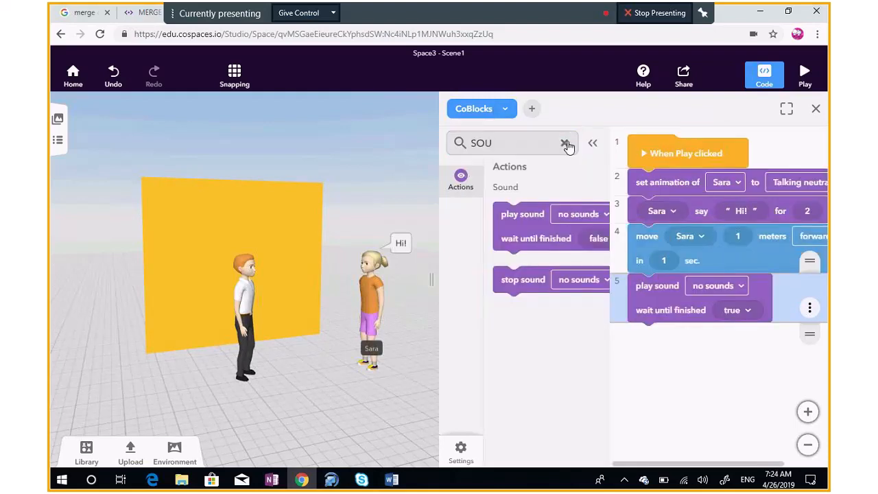
{"action": "left_click", "coordinate": [568, 144]}
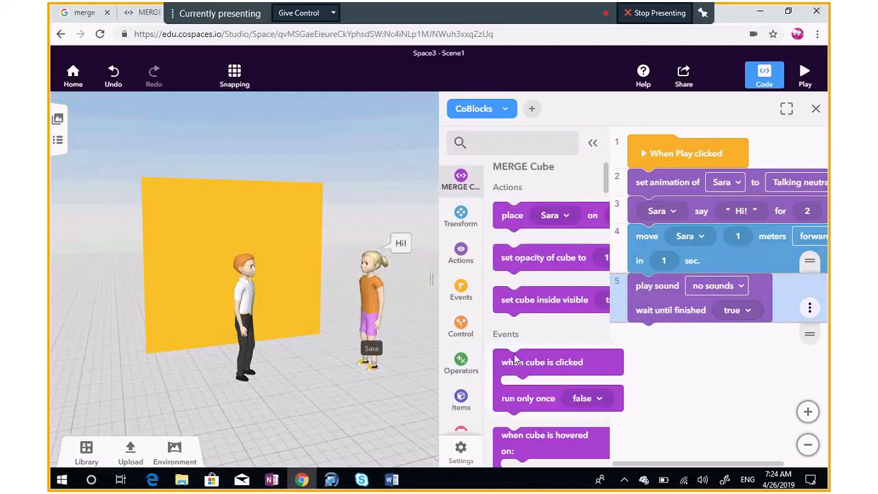
{"action": "left_click", "coordinate": [460, 259]}
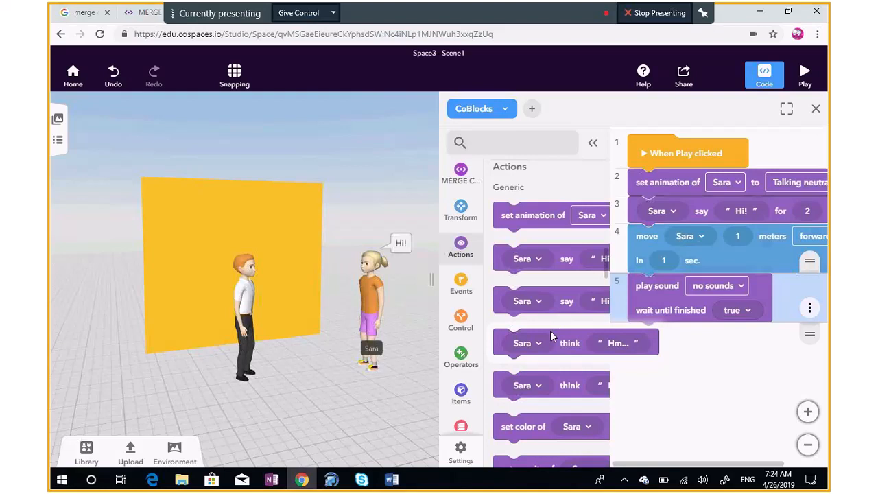
{"action": "left_click_drag", "start_coordinate": [553, 343], "coordinate": [675, 340]}
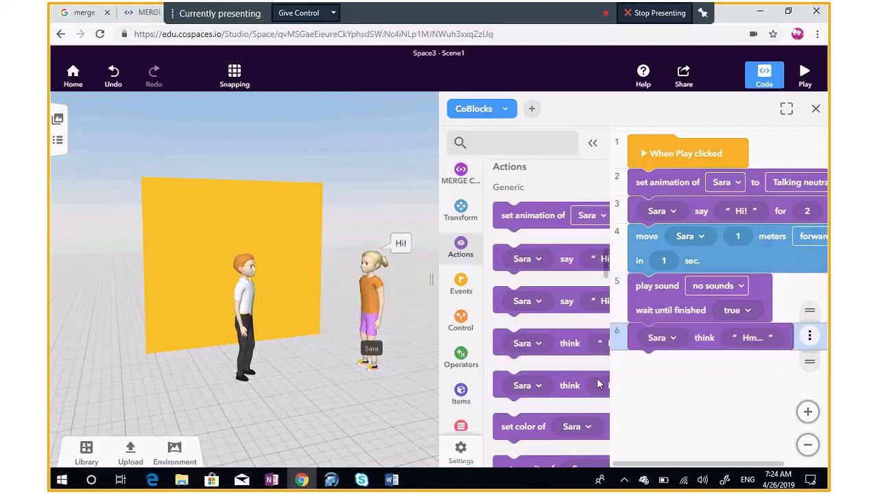
Replace the untimed think block with the timed "Hm..." for 2 seconds version and remove the play sound block
{"action": "left_click", "coordinate": [714, 286]}
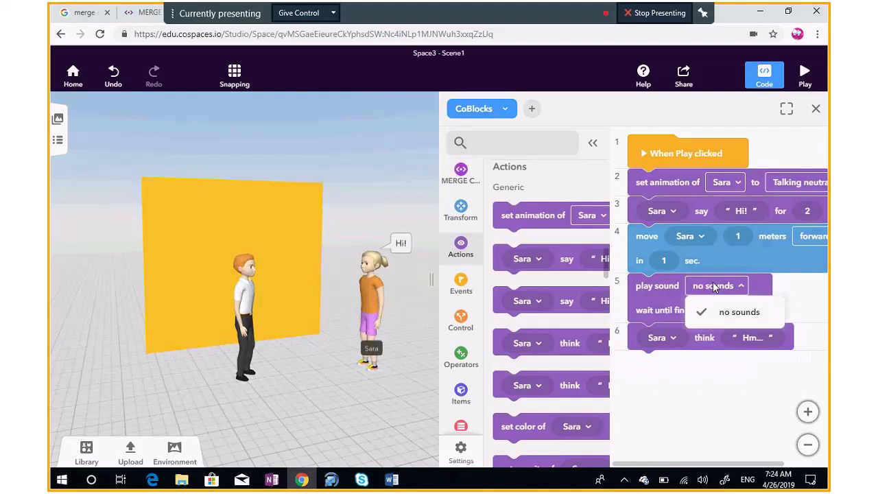
{"action": "left_click", "coordinate": [713, 286]}
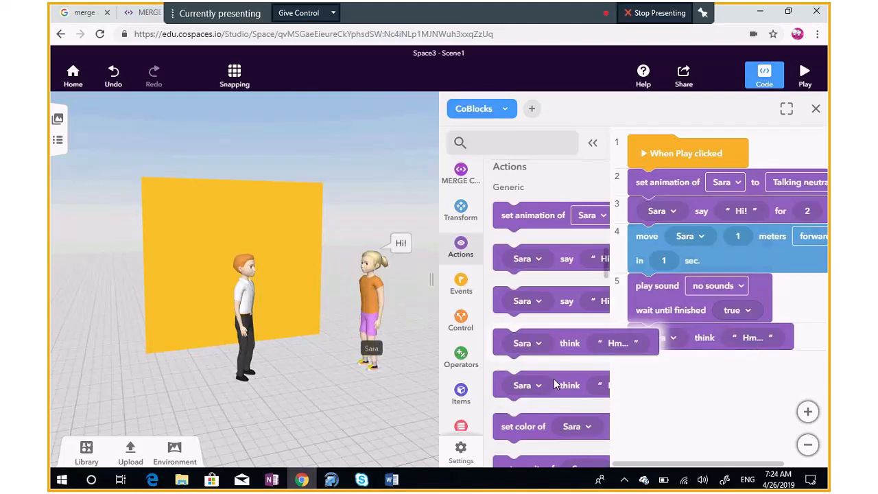
{"action": "left_click_drag", "start_coordinate": [554, 385], "coordinate": [496, 333]}
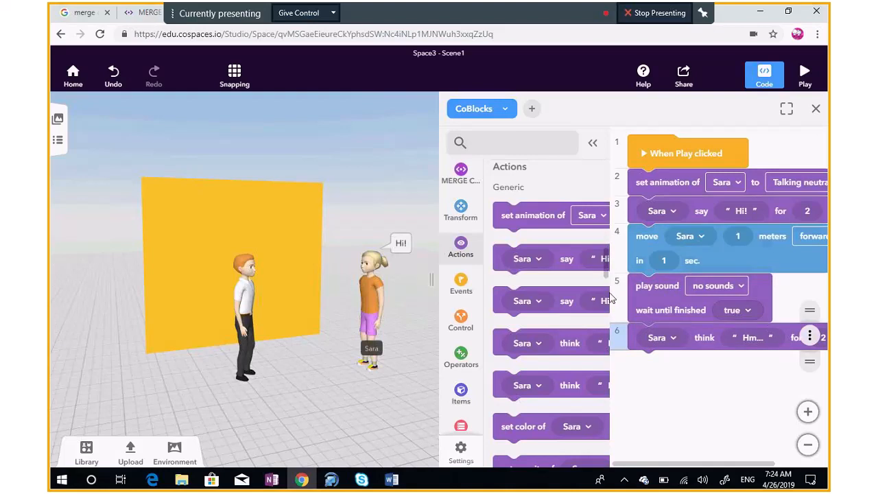
{"action": "left_click_drag", "start_coordinate": [669, 294], "coordinate": [348, 297]}
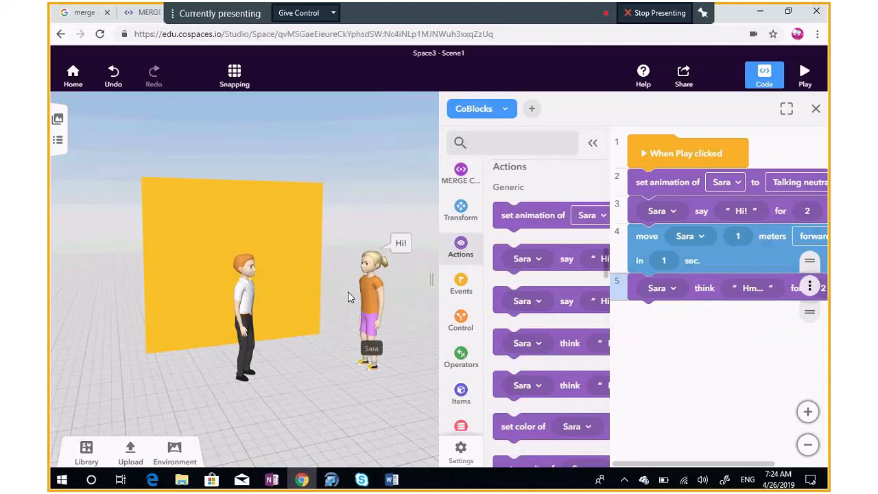
Duplicate the girl's set animation block and remove the copy from the script
{"action": "right_click", "coordinate": [662, 185]}
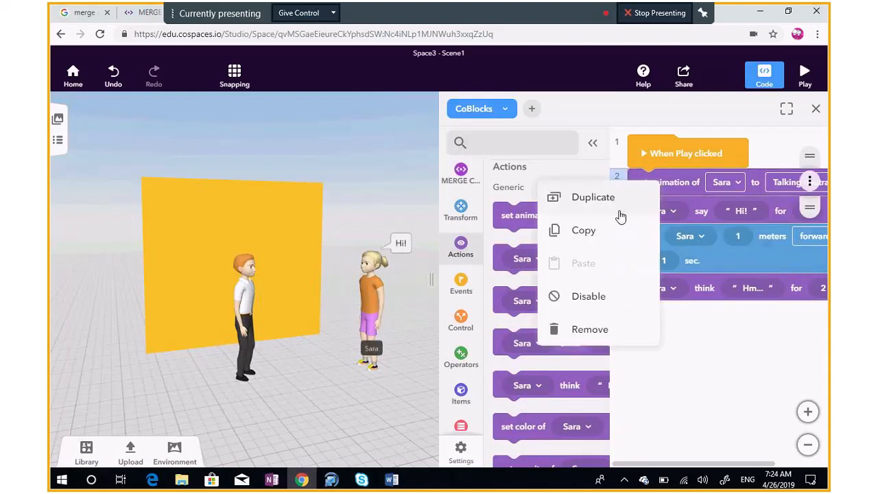
{"action": "left_click", "coordinate": [581, 203]}
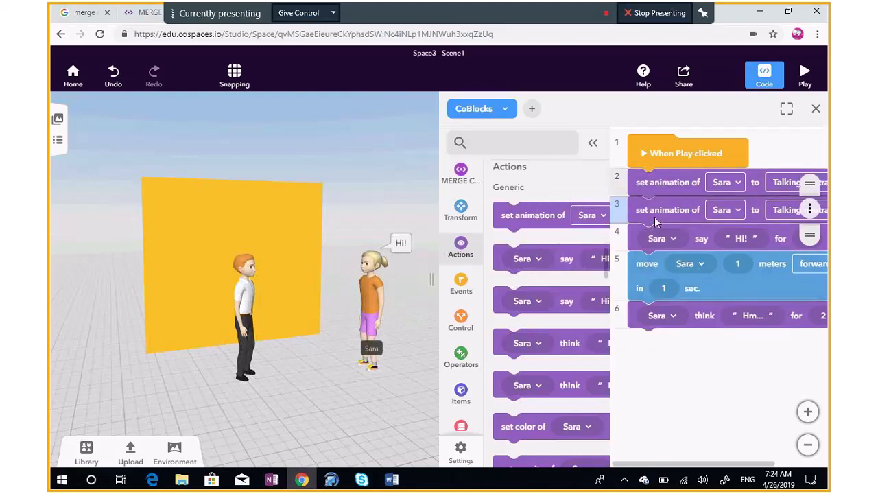
{"action": "left_click_drag", "start_coordinate": [662, 210], "coordinate": [426, 247]}
View the available options of the set animation block and play the scene to preview the girl's script
{"action": "right_click", "coordinate": [612, 183]}
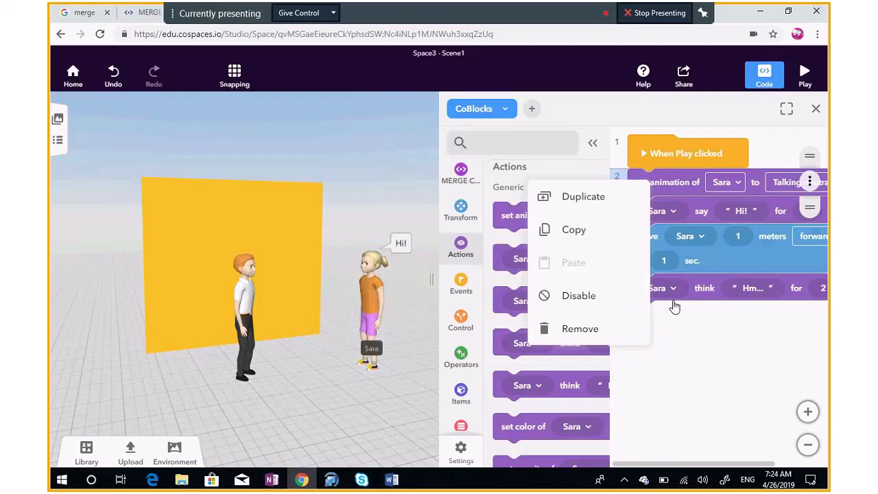
{"action": "left_click", "coordinate": [688, 357]}
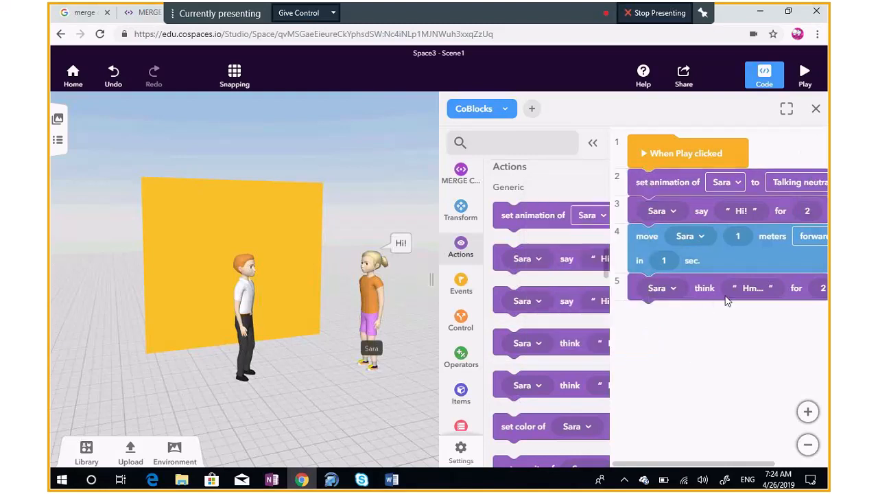
{"action": "left_click", "coordinate": [805, 74]}
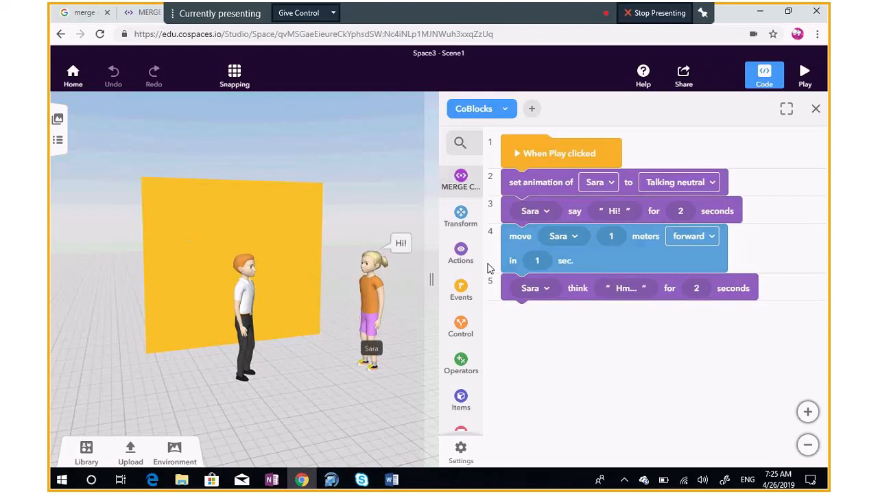
Add a set opacity block for the girl below the timed think block and set it to 30%
{"action": "left_click", "coordinate": [465, 260]}
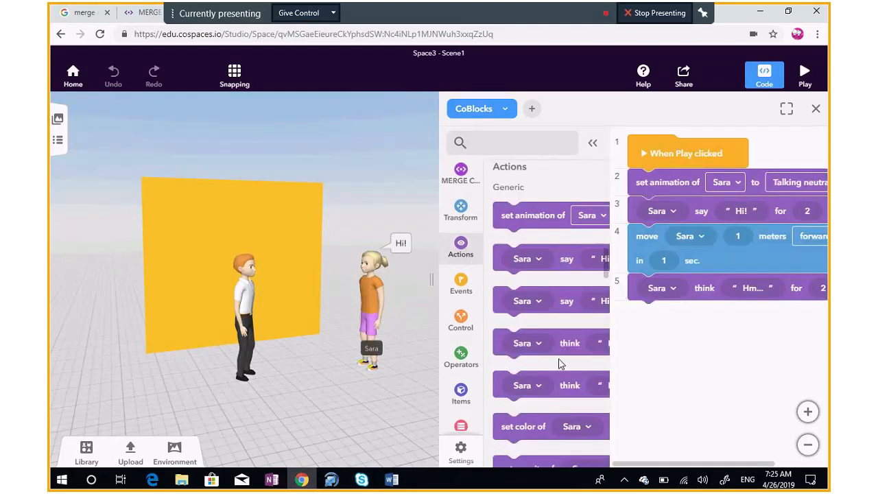
{"action": "scroll", "coordinate": [576, 419], "scroll_direction": "down", "scroll_amount": 3}
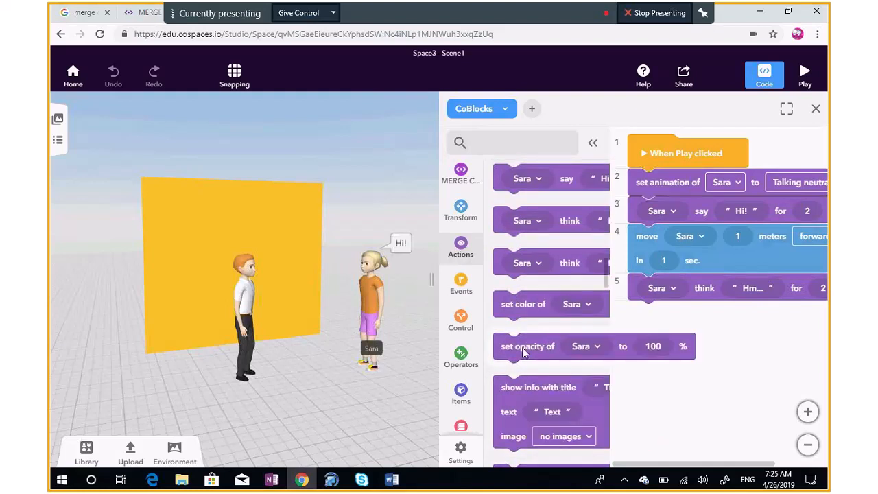
{"action": "left_click_drag", "start_coordinate": [523, 352], "coordinate": [630, 329]}
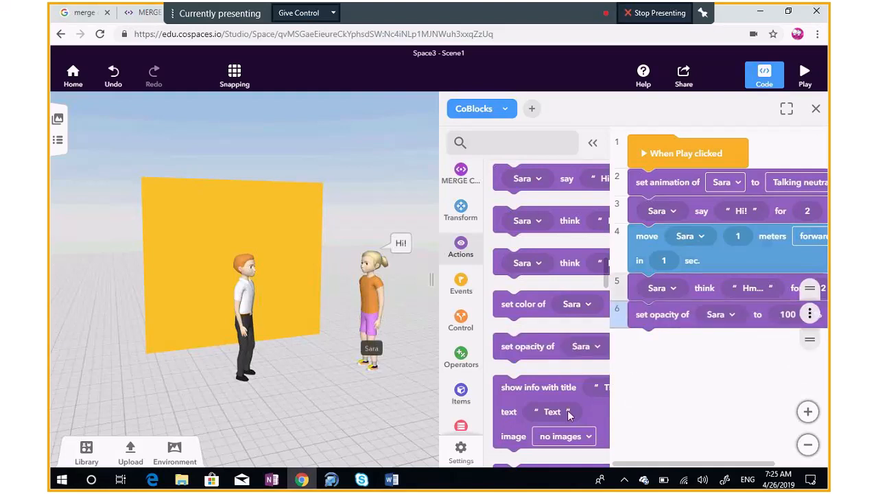
{"action": "left_click", "coordinate": [788, 319]}
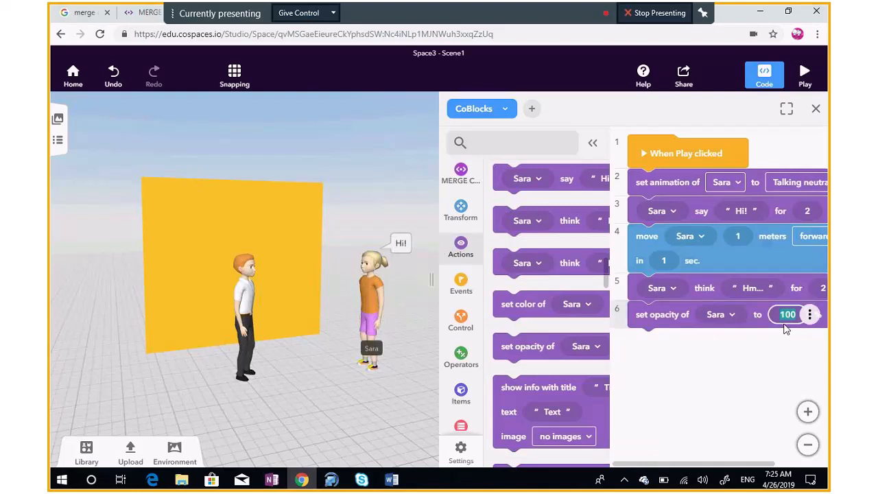
{"action": "type", "text": "3"}
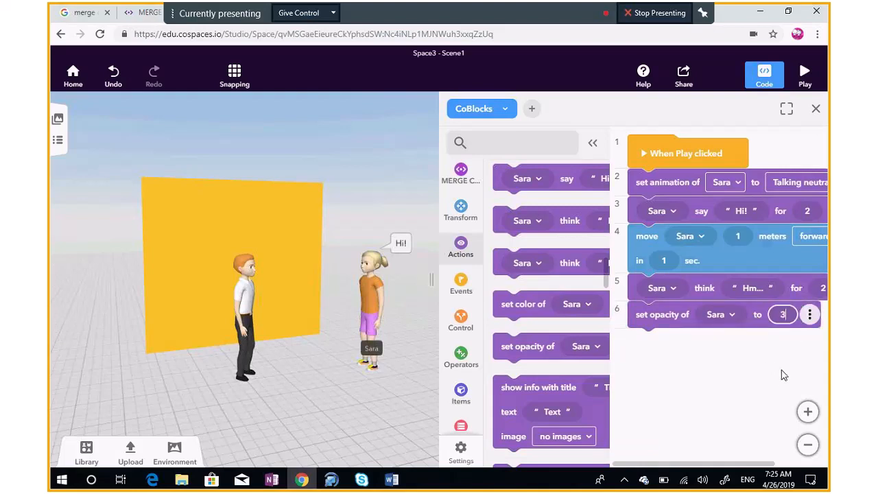
{"action": "type", "text": "0"}
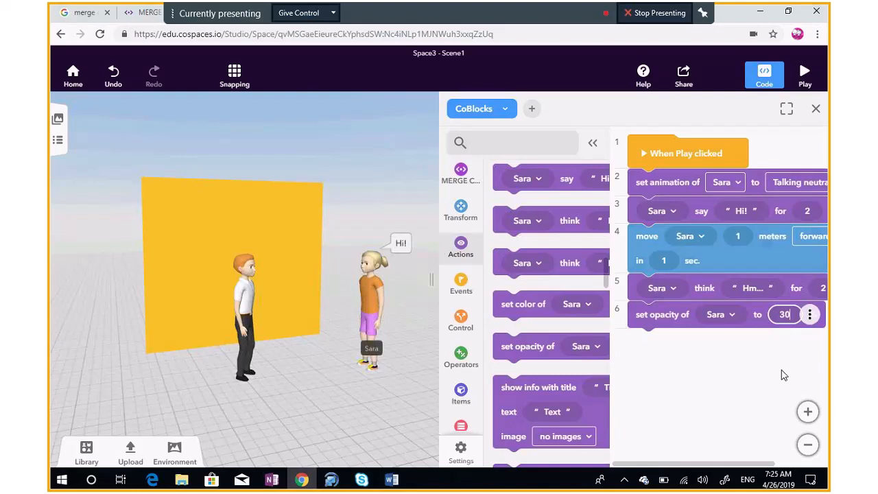
{"action": "left_click", "coordinate": [710, 374]}
Play the scene to preview the girl's opacity change and check the meeting conversation before returning to the editor
{"action": "left_click", "coordinate": [805, 74]}
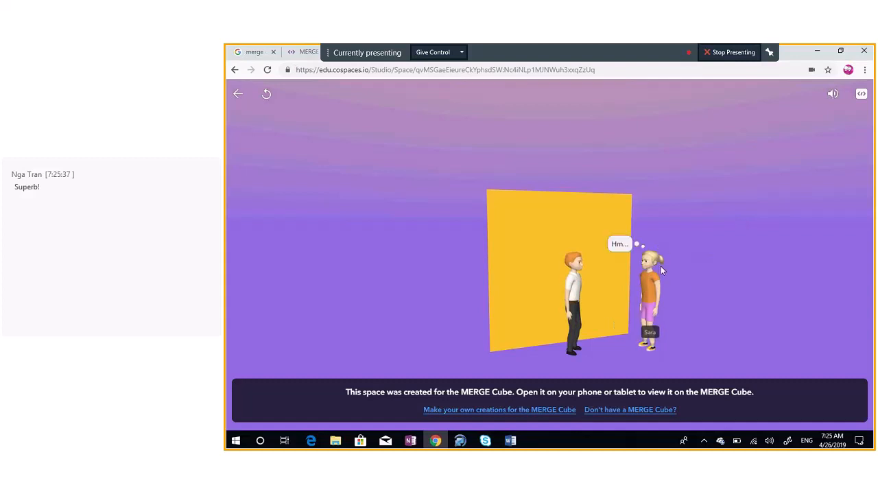
{"action": "left_click", "coordinate": [662, 270]}
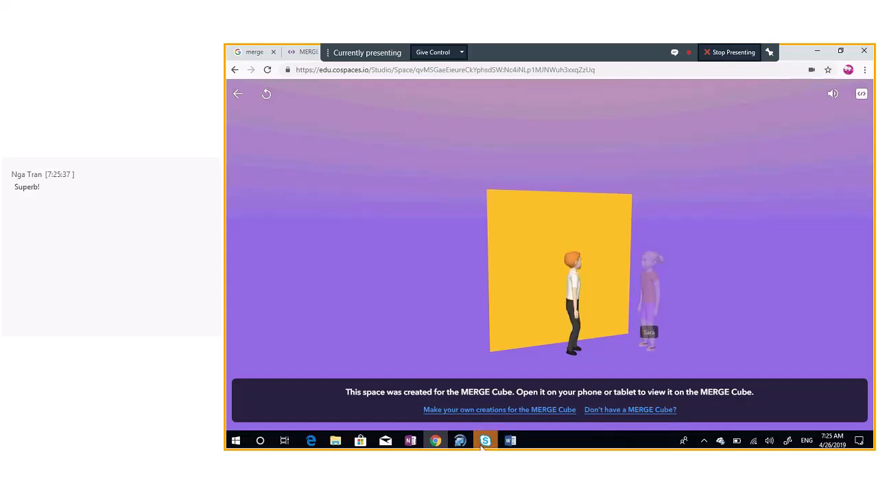
{"action": "left_click", "coordinate": [675, 52]}
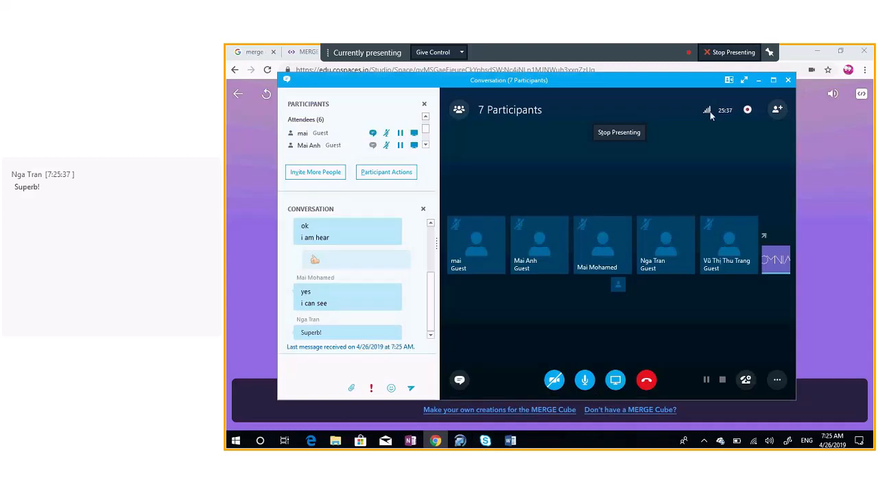
{"action": "left_click", "coordinate": [758, 80]}
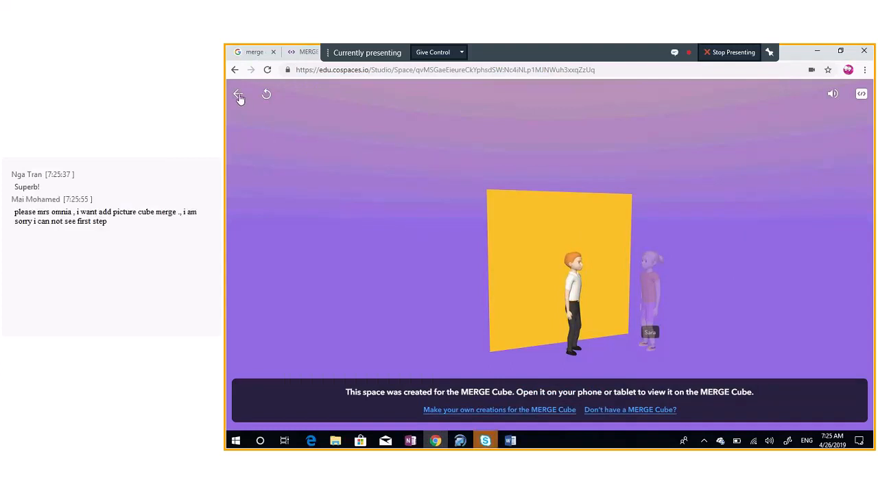
{"action": "left_click", "coordinate": [239, 97]}
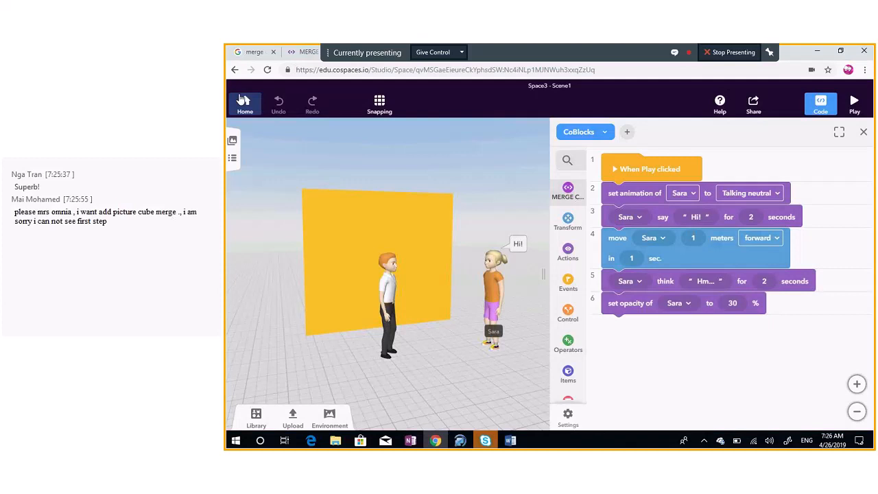
Set the girl's set opacity block to 0% and preview the scene
{"action": "left_click", "coordinate": [733, 304]}
{"action": "type", "text": "10"}
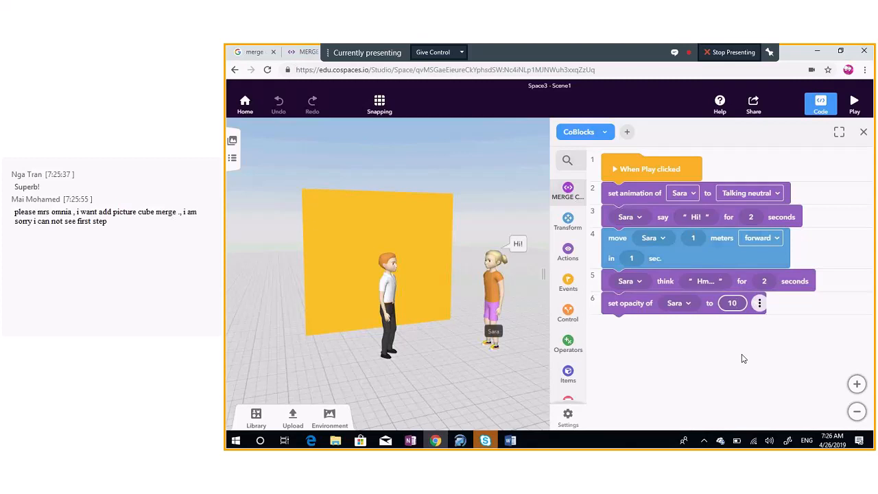
{"action": "key", "text": "BackSpace"}
{"action": "key", "text": "BackSpace"}
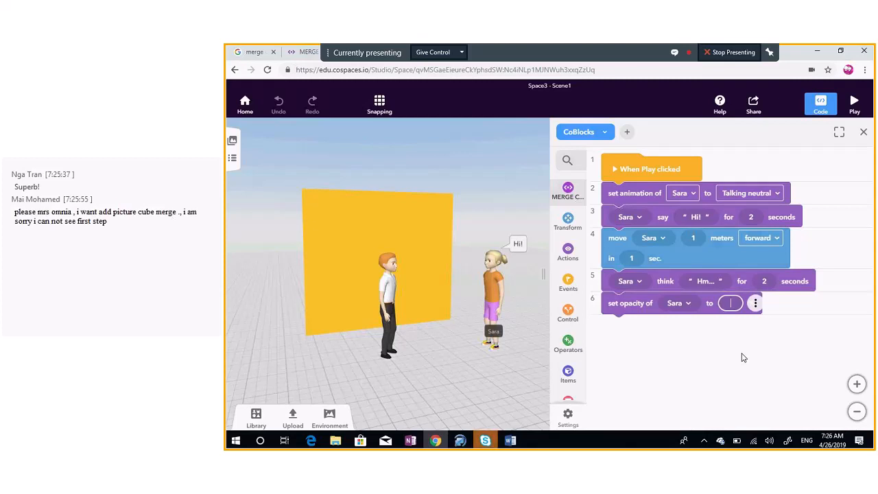
{"action": "type", "text": "0"}
{"action": "key", "text": "Return"}
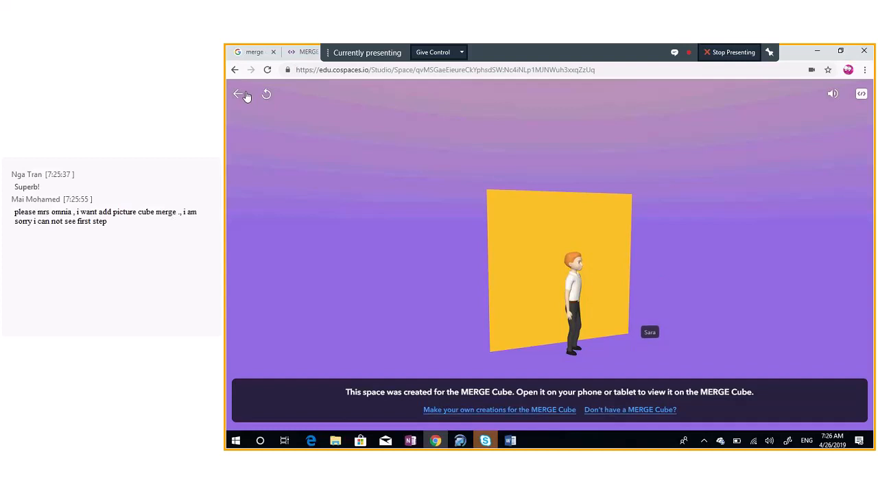
{"action": "left_click", "coordinate": [240, 94]}
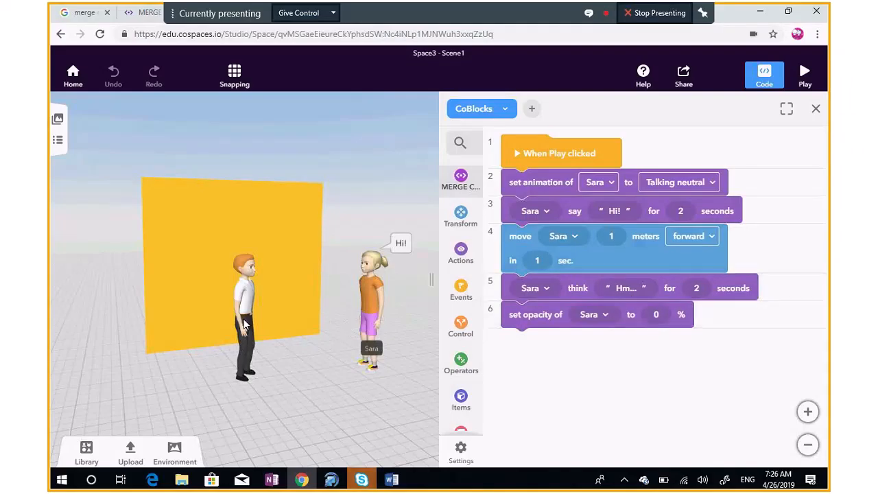
Check which characters the set opacity block offers and rename the "Fancy boy" character with a first name
{"action": "left_click", "coordinate": [605, 315]}
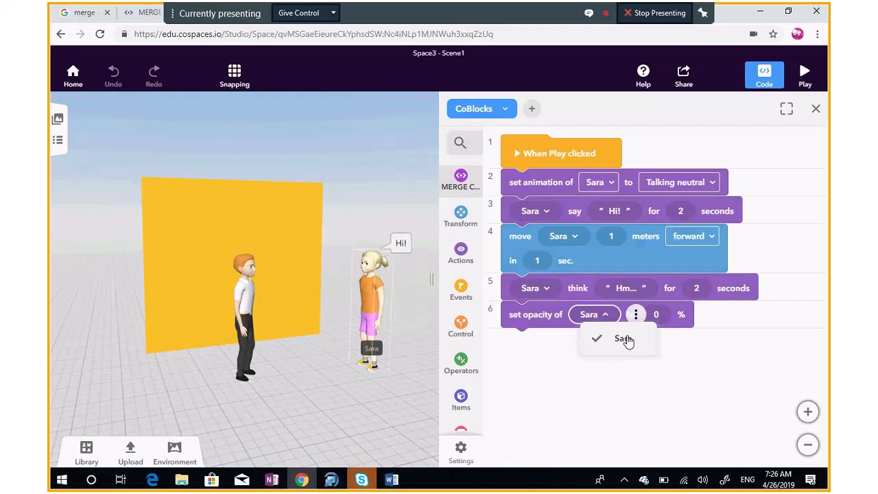
{"action": "left_click", "coordinate": [586, 364]}
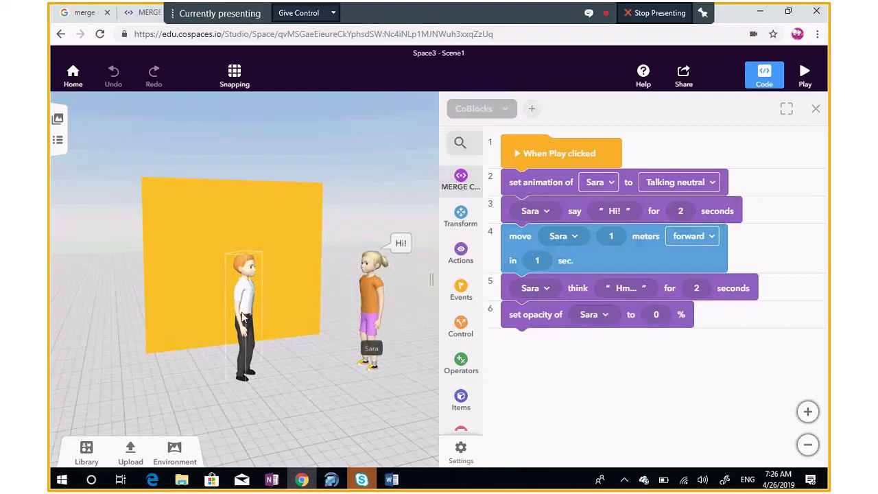
{"action": "right_click", "coordinate": [243, 316]}
{"action": "left_click", "coordinate": [283, 217]}
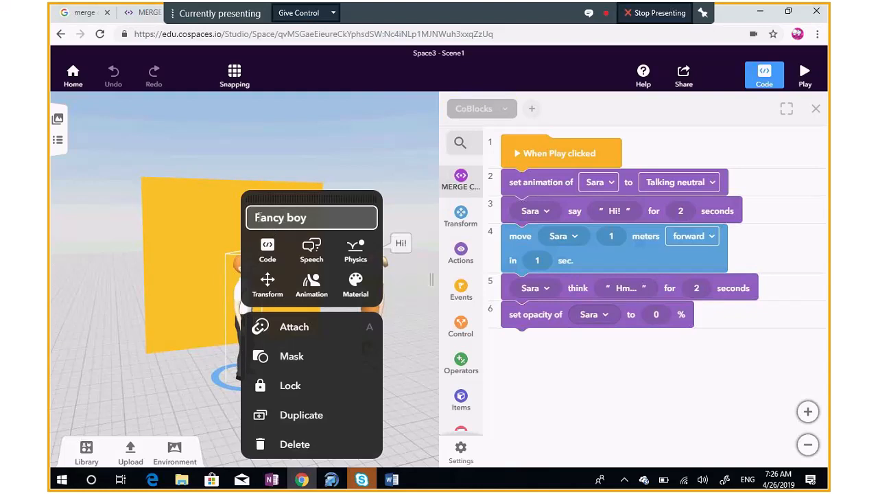
{"action": "left_click_drag", "start_coordinate": [256, 217], "coordinate": [306, 218]}
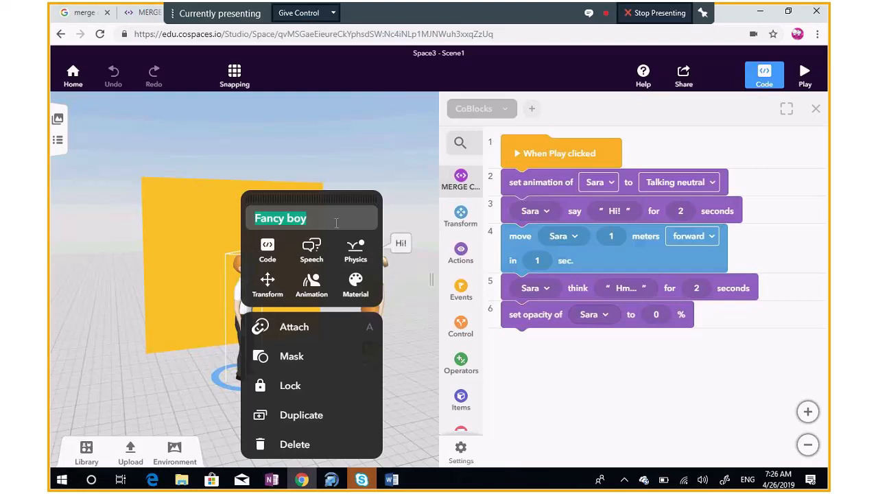
{"action": "type", "text": "Adam"}
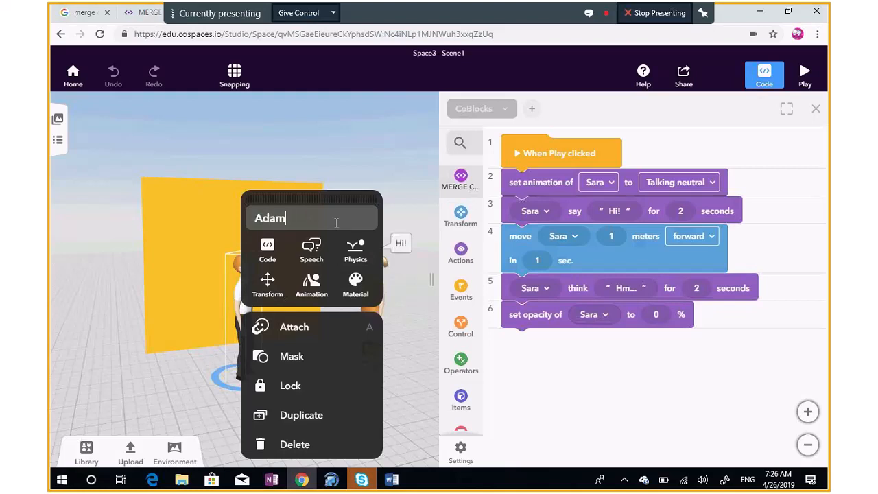
Enable Use in CoBlocks for the boy and reopen Space3 from My Spaces
{"action": "left_click", "coordinate": [274, 253]}
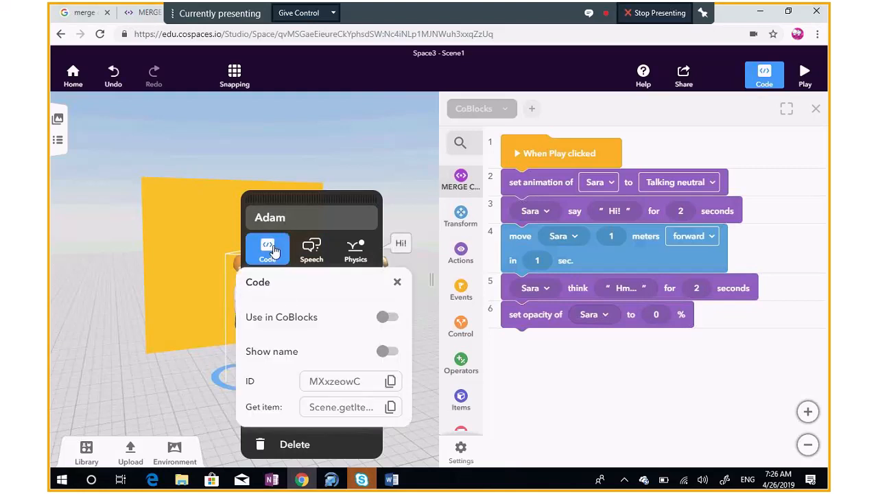
{"action": "left_click", "coordinate": [387, 317]}
{"action": "key", "text": "alt+Left"}
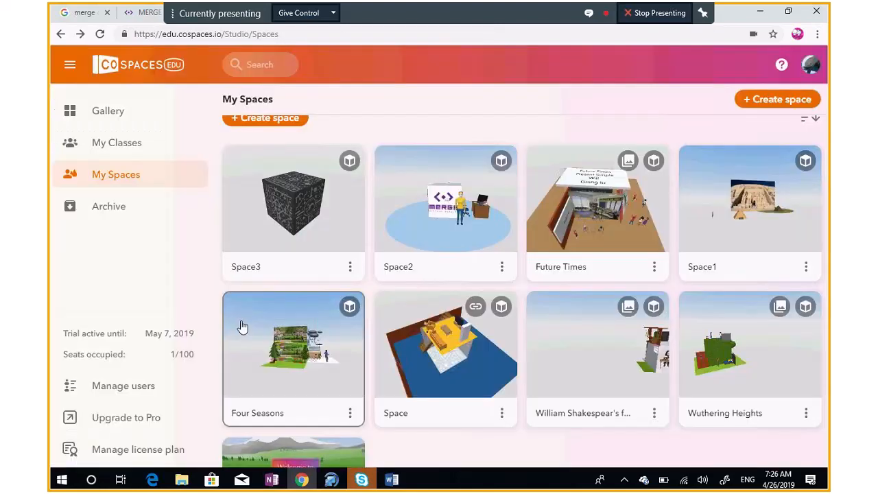
{"action": "left_click", "coordinate": [274, 227]}
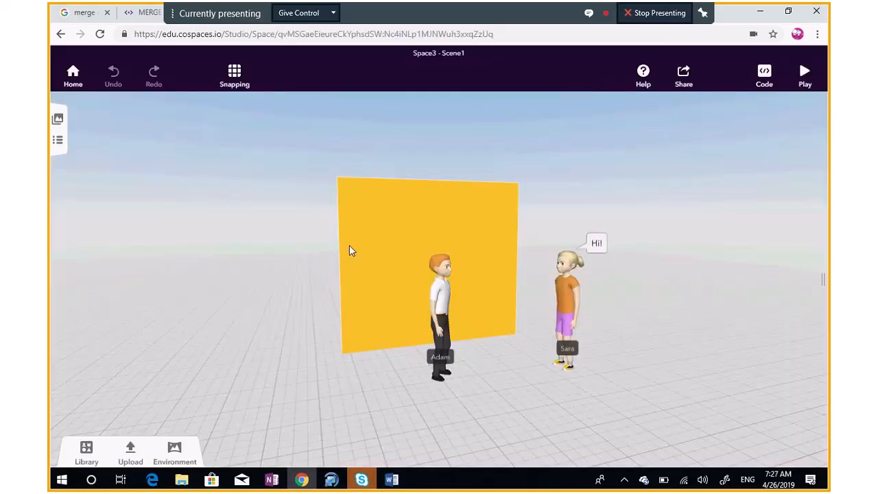
Turn off Show name in the boy's code settings and close them
{"action": "left_click", "coordinate": [440, 295]}
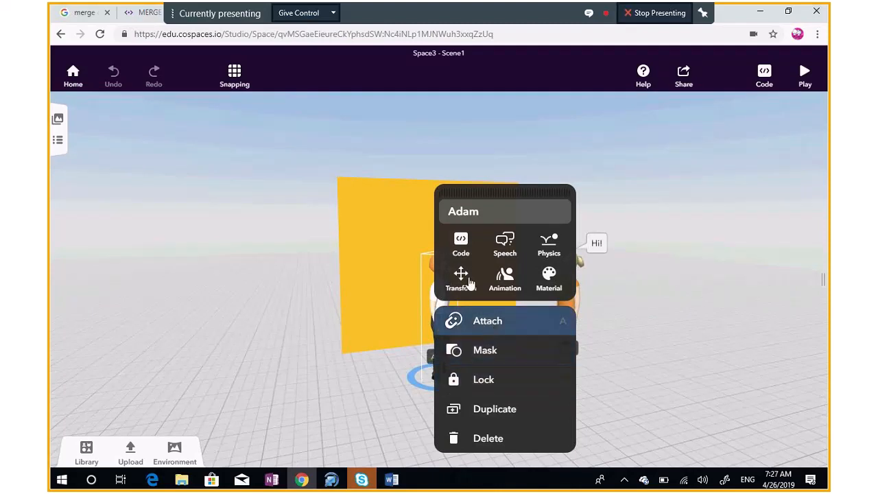
{"action": "left_click", "coordinate": [461, 244]}
{"action": "left_click", "coordinate": [585, 345]}
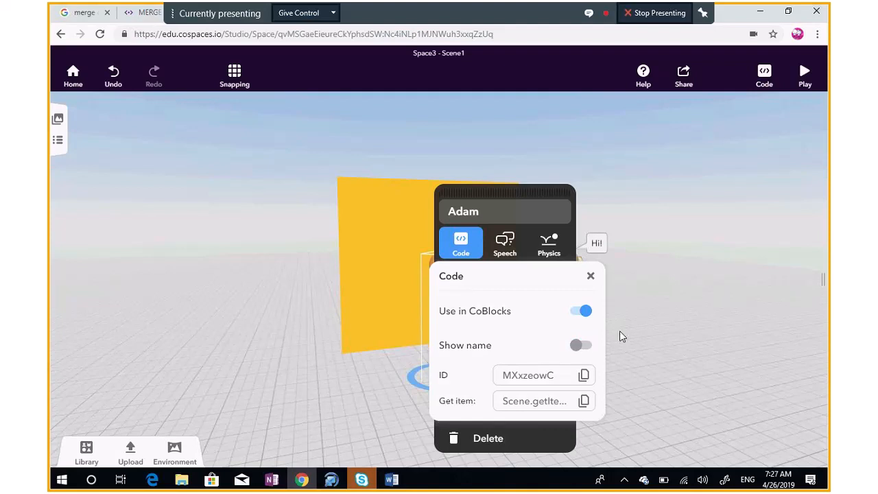
{"action": "left_click", "coordinate": [626, 337]}
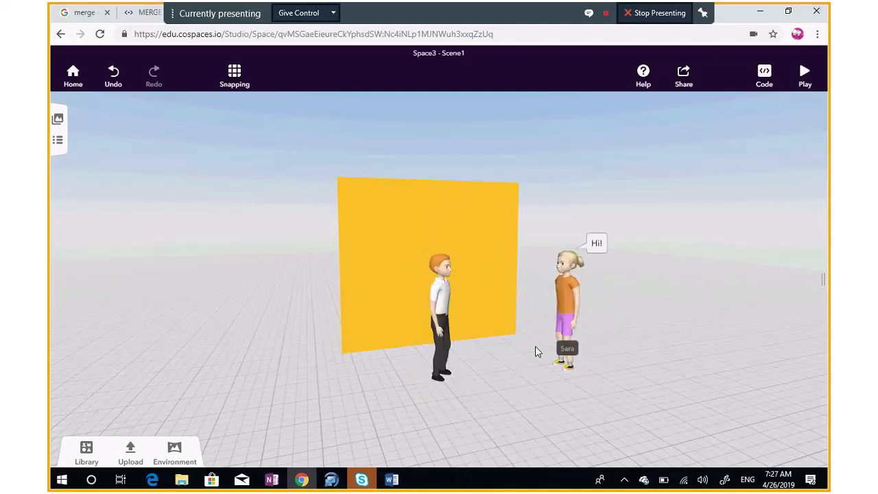
Add a block at the end of the script that makes the boy say "Good morning!" for 2 seconds
{"action": "left_click", "coordinate": [767, 75]}
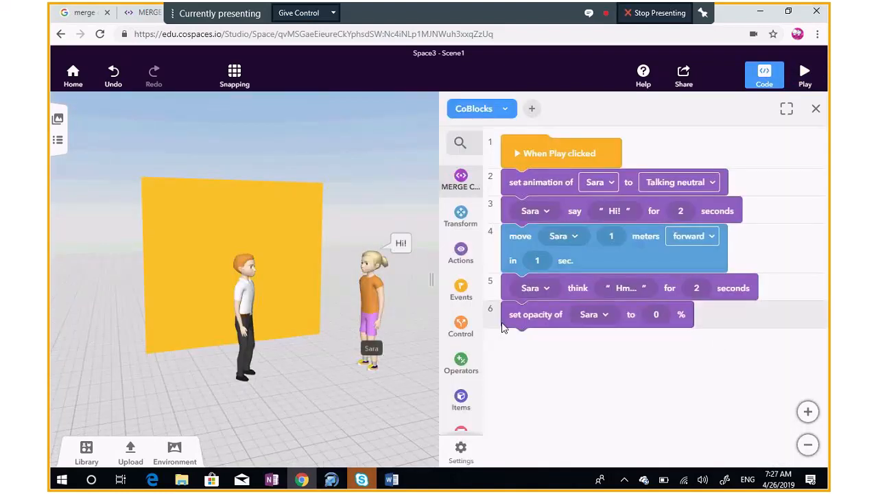
{"action": "left_click", "coordinate": [481, 248]}
{"action": "left_click_drag", "start_coordinate": [532, 260], "coordinate": [701, 351]}
{"action": "left_click", "coordinate": [660, 343]}
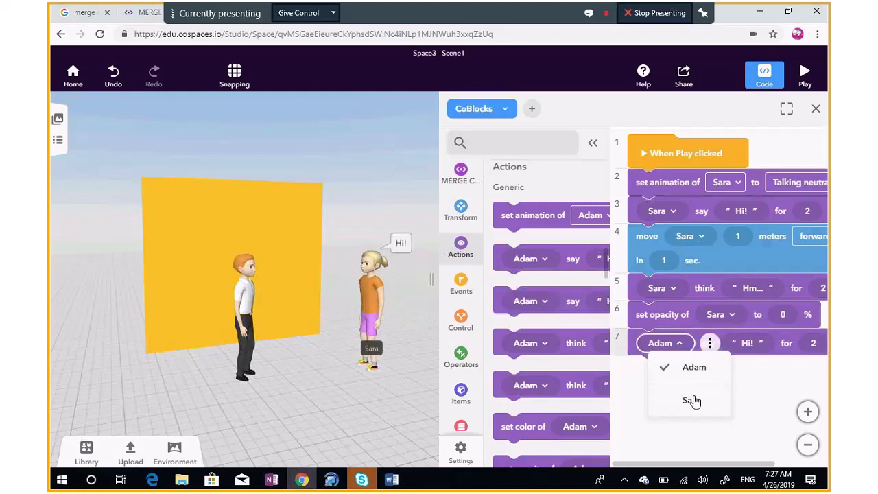
{"action": "left_click", "coordinate": [594, 148]}
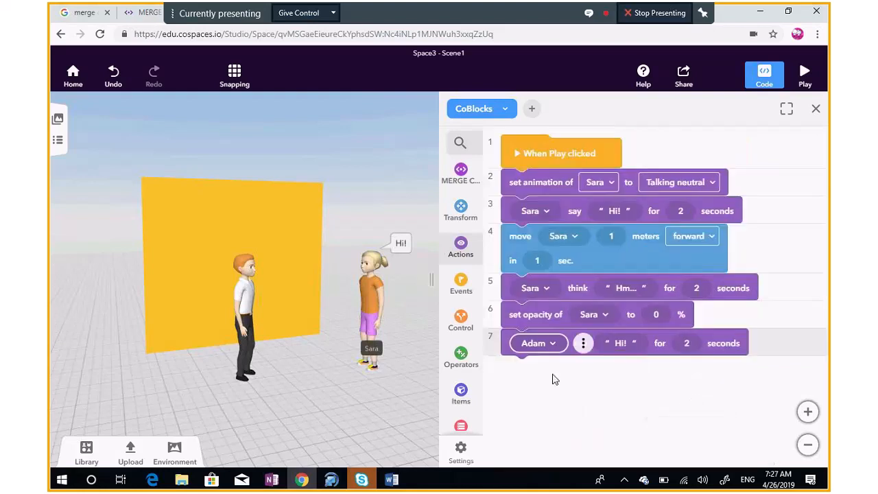
{"action": "left_click", "coordinate": [621, 343]}
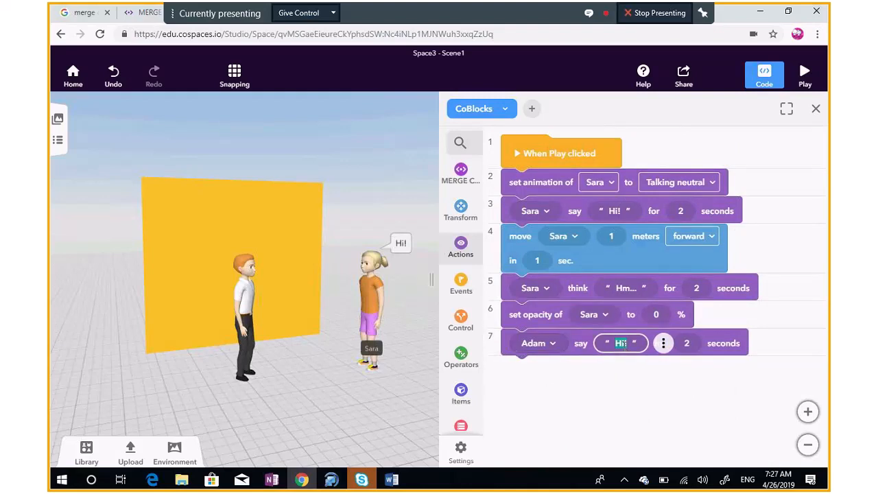
{"action": "type", "text": "Good morning"}
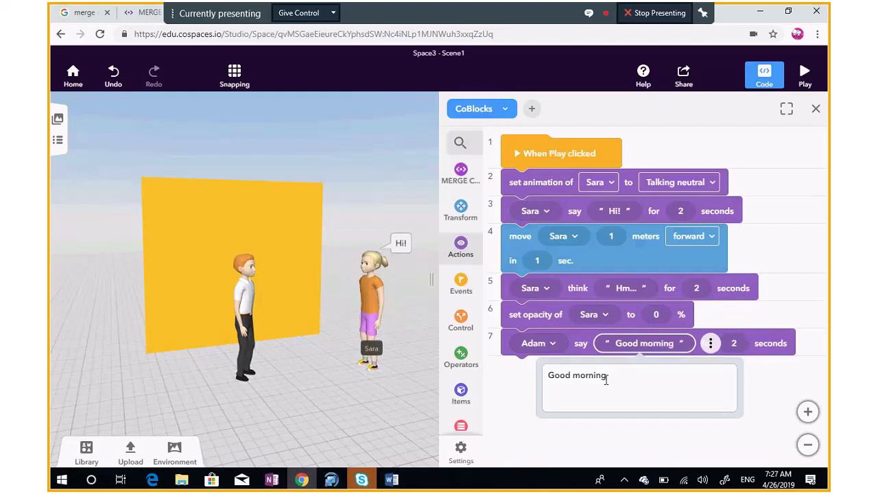
{"action": "type", "text": "!"}
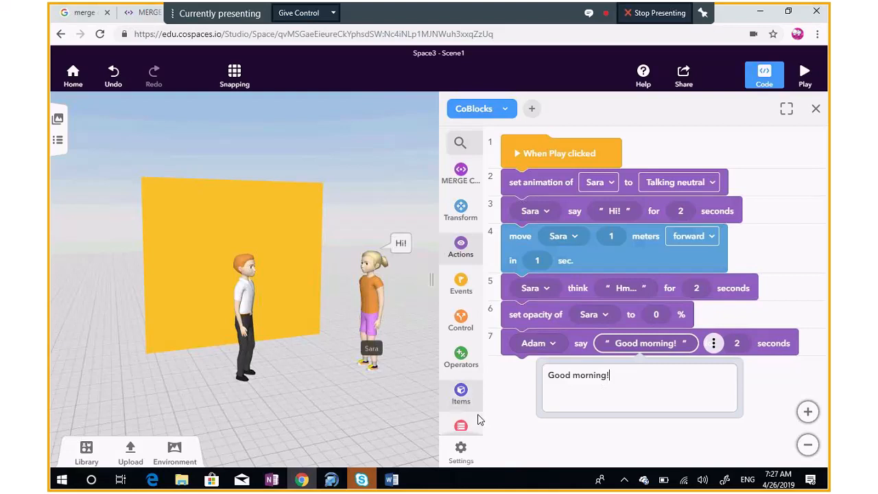
{"action": "left_click", "coordinate": [521, 426]}
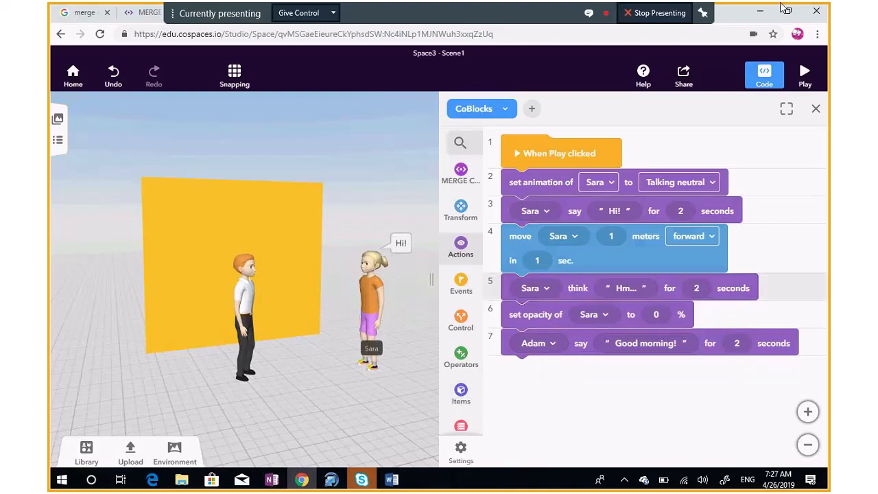
Preview the scene and remove the girl's set opacity block from the script
{"action": "left_click", "coordinate": [805, 77]}
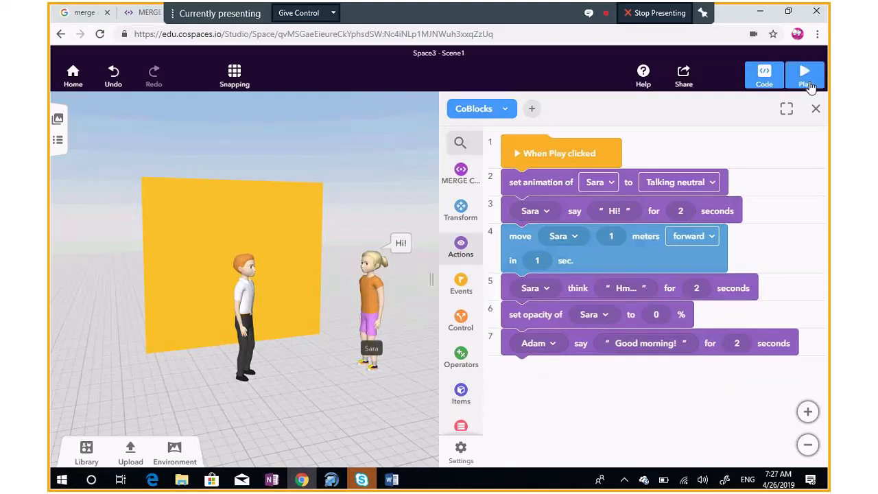
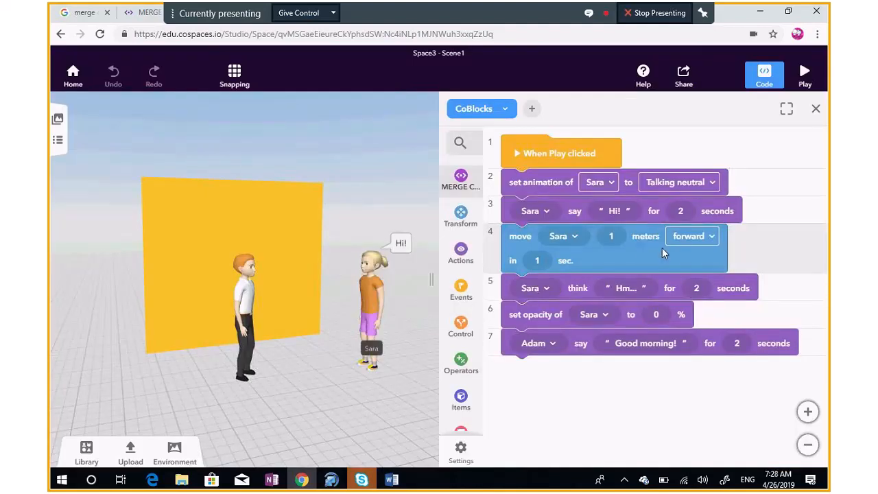
{"action": "left_click_drag", "start_coordinate": [528, 314], "coordinate": [265, 324]}
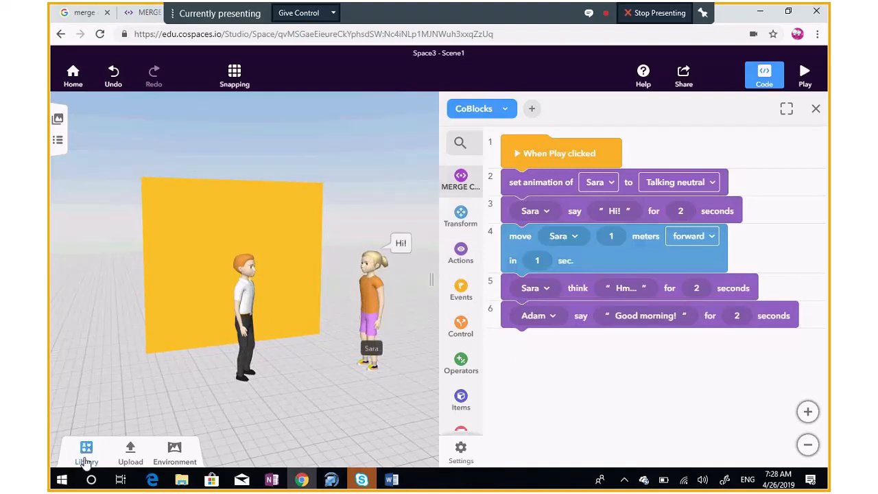
Search the library for "chair" and place an Armchair beside the boy in front of the yellow backdrop
{"action": "left_click", "coordinate": [86, 458]}
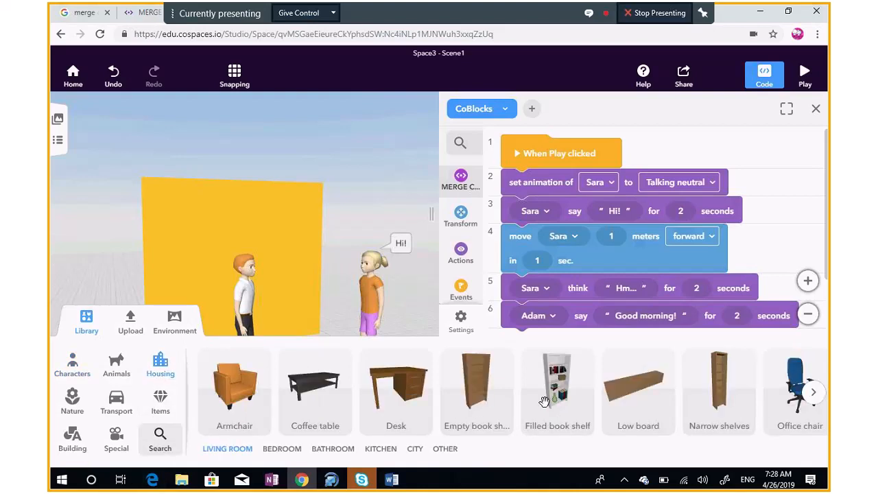
{"action": "left_click", "coordinate": [813, 393]}
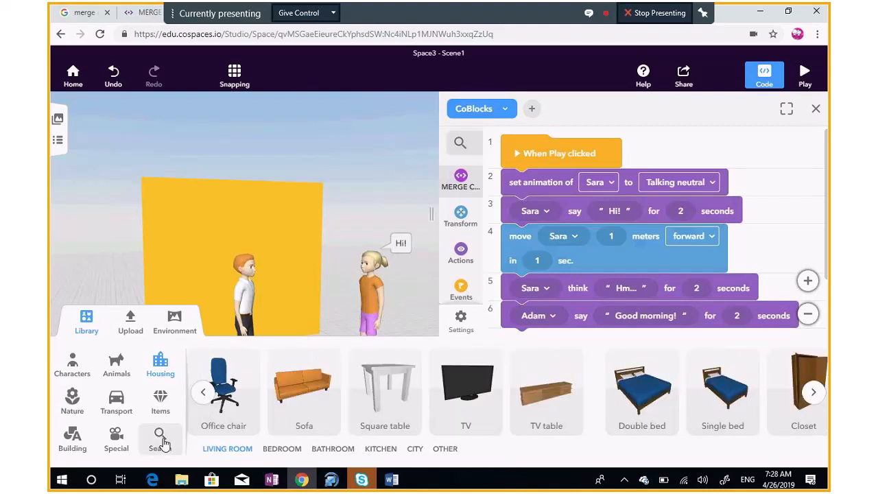
{"action": "left_click", "coordinate": [160, 440]}
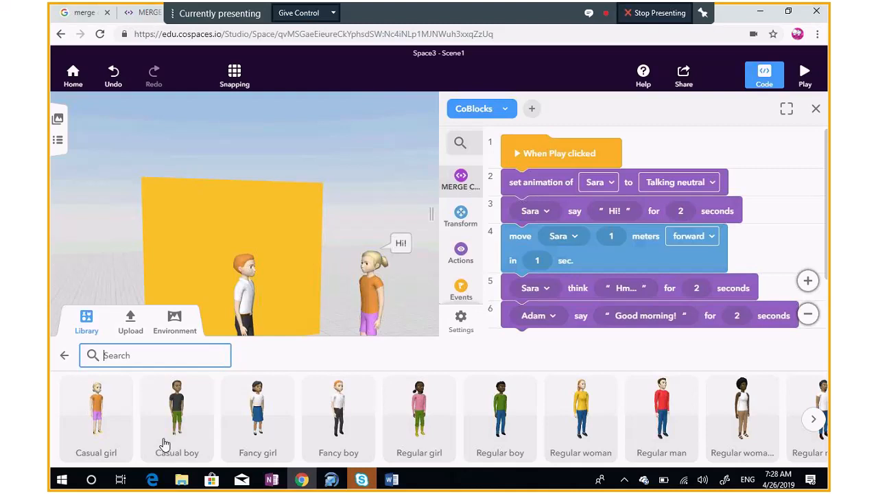
{"action": "type", "text": "cha"}
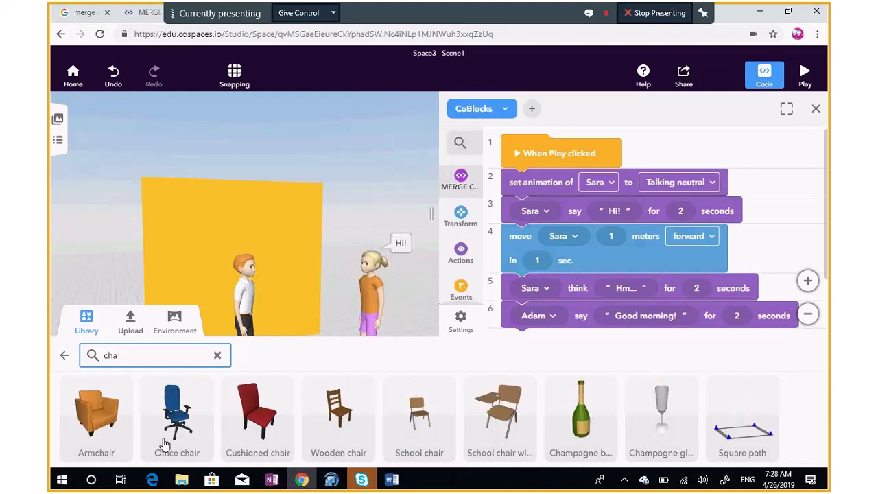
{"action": "type", "text": "ir"}
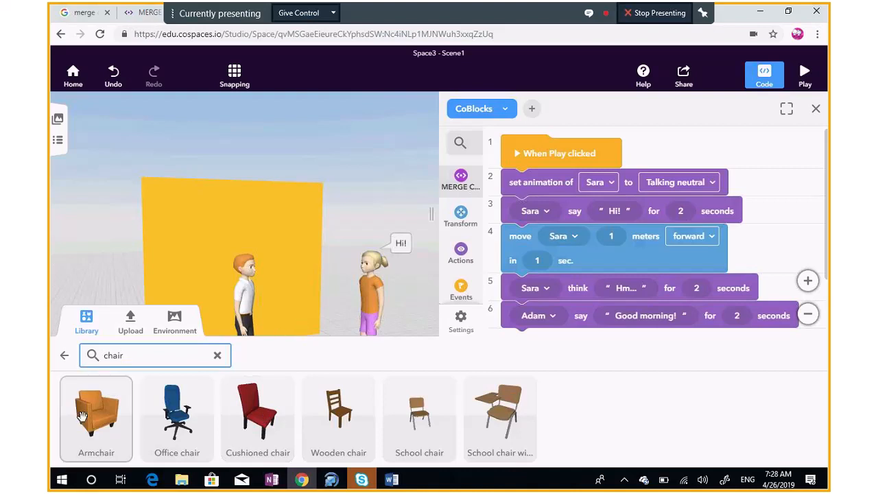
{"action": "left_click_drag", "start_coordinate": [81, 416], "coordinate": [190, 365]}
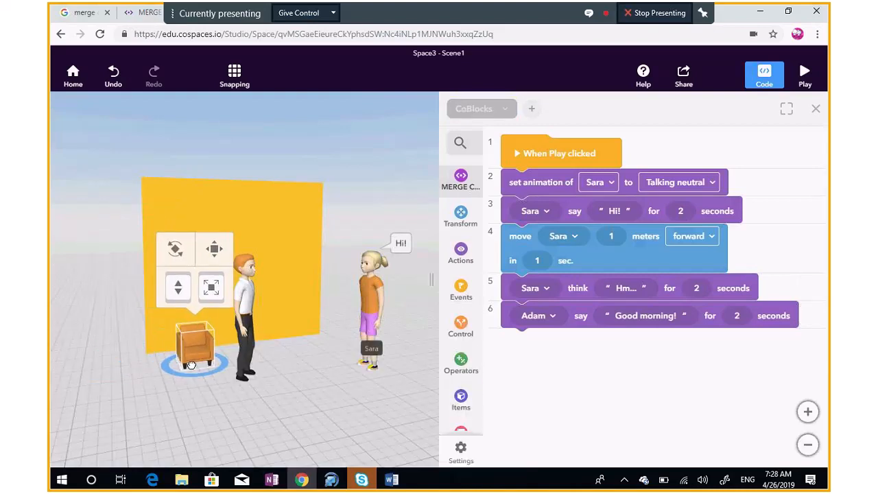
{"action": "left_click", "coordinate": [86, 329]}
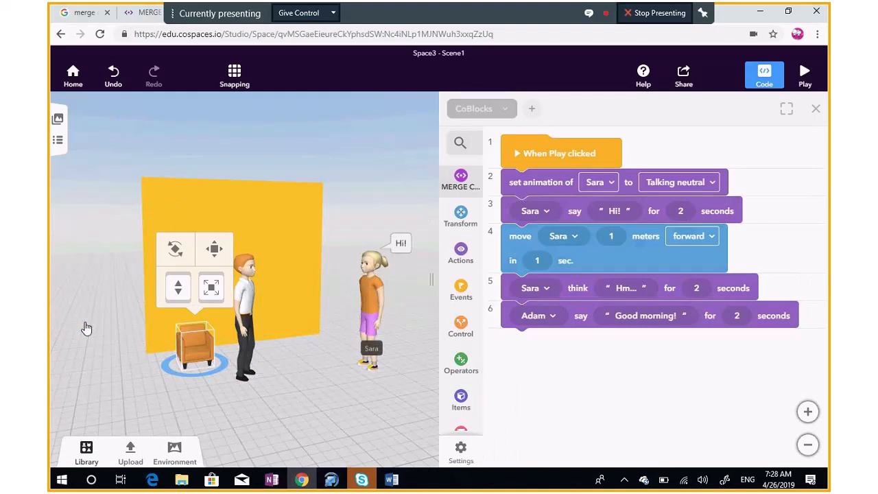
Enlarge the armchair to a size that suits the seated boy
{"action": "left_click", "coordinate": [211, 287]}
{"action": "left_click_drag", "start_coordinate": [214, 287], "coordinate": [211, 264]}
{"action": "left_click", "coordinate": [78, 414]}
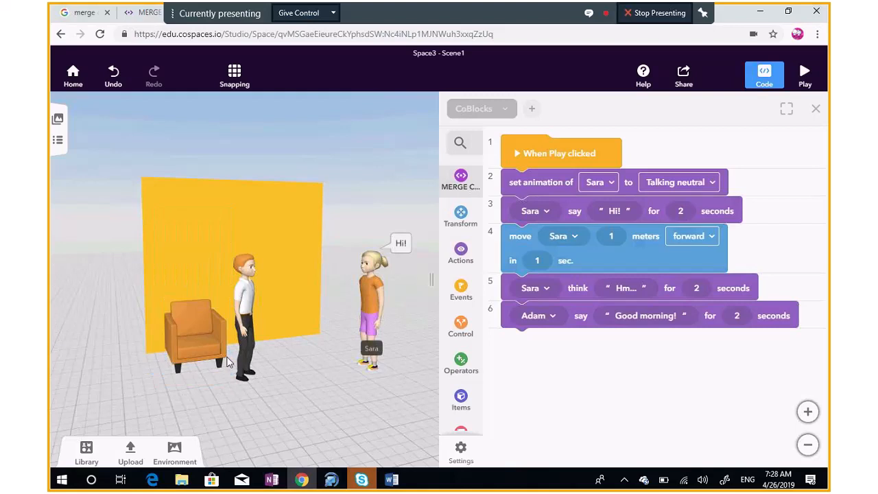
Set the boy's animation to the Sitting chair posture
{"action": "left_click", "coordinate": [242, 348]}
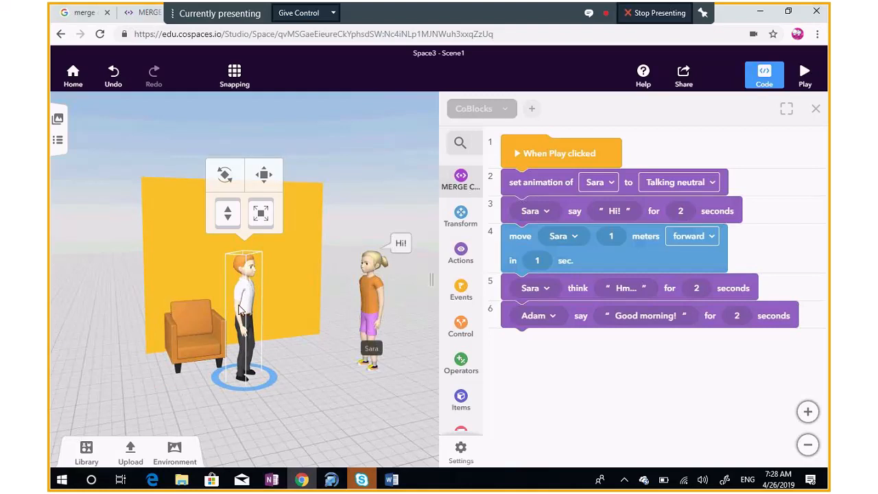
{"action": "right_click", "coordinate": [241, 309]}
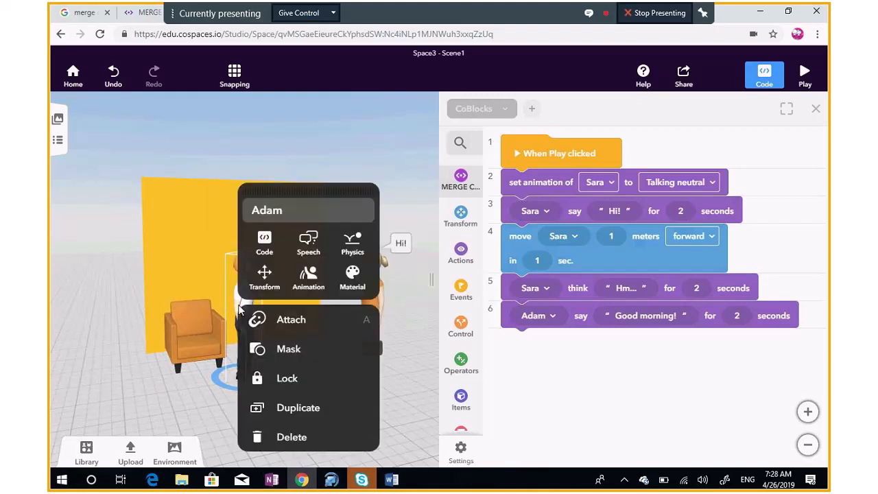
{"action": "left_click", "coordinate": [317, 276]}
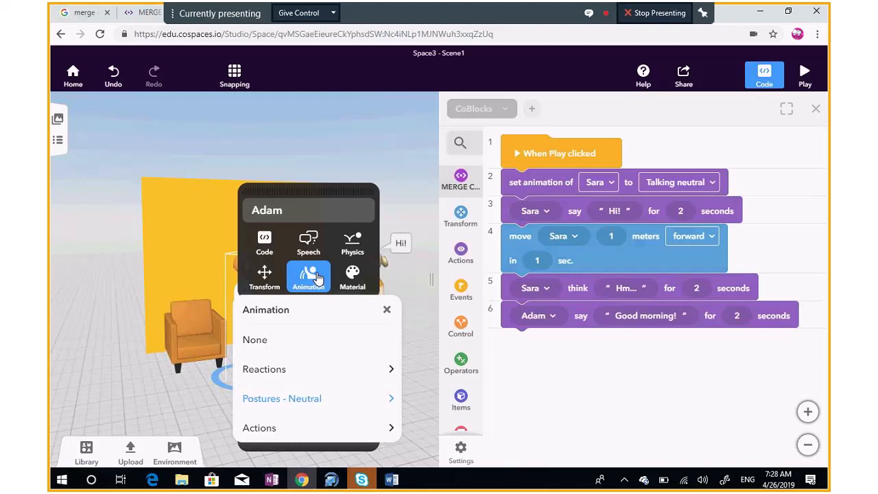
{"action": "left_click", "coordinate": [304, 399]}
{"action": "left_click", "coordinate": [304, 404]}
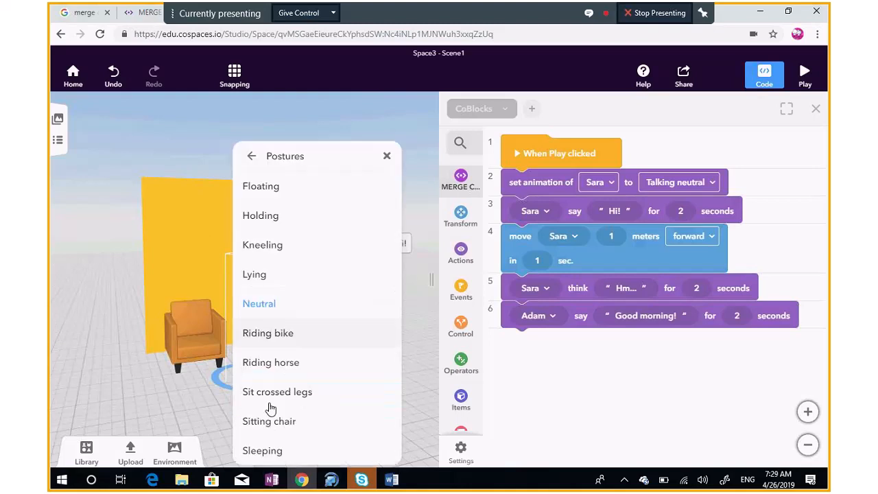
{"action": "left_click", "coordinate": [272, 423]}
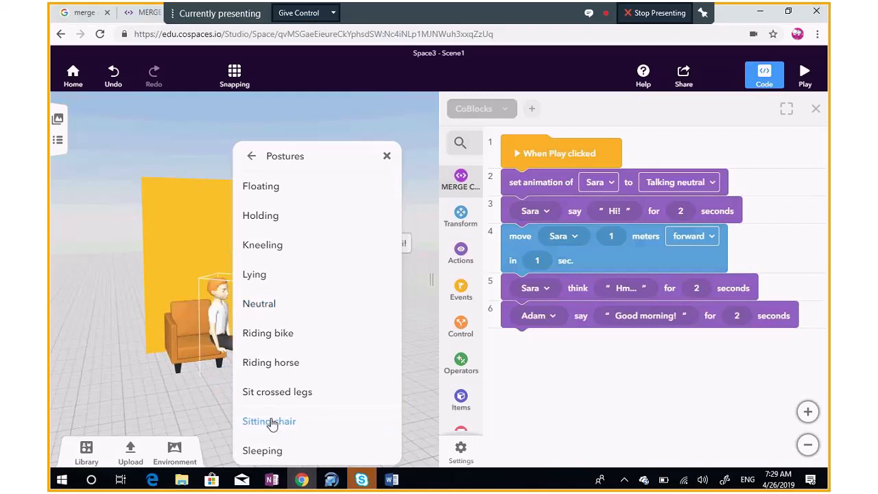
{"action": "left_click", "coordinate": [205, 401]}
Move the boy clear of the armchair and attach him to its Top point
{"action": "mouse_move", "coordinate": [280, 353]}
{"action": "left_mouse_down"}
{"action": "mouse_move", "coordinate": [267, 360]}
{"action": "mouse_move", "coordinate": [273, 340]}
{"action": "left_mouse_up"}
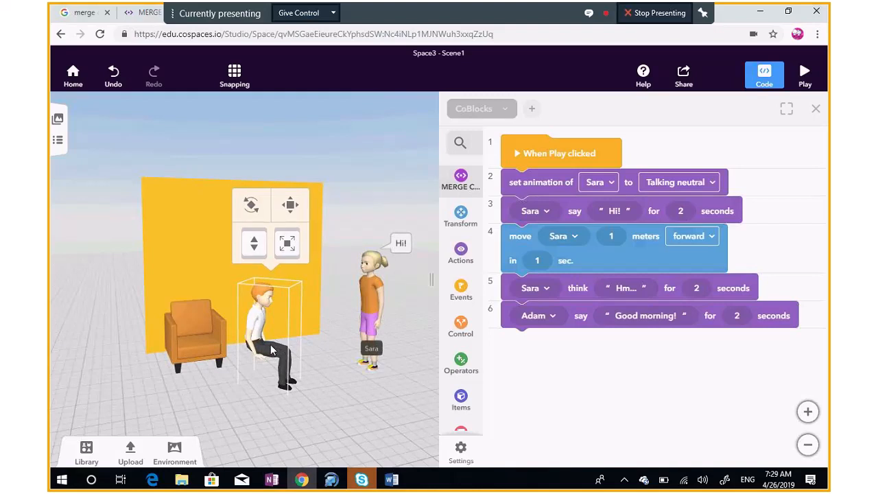
{"action": "right_click", "coordinate": [295, 294]}
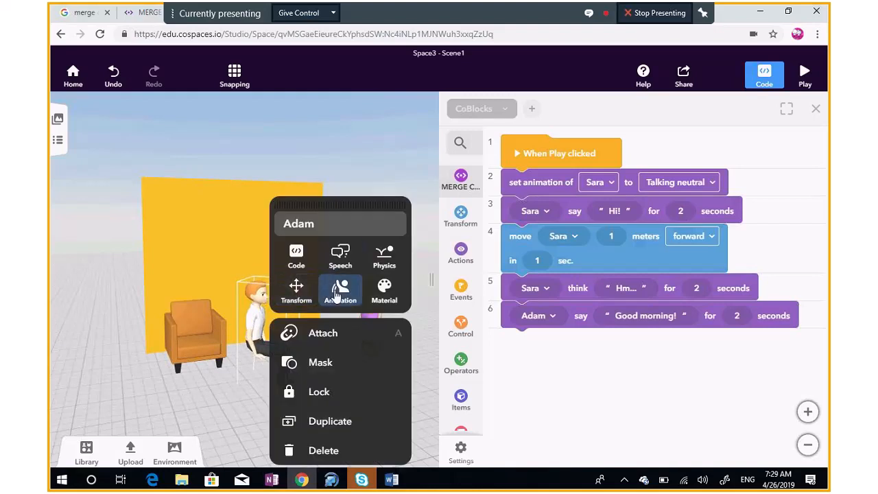
{"action": "left_click", "coordinate": [332, 340]}
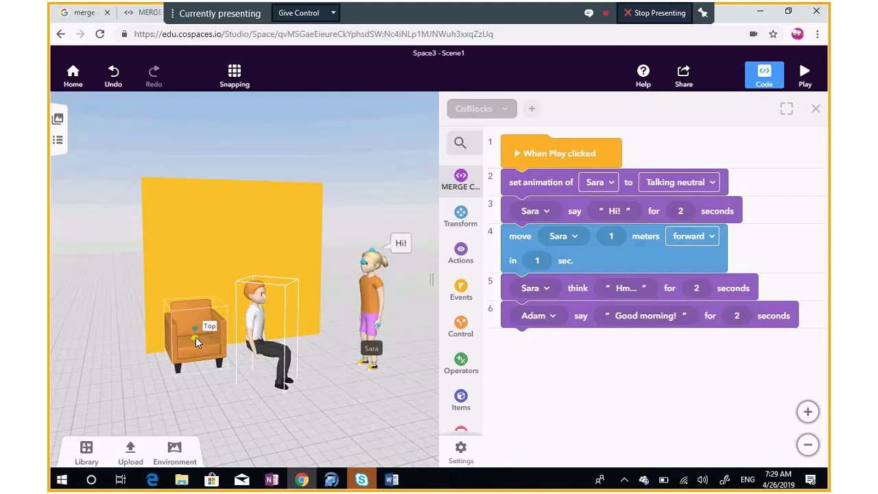
{"action": "left_click", "coordinate": [195, 337]}
{"action": "left_click", "coordinate": [154, 401]}
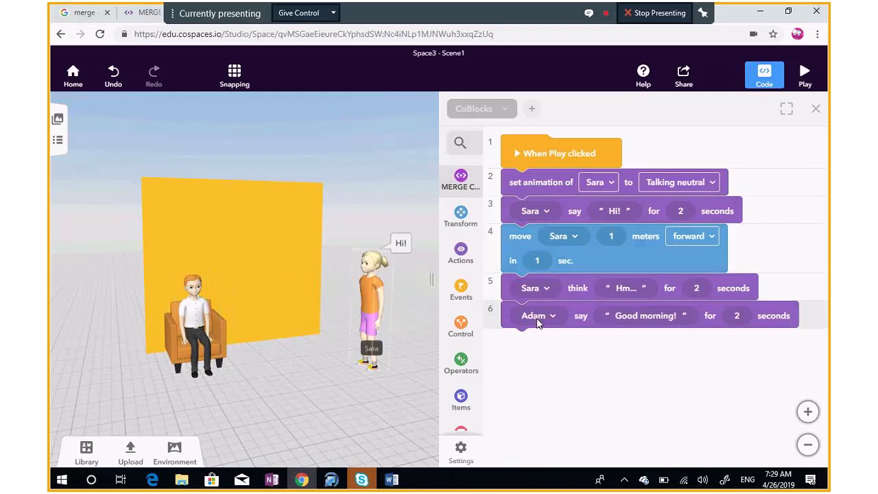
Open the Actions block category for the script
{"action": "left_click", "coordinate": [461, 248]}
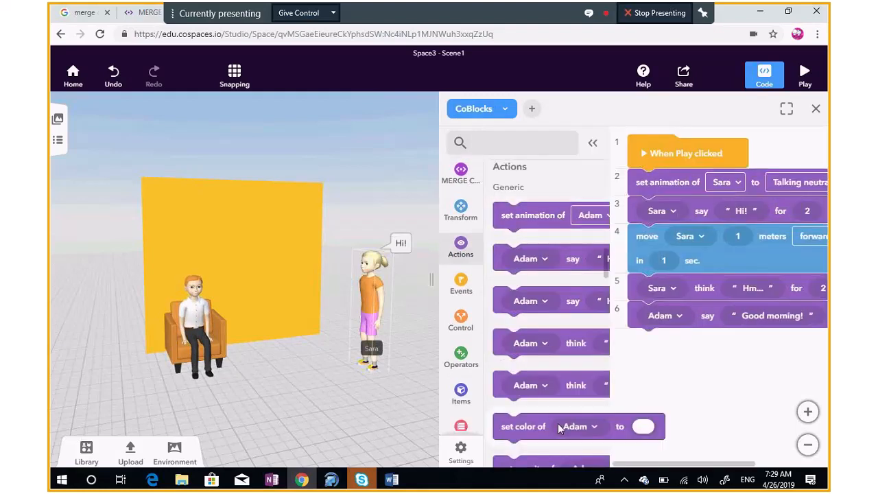
Find the look-at block by searching "look", append it to the script so Adam turns to look at Sara, and play the scene
{"action": "scroll", "coordinate": [560, 428], "scroll_direction": "down", "scroll_amount": 3}
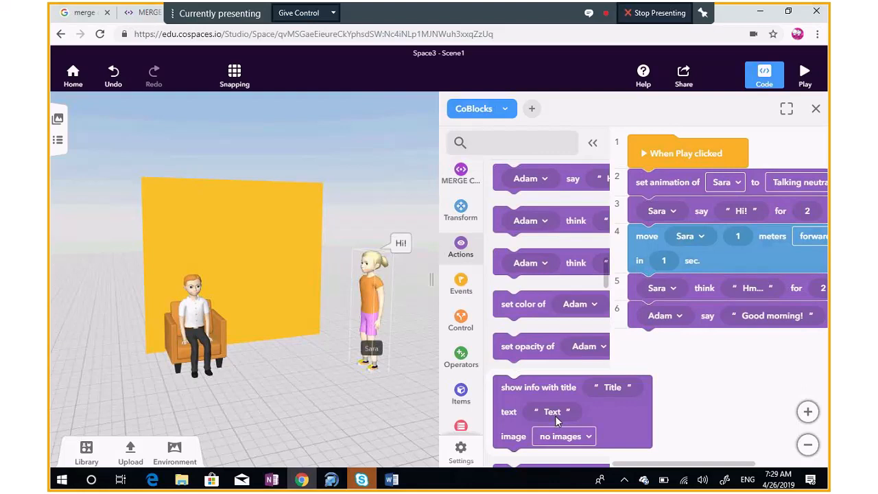
{"action": "scroll", "coordinate": [557, 420], "scroll_direction": "down", "scroll_amount": 3}
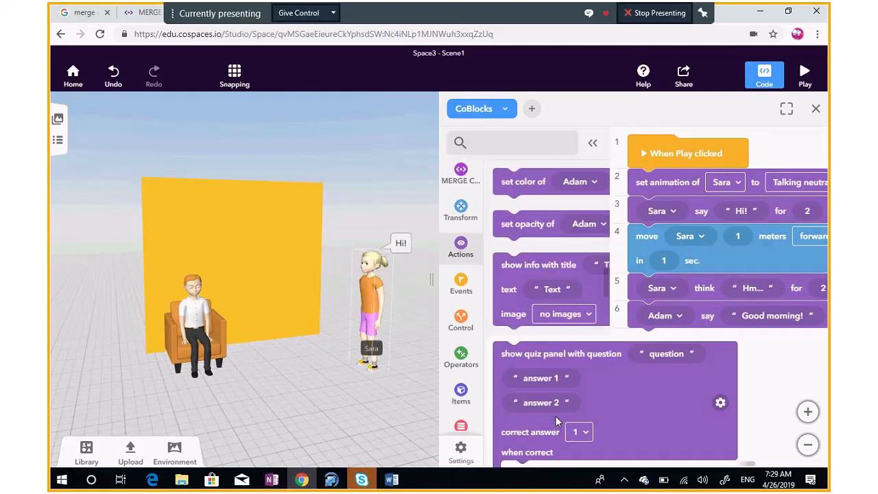
{"action": "left_click", "coordinate": [507, 141]}
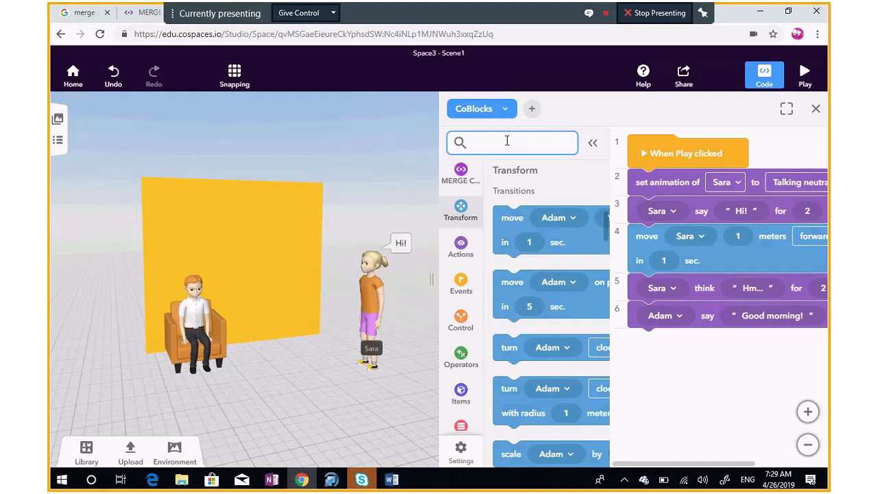
{"action": "type", "text": "loo"}
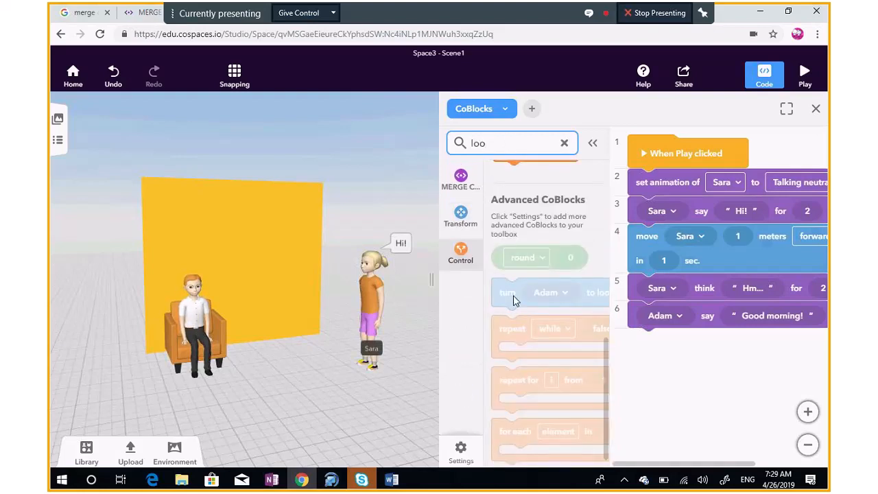
{"action": "type", "text": "k"}
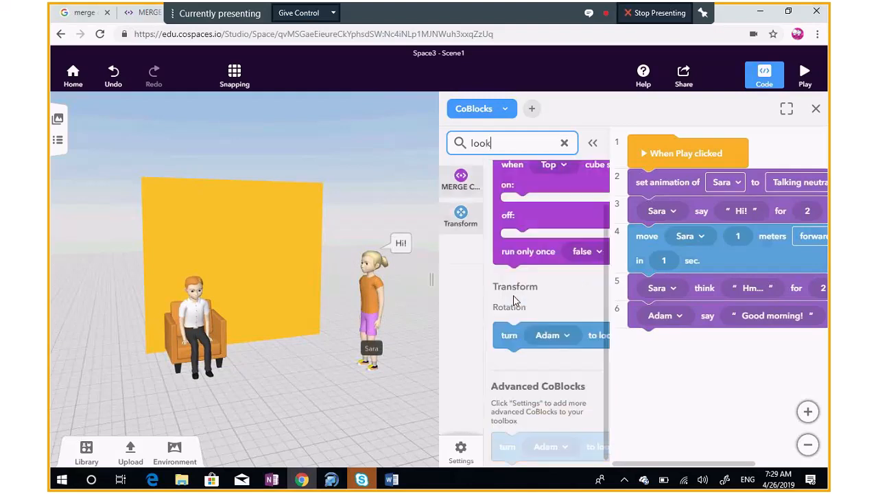
{"action": "left_click_drag", "start_coordinate": [525, 336], "coordinate": [697, 341]}
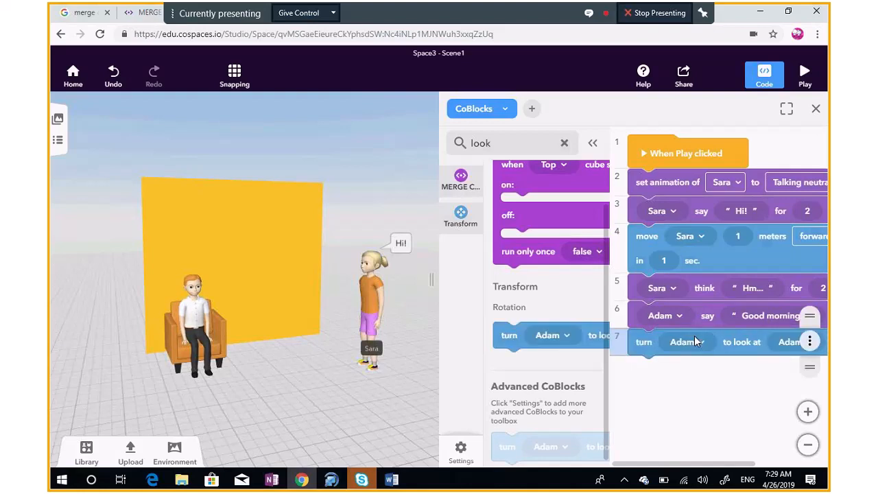
{"action": "left_click", "coordinate": [788, 342]}
{"action": "left_click", "coordinate": [777, 400]}
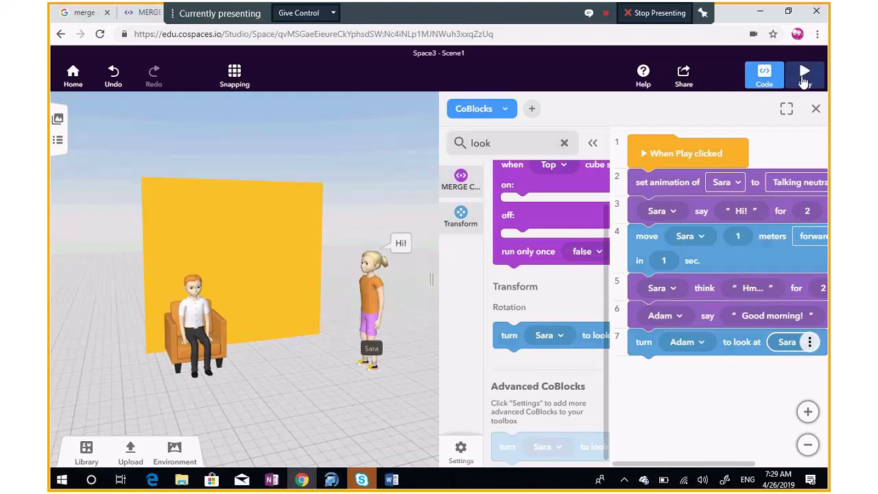
{"action": "left_click", "coordinate": [805, 77]}
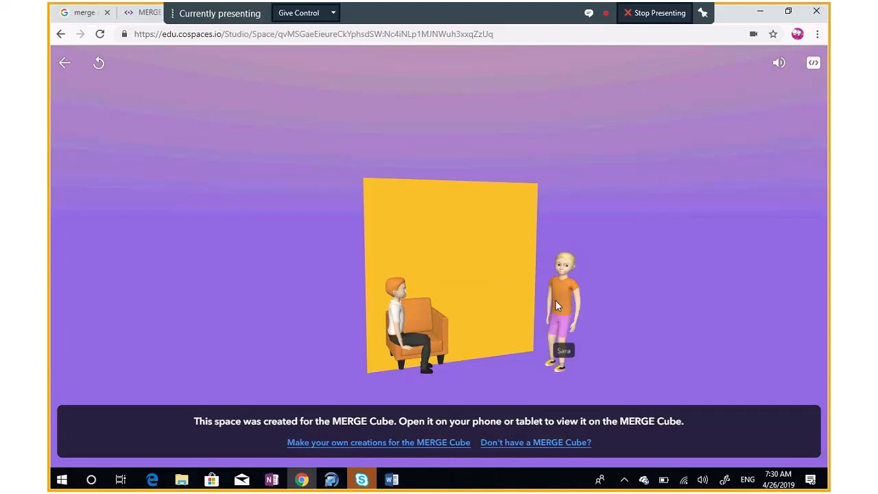
{"action": "left_click", "coordinate": [63, 66]}
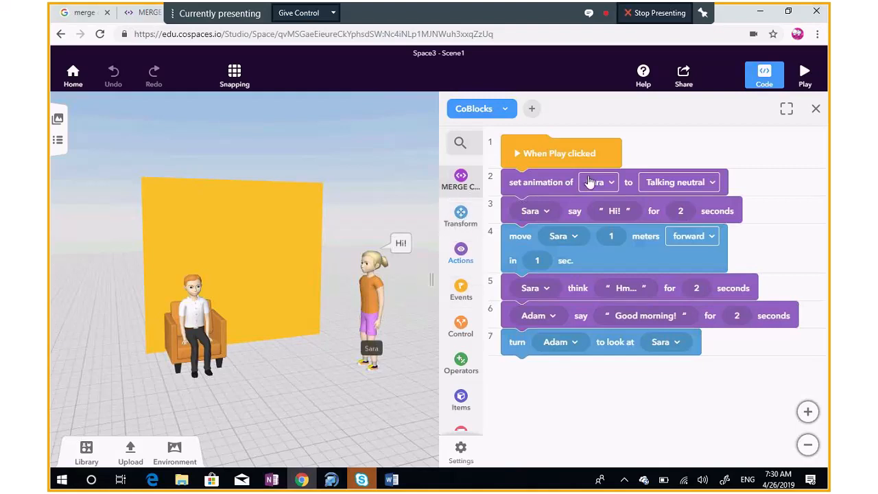
Insert a set animation block for Adam after his "Good morning!" line and set the animation to In love
{"action": "left_click", "coordinate": [461, 252]}
{"action": "left_click_drag", "start_coordinate": [568, 221], "coordinate": [677, 345]}
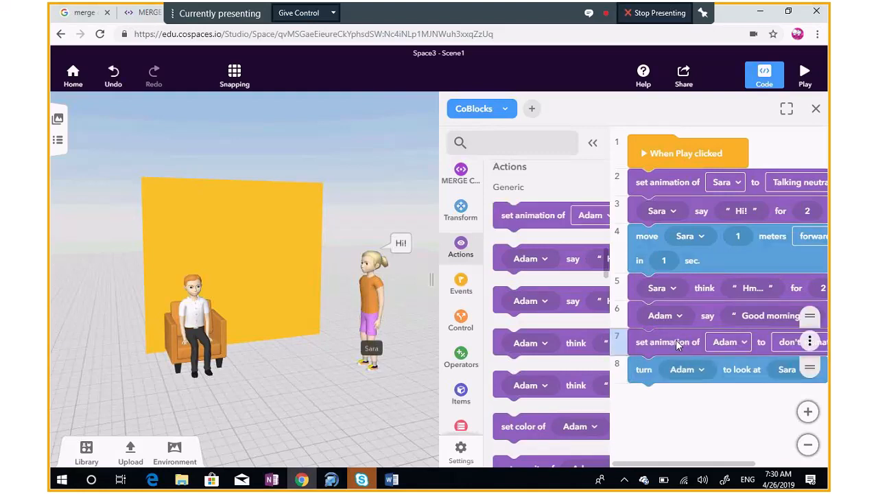
{"action": "left_click", "coordinate": [800, 341]}
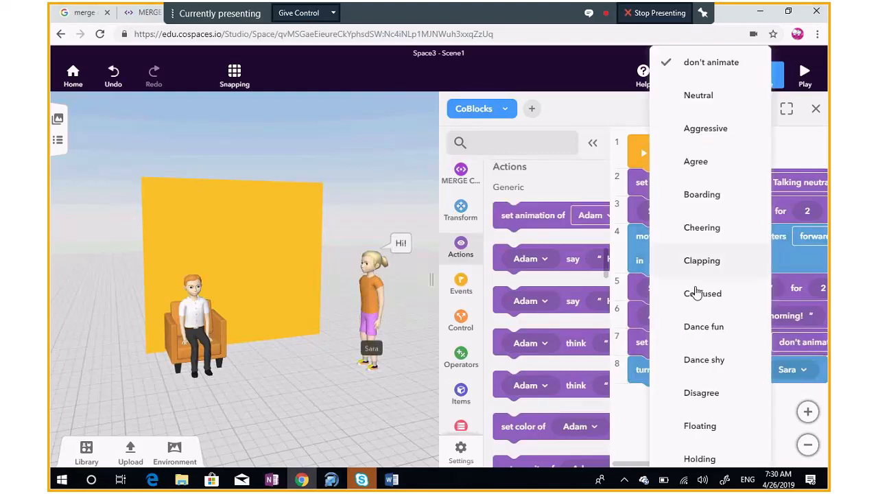
{"action": "scroll", "coordinate": [727, 386], "scroll_direction": "down", "scroll_amount": 5}
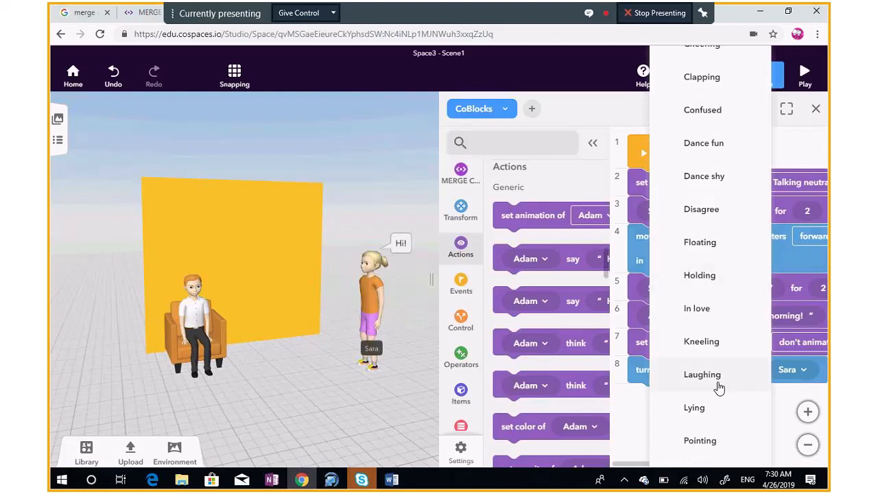
{"action": "left_click", "coordinate": [699, 315]}
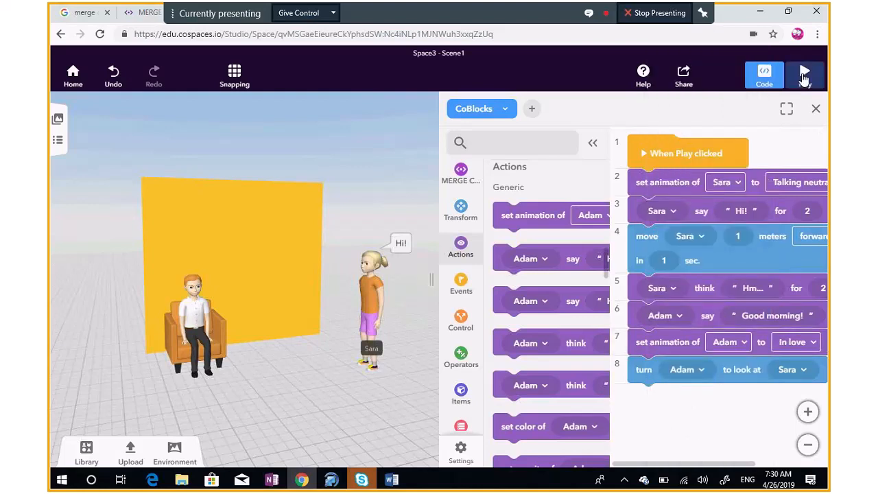
Play the scene to check Adam's new animation, and return to the editor
{"action": "left_click", "coordinate": [805, 75]}
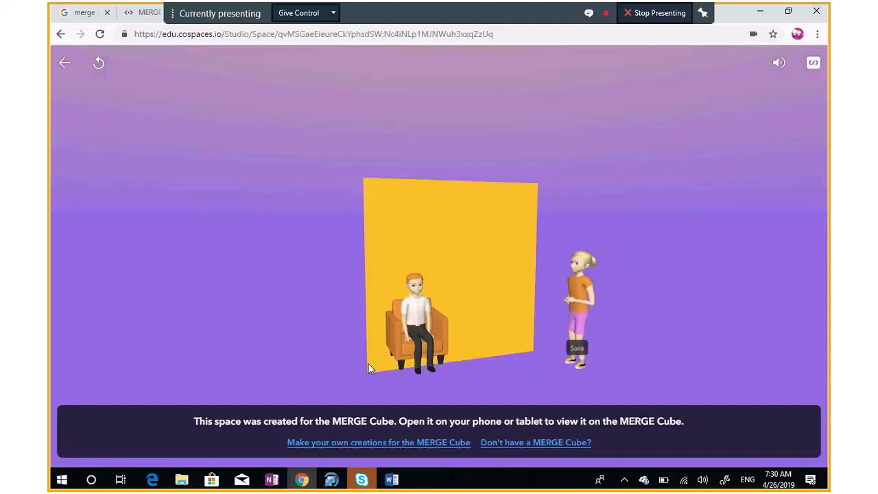
{"action": "left_click", "coordinate": [442, 344]}
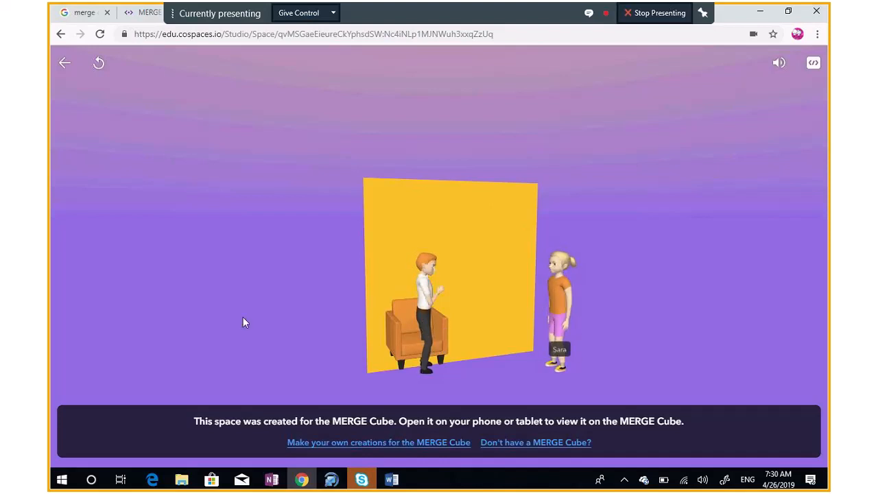
{"action": "left_click", "coordinate": [69, 62]}
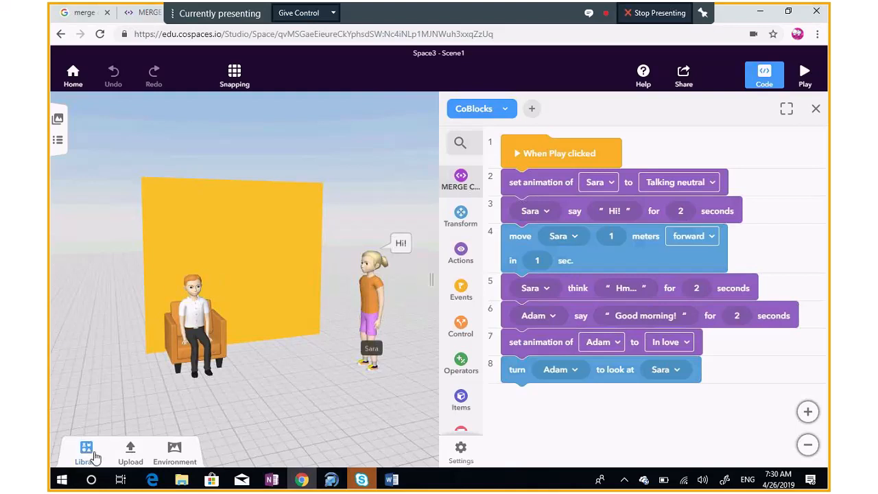
Place a flat Square from the Building objects in front of the armchair and scale it up to floor size
{"action": "left_click", "coordinate": [96, 456]}
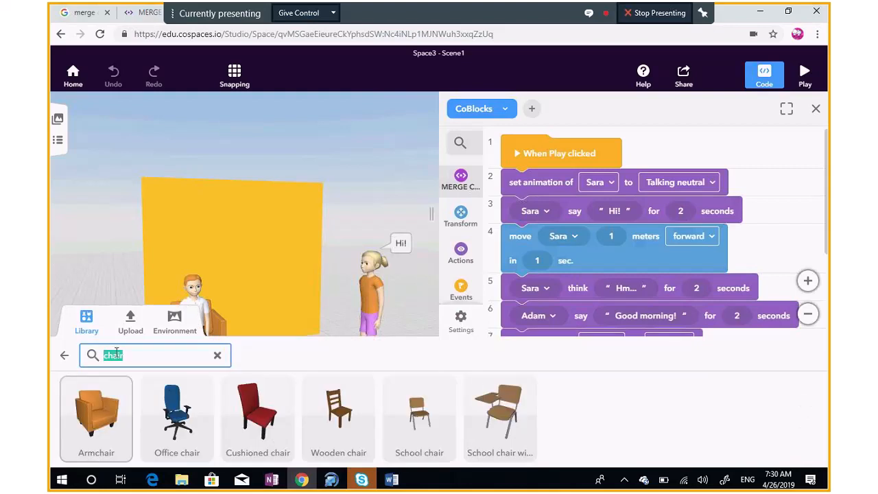
{"action": "left_click", "coordinate": [64, 356]}
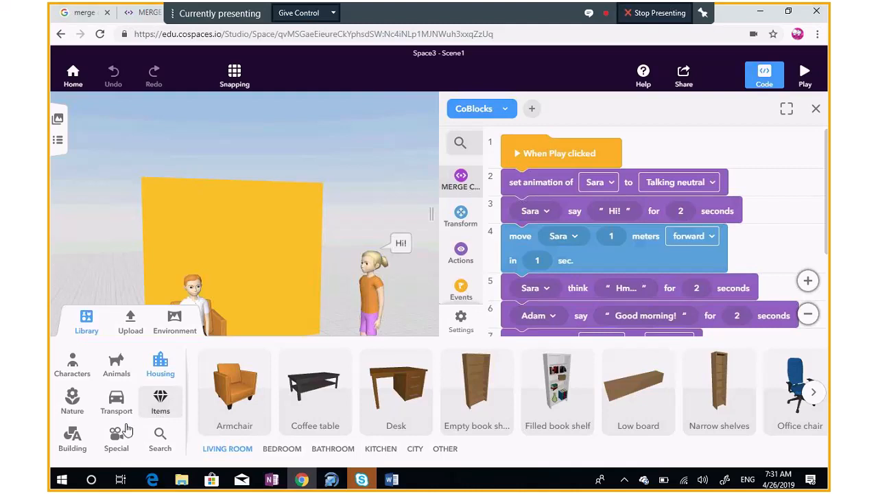
{"action": "left_click", "coordinate": [72, 439]}
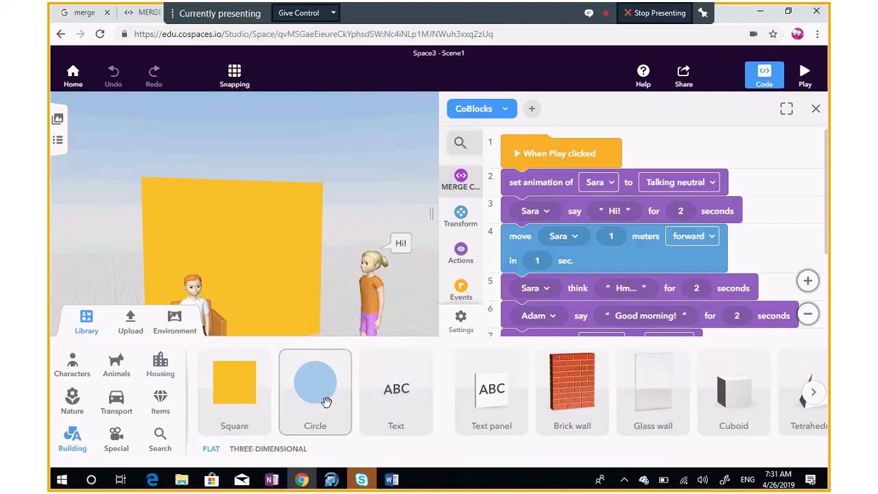
{"action": "left_click_drag", "start_coordinate": [234, 382], "coordinate": [264, 379]}
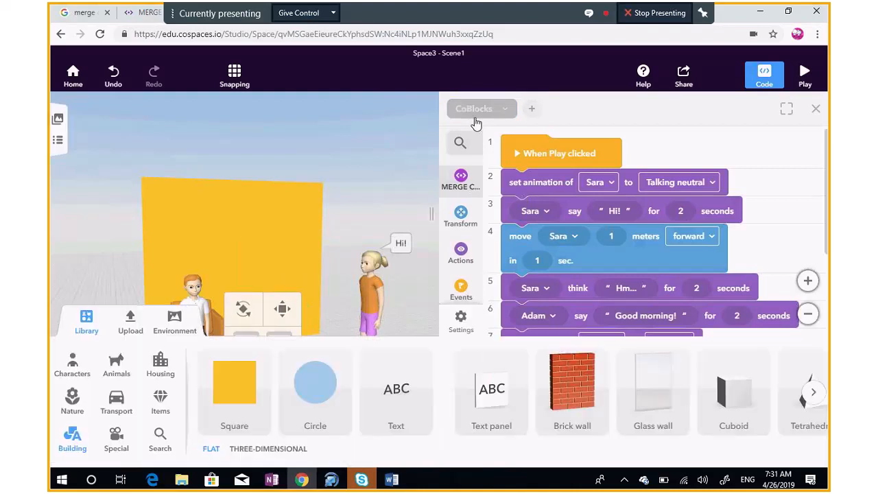
{"action": "left_click", "coordinate": [78, 331]}
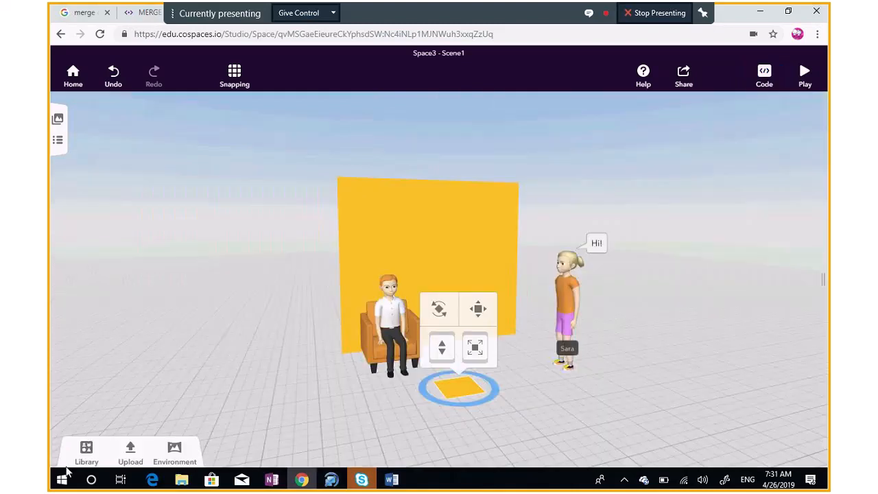
{"action": "left_click_drag", "start_coordinate": [475, 349], "coordinate": [536, 200]}
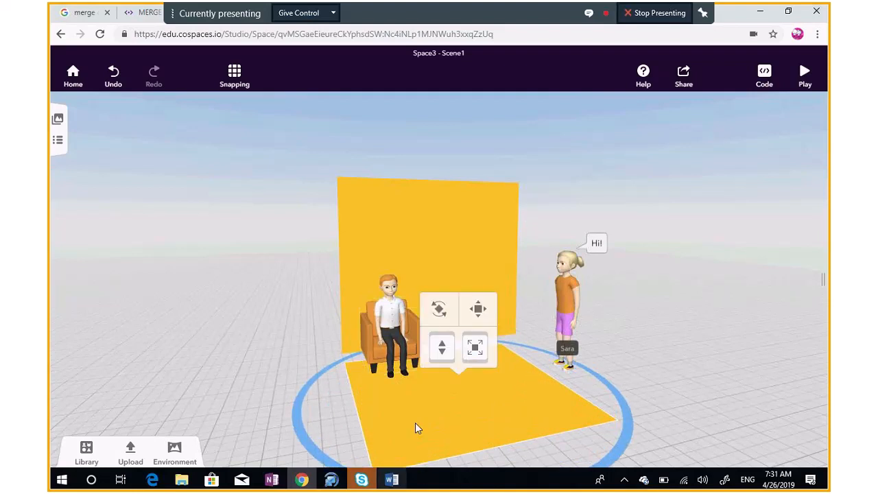
Move and enlarge the floor square so it lies under the armchair and Sara against the wall, and lock it
{"action": "left_click_drag", "start_coordinate": [415, 423], "coordinate": [405, 410]}
{"action": "left_click_drag", "start_coordinate": [472, 323], "coordinate": [484, 303]}
{"action": "left_click_drag", "start_coordinate": [475, 407], "coordinate": [465, 385]}
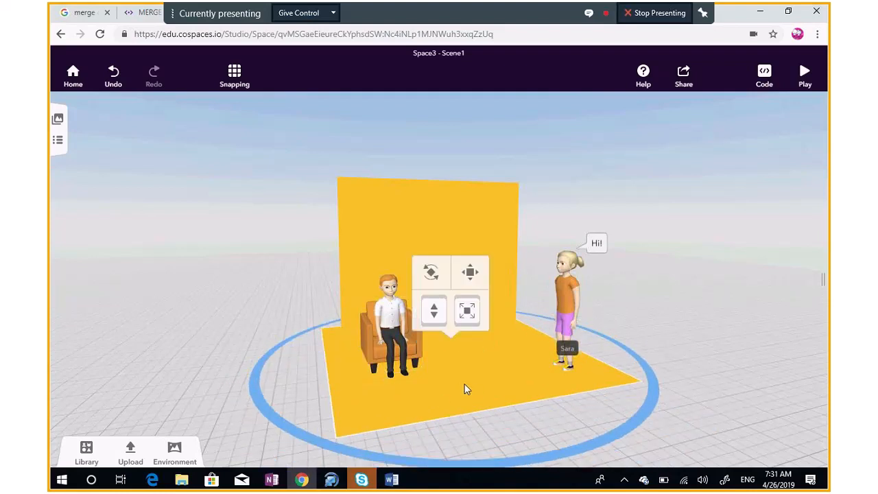
{"action": "right_click", "coordinate": [464, 384]}
{"action": "left_click", "coordinate": [495, 396]}
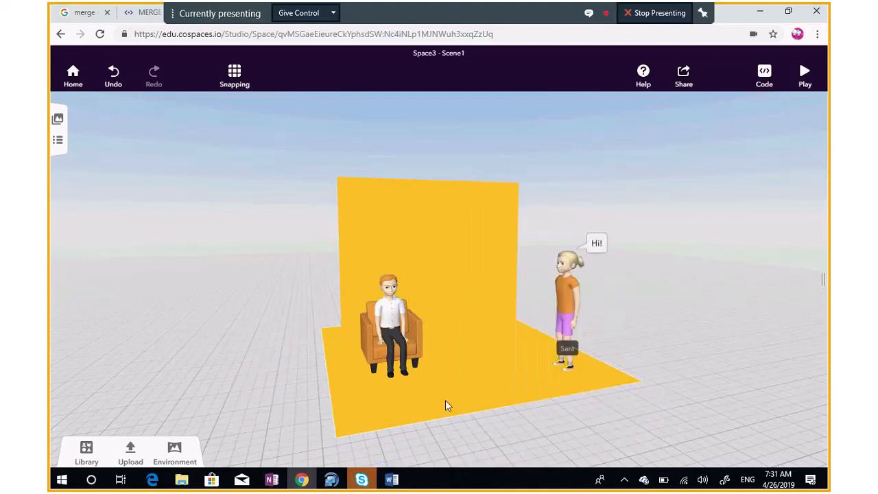
Recolor the floor square to light peach
{"action": "left_click_drag", "start_coordinate": [430, 382], "coordinate": [418, 417]}
{"action": "right_click", "coordinate": [419, 415]}
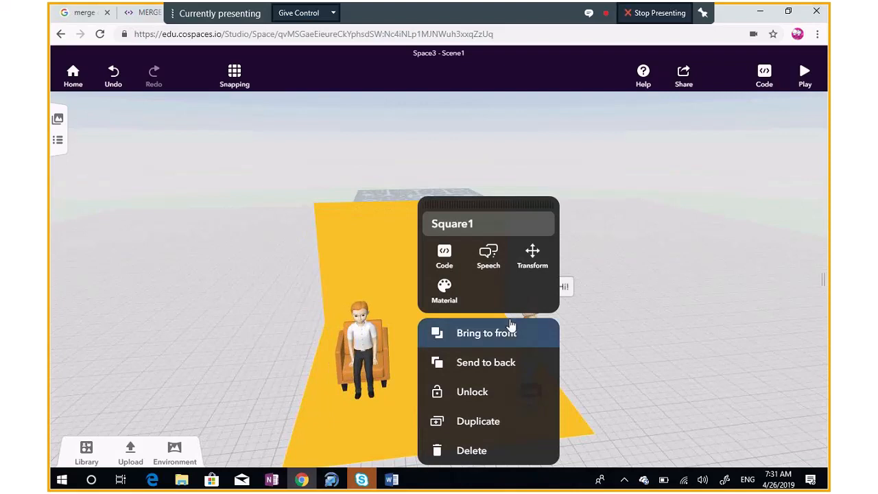
{"action": "left_click", "coordinate": [453, 287]}
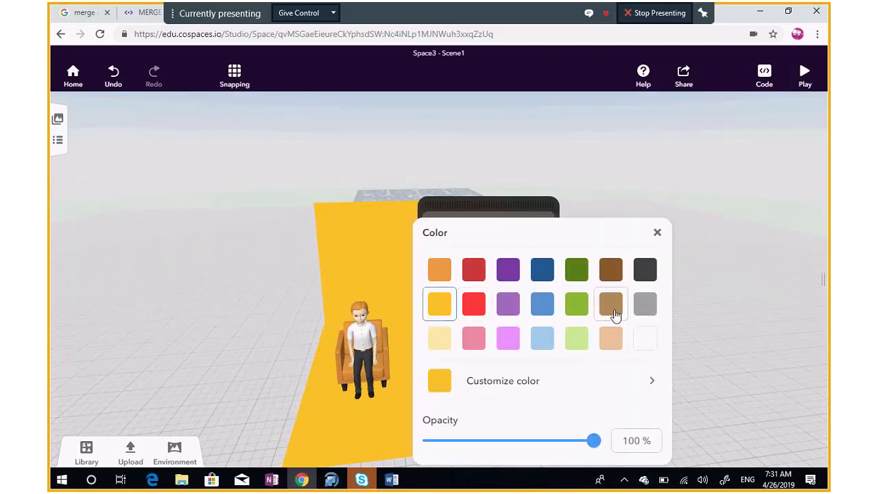
{"action": "left_click", "coordinate": [610, 336]}
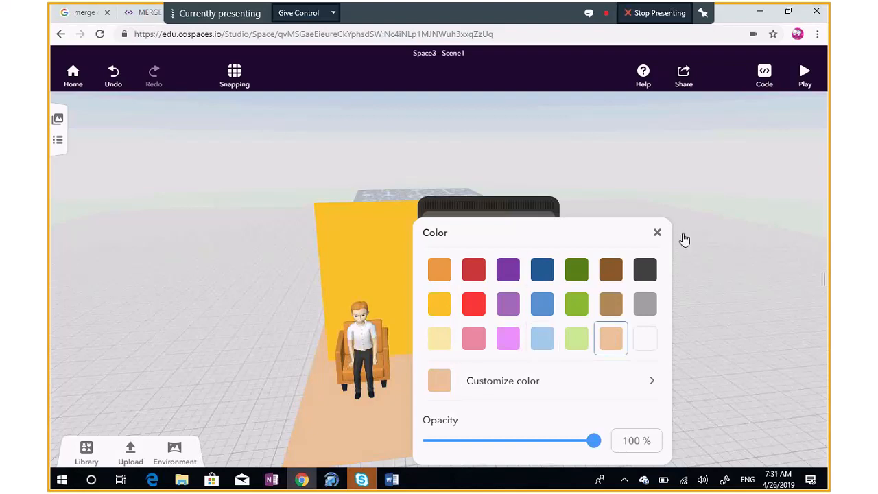
{"action": "left_click", "coordinate": [658, 233]}
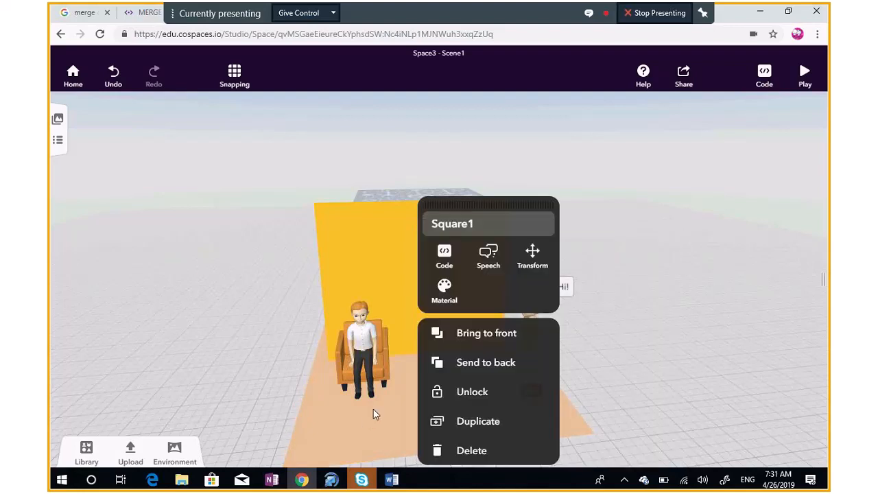
{"action": "left_click_drag", "start_coordinate": [373, 412], "coordinate": [398, 406]}
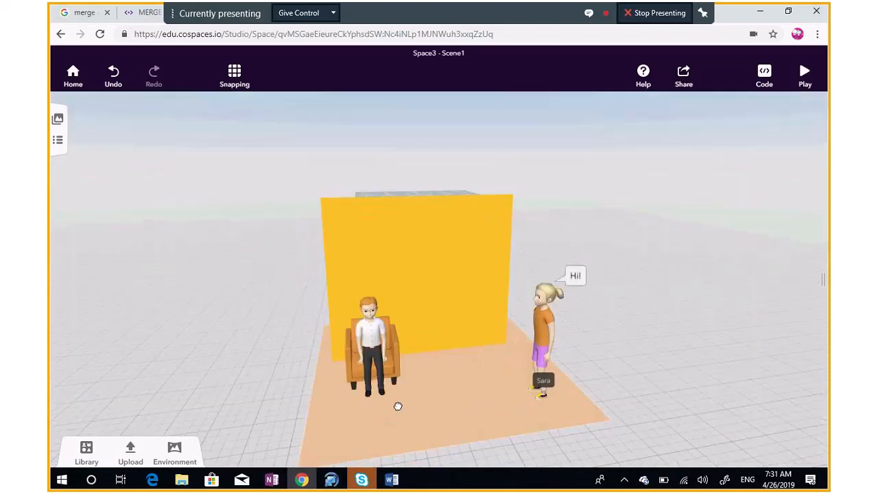
Add a Coffee table from the living room furniture, enlarge it, and position it between Adam's armchair and Sara
{"action": "left_click", "coordinate": [90, 452]}
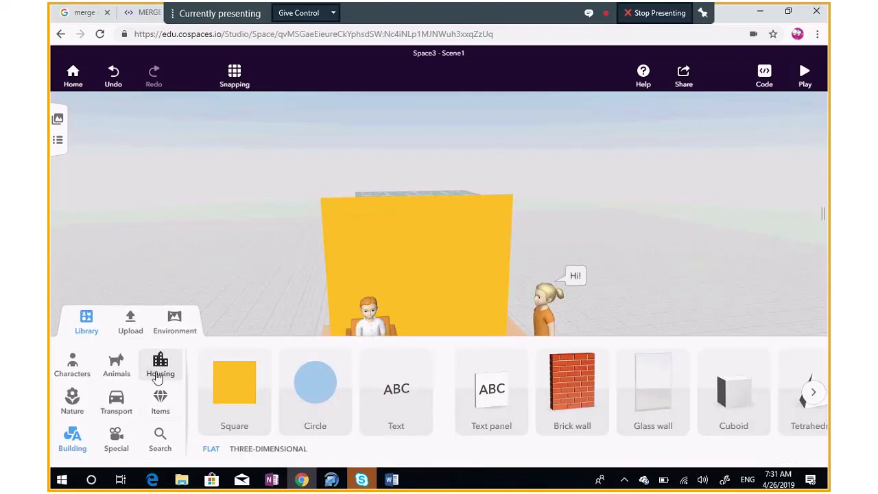
{"action": "left_click", "coordinate": [159, 374]}
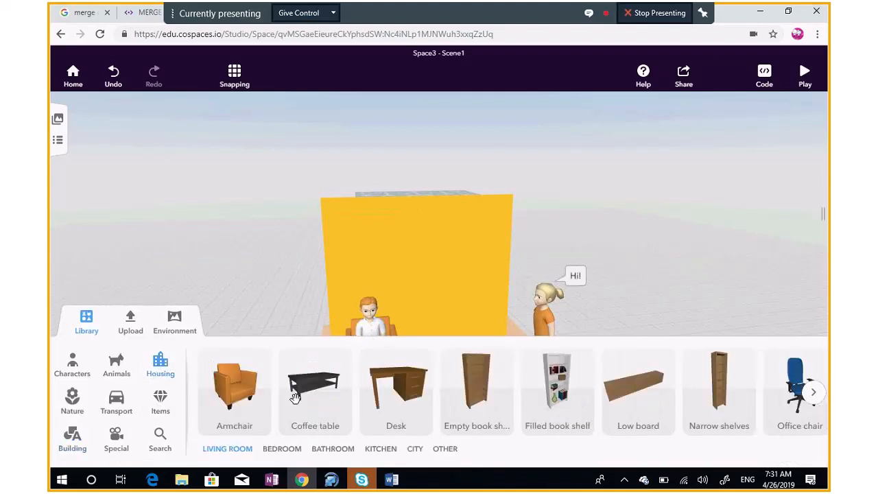
{"action": "left_click_drag", "start_coordinate": [295, 398], "coordinate": [448, 369]}
{"action": "left_click_drag", "start_coordinate": [464, 317], "coordinate": [464, 298]}
{"action": "left_click", "coordinate": [239, 317]}
{"action": "left_click", "coordinate": [95, 331]}
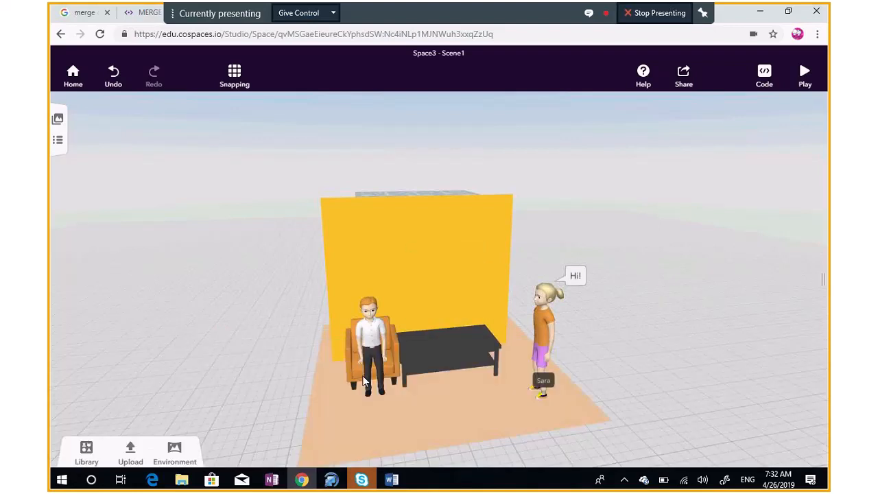
{"action": "left_click", "coordinate": [439, 351]}
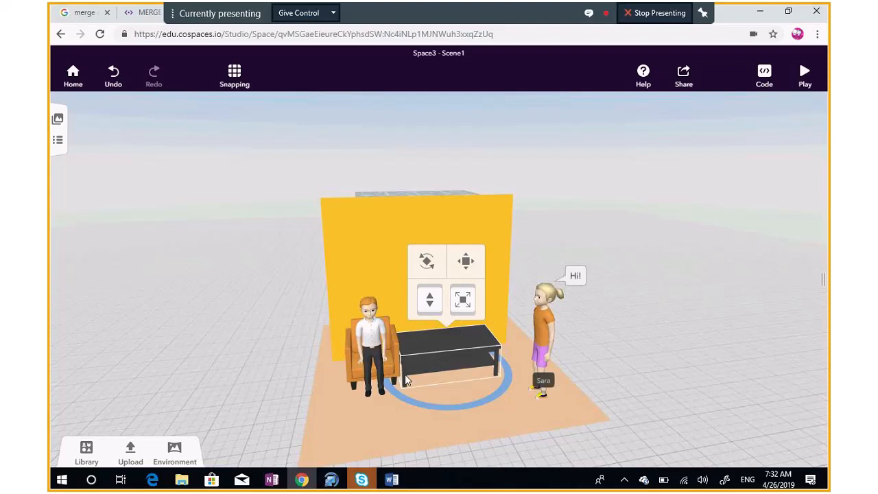
{"action": "left_click_drag", "start_coordinate": [433, 355], "coordinate": [453, 358]}
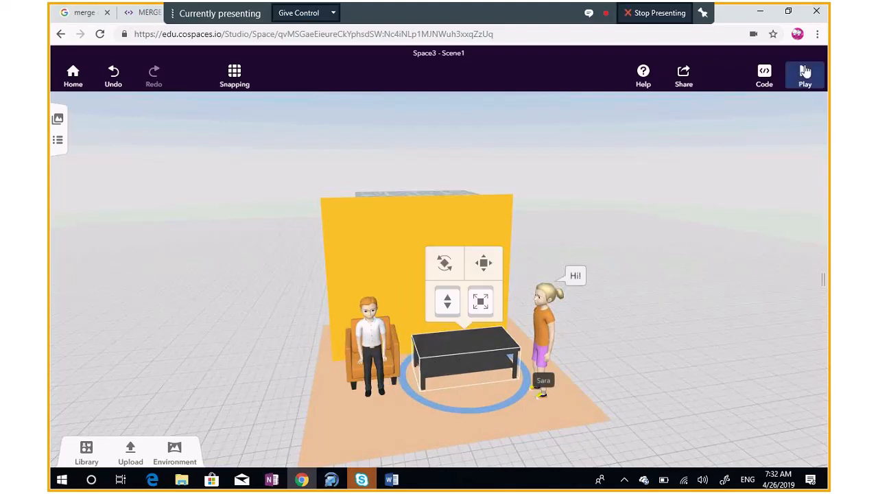
Insert a wait for 1 sec. block before Adam's In love animation and play the scene to test it
{"action": "left_click", "coordinate": [763, 81]}
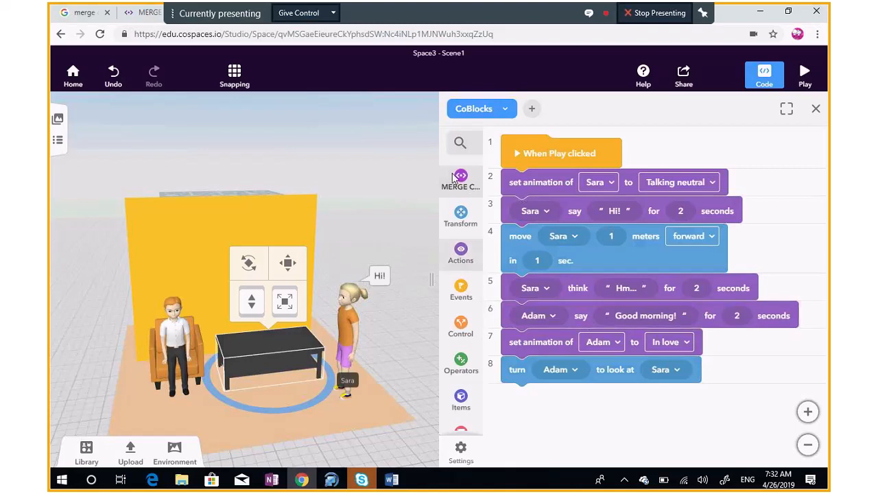
{"action": "left_click", "coordinate": [460, 143]}
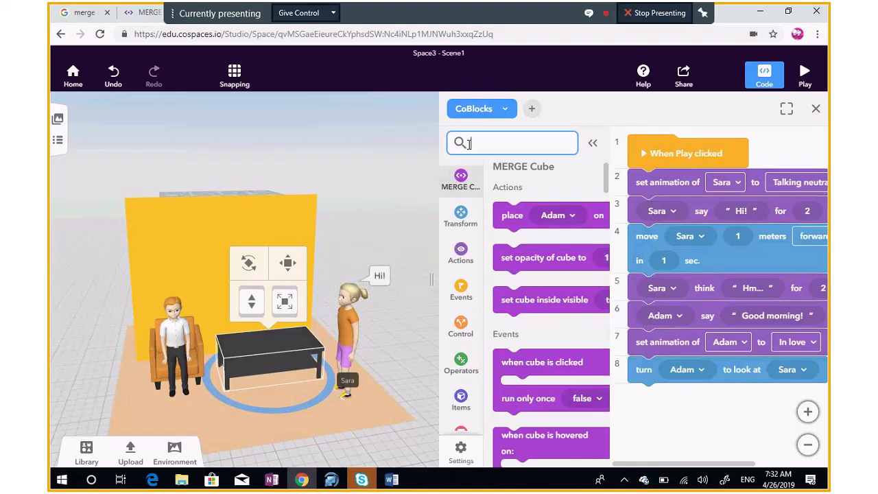
{"action": "type", "text": "wa"}
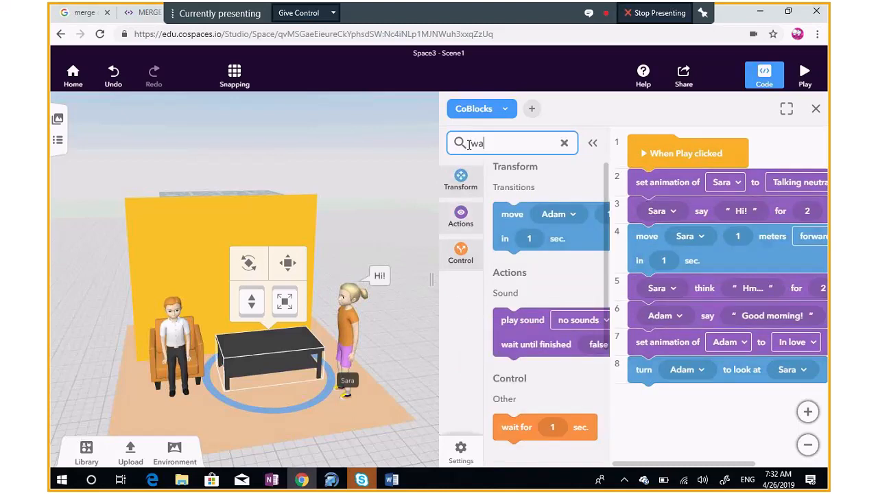
{"action": "left_click_drag", "start_coordinate": [516, 436], "coordinate": [658, 343]}
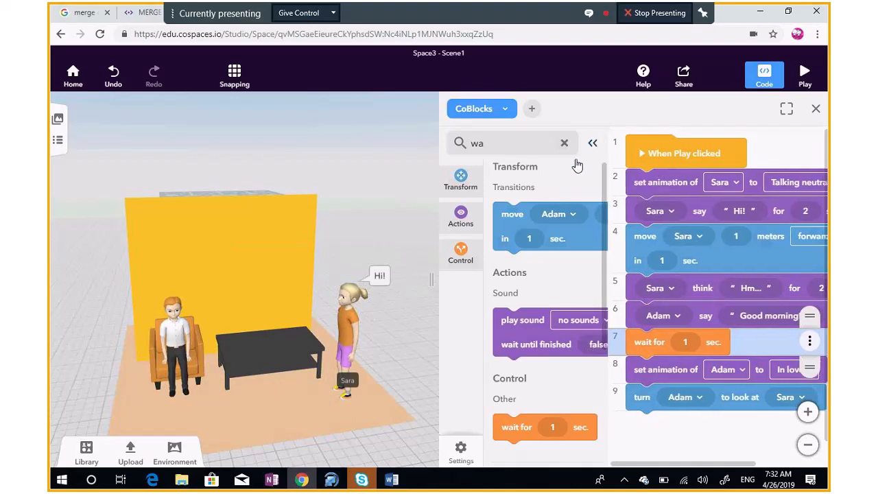
{"action": "left_click", "coordinate": [592, 145]}
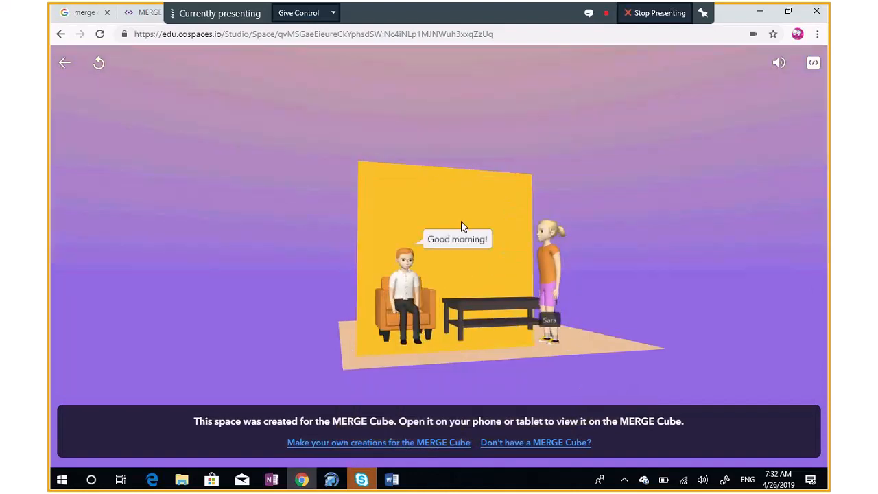
{"action": "left_click", "coordinate": [406, 283]}
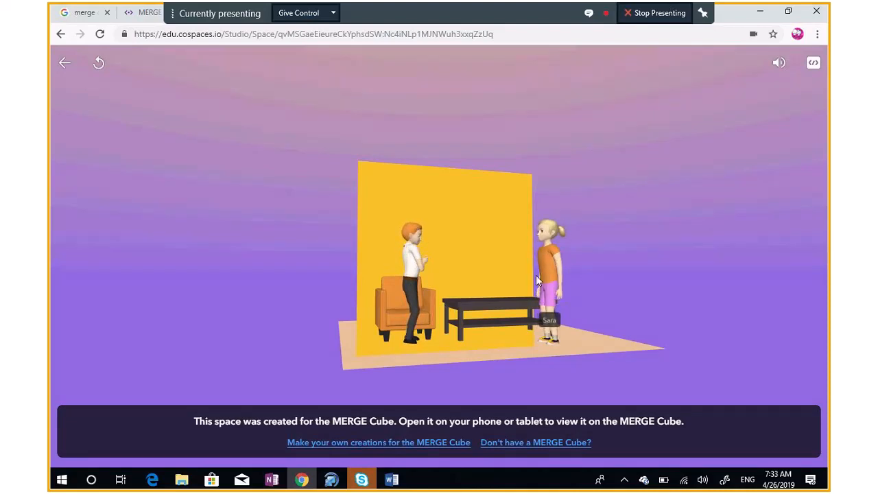
{"action": "left_click", "coordinate": [65, 64]}
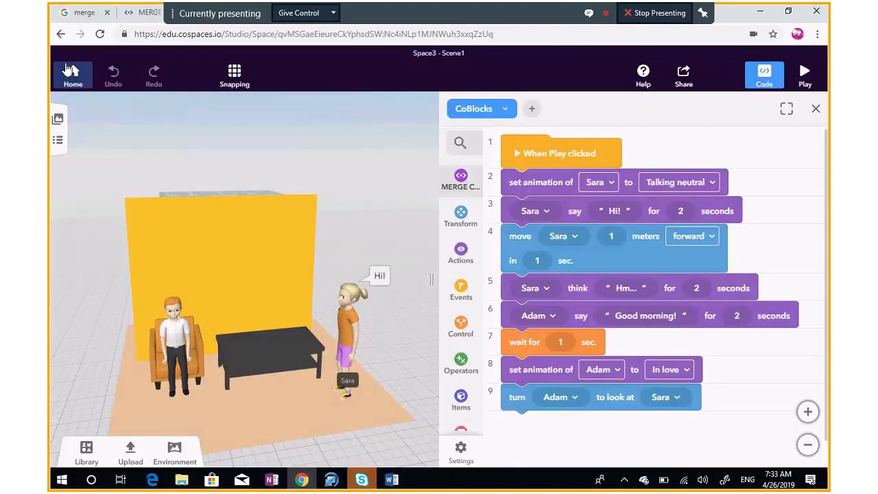
Append a block to the end of the script that turns Adam clockwise by 180° in 1 second
{"action": "left_click", "coordinate": [461, 215]}
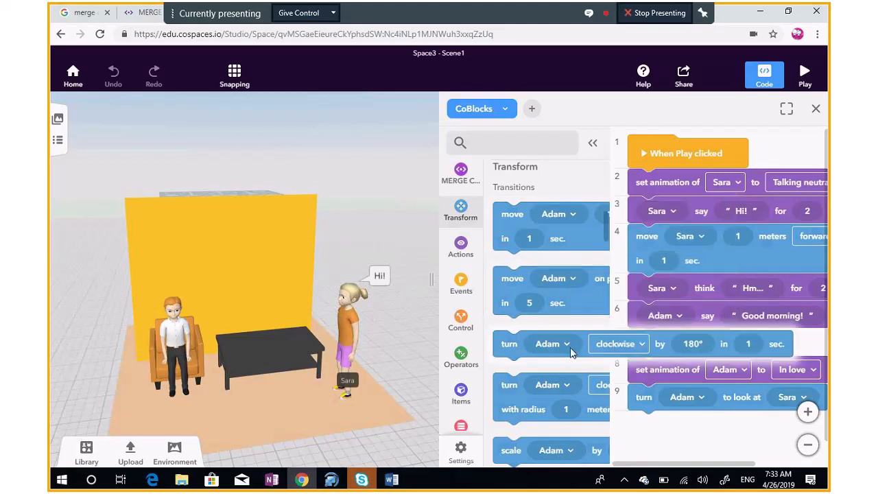
{"action": "left_click_drag", "start_coordinate": [571, 351], "coordinate": [705, 432]}
{"action": "left_click", "coordinate": [769, 81]}
{"action": "left_click", "coordinate": [764, 75]}
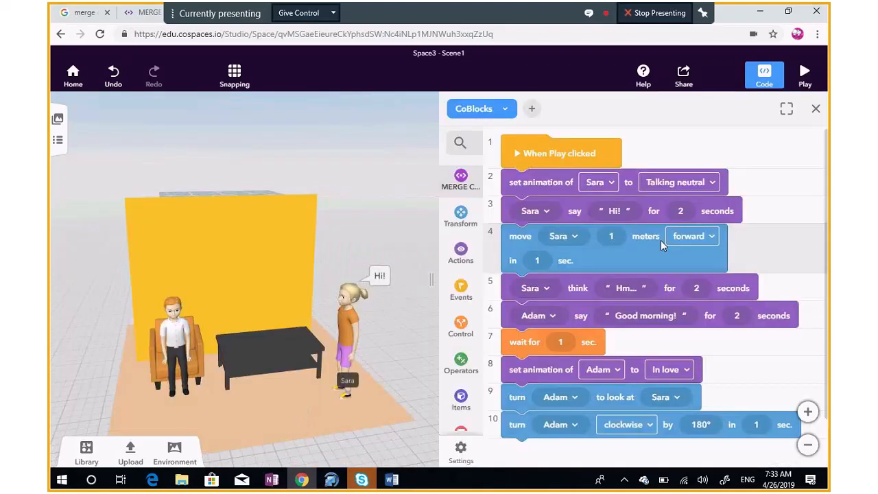
{"action": "scroll", "coordinate": [652, 309], "scroll_direction": "down", "scroll_amount": 1}
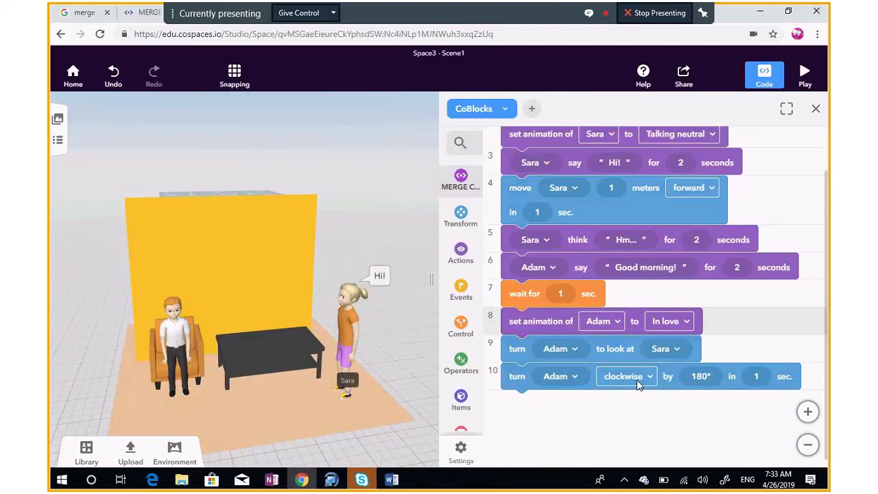
{"action": "left_click", "coordinate": [699, 377]}
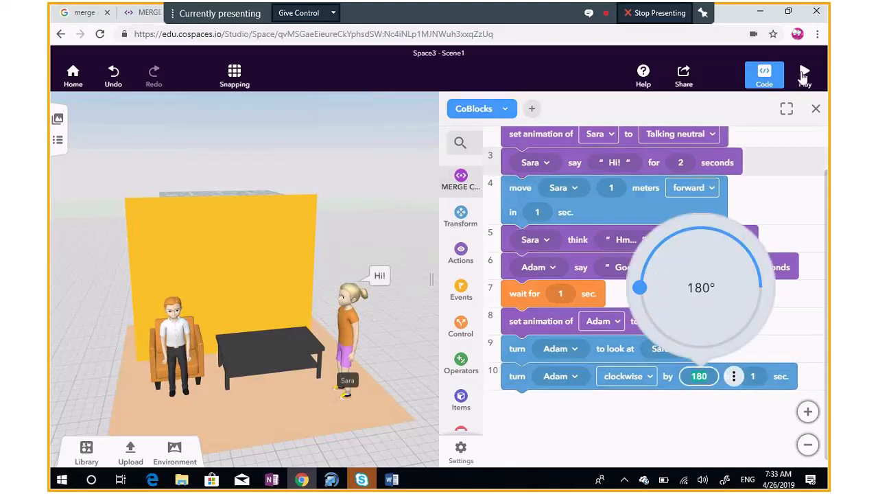
Play the scene to examine how Adam turns after greeting Sara, and return to the editor
{"action": "left_click", "coordinate": [805, 73]}
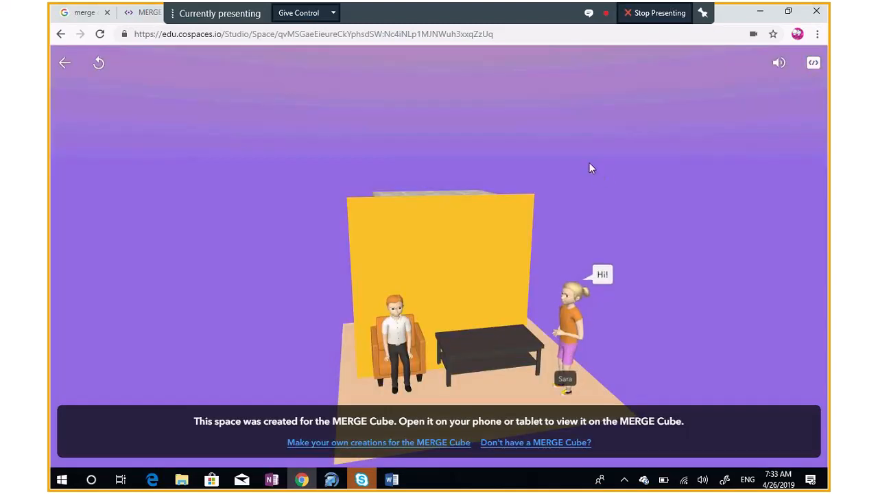
{"action": "scroll", "coordinate": [589, 164], "scroll_direction": "down", "scroll_amount": 2}
{"action": "left_click_drag", "start_coordinate": [502, 157], "coordinate": [487, 147]}
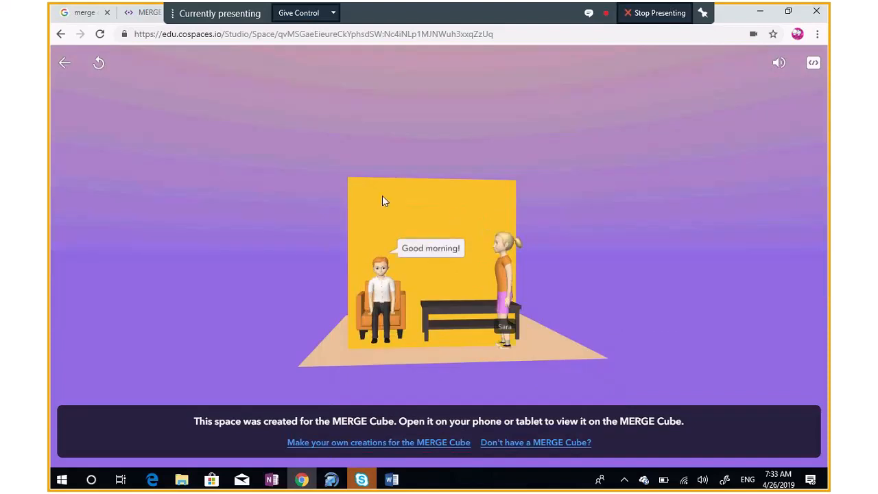
{"action": "left_click", "coordinate": [366, 311]}
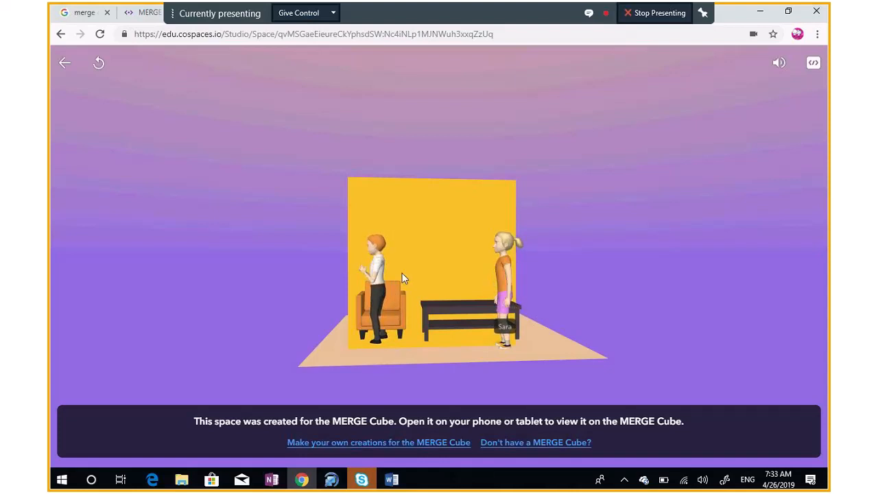
{"action": "left_click", "coordinate": [67, 65]}
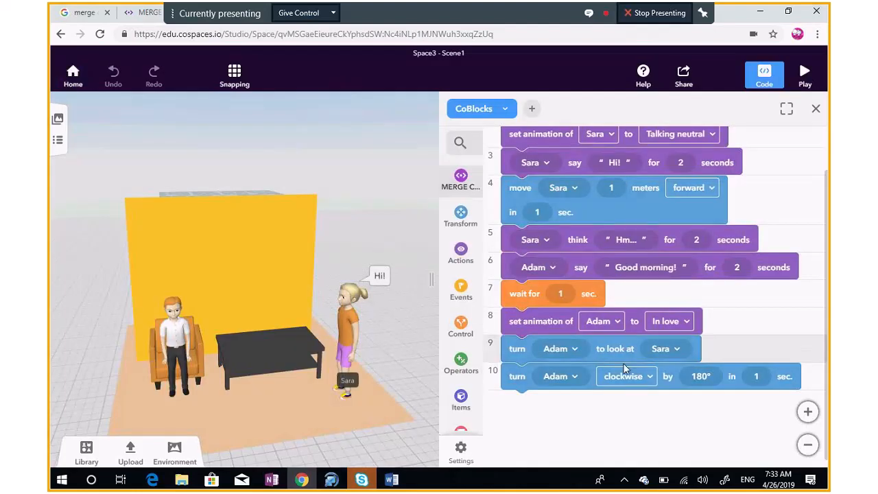
Set Adam's clockwise turn angle to 90° and play the scene to check his orientation
{"action": "left_click", "coordinate": [701, 376]}
{"action": "left_click_drag", "start_coordinate": [638, 288], "coordinate": [702, 234]}
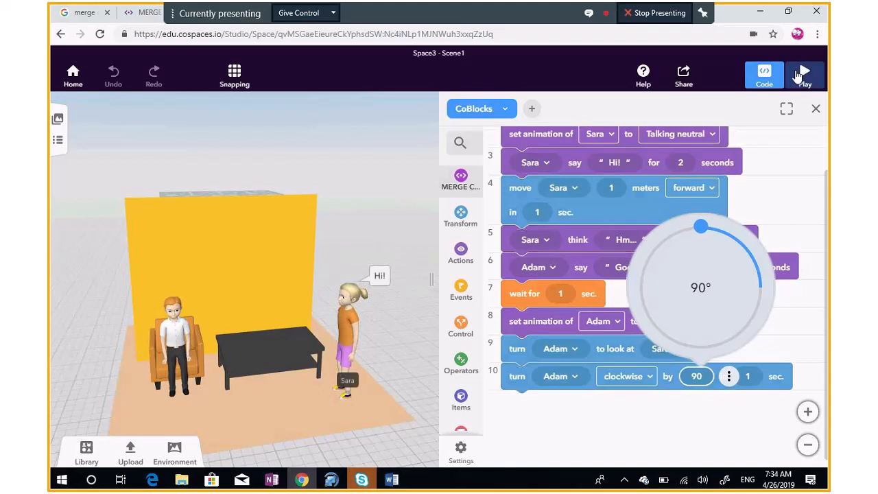
{"action": "left_click", "coordinate": [802, 75]}
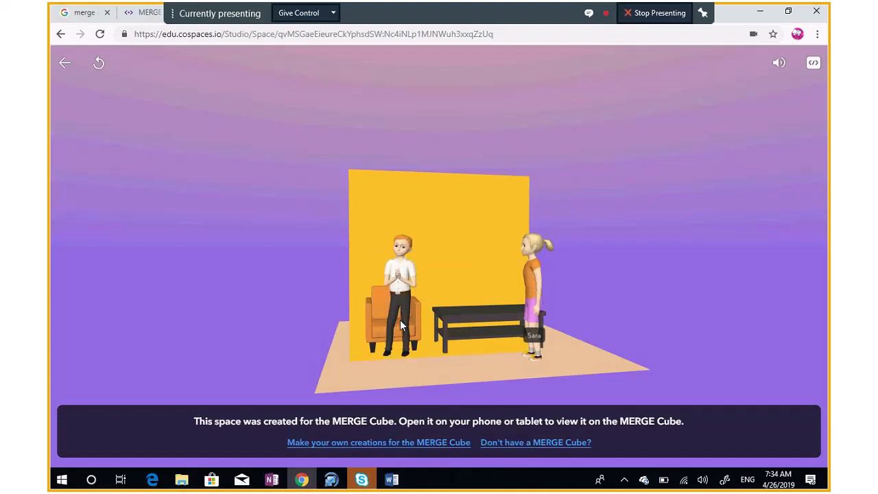
{"action": "left_click", "coordinate": [66, 66]}
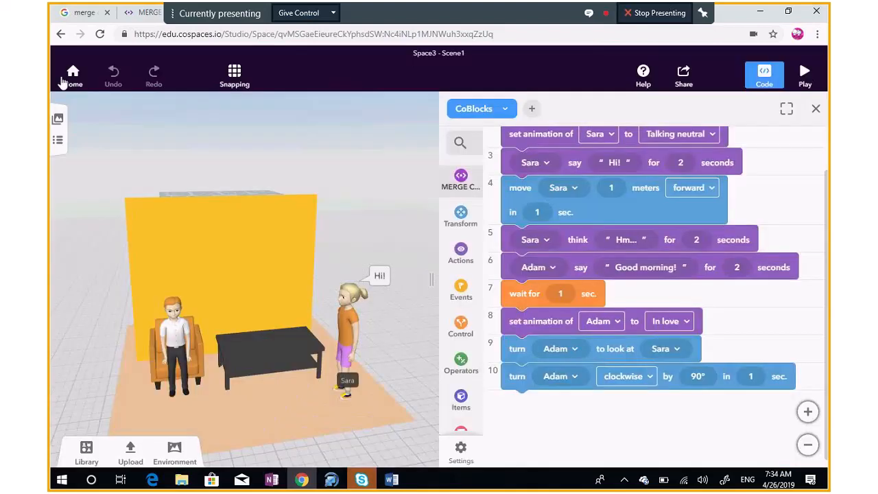
Switch the MERGE Cube behind the yellow wall to its inside view
{"action": "left_click_drag", "start_coordinate": [171, 201], "coordinate": [304, 279]}
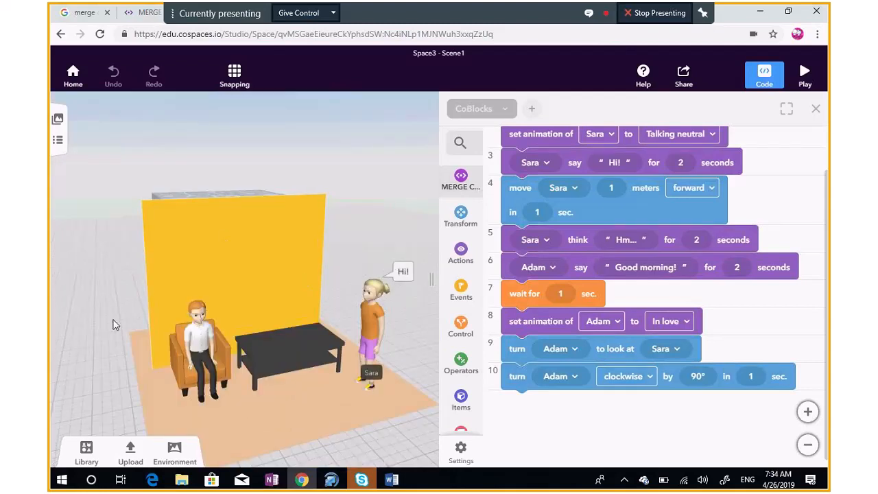
{"action": "left_click_drag", "start_coordinate": [116, 326], "coordinate": [343, 322]}
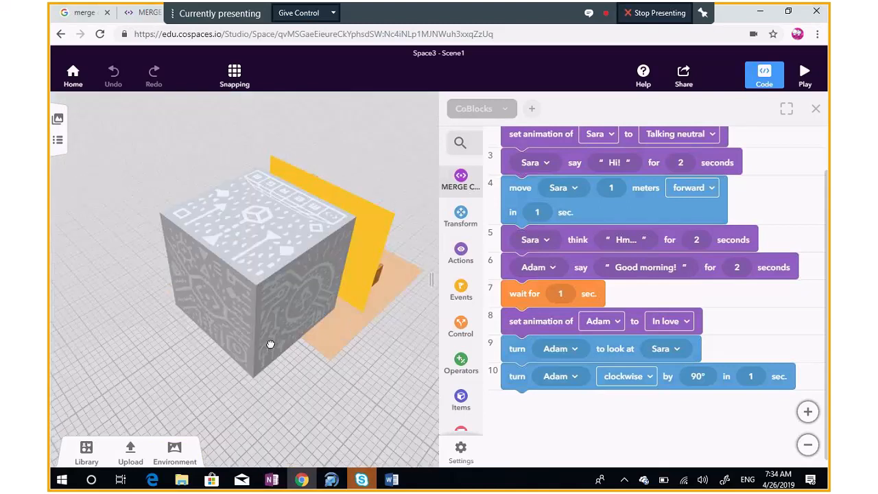
{"action": "left_click", "coordinate": [241, 262]}
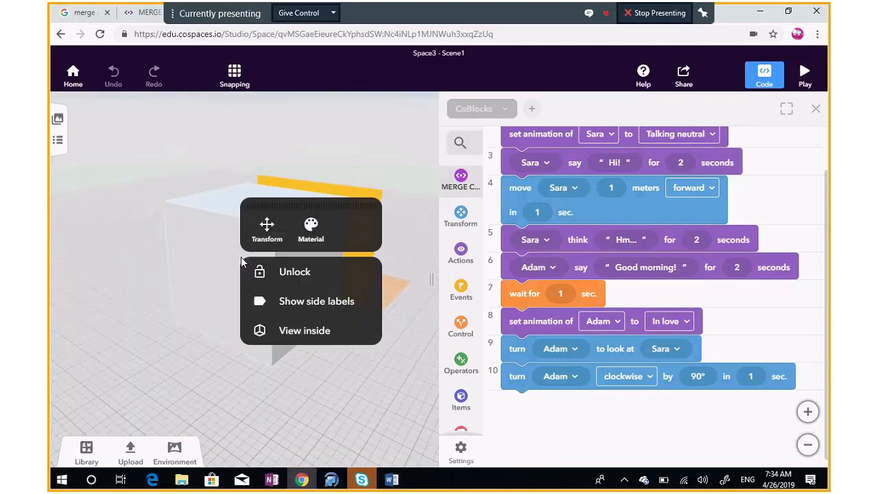
{"action": "left_click", "coordinate": [280, 333]}
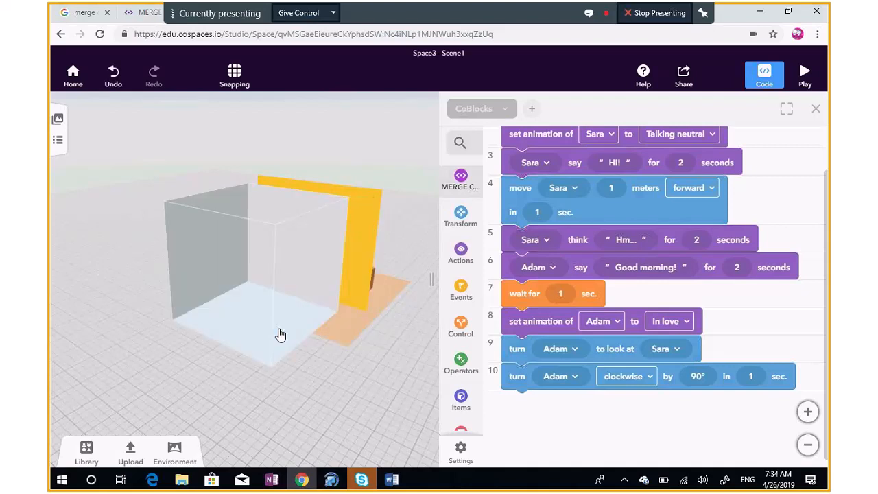
{"action": "left_click_drag", "start_coordinate": [281, 335], "coordinate": [303, 299]}
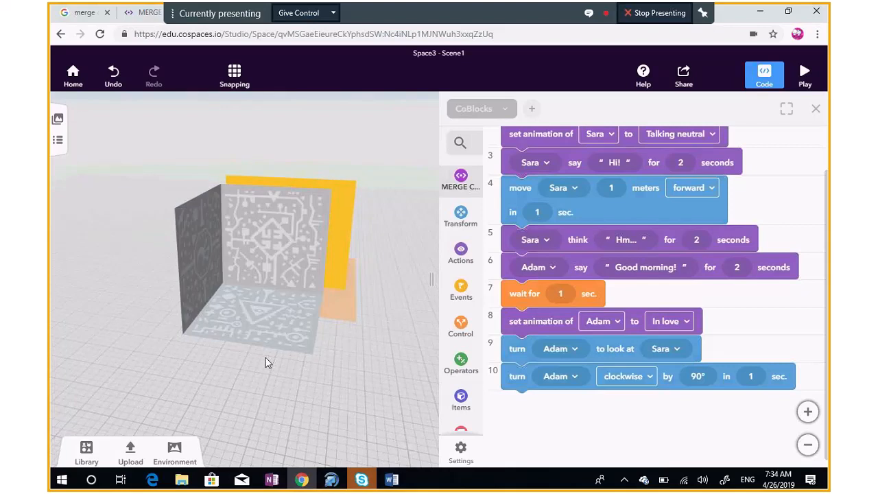
Add a Double bed from the Housing objects and place it on the floor inside the cube
{"action": "left_click", "coordinate": [93, 455]}
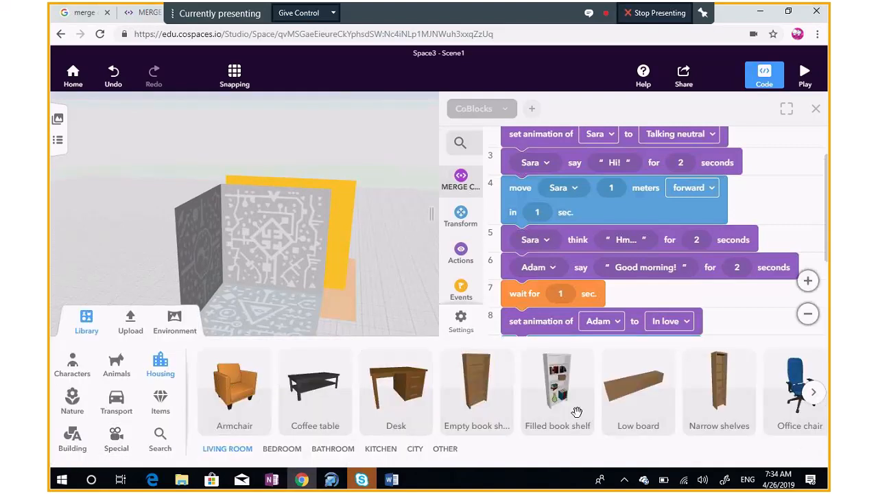
{"action": "left_click", "coordinate": [813, 392]}
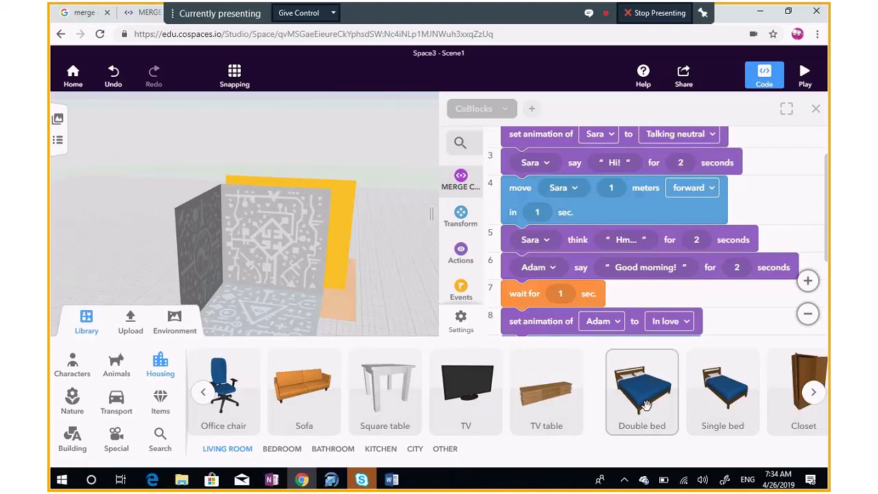
{"action": "left_click", "coordinate": [243, 333]}
{"action": "left_click_drag", "start_coordinate": [242, 333], "coordinate": [258, 325]}
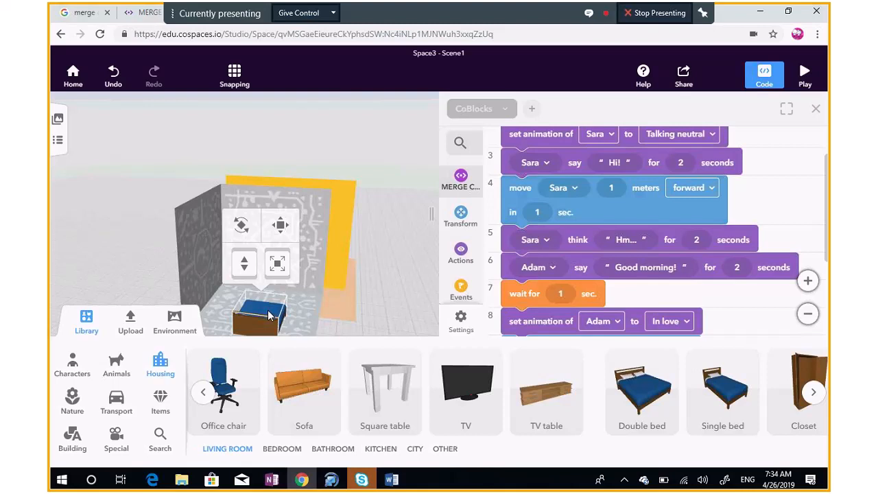
Rotate the bed so its headboard faces the cube's patterned back wall, and move it further into the cube
{"action": "left_click", "coordinate": [241, 225]}
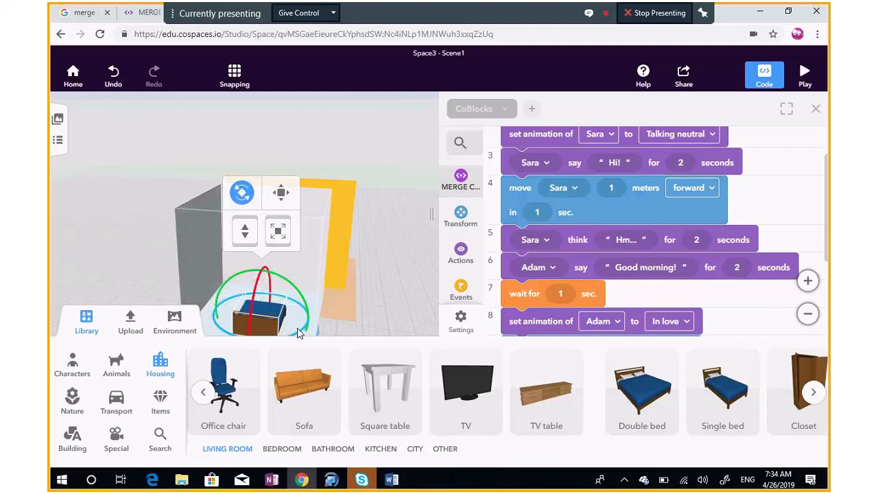
{"action": "left_click_drag", "start_coordinate": [299, 333], "coordinate": [234, 291]}
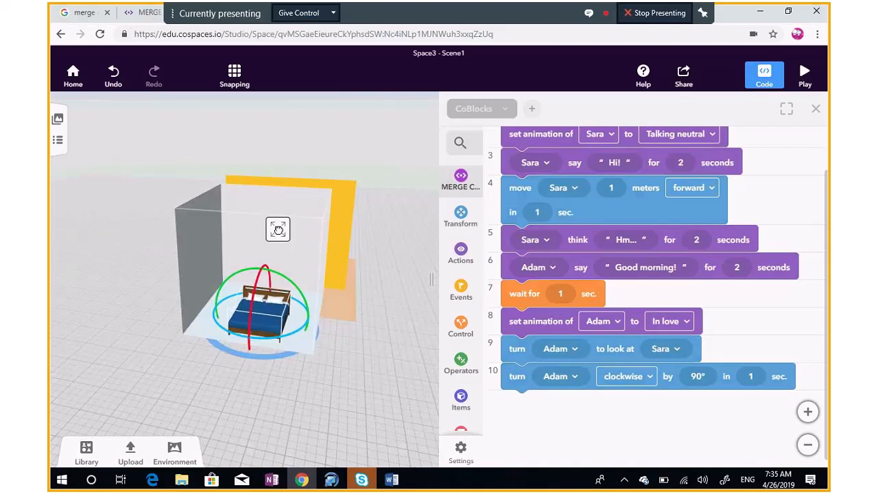
{"action": "left_click", "coordinate": [247, 327]}
{"action": "left_click_drag", "start_coordinate": [247, 327], "coordinate": [252, 316]}
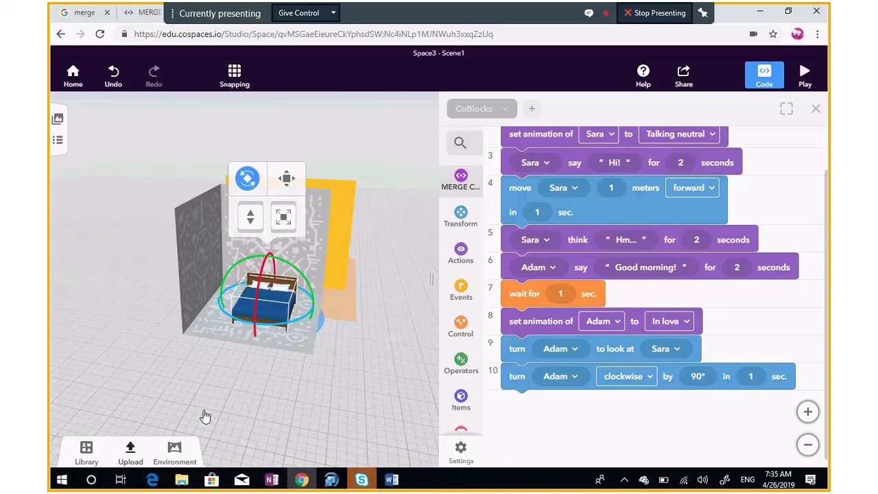
Add a Dog from the land animals near the front edge of the cube, beside the bed
{"action": "left_click", "coordinate": [94, 460]}
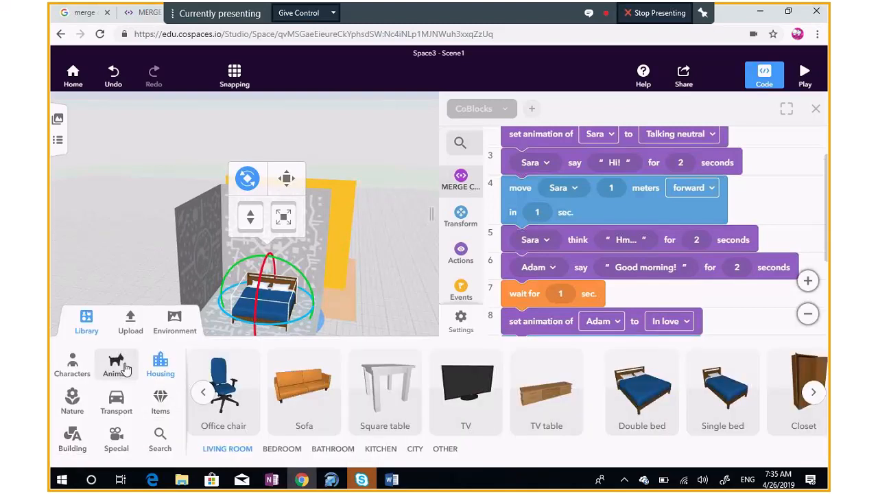
{"action": "left_click", "coordinate": [118, 367]}
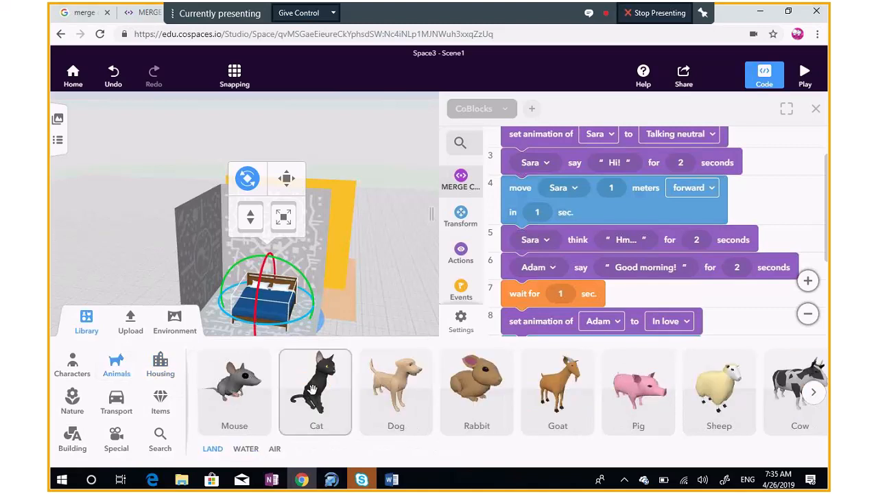
{"action": "left_click_drag", "start_coordinate": [388, 385], "coordinate": [319, 357]}
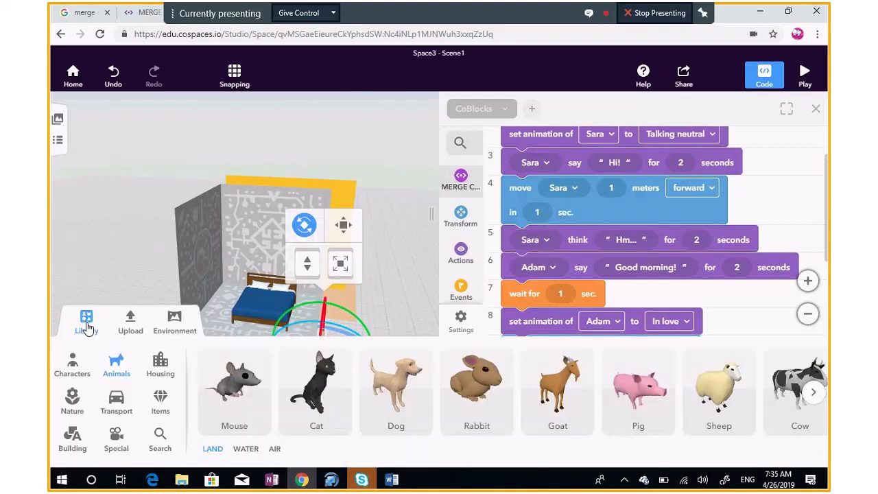
Add a Casual woman from the people characters just outside the cube, beyond the dog
{"action": "left_click", "coordinate": [70, 361]}
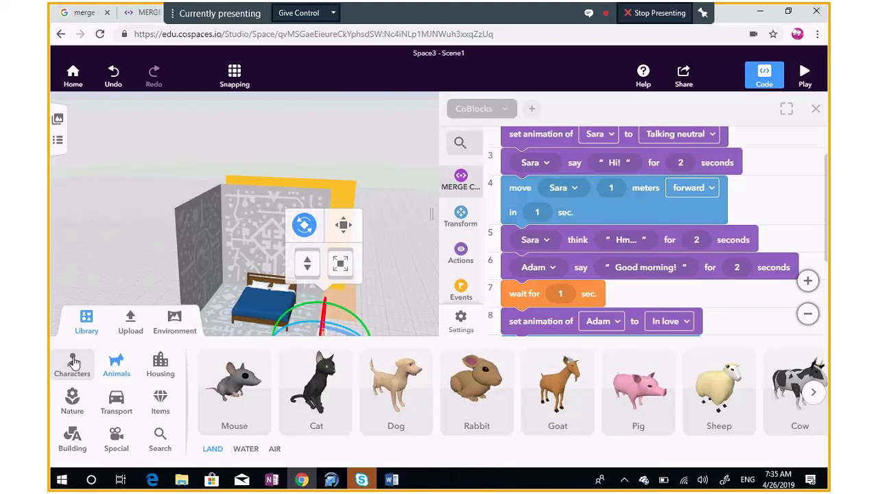
{"action": "left_click", "coordinate": [813, 392]}
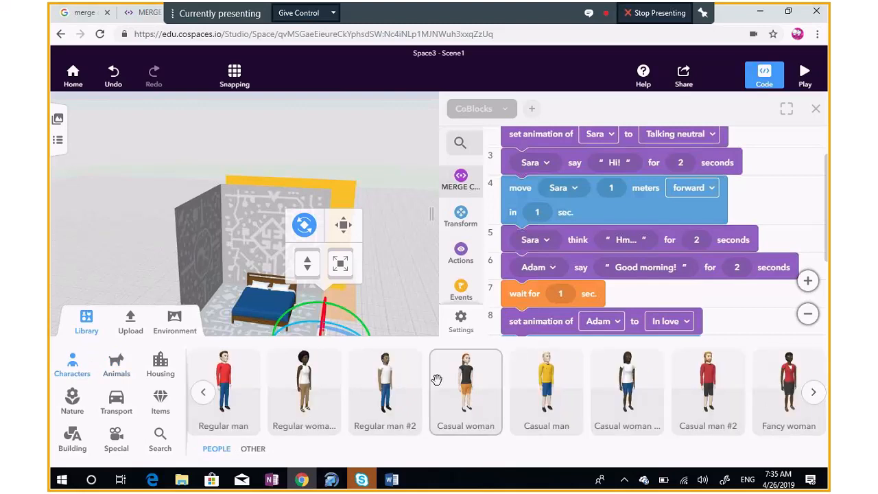
{"action": "left_click_drag", "start_coordinate": [436, 380], "coordinate": [368, 322]}
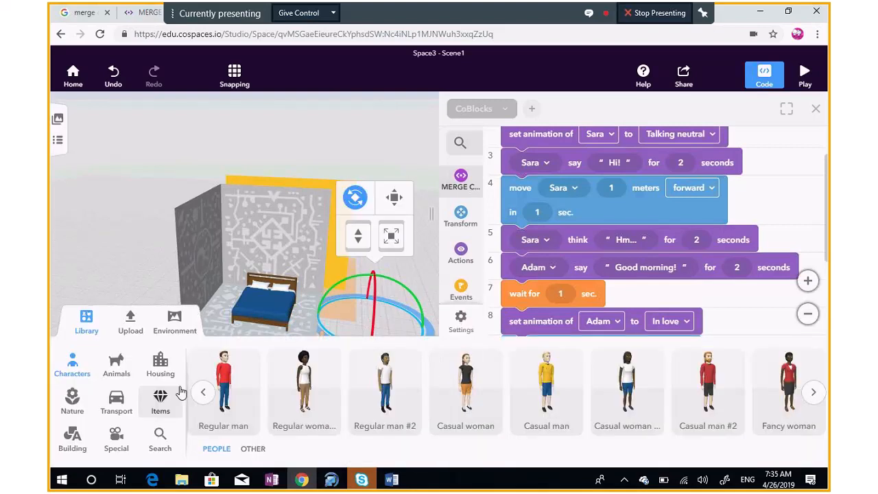
Turn the Casual woman around and move her to the edge of the cube's floor, right beside the bed
{"action": "left_click", "coordinate": [94, 325]}
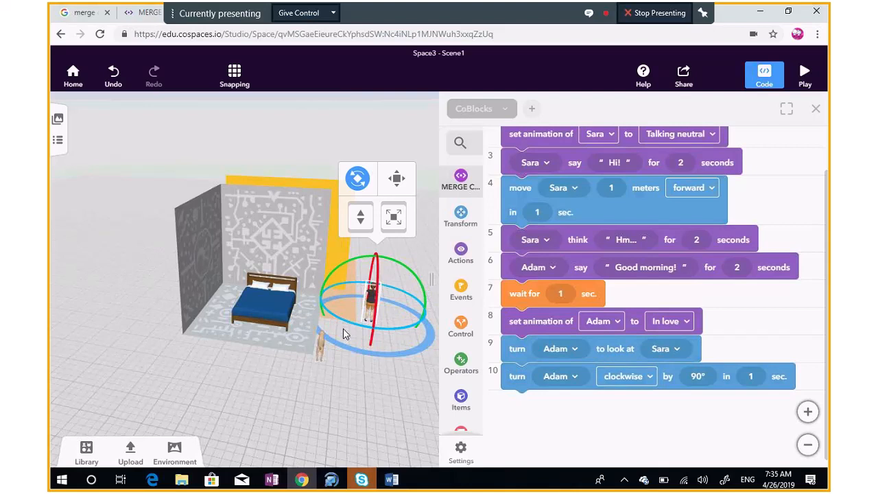
{"action": "left_click", "coordinate": [391, 333]}
{"action": "left_click_drag", "start_coordinate": [573, 336], "coordinate": [511, 352]}
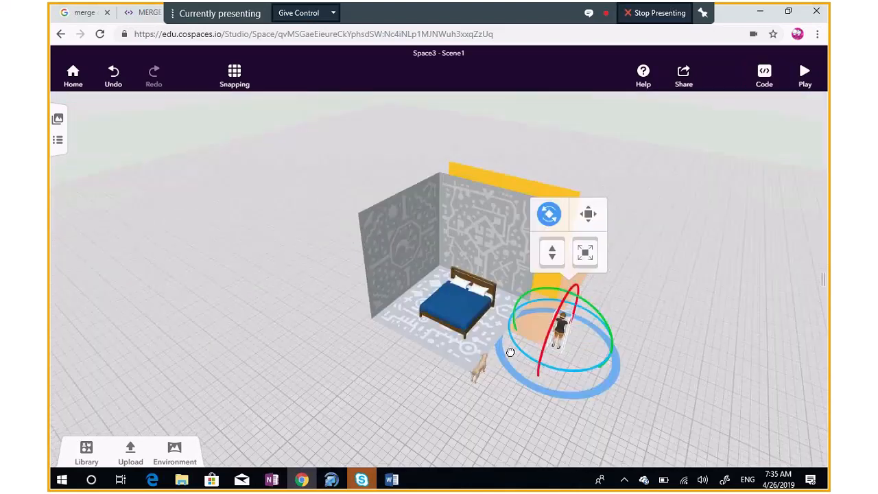
{"action": "left_click_drag", "start_coordinate": [534, 360], "coordinate": [609, 336]}
{"action": "left_click", "coordinate": [536, 314]}
{"action": "left_click_drag", "start_coordinate": [538, 320], "coordinate": [516, 310]}
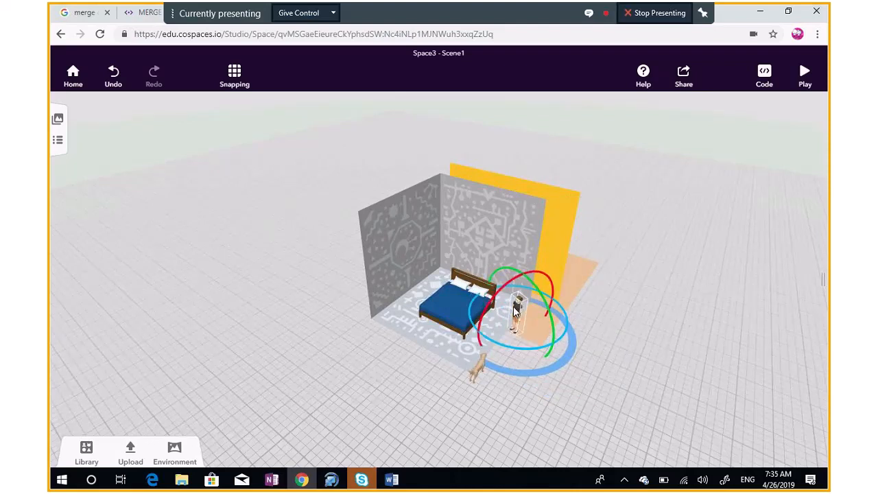
{"action": "left_click_drag", "start_coordinate": [607, 295], "coordinate": [692, 204]}
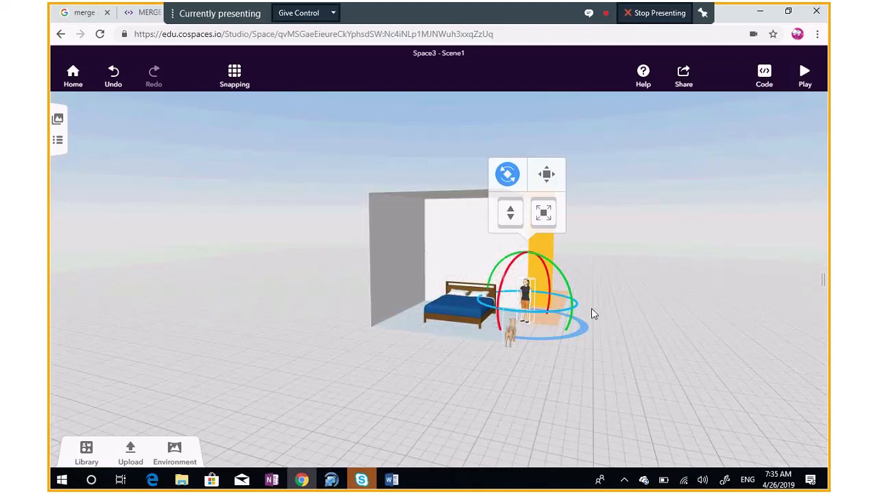
Play the scene, examine the cube's inside and outside from several angles, and return to the editor
{"action": "left_click", "coordinate": [803, 75]}
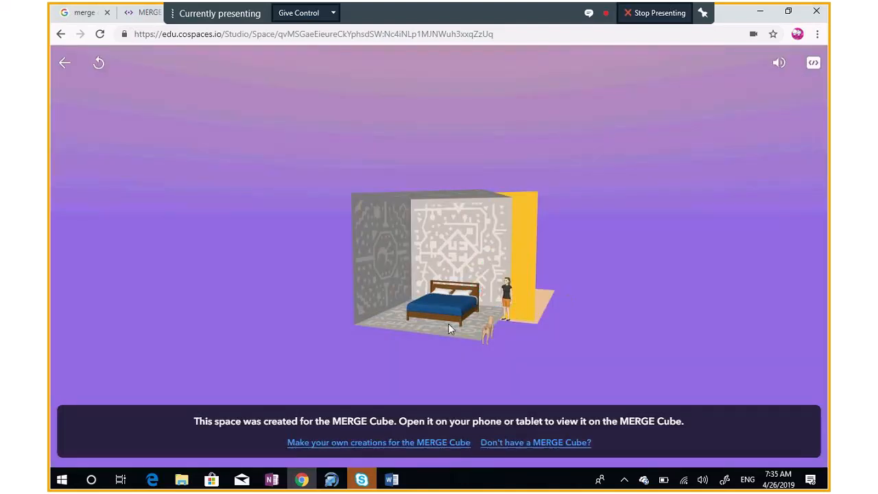
{"action": "left_click_drag", "start_coordinate": [496, 326], "coordinate": [501, 204]}
{"action": "left_click_drag", "start_coordinate": [410, 241], "coordinate": [308, 337]}
{"action": "left_click_drag", "start_coordinate": [444, 353], "coordinate": [340, 362]}
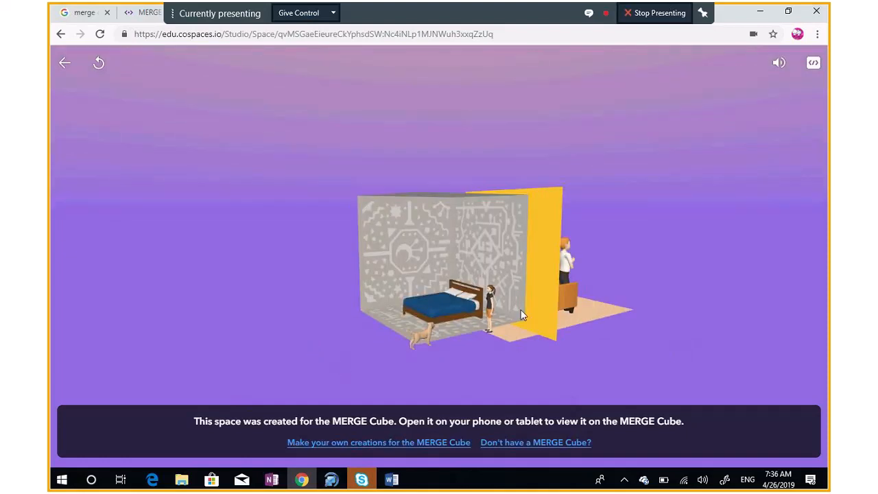
{"action": "left_click", "coordinate": [66, 65]}
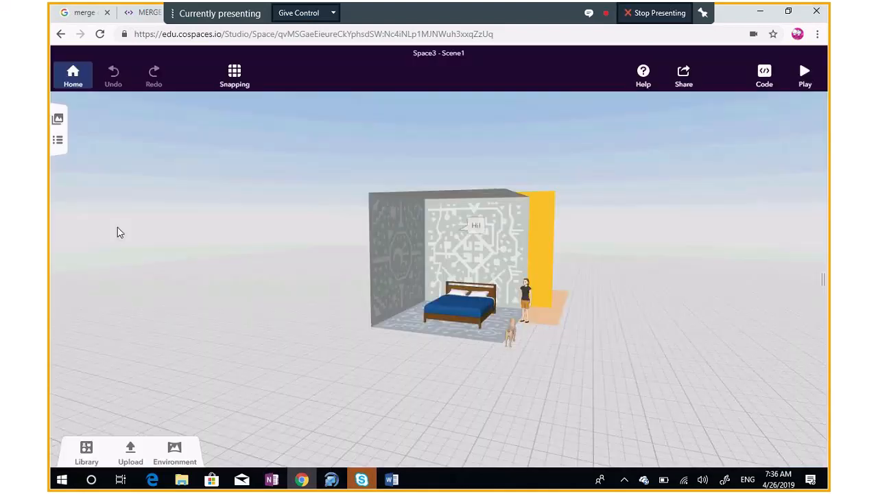
Enlarge the Casual woman and move her into the cube, closer to the bed
{"action": "left_click", "coordinate": [523, 306]}
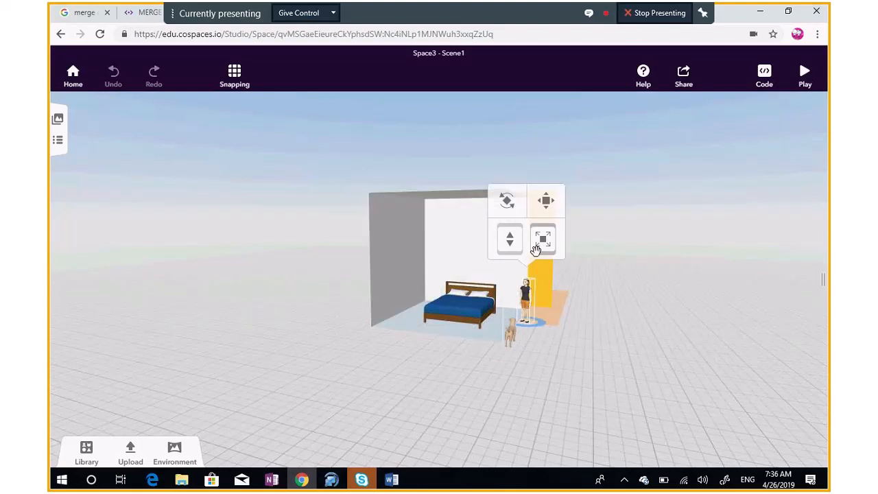
{"action": "left_click_drag", "start_coordinate": [541, 241], "coordinate": [543, 212]}
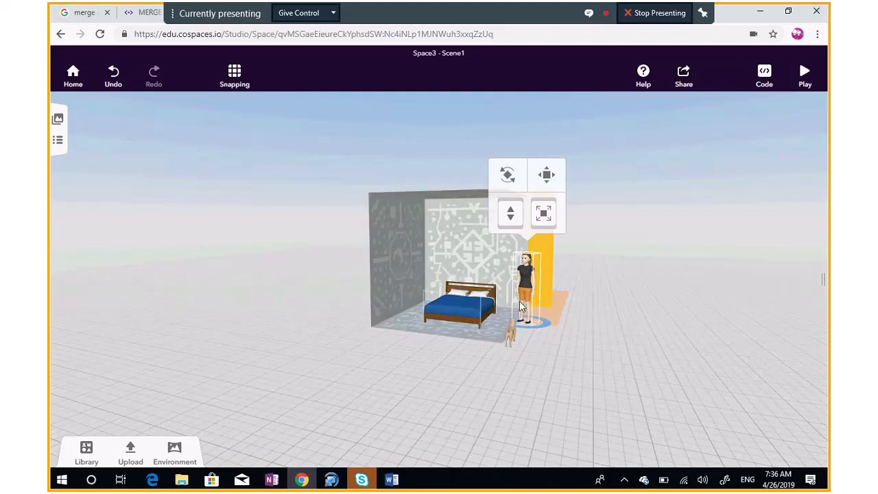
{"action": "left_click_drag", "start_coordinate": [528, 294], "coordinate": [506, 292]}
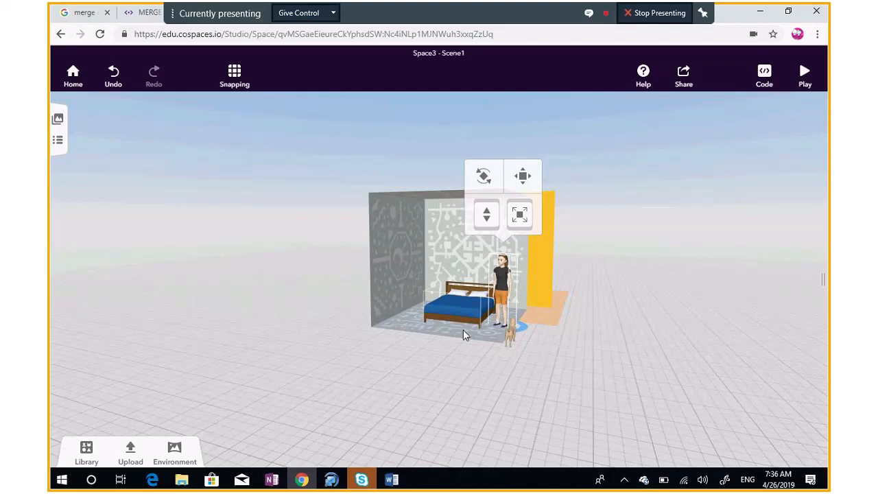
Set the Casual woman's animation to the Lying posture
{"action": "right_click", "coordinate": [502, 286]}
{"action": "left_click", "coordinate": [570, 255]}
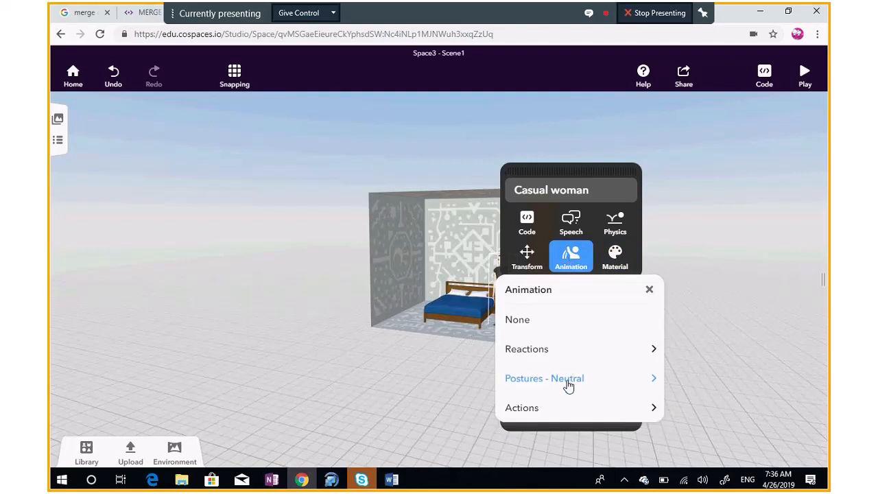
{"action": "left_click", "coordinate": [568, 382]}
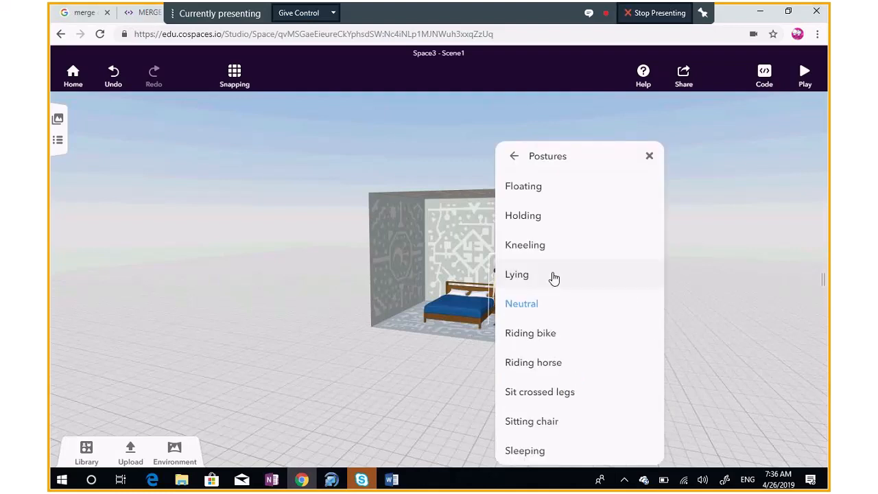
{"action": "left_click", "coordinate": [523, 278]}
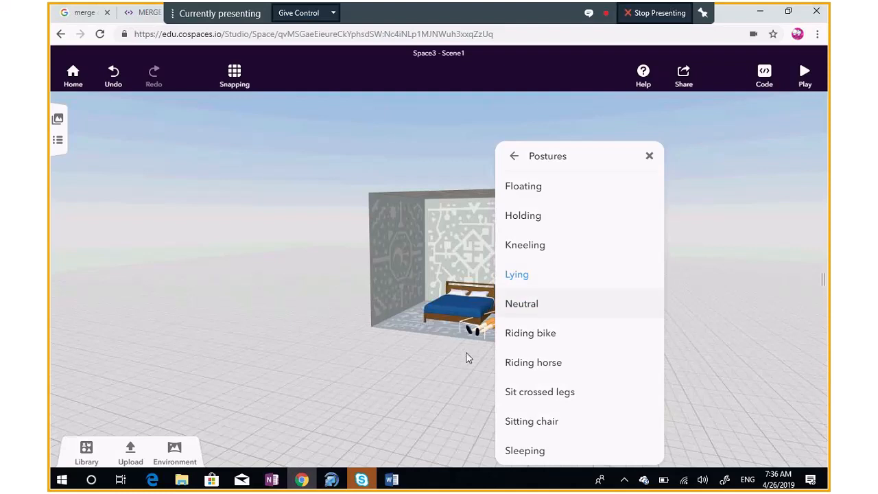
{"action": "left_click", "coordinate": [473, 331]}
{"action": "left_click", "coordinate": [473, 331]}
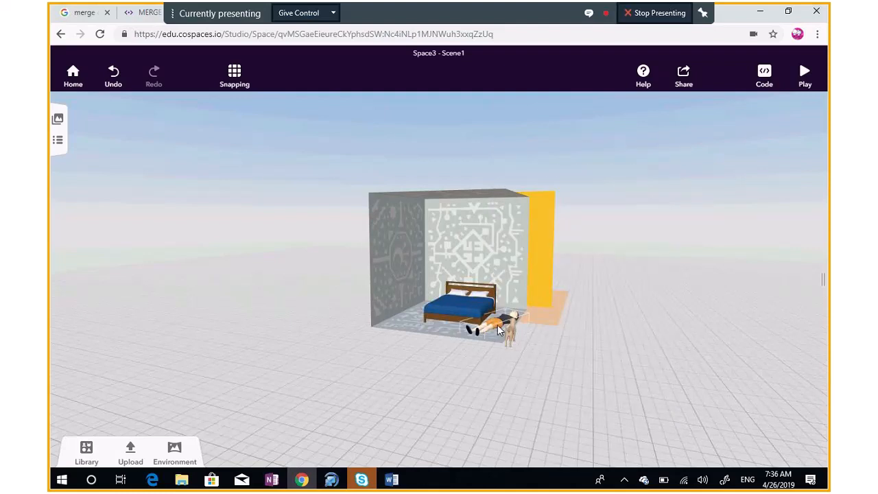
Attach the Casual woman to the Top point of the bed
{"action": "right_click", "coordinate": [493, 326]}
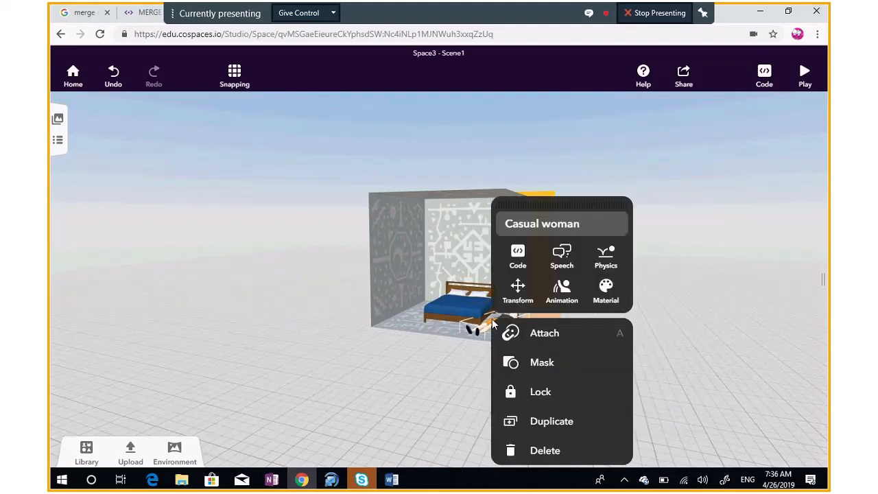
{"action": "left_click", "coordinate": [527, 338]}
{"action": "left_click", "coordinate": [460, 304]}
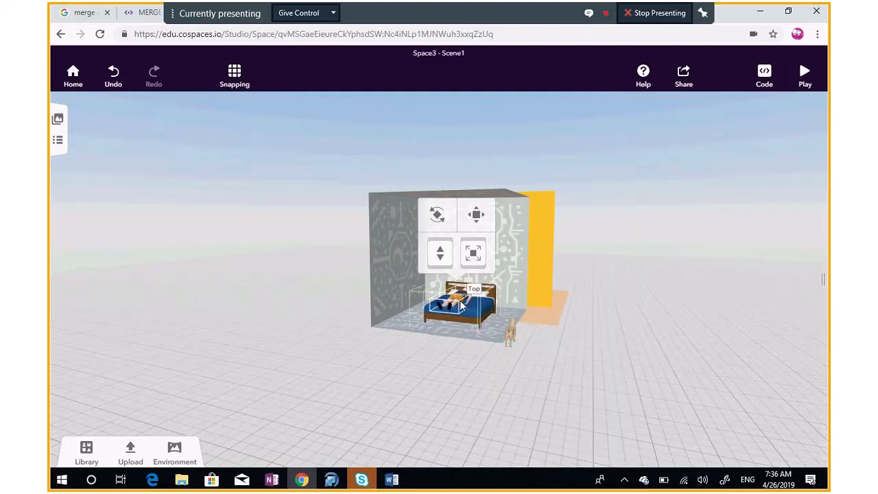
{"action": "left_click", "coordinate": [447, 363]}
Enlarge the bed with the woman on it until it nearly fills the cube's floor, and shift her toward the pillows
{"action": "left_click_drag", "start_coordinate": [448, 393], "coordinate": [491, 367]}
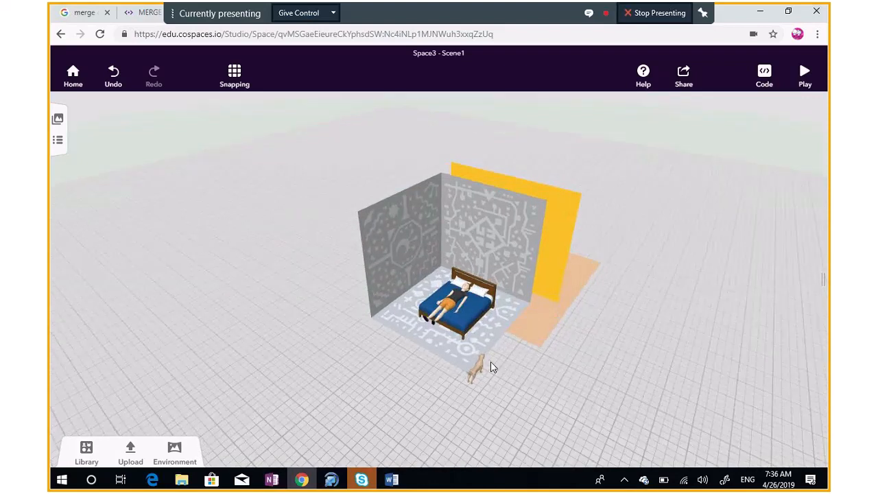
{"action": "left_click", "coordinate": [458, 306]}
{"action": "left_click", "coordinate": [474, 253]}
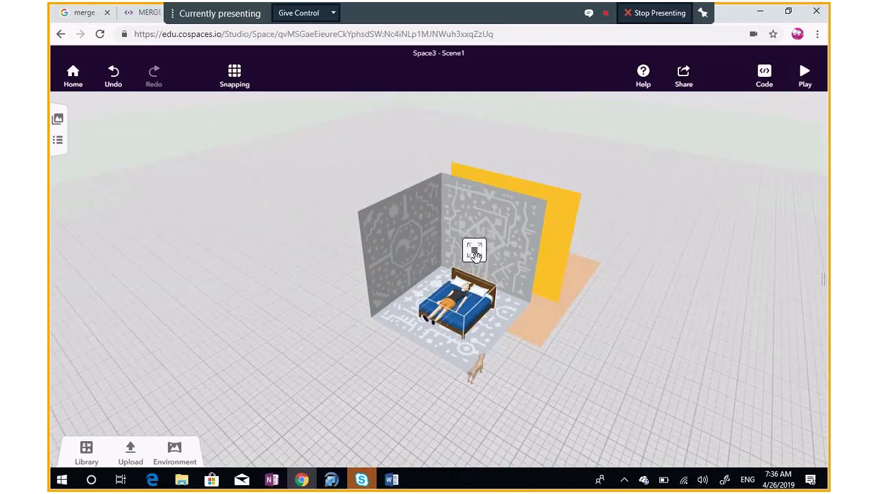
{"action": "left_click_drag", "start_coordinate": [474, 253], "coordinate": [475, 231]}
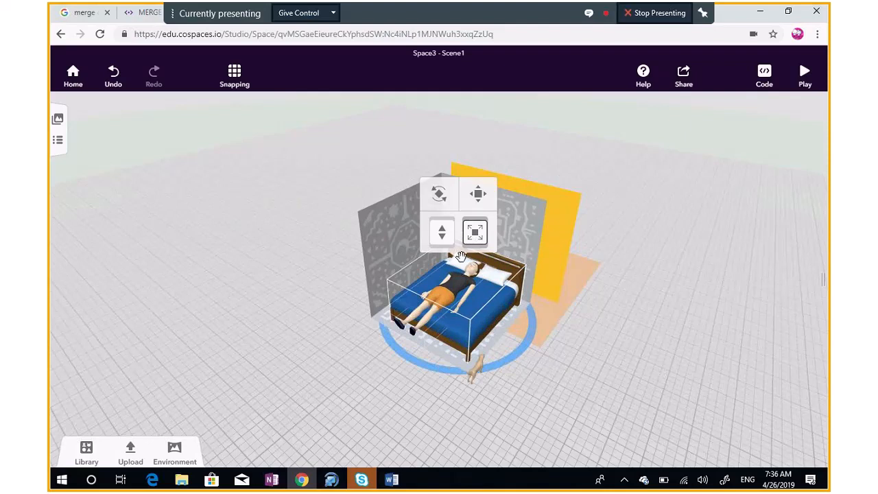
{"action": "left_click_drag", "start_coordinate": [444, 292], "coordinate": [455, 280]}
{"action": "left_click", "coordinate": [388, 372]}
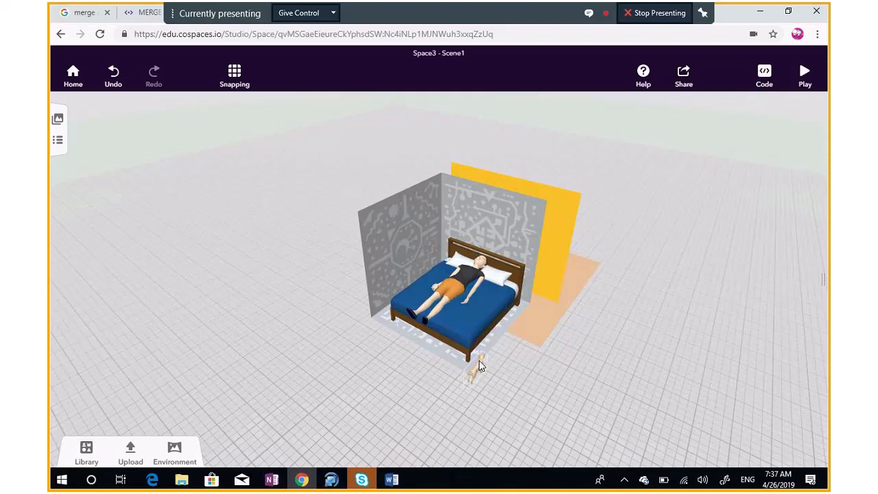
{"action": "left_click", "coordinate": [474, 374]}
{"action": "right_click", "coordinate": [473, 377]}
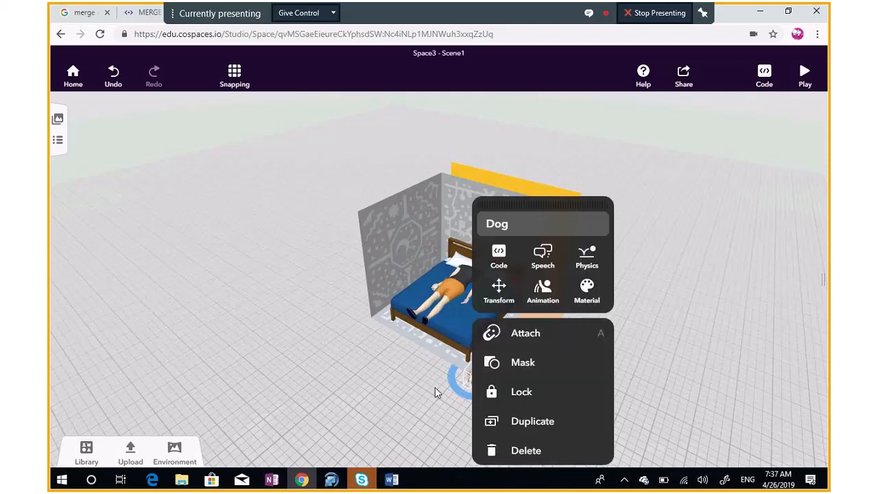
{"action": "left_click", "coordinate": [416, 393]}
{"action": "left_click", "coordinate": [415, 392]}
Give the Casual woman on the bed a Think bubble reading "Sweet Dreams...!"
{"action": "left_click", "coordinate": [447, 279]}
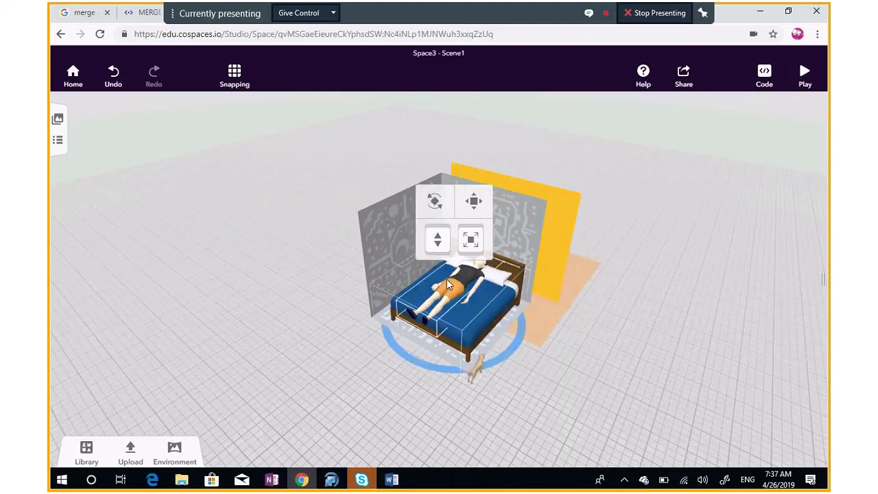
{"action": "right_click", "coordinate": [475, 284]}
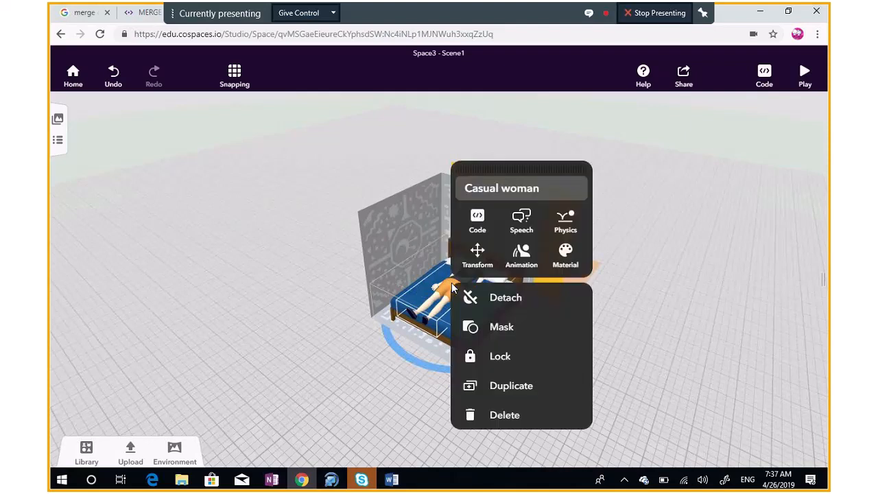
{"action": "left_click", "coordinate": [519, 218]}
{"action": "left_click", "coordinate": [505, 282]}
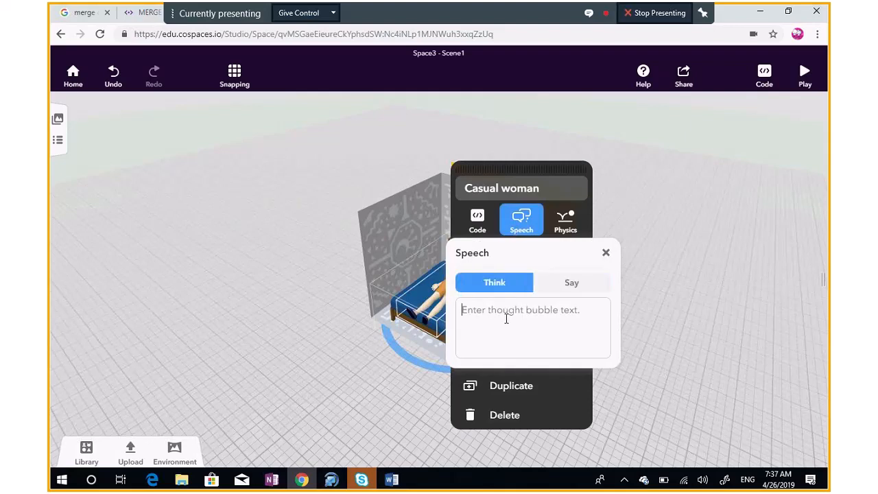
{"action": "type", "text": "Sweet Dreams...!"}
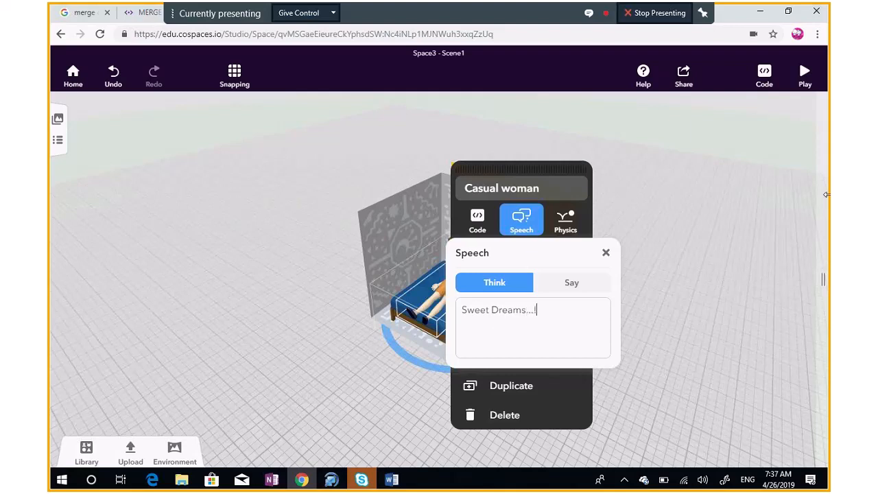
{"action": "left_click", "coordinate": [606, 253]}
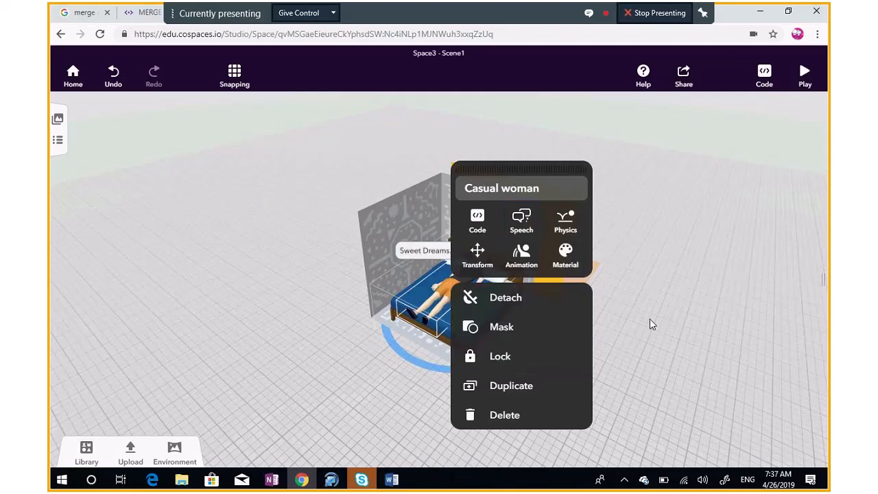
{"action": "left_click", "coordinate": [650, 318]}
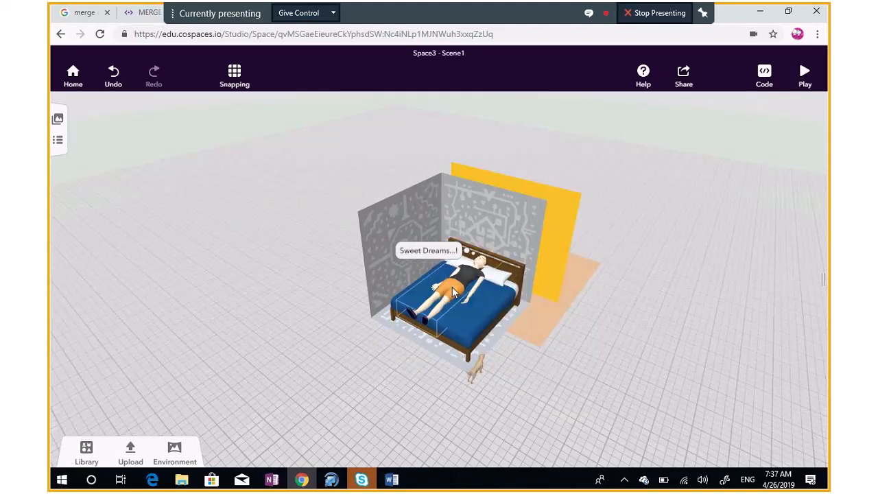
Enable Use in CoBlocks for the Casual woman
{"action": "left_click", "coordinate": [453, 291]}
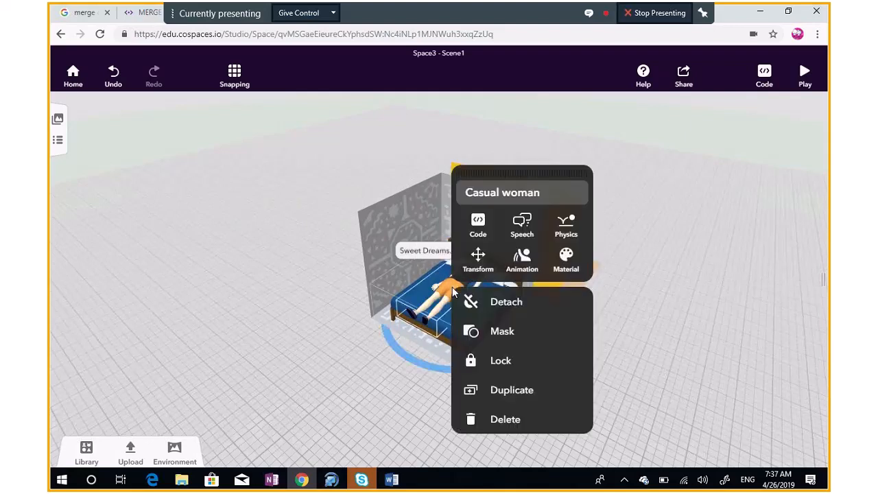
{"action": "left_click", "coordinate": [478, 234]}
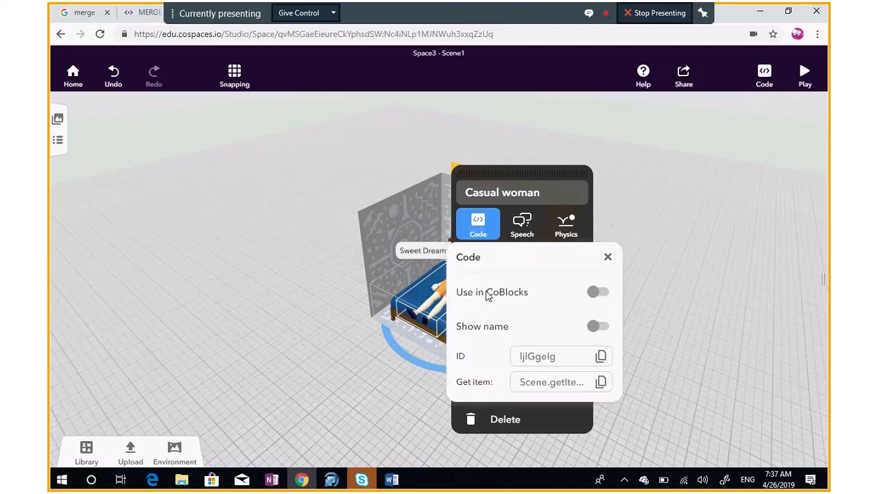
{"action": "left_click", "coordinate": [594, 295]}
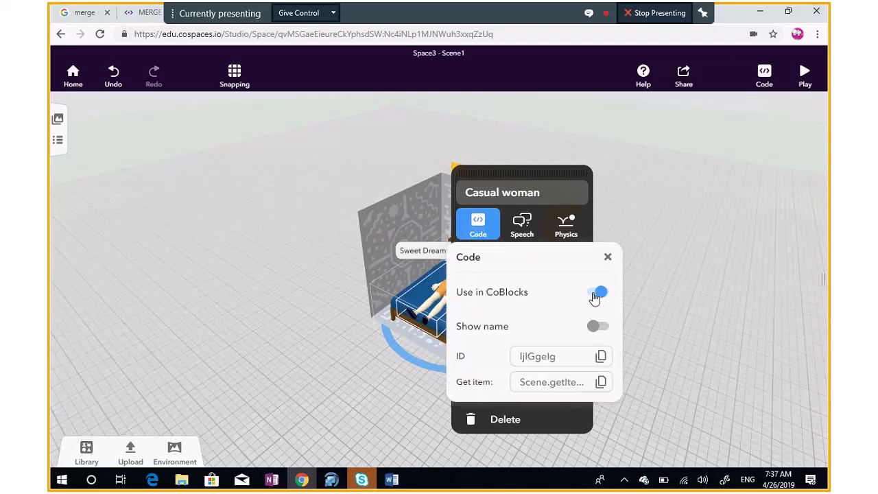
{"action": "left_click", "coordinate": [651, 278]}
Insert a set animation block into the CoBlocks script between Adam's look-at-Sara block and the clockwise turn block
{"action": "left_click", "coordinate": [764, 77]}
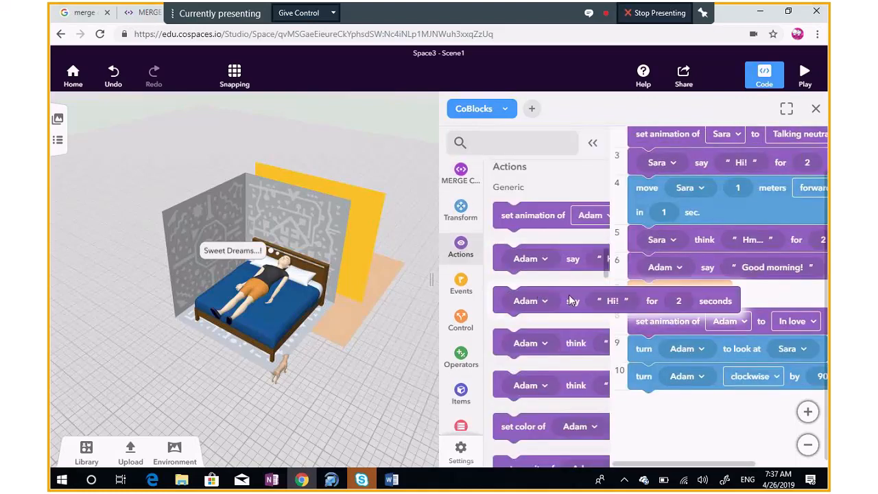
{"action": "left_click_drag", "start_coordinate": [567, 213], "coordinate": [703, 392]}
Retarget the script's last clockwise turn block to the Casual woman and remove that block from the script
{"action": "left_click", "coordinate": [689, 403]}
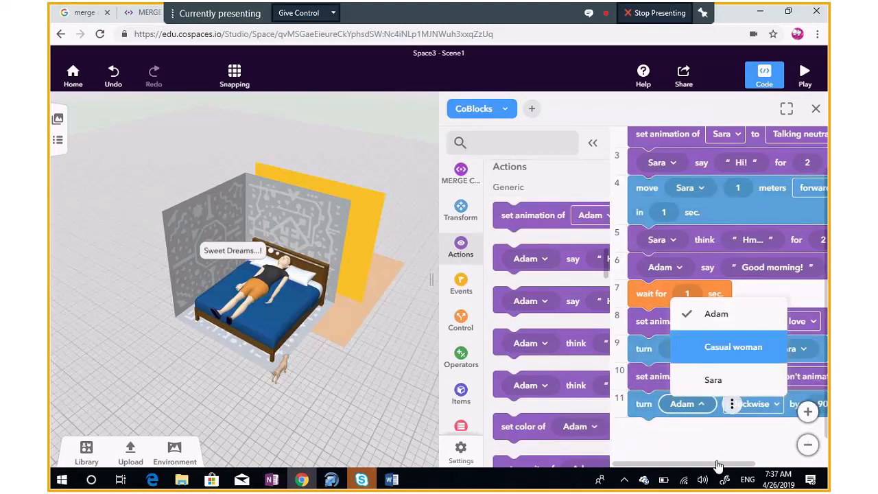
{"action": "left_click", "coordinate": [714, 360]}
{"action": "scroll", "coordinate": [671, 347], "scroll_direction": "down", "scroll_amount": 1}
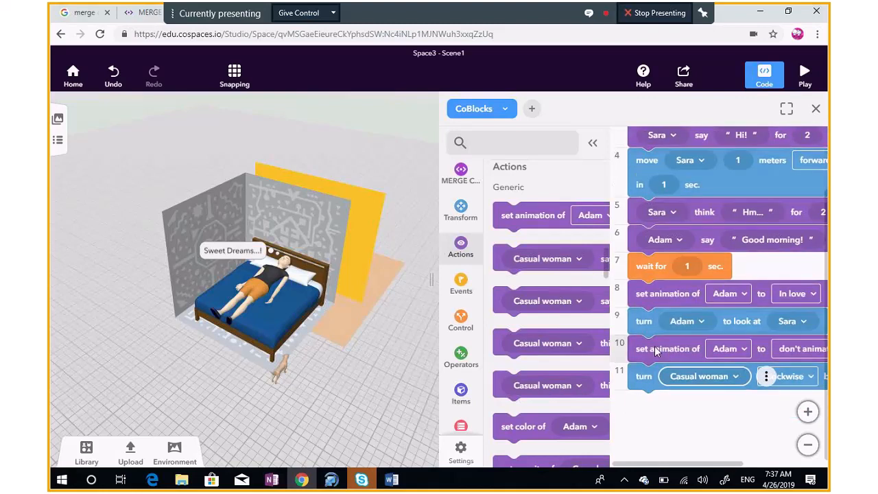
{"action": "left_click", "coordinate": [593, 143]}
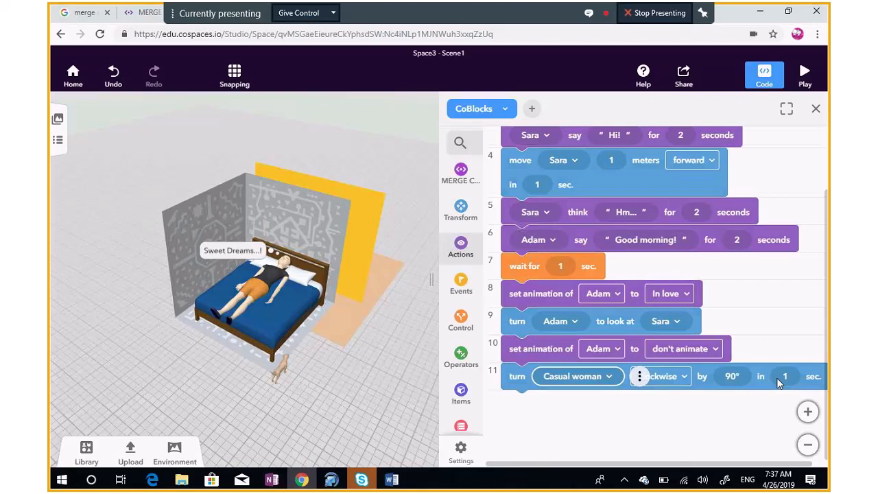
{"action": "left_click_drag", "start_coordinate": [521, 375], "coordinate": [469, 229]}
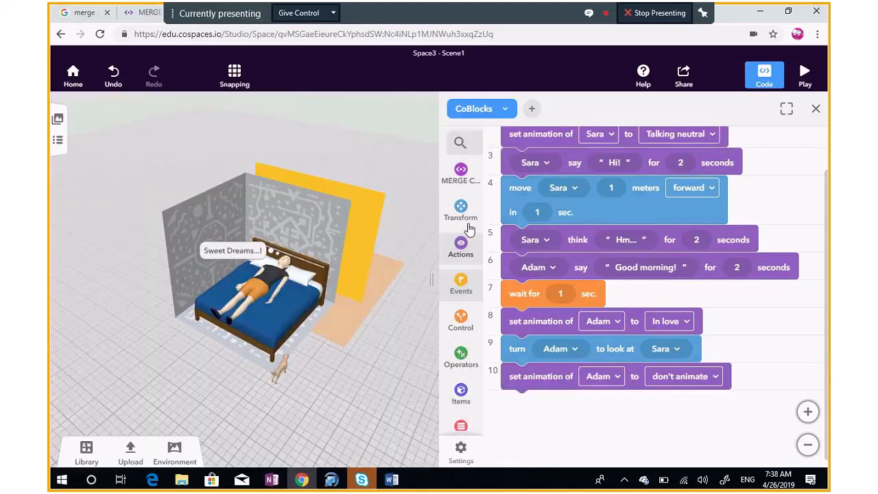
Add a set animation block at the end of the script that sets the Casual woman to Sleeping
{"action": "left_click", "coordinate": [461, 246]}
{"action": "left_click_drag", "start_coordinate": [546, 215], "coordinate": [677, 395]}
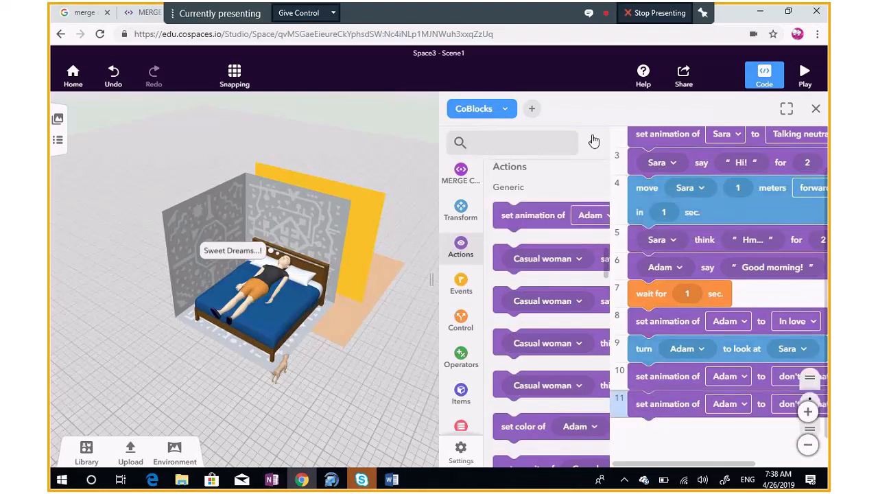
{"action": "left_click", "coordinate": [730, 404]}
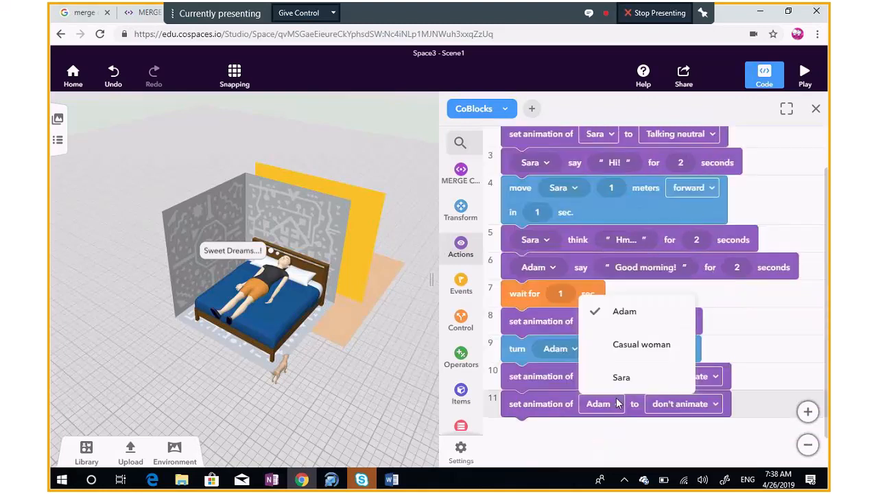
{"action": "left_click", "coordinate": [642, 345]}
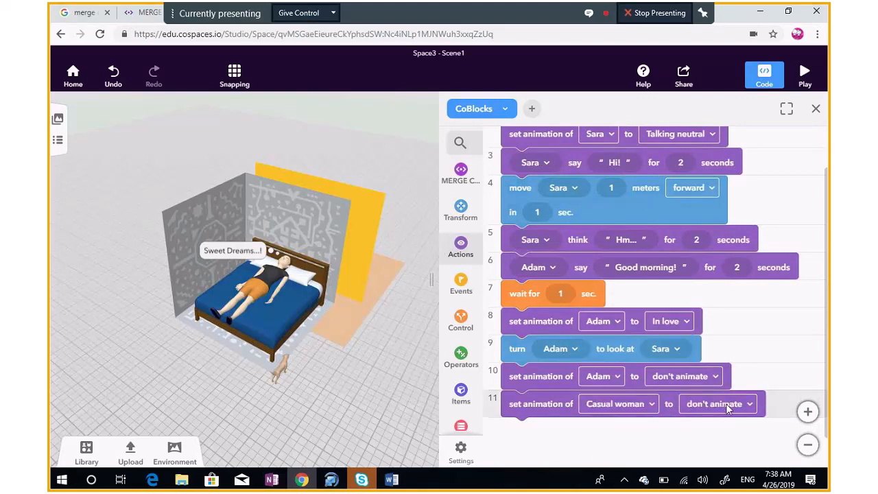
{"action": "left_click", "coordinate": [726, 403]}
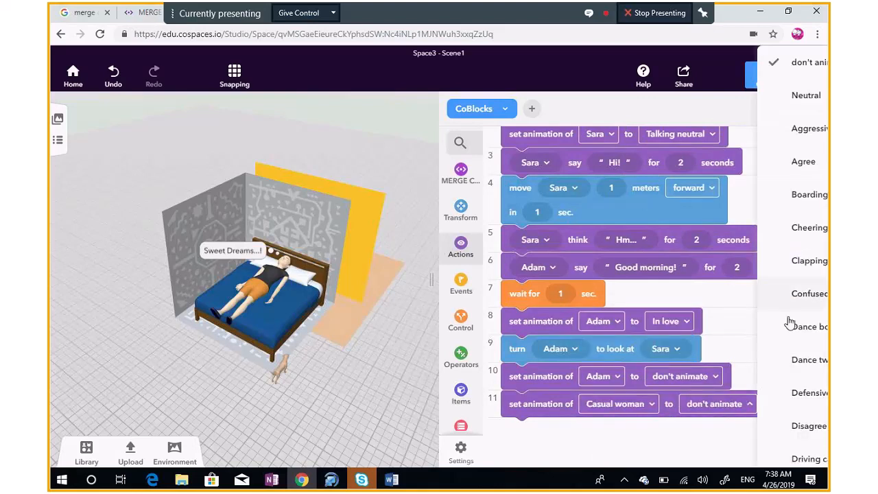
{"action": "scroll", "coordinate": [786, 415], "scroll_direction": "down", "scroll_amount": 3}
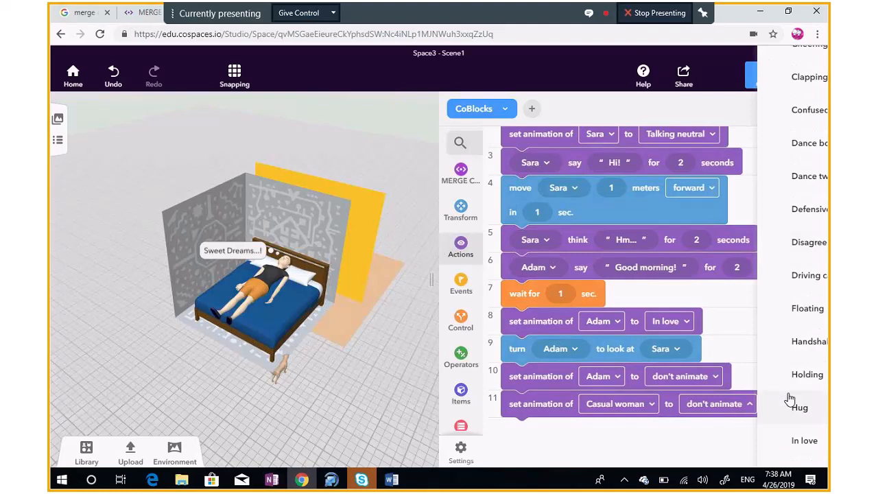
{"action": "scroll", "coordinate": [790, 399], "scroll_direction": "down", "scroll_amount": 6}
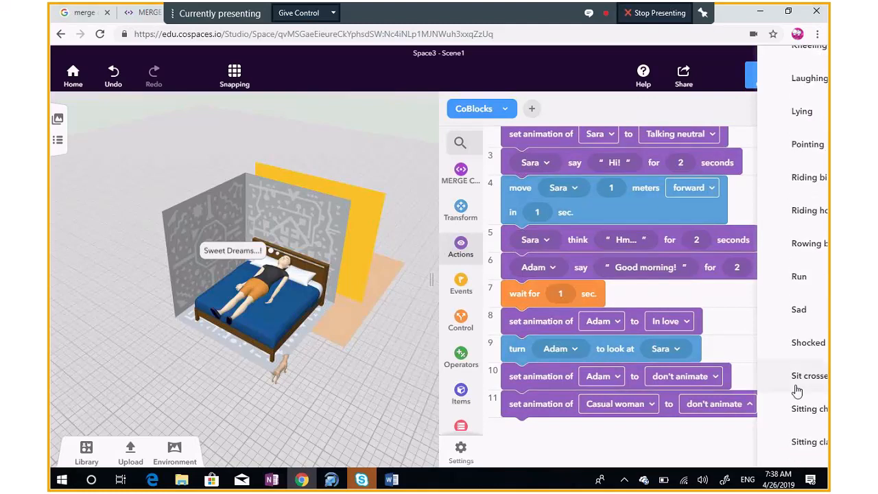
{"action": "scroll", "coordinate": [786, 395], "scroll_direction": "down", "scroll_amount": 2}
{"action": "scroll", "coordinate": [781, 384], "scroll_direction": "down", "scroll_amount": 2}
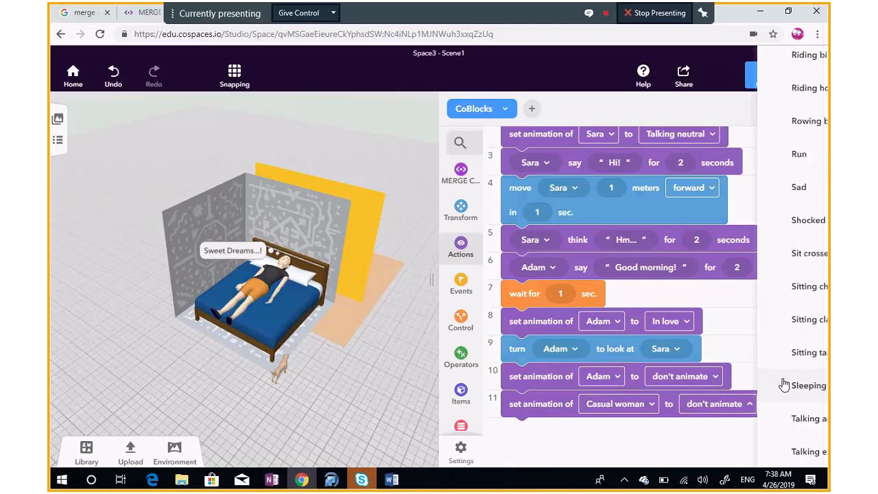
{"action": "left_click", "coordinate": [806, 387]}
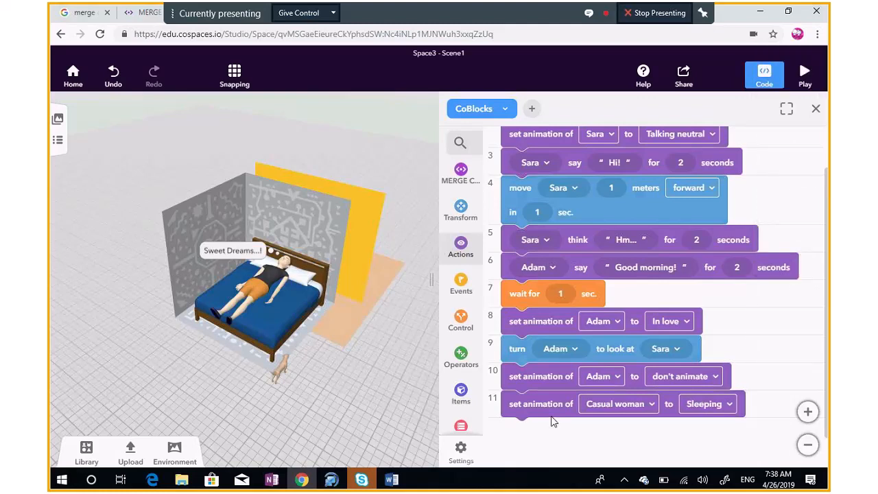
Duplicate the Casual woman's Sleeping animation block and set the copy's animation to Talking angry
{"action": "right_click", "coordinate": [554, 422]}
{"action": "left_click", "coordinate": [450, 258]}
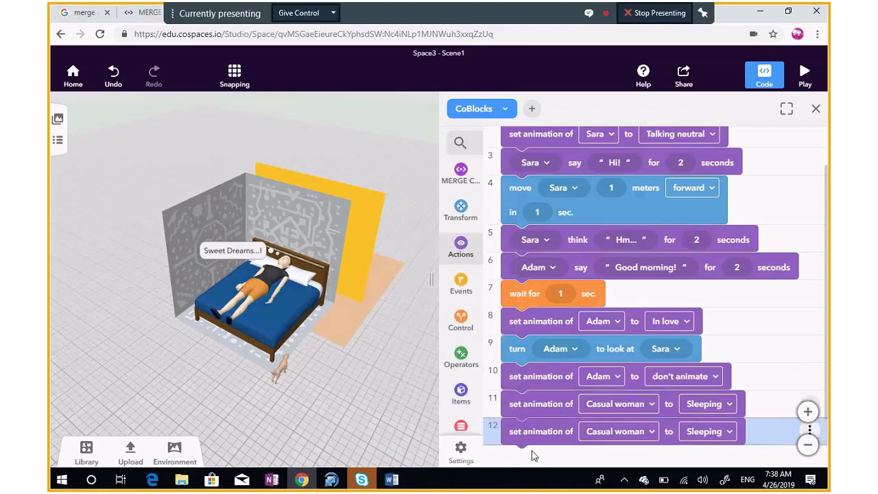
{"action": "scroll", "coordinate": [556, 439], "scroll_direction": "down", "scroll_amount": 2}
{"action": "left_click", "coordinate": [720, 381]}
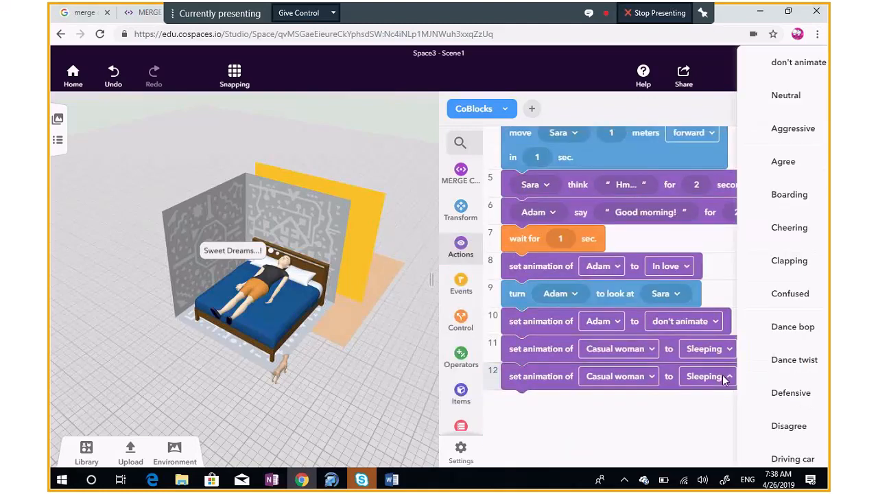
{"action": "scroll", "coordinate": [764, 346], "scroll_direction": "down", "scroll_amount": 3}
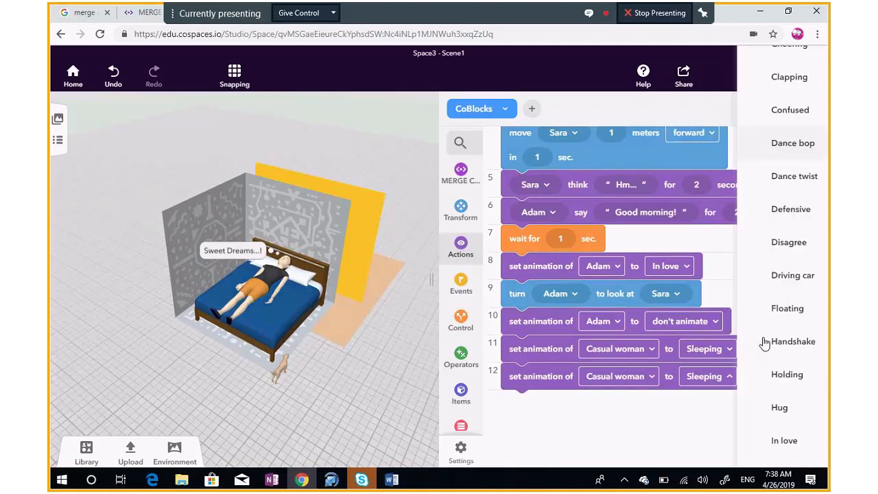
{"action": "scroll", "coordinate": [766, 345], "scroll_direction": "down", "scroll_amount": 5}
{"action": "scroll", "coordinate": [767, 346], "scroll_direction": "down", "scroll_amount": 3}
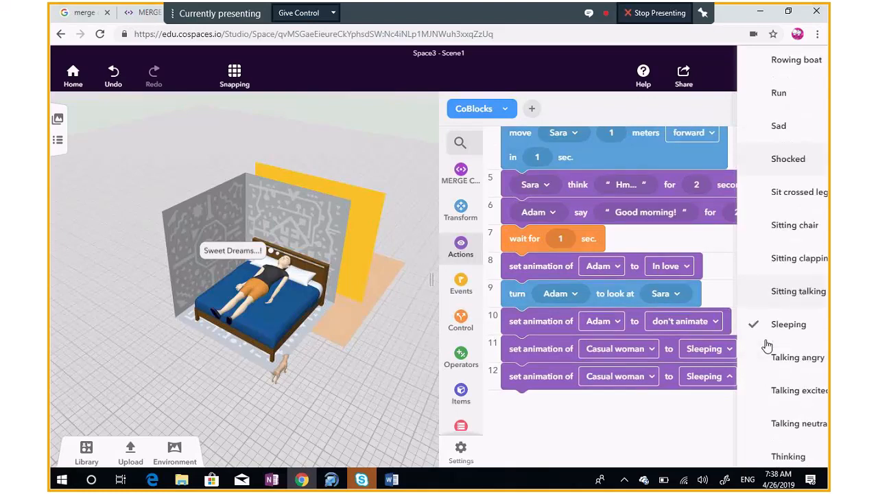
{"action": "scroll", "coordinate": [767, 345], "scroll_direction": "down", "scroll_amount": 1}
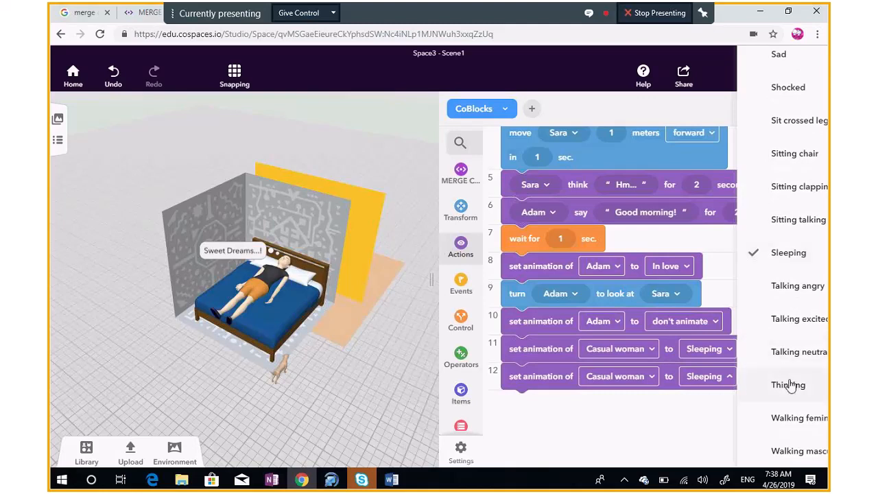
{"action": "left_click", "coordinate": [778, 300]}
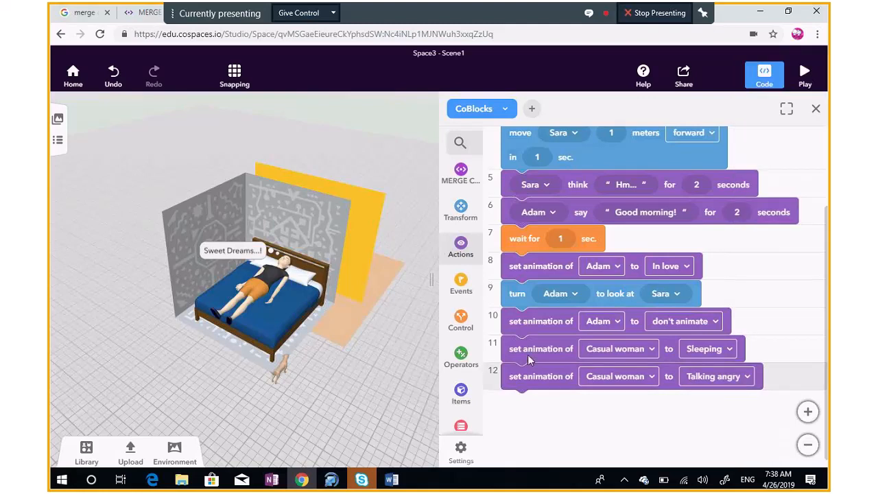
Play the scene, check the animations inside and outside the cube from several sides, and return to the editor
{"action": "left_click", "coordinate": [804, 73]}
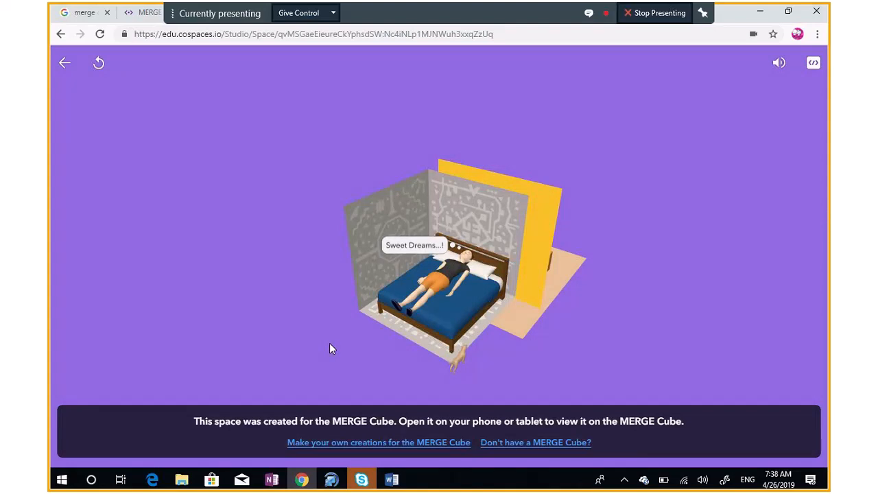
{"action": "left_click_drag", "start_coordinate": [375, 341], "coordinate": [235, 315]}
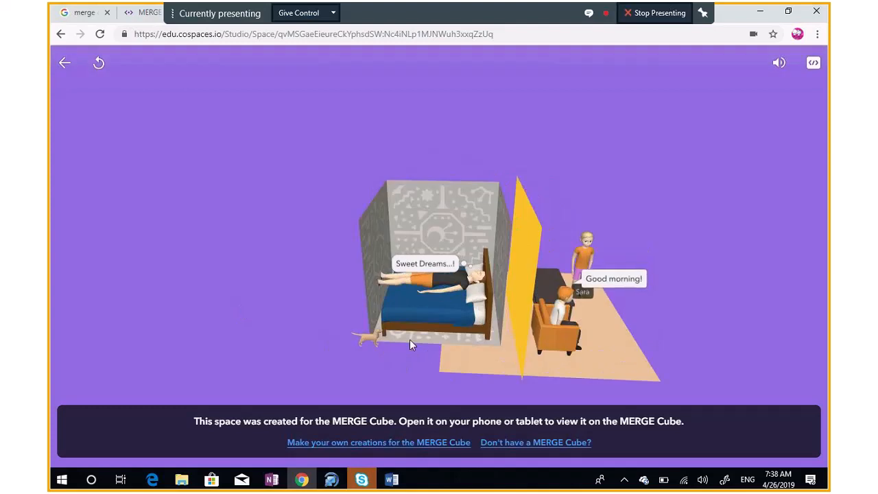
{"action": "left_click_drag", "start_coordinate": [416, 357], "coordinate": [293, 312]}
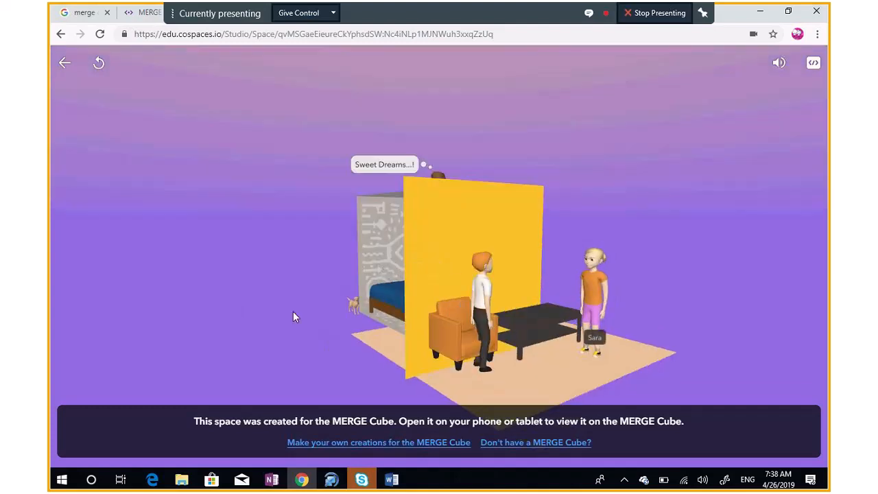
{"action": "left_click_drag", "start_coordinate": [294, 315], "coordinate": [561, 356]}
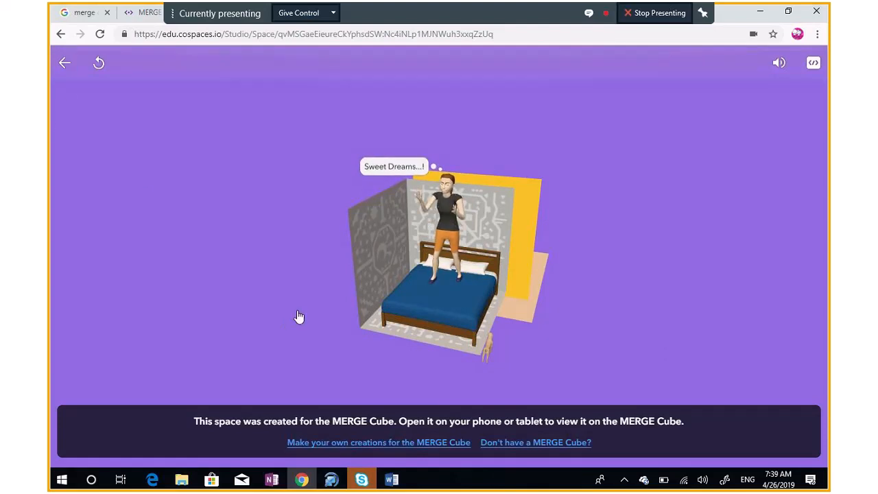
{"action": "left_click", "coordinate": [64, 64]}
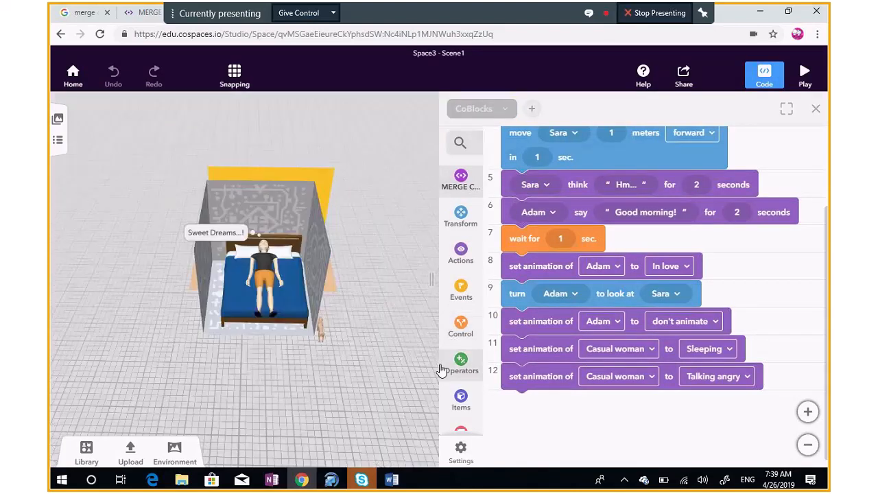
Close the code editor and search the web for images matching "dream"
{"action": "left_click_drag", "start_coordinate": [441, 370], "coordinate": [248, 374]}
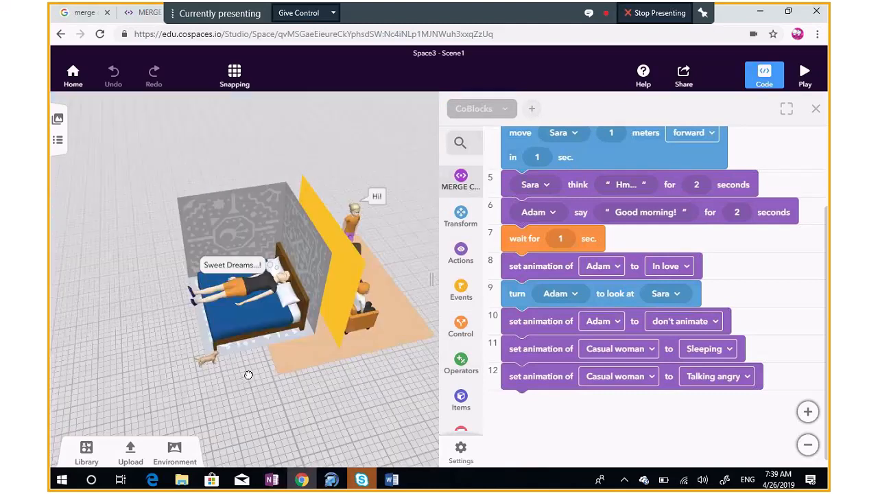
{"action": "left_click", "coordinate": [84, 459]}
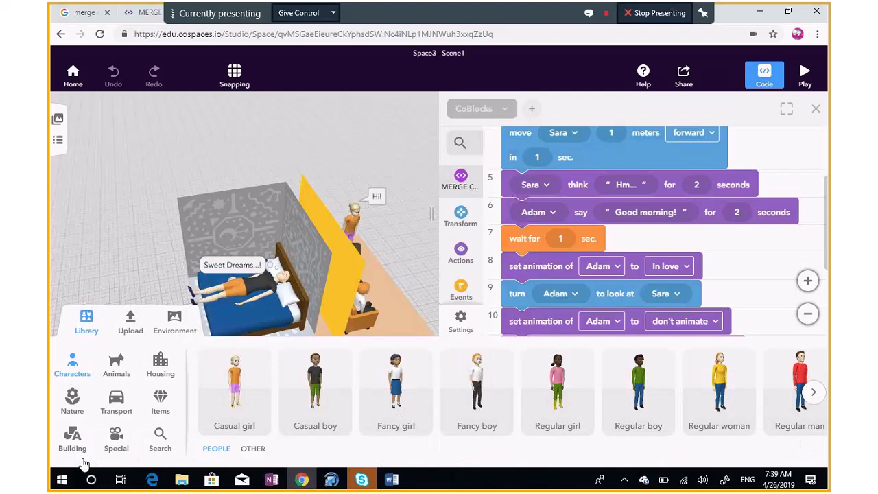
{"action": "left_click", "coordinate": [129, 321]}
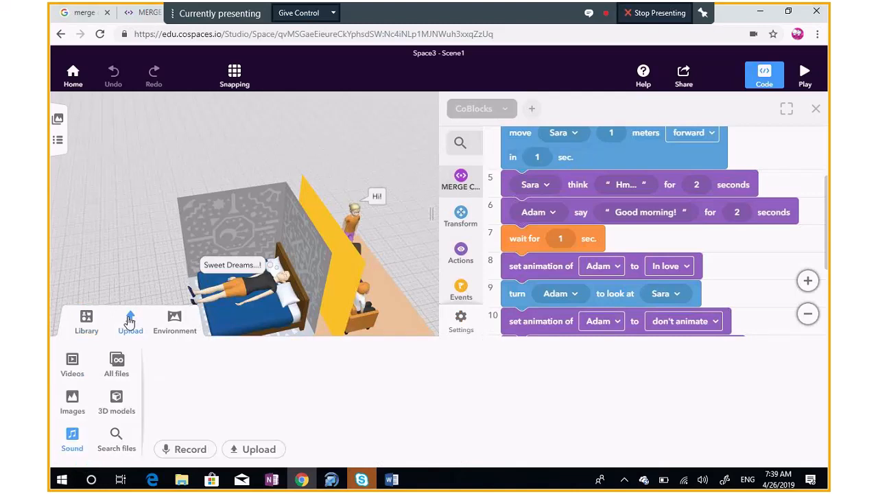
{"action": "left_click", "coordinate": [767, 76]}
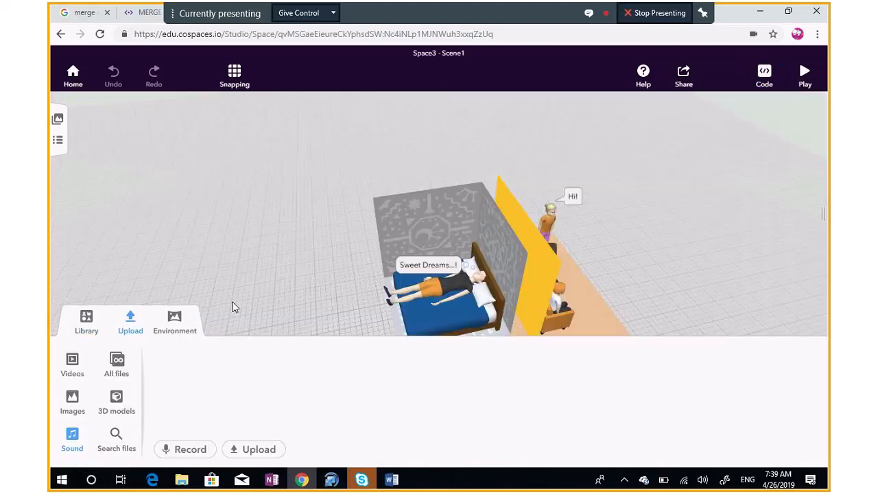
{"action": "left_click", "coordinate": [73, 405]}
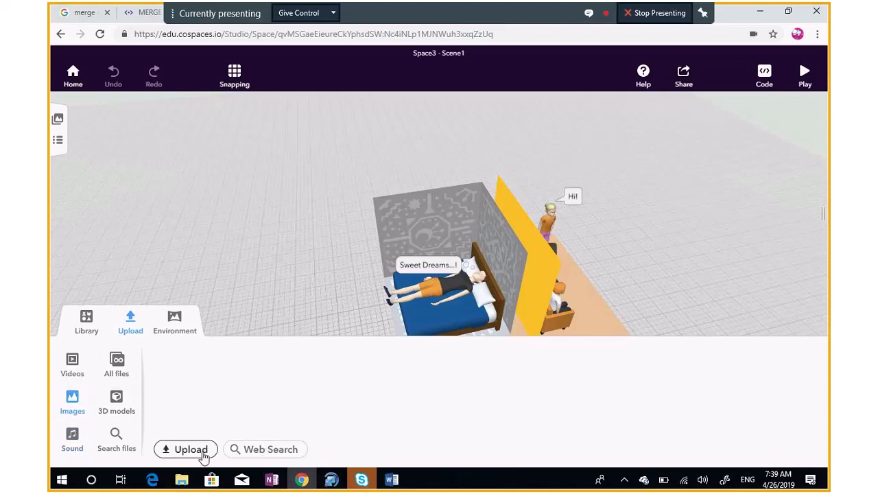
{"action": "left_click", "coordinate": [252, 450]}
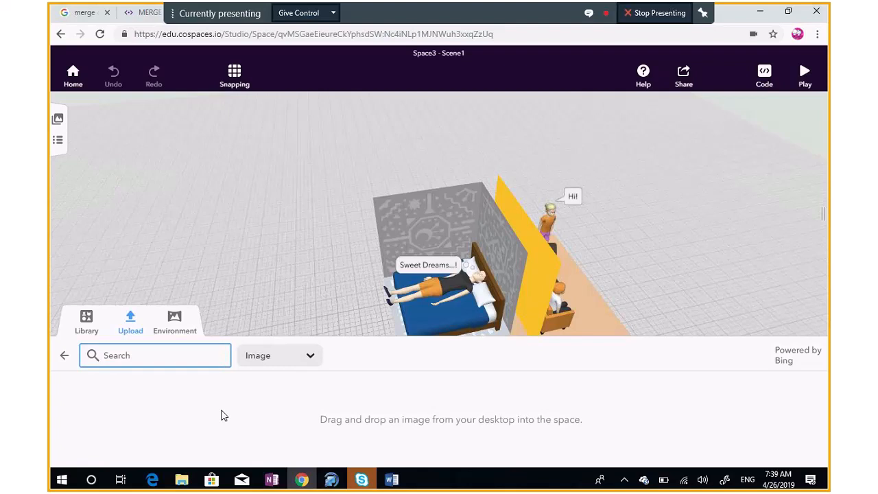
{"action": "type", "text": "dream"}
{"action": "key", "text": "Return"}
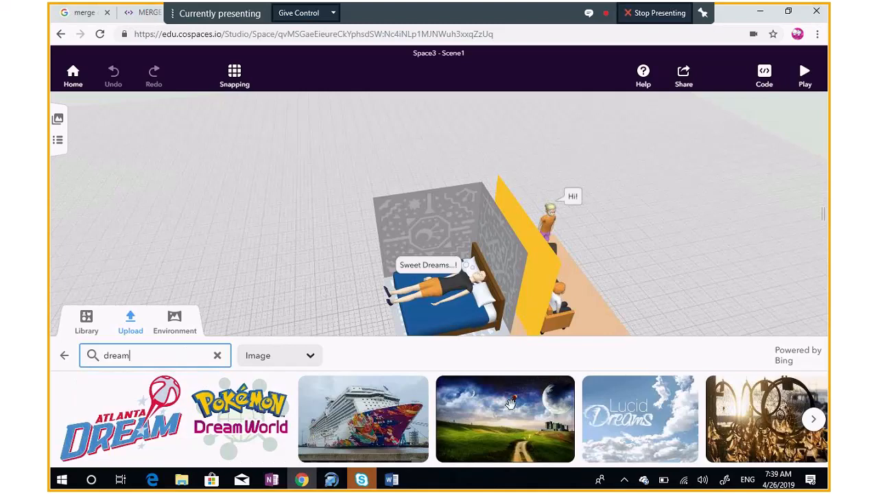
Place the dreamcatcher image from the search results on the ground beside the cube
{"action": "left_click", "coordinate": [813, 420]}
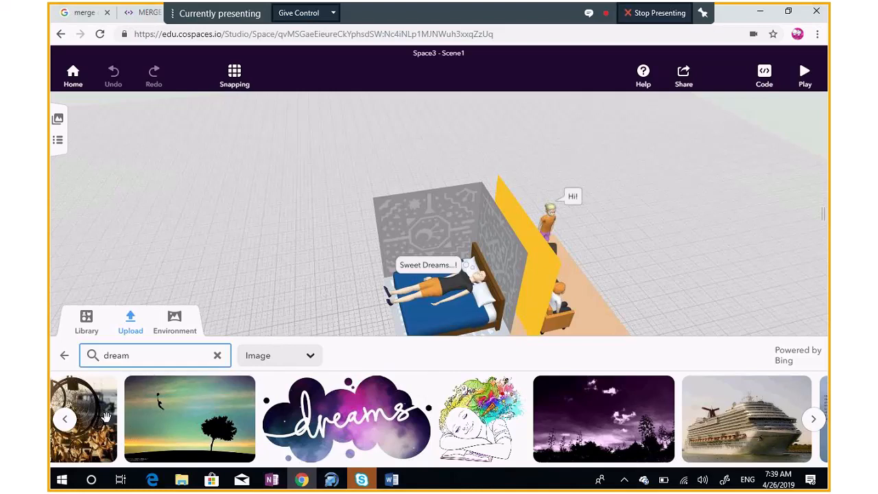
{"action": "left_click_drag", "start_coordinate": [107, 416], "coordinate": [302, 284]}
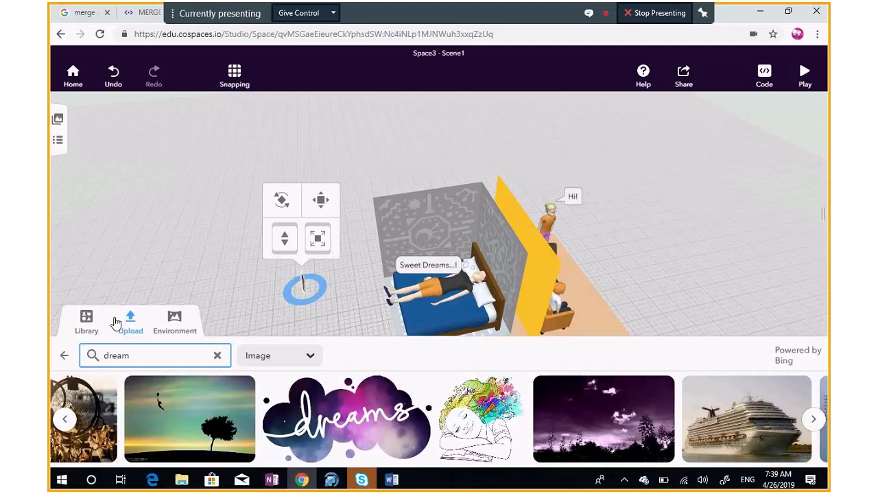
{"action": "left_click", "coordinate": [132, 321]}
{"action": "left_click_drag", "start_coordinate": [418, 374], "coordinate": [444, 360]}
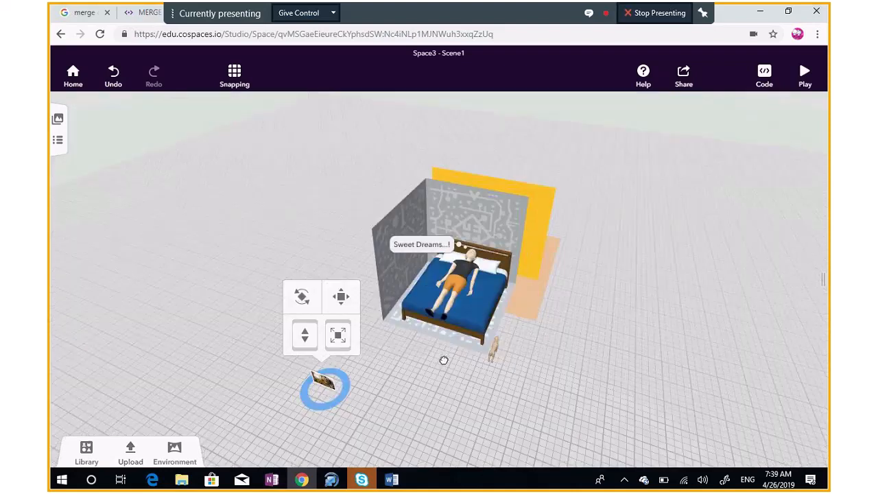
Enlarge the dreamcatcher image, move it onto the wall behind the bed's headboard, and scale it up to cover the wall
{"action": "left_click_drag", "start_coordinate": [338, 335], "coordinate": [341, 278]}
{"action": "left_click_drag", "start_coordinate": [321, 362], "coordinate": [482, 244]}
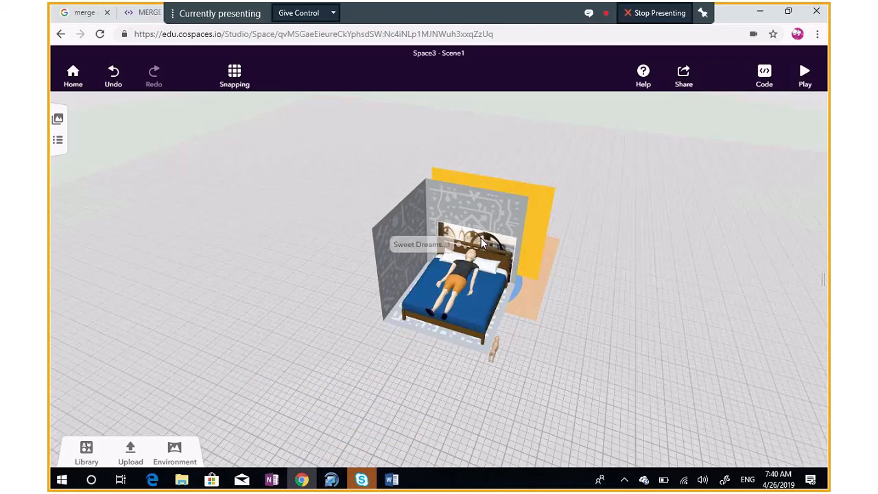
{"action": "left_click_drag", "start_coordinate": [494, 190], "coordinate": [494, 151]}
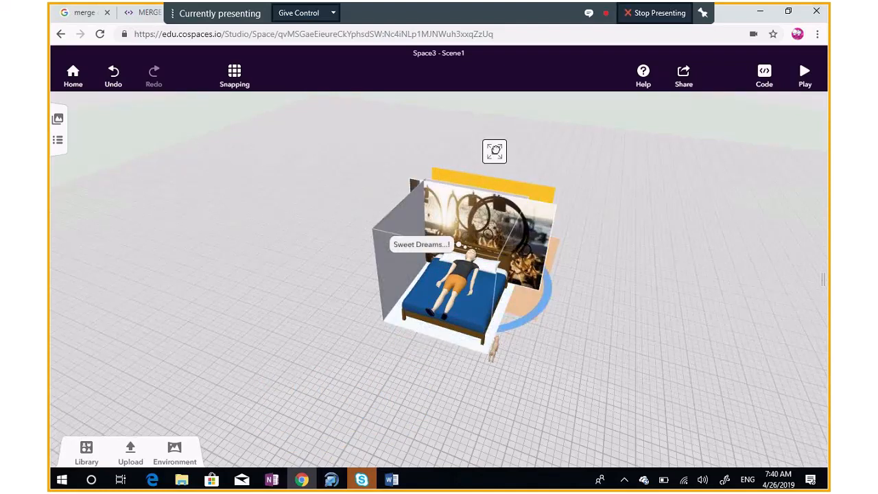
{"action": "left_click", "coordinate": [299, 410]}
Search the web's 3D models for "nightstand" and browse through the results
{"action": "left_click_drag", "start_coordinate": [352, 350], "coordinate": [293, 332]}
{"action": "left_click", "coordinate": [132, 452]}
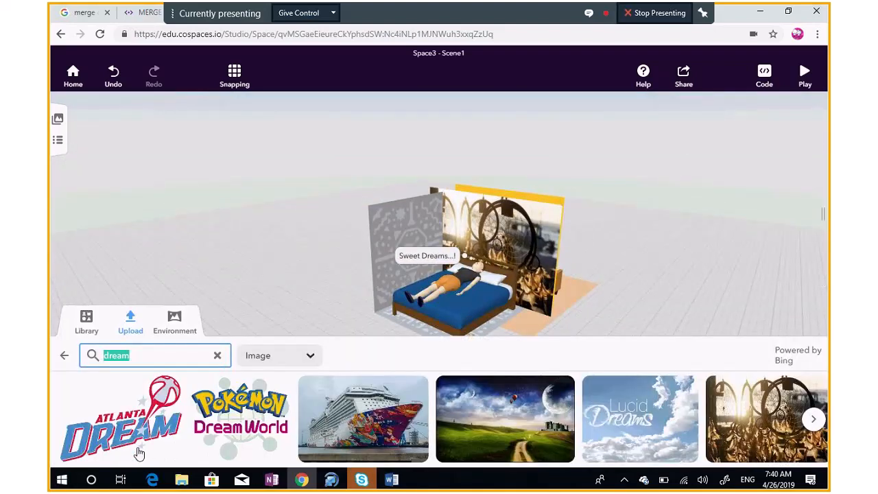
{"action": "left_click", "coordinate": [65, 355]}
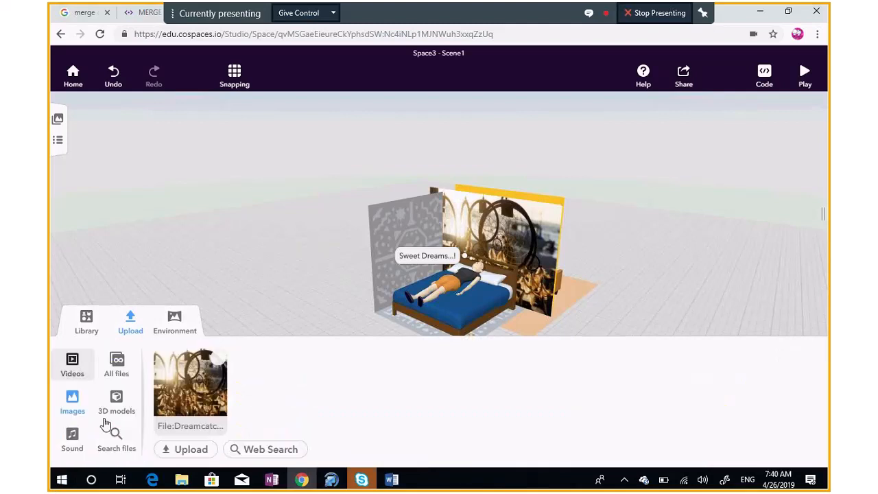
{"action": "left_click", "coordinate": [118, 401]}
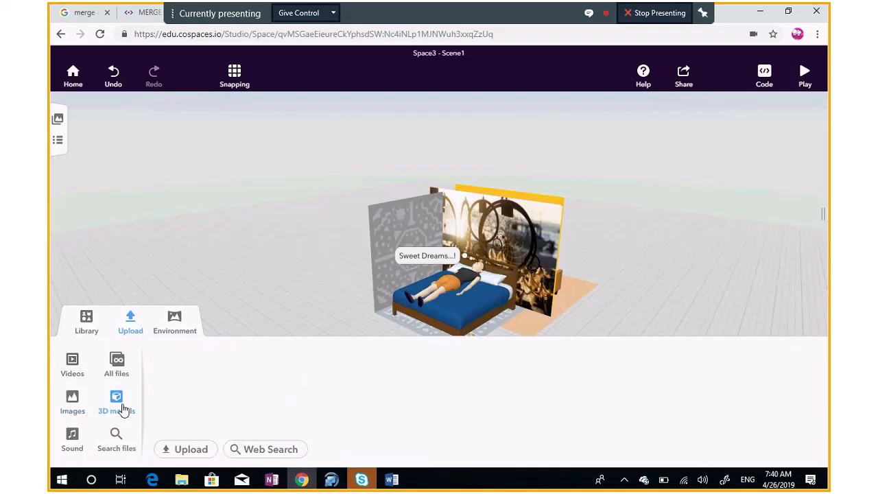
{"action": "left_click", "coordinate": [267, 450]}
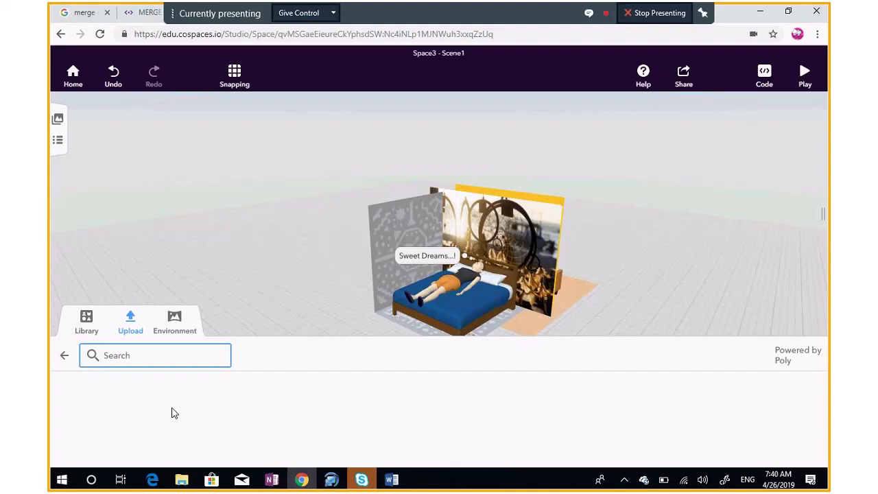
{"action": "type", "text": "nightstand"}
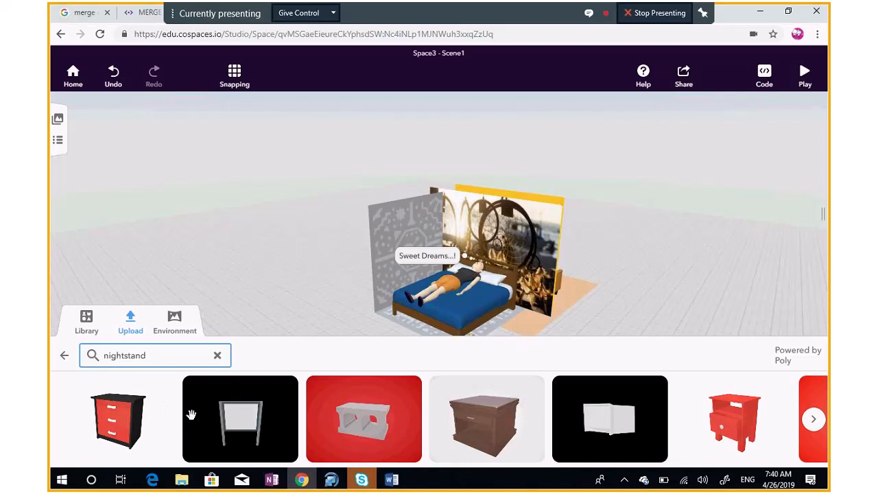
{"action": "left_click", "coordinate": [814, 419]}
{"action": "left_click", "coordinate": [814, 421]}
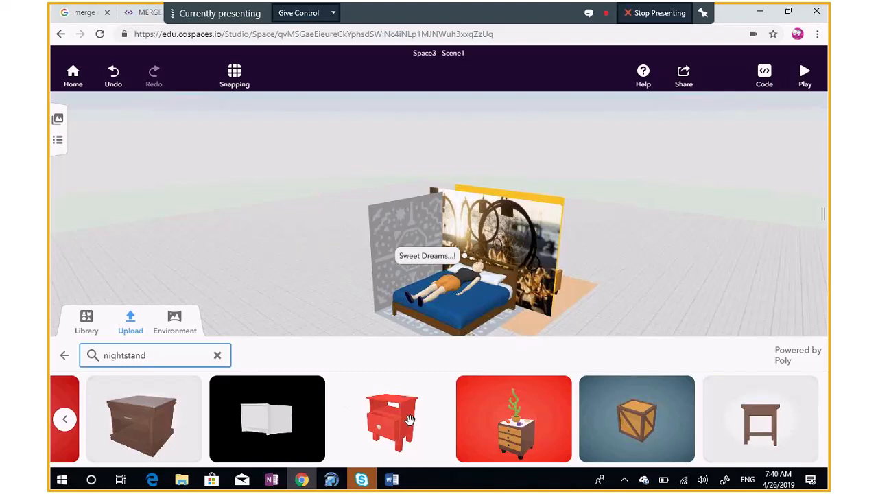
Place the red nightstand model on the ground beside the cube and rotate it so its drawer faces the front
{"action": "left_click_drag", "start_coordinate": [396, 422], "coordinate": [285, 303]}
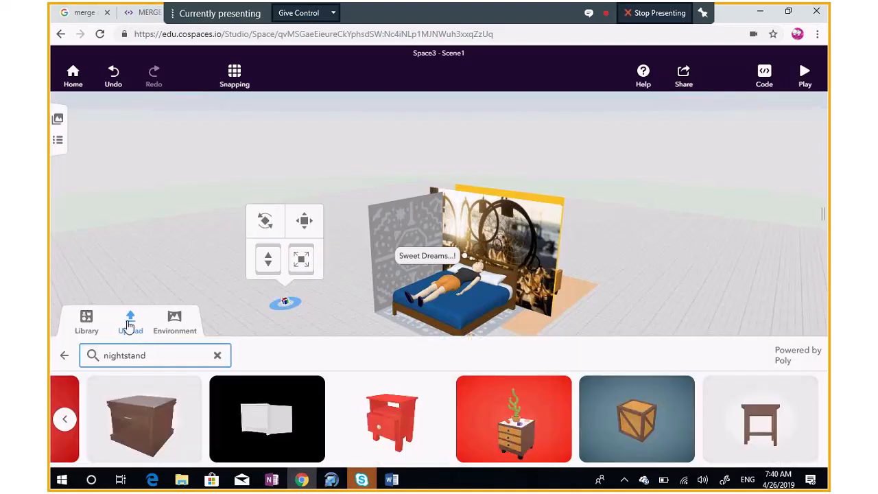
{"action": "left_click", "coordinate": [134, 330]}
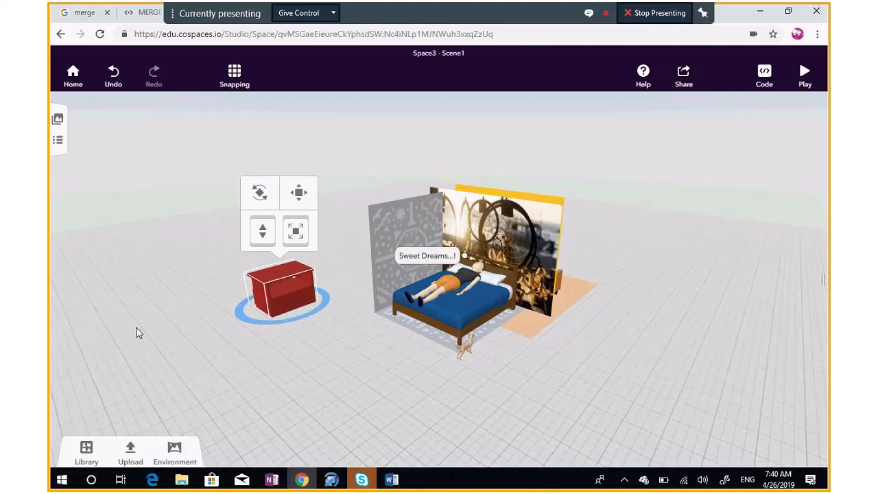
{"action": "left_click", "coordinate": [258, 192]}
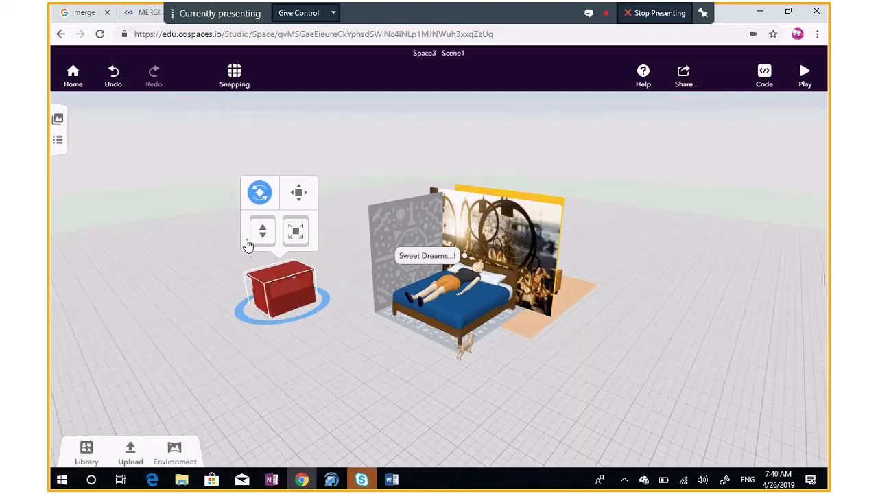
{"action": "left_click_drag", "start_coordinate": [248, 246], "coordinate": [324, 316]}
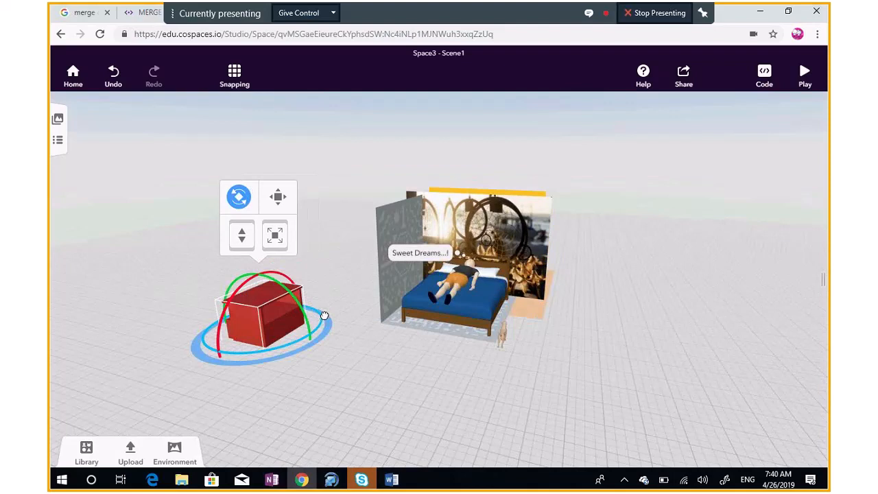
{"action": "left_click_drag", "start_coordinate": [241, 354], "coordinate": [337, 360]}
{"action": "left_click_drag", "start_coordinate": [398, 443], "coordinate": [309, 273]}
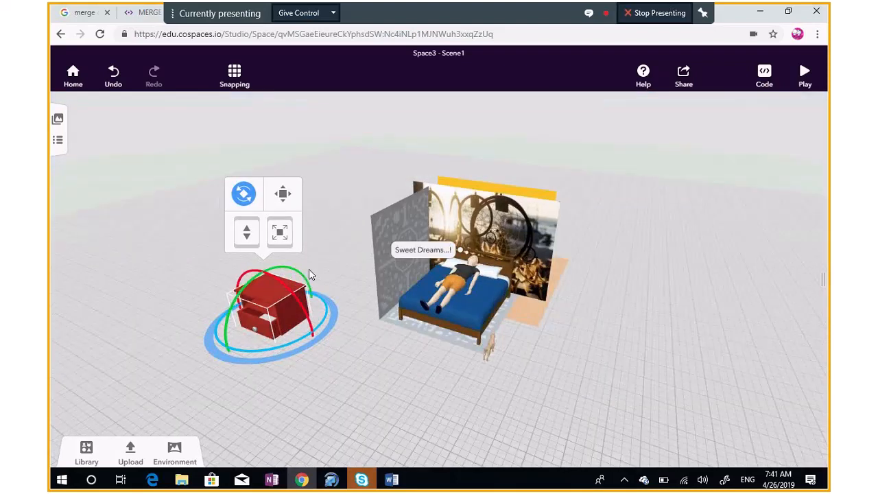
Scale down the red nightstand and move it inside the cube next to the bed's headboard, below the dreamcatcher image
{"action": "left_click_drag", "start_coordinate": [279, 233], "coordinate": [268, 249]}
{"action": "left_click_drag", "start_coordinate": [285, 305], "coordinate": [527, 298]}
{"action": "left_click", "coordinate": [341, 385]}
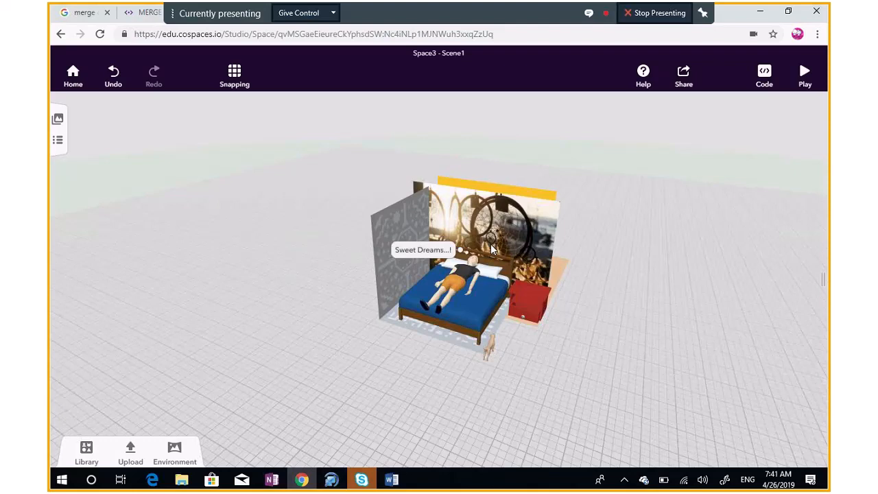
Look at the uploaded 3D models and inspect the furnished bedroom from above and from the side
{"action": "left_click", "coordinate": [130, 450]}
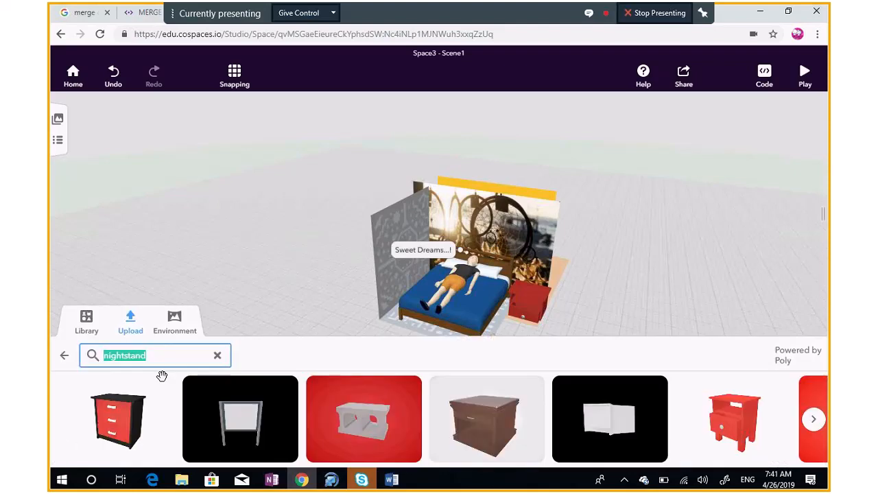
{"action": "left_click", "coordinate": [65, 356]}
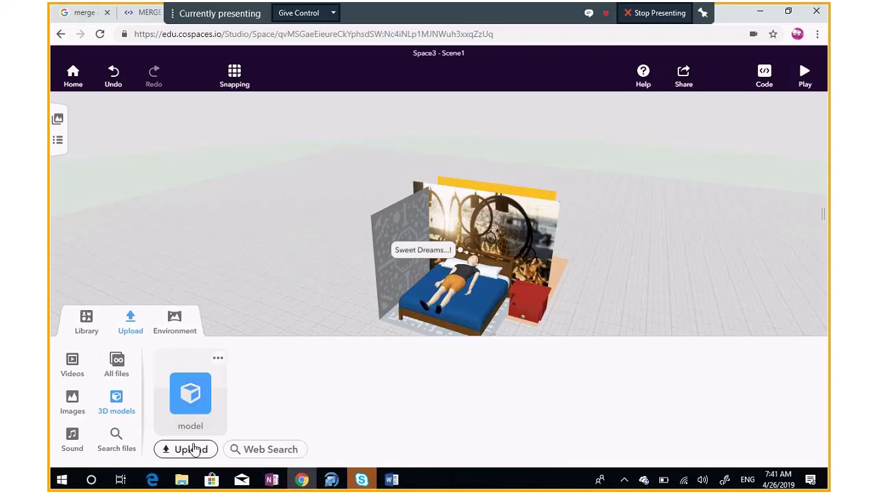
{"action": "left_click", "coordinate": [130, 328]}
{"action": "left_click_drag", "start_coordinate": [205, 272], "coordinate": [172, 372]}
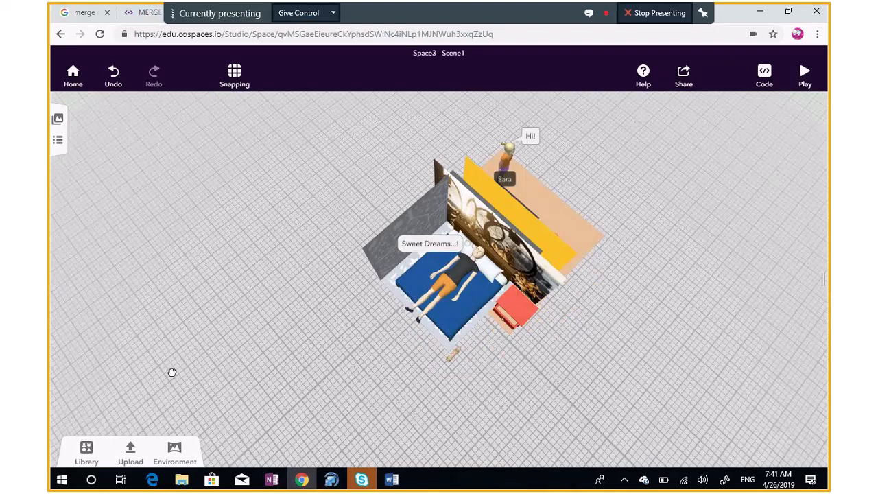
{"action": "left_click_drag", "start_coordinate": [171, 372], "coordinate": [458, 398]}
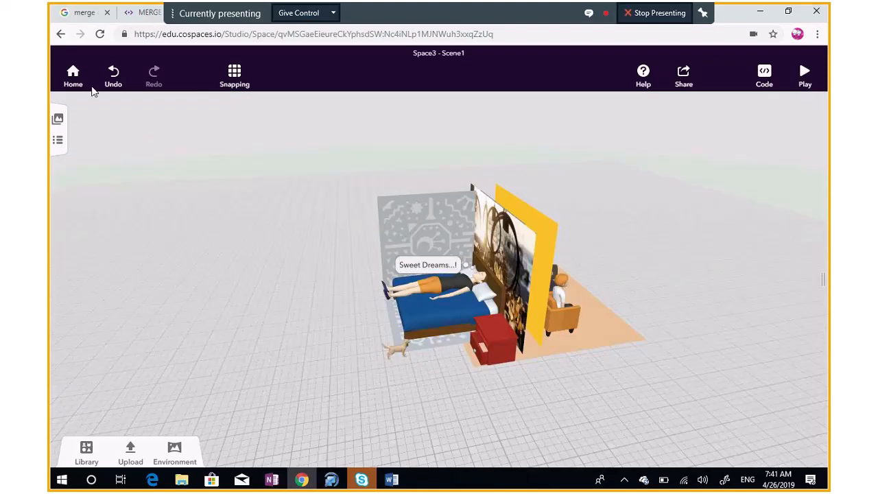
Go back to My Spaces, look at the account profile, and reopen Space3
{"action": "left_click", "coordinate": [73, 77]}
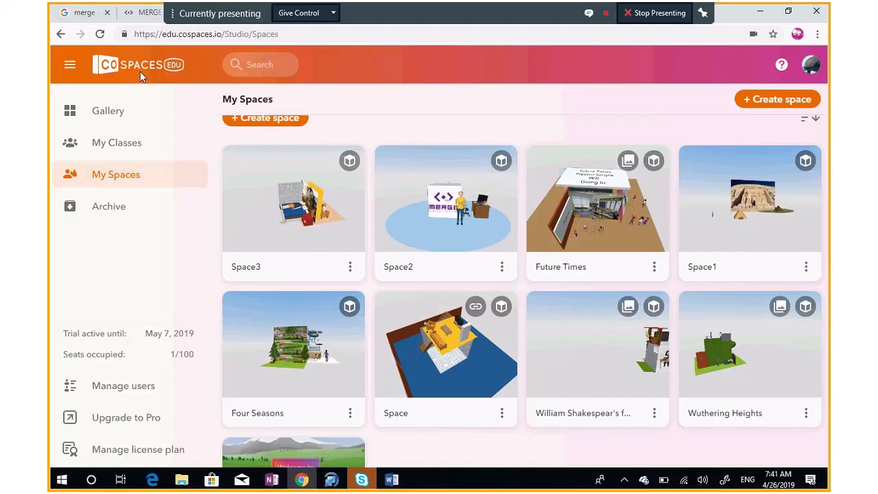
{"action": "left_click", "coordinate": [812, 65]}
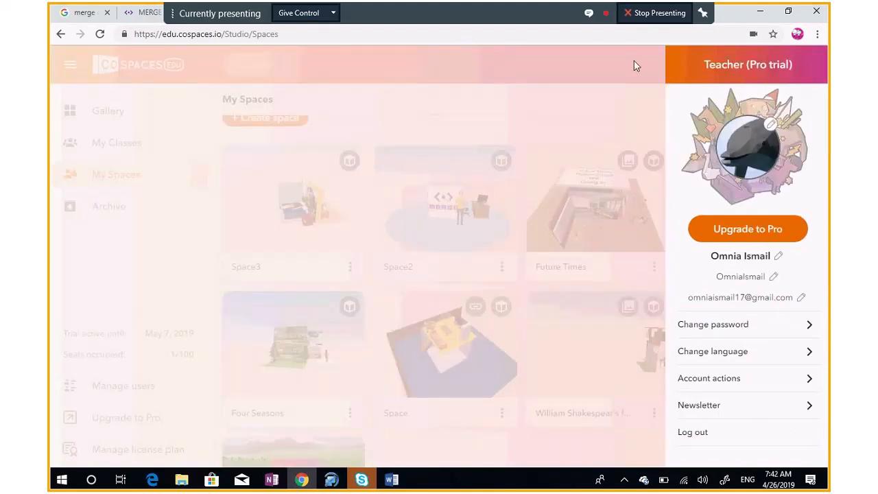
{"action": "left_click", "coordinate": [634, 65]}
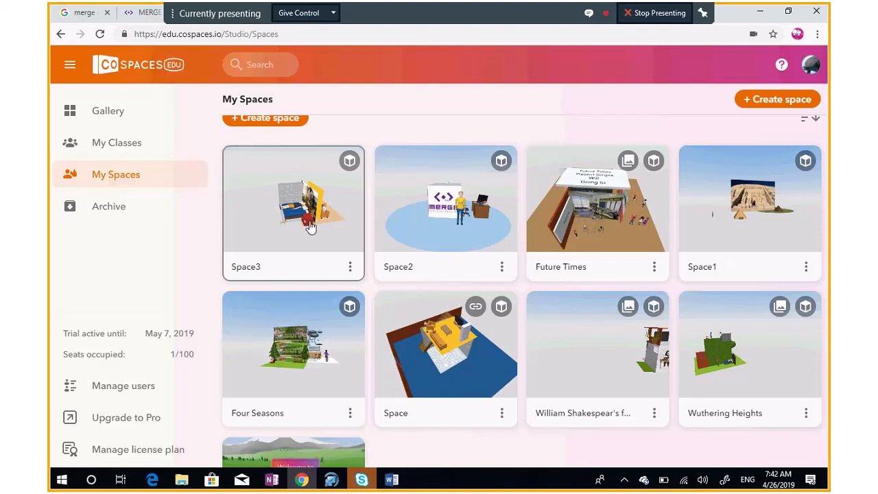
{"action": "left_click", "coordinate": [335, 245]}
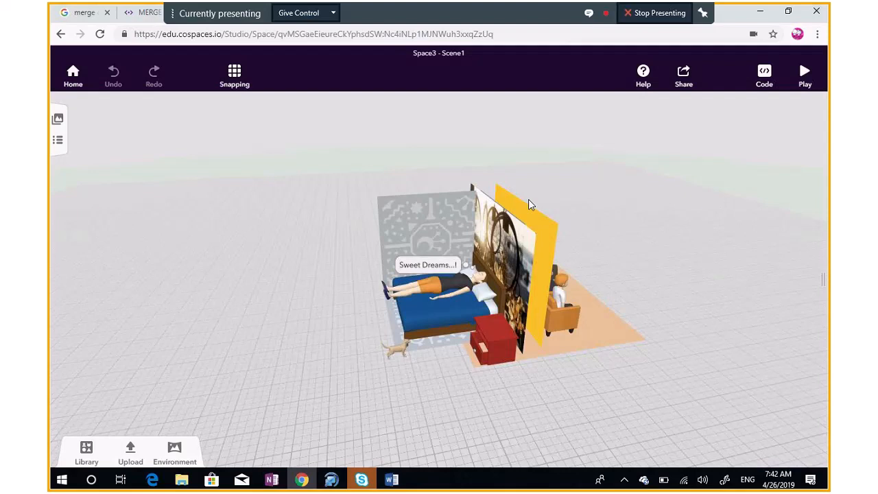
Share the space unlisted under the name Space3, view its direct link and QR code, and close the link view
{"action": "left_click", "coordinate": [695, 77]}
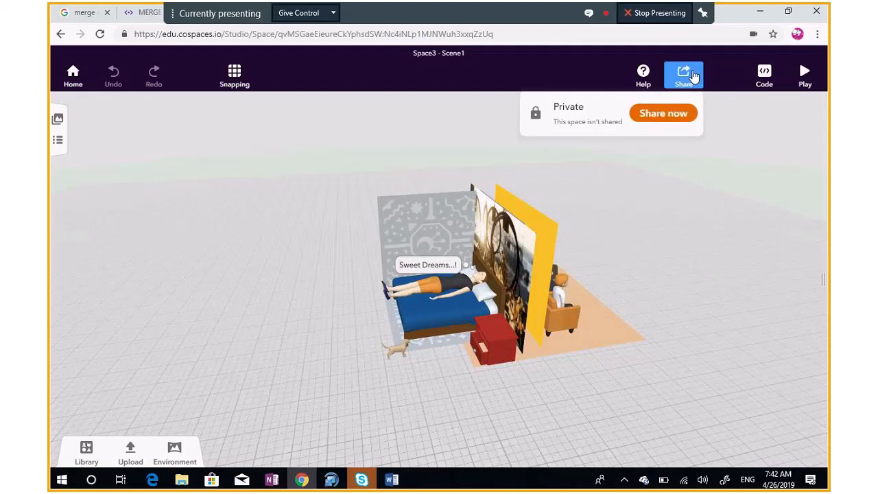
{"action": "left_click", "coordinate": [650, 115]}
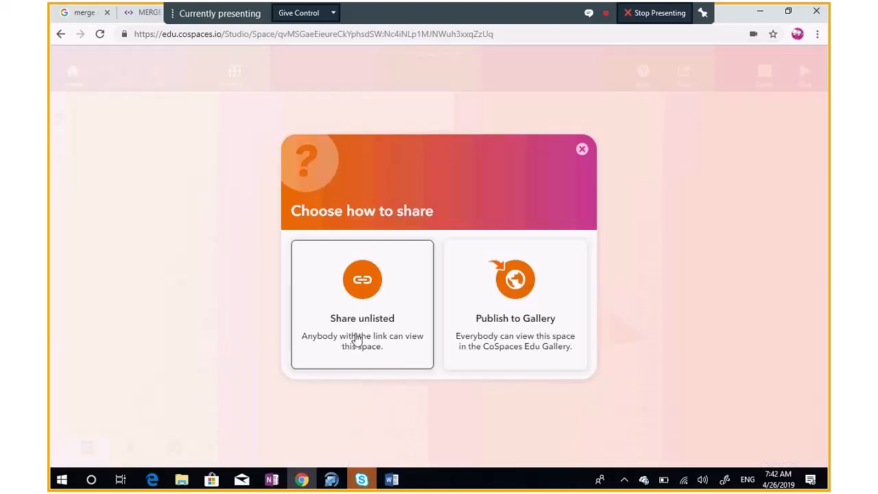
{"action": "left_click", "coordinate": [365, 283]}
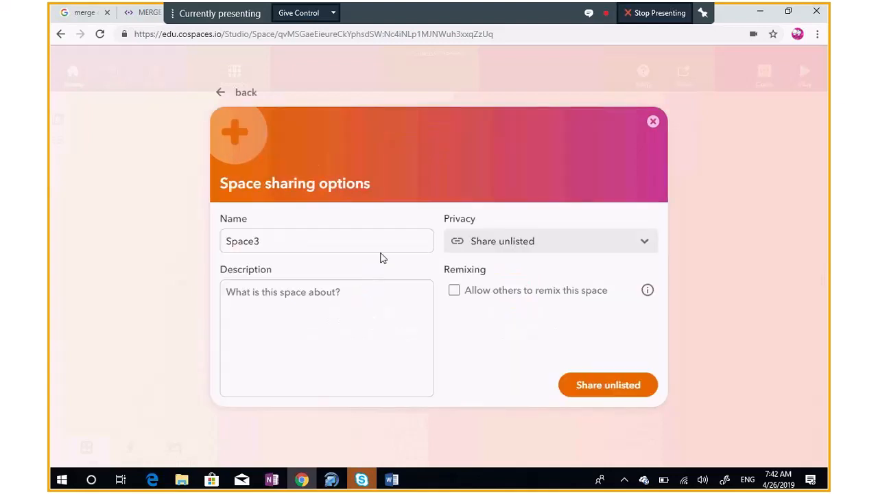
{"action": "left_click", "coordinate": [272, 241]}
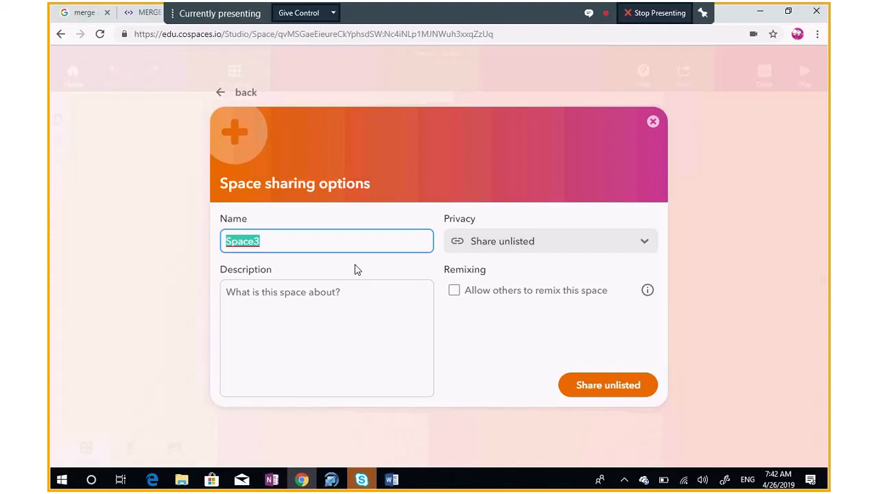
{"action": "left_click", "coordinate": [259, 242]}
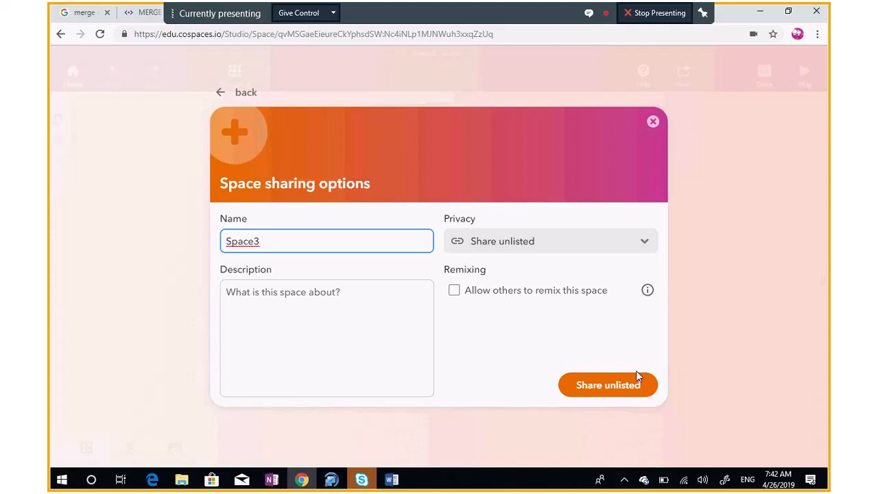
{"action": "left_click", "coordinate": [622, 386]}
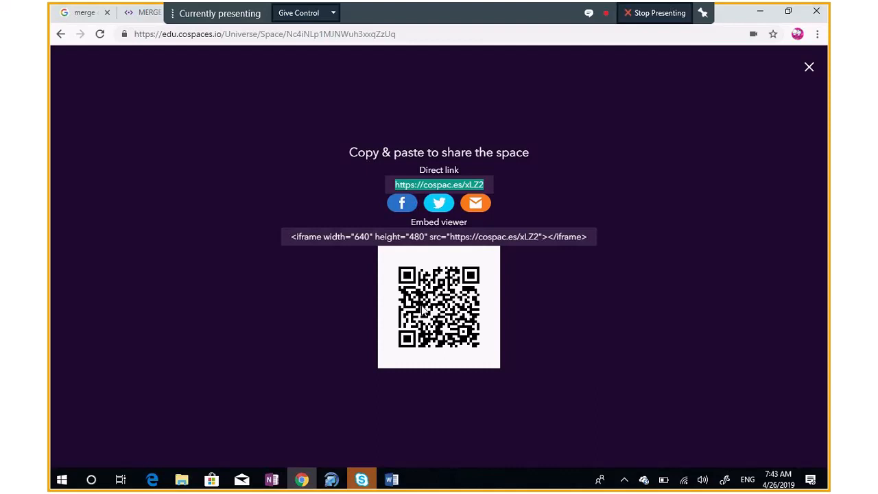
{"action": "left_click", "coordinate": [809, 66]}
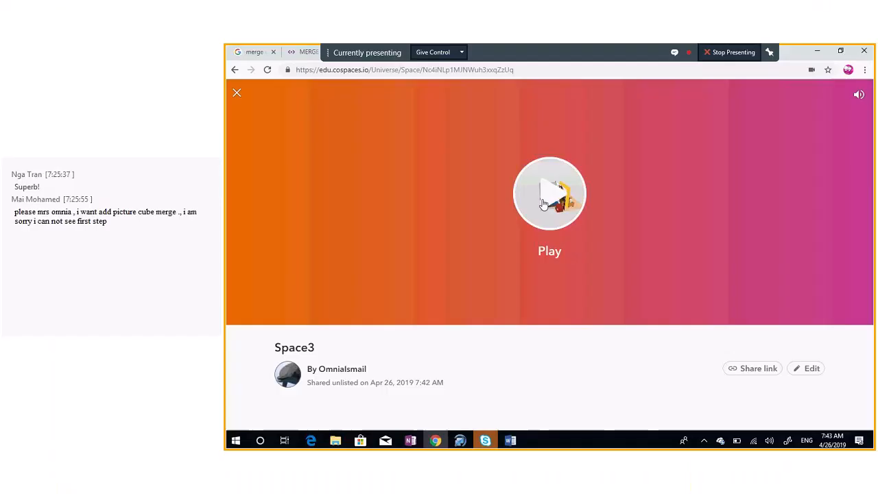
Play the shared space, view the animations inside and outside the cube from several sides, and exit playback
{"action": "left_click", "coordinate": [545, 201]}
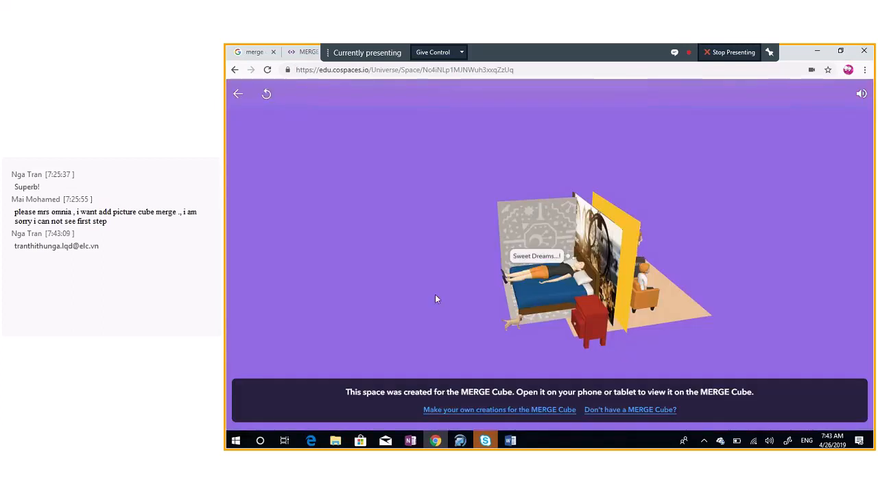
{"action": "left_click_drag", "start_coordinate": [435, 299], "coordinate": [316, 286]}
{"action": "left_click_drag", "start_coordinate": [407, 323], "coordinate": [270, 333]}
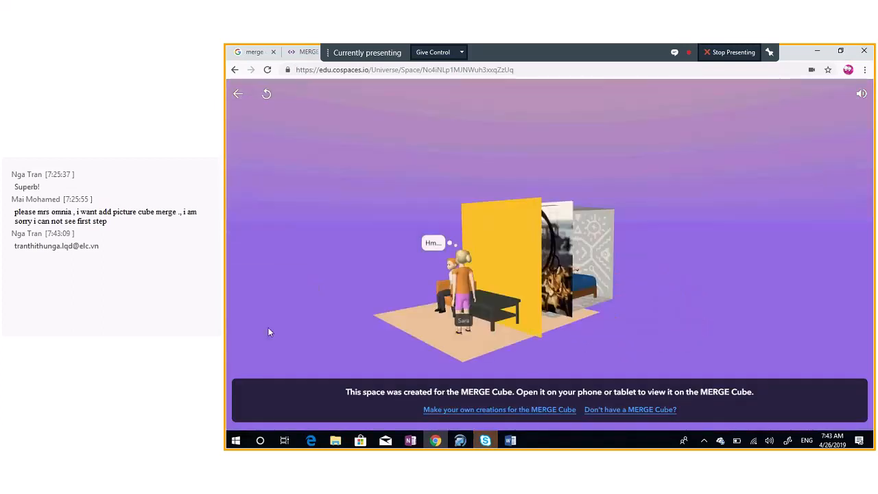
{"action": "left_click_drag", "start_coordinate": [327, 341], "coordinate": [665, 338]}
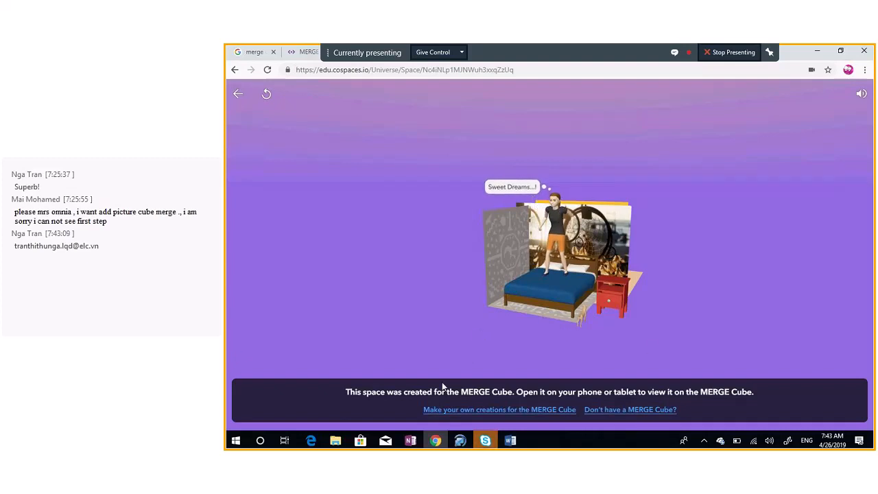
{"action": "left_click_drag", "start_coordinate": [716, 295], "coordinate": [515, 305]}
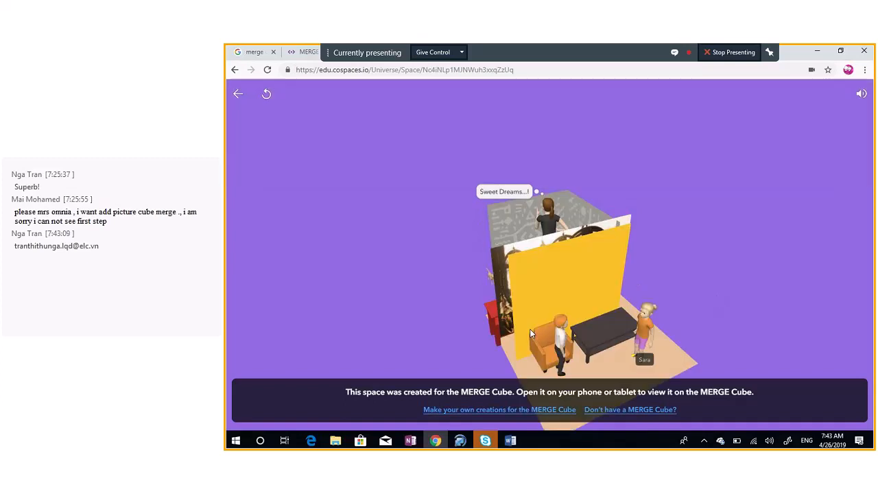
{"action": "left_click", "coordinate": [238, 93]}
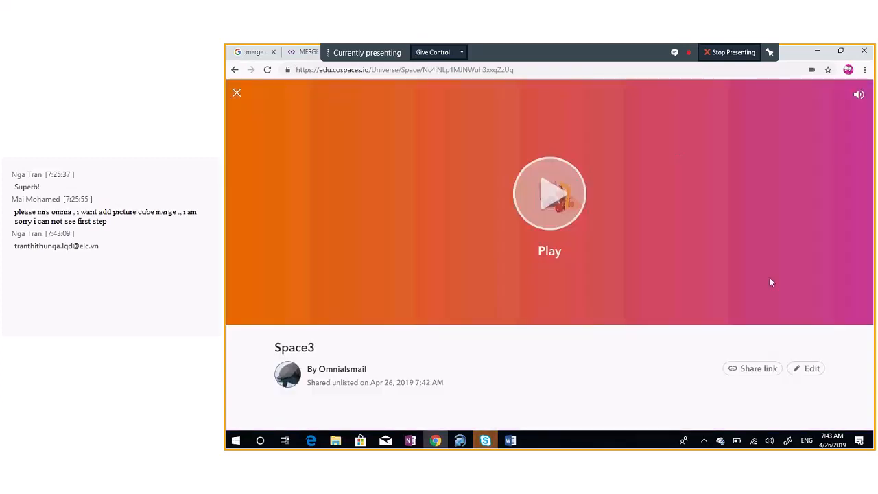
Reopen the shared space in the editor and view the seated man and Sara outside the cube
{"action": "left_click", "coordinate": [808, 371]}
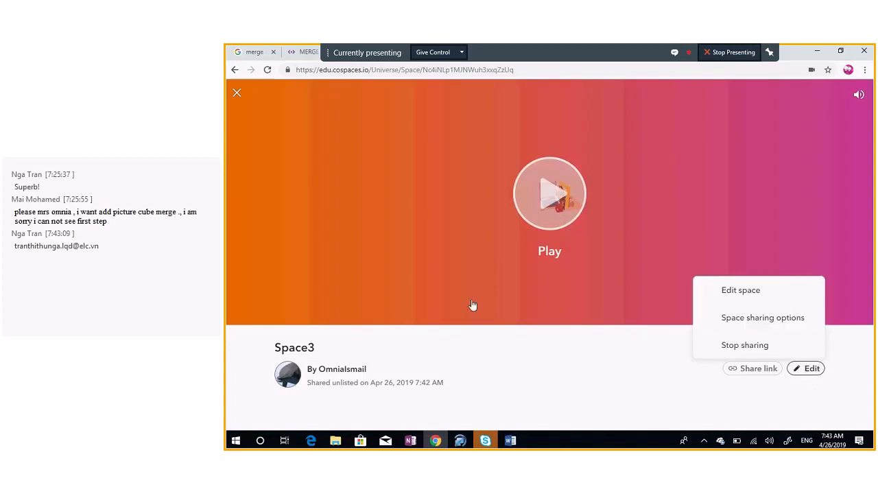
{"action": "left_click", "coordinate": [759, 297]}
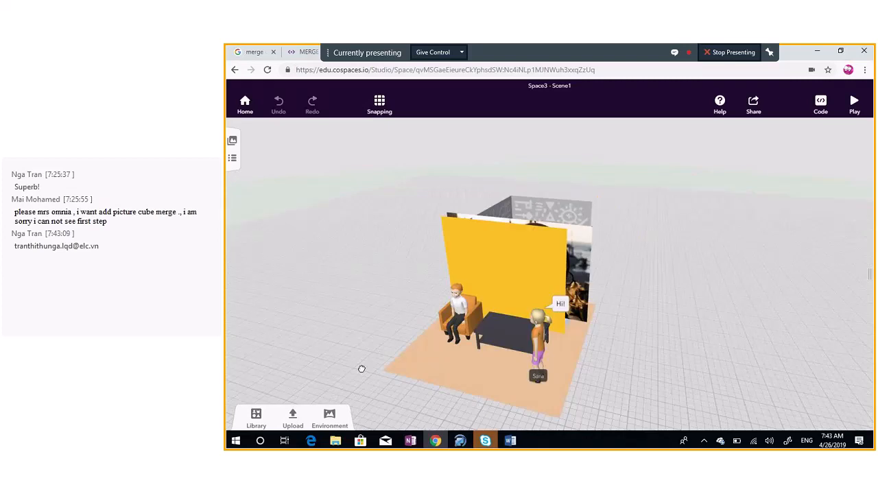
{"action": "left_click_drag", "start_coordinate": [362, 369], "coordinate": [405, 349]}
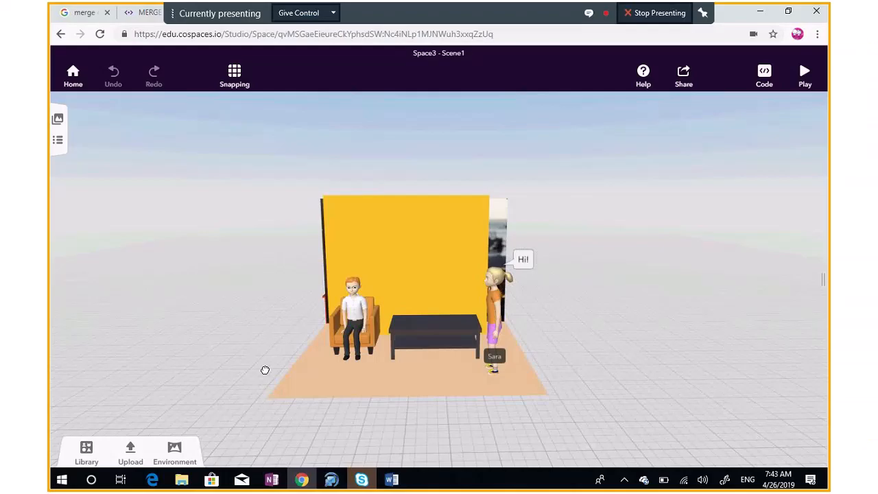
Play Space3, view the man, Sara and the bedroom inside the cube from different sides, and exit playback
{"action": "scroll", "coordinate": [265, 370], "scroll_direction": "up", "scroll_amount": 2}
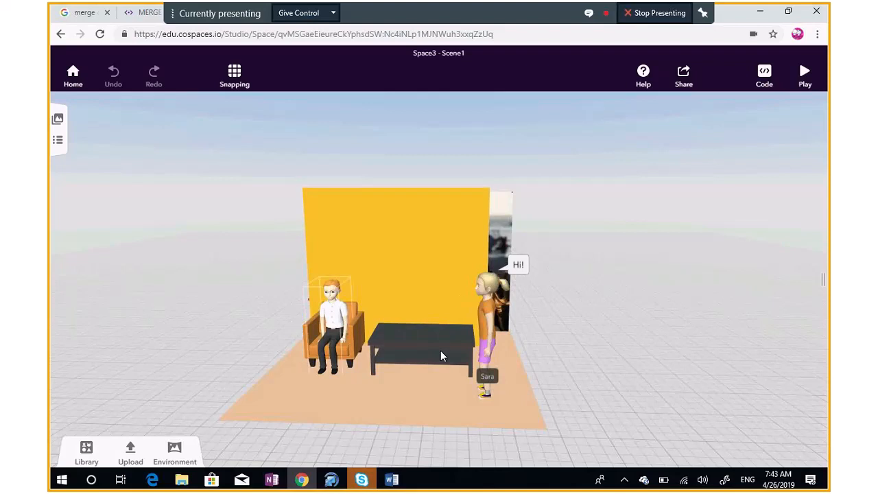
{"action": "left_click_drag", "start_coordinate": [237, 359], "coordinate": [415, 324]}
{"action": "left_click_drag", "start_coordinate": [632, 344], "coordinate": [490, 438]}
{"action": "left_click", "coordinate": [805, 76]}
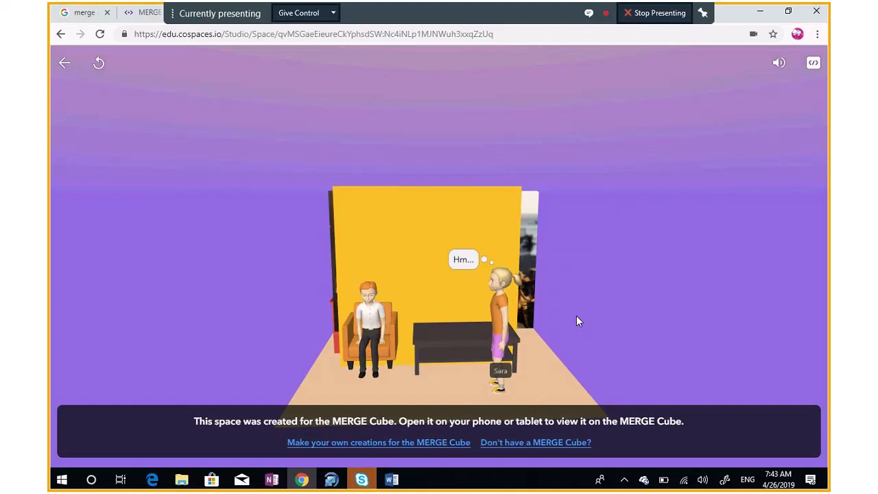
{"action": "left_click_drag", "start_coordinate": [600, 329], "coordinate": [685, 371]}
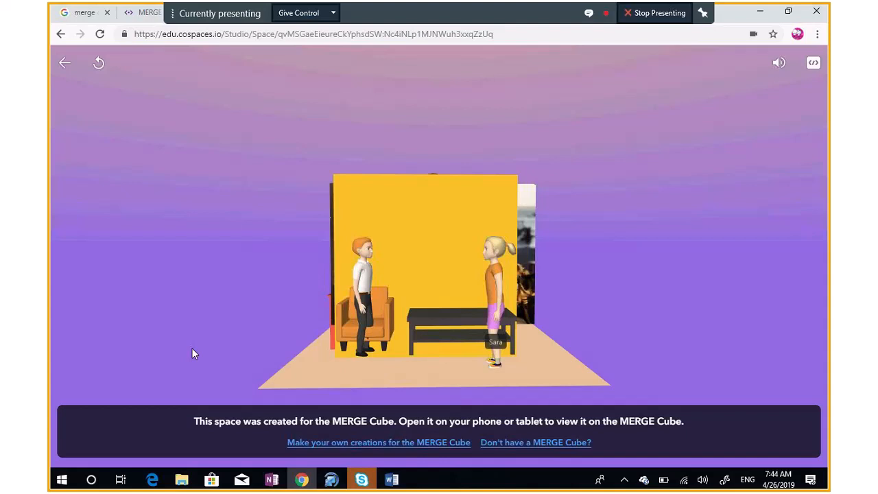
{"action": "left_click_drag", "start_coordinate": [191, 348], "coordinate": [363, 359]}
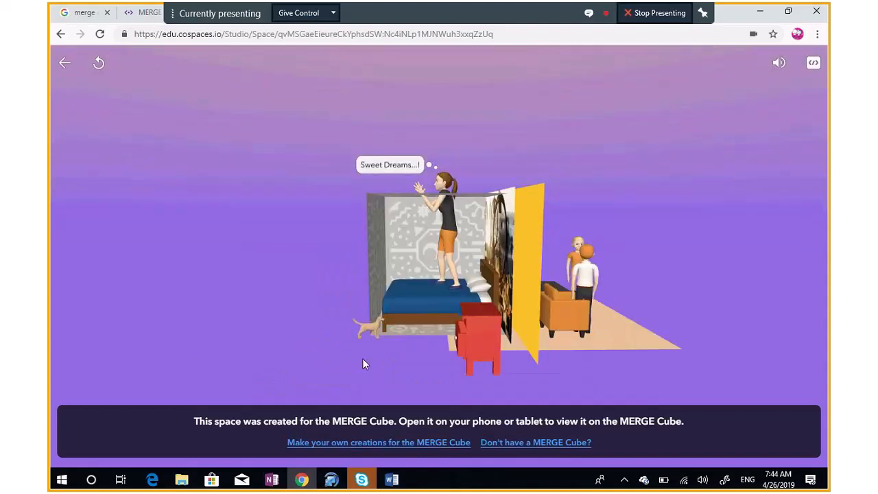
{"action": "left_click", "coordinate": [67, 63]}
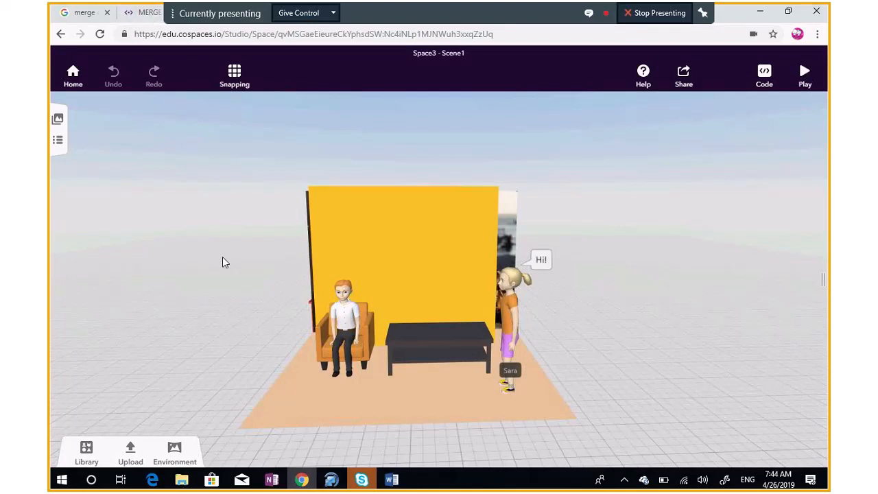
Leave Space3, return to My Spaces and open the Future Times space
{"action": "left_click", "coordinate": [73, 77]}
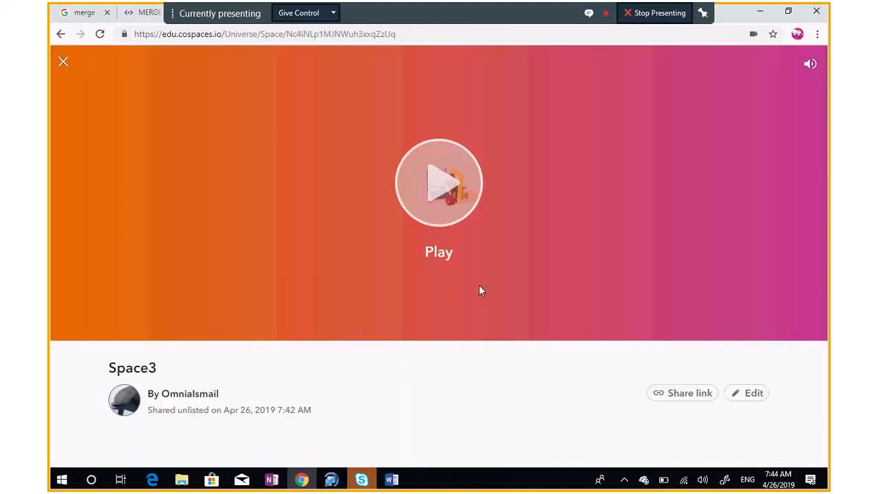
{"action": "left_click", "coordinate": [63, 62]}
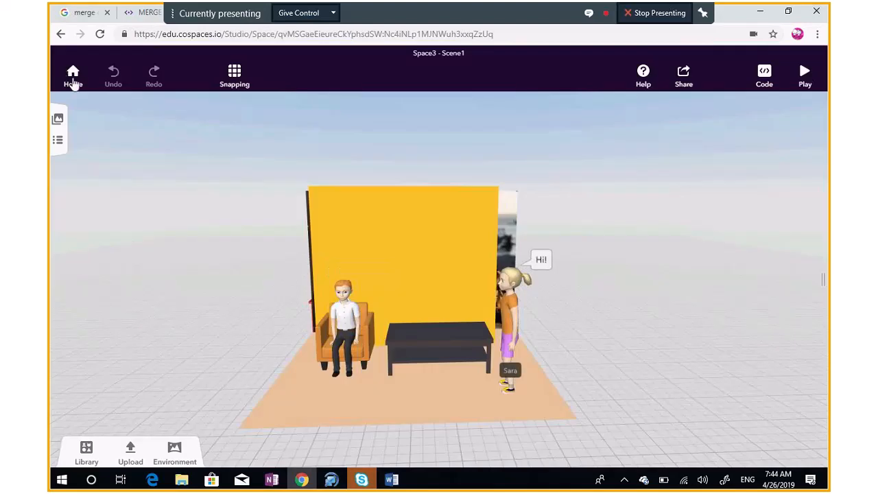
{"action": "left_click", "coordinate": [74, 79]}
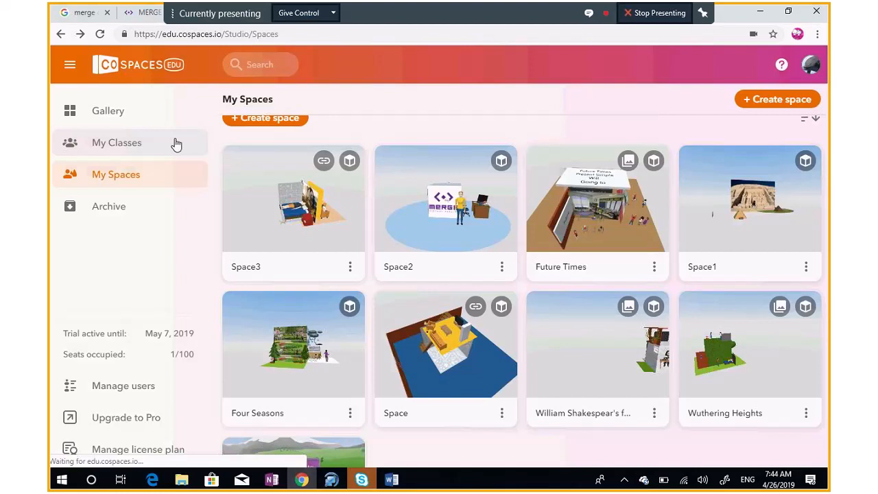
{"action": "left_click", "coordinate": [227, 237]}
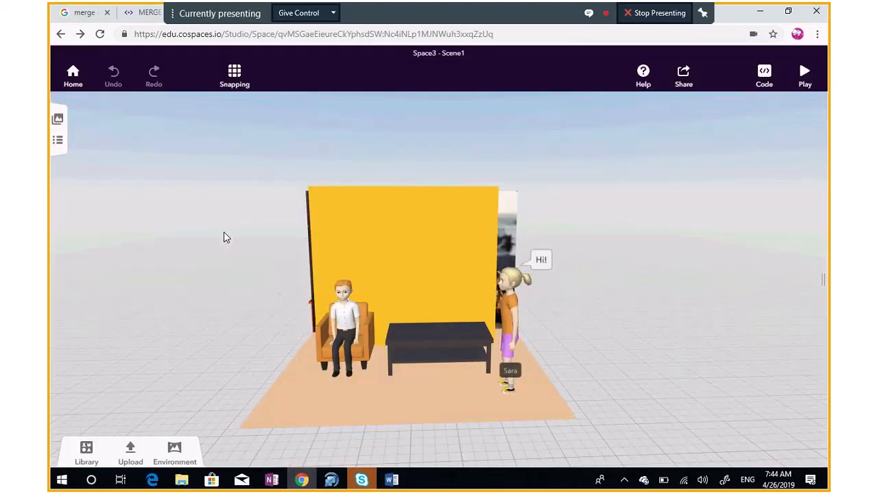
{"action": "left_click", "coordinate": [72, 80]}
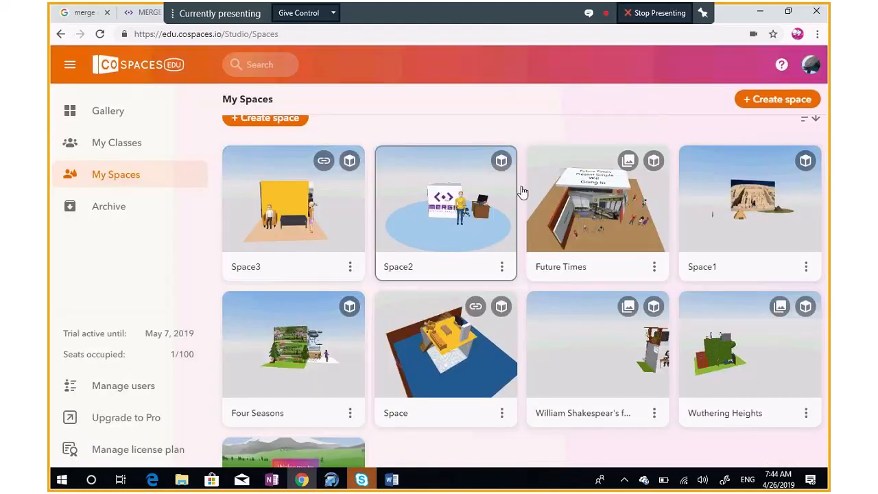
{"action": "left_click", "coordinate": [642, 220]}
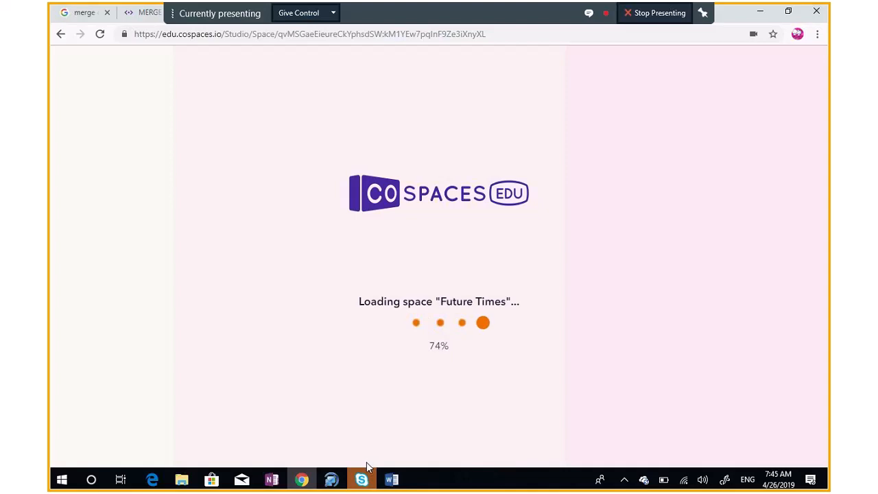
Switch to the Skype conversation, send all participants CoBlocks-Reference-Guide from the Merge Cube folder, and minimize the conversation
{"action": "mouse_move", "coordinate": [366, 473]}
{"action": "left_click", "coordinate": [362, 480]}
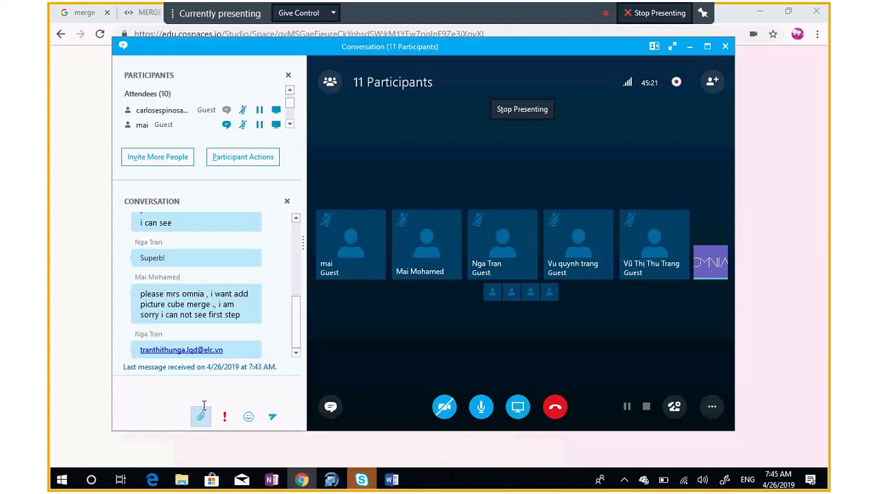
{"action": "left_click", "coordinate": [201, 414]}
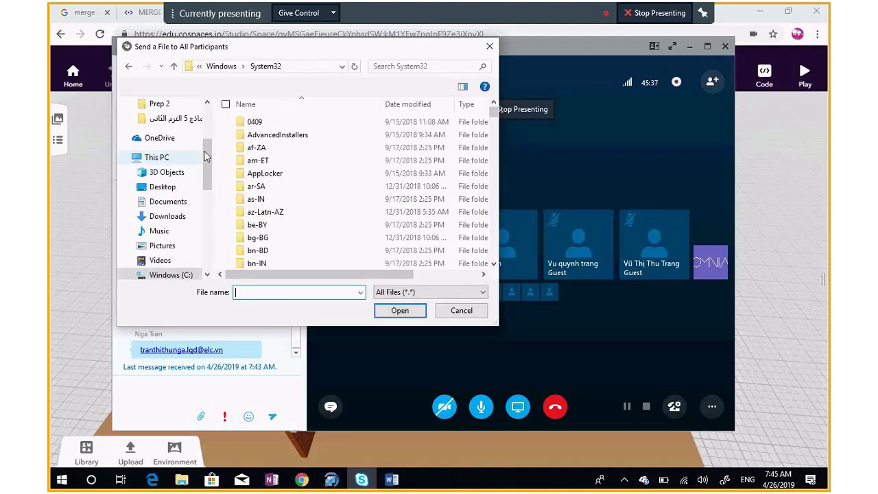
{"action": "left_click", "coordinate": [206, 275]}
{"action": "scroll", "coordinate": [207, 275], "scroll_direction": "down", "scroll_amount": 3}
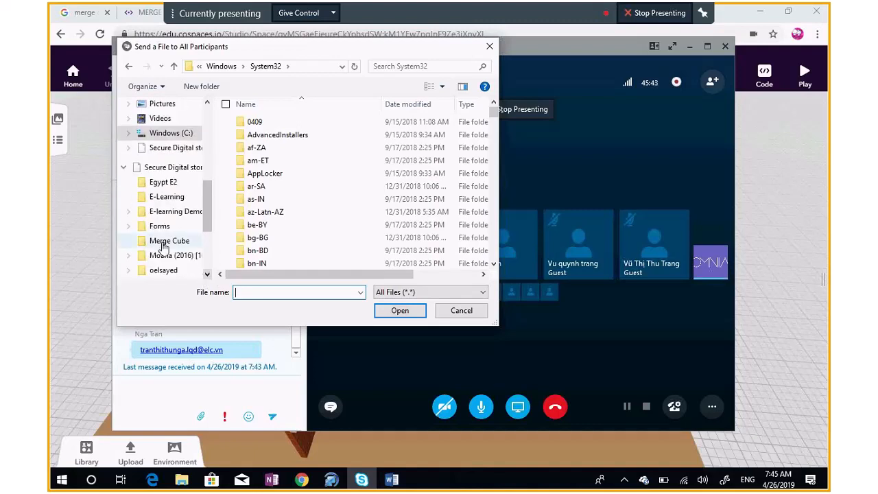
{"action": "left_click", "coordinate": [165, 243]}
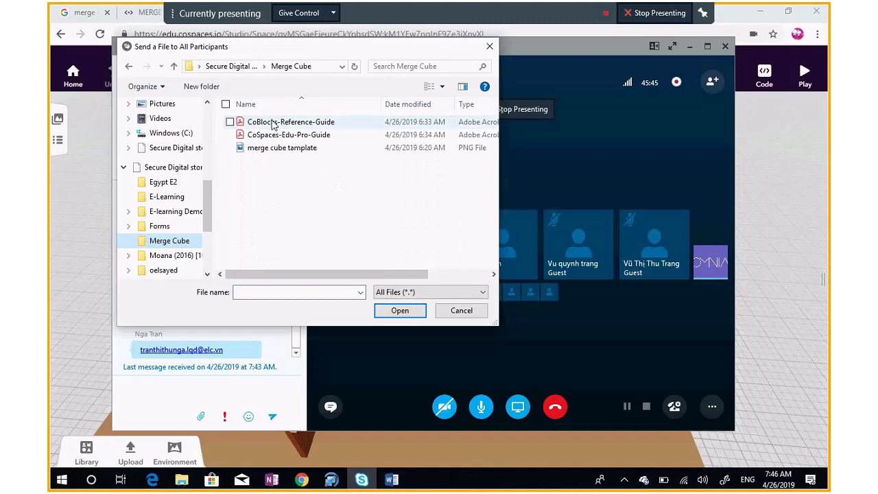
{"action": "left_click", "coordinate": [240, 122]}
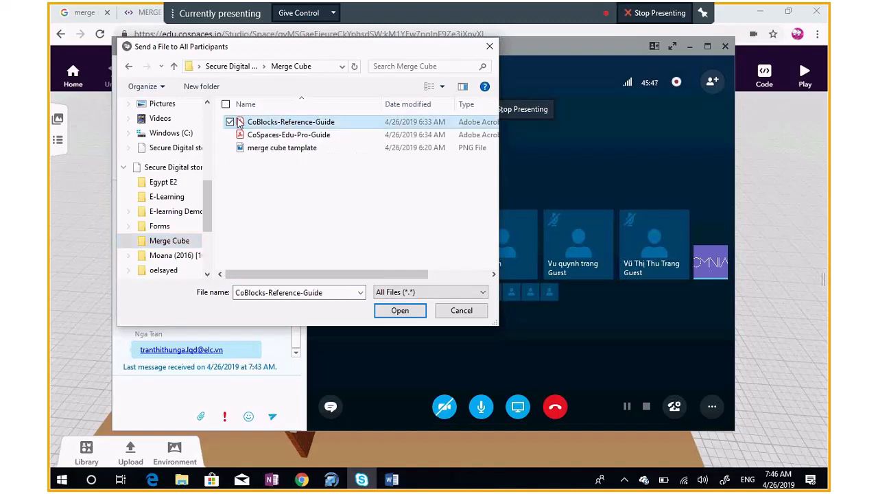
{"action": "left_click", "coordinate": [401, 312]}
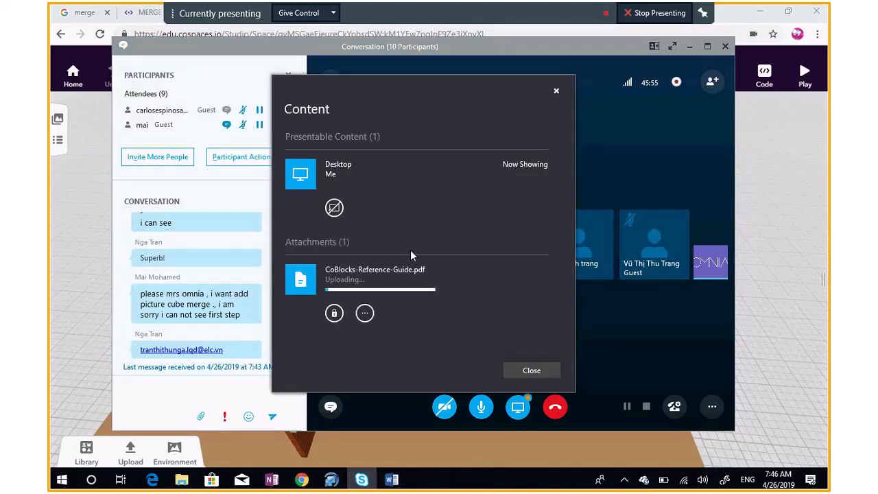
{"action": "left_click", "coordinate": [556, 94]}
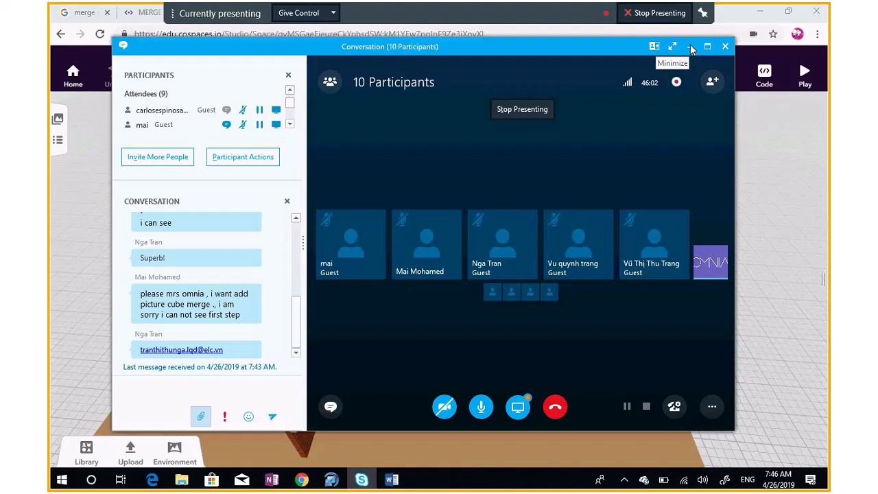
{"action": "left_click", "coordinate": [690, 48]}
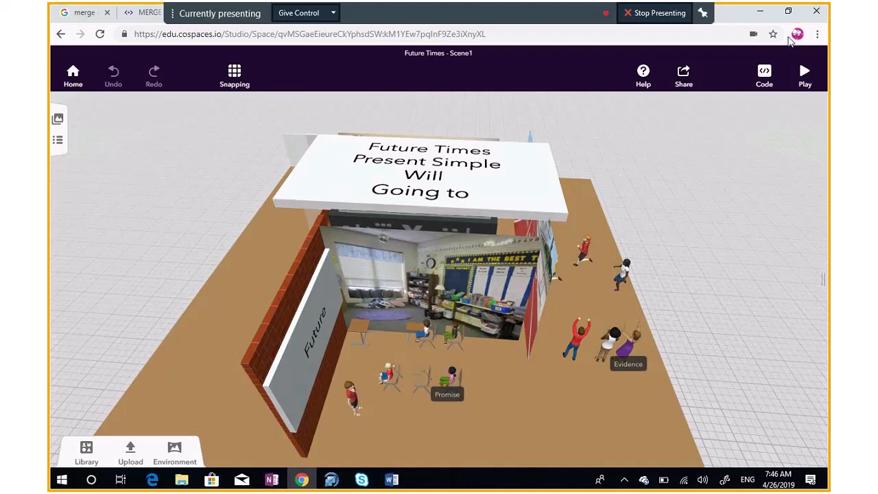
Open the CoBlocks code of Future Times and view the uploaded sound files that its play sound blocks use
{"action": "left_click", "coordinate": [766, 75]}
{"action": "left_click", "coordinate": [771, 72]}
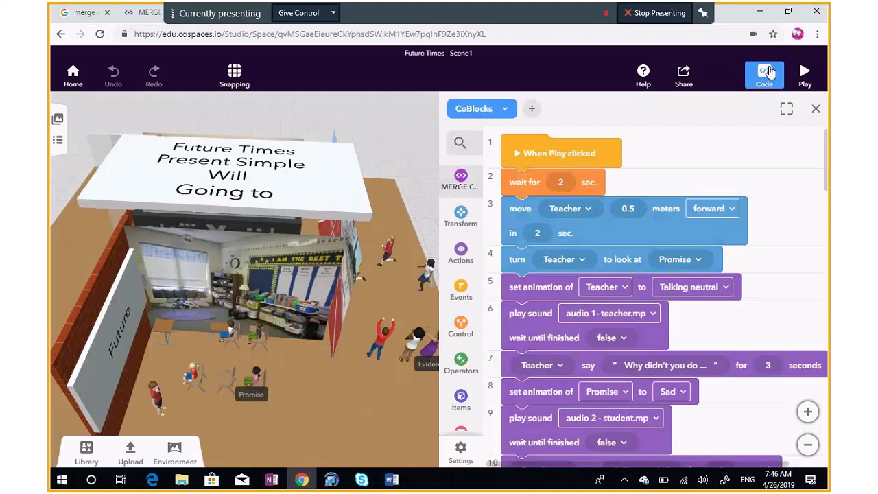
{"action": "scroll", "coordinate": [693, 322], "scroll_direction": "down", "scroll_amount": 1}
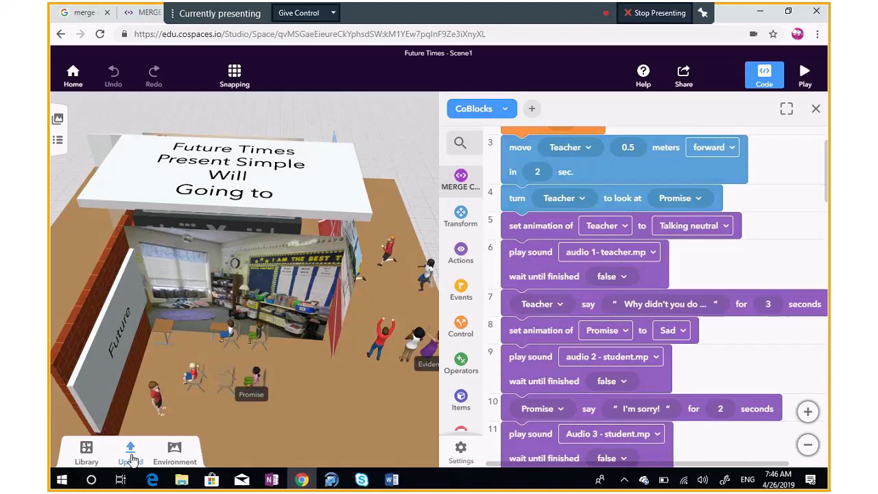
{"action": "left_click", "coordinate": [130, 454]}
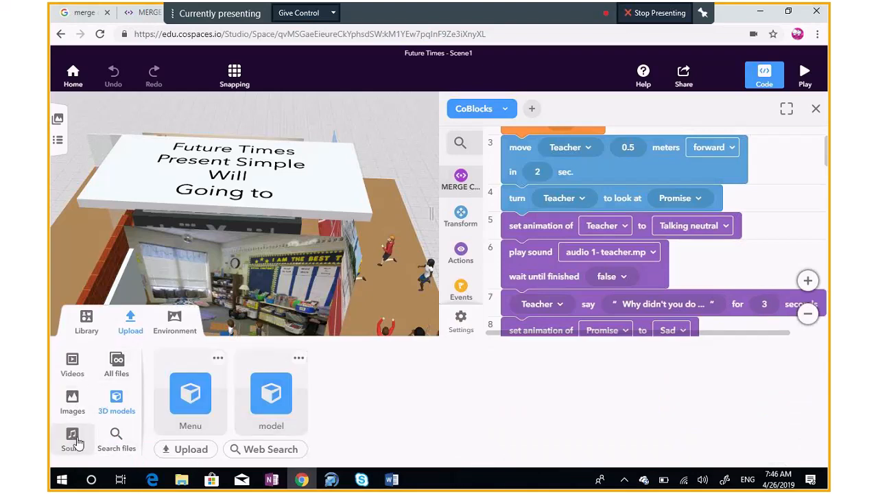
{"action": "left_click", "coordinate": [75, 440]}
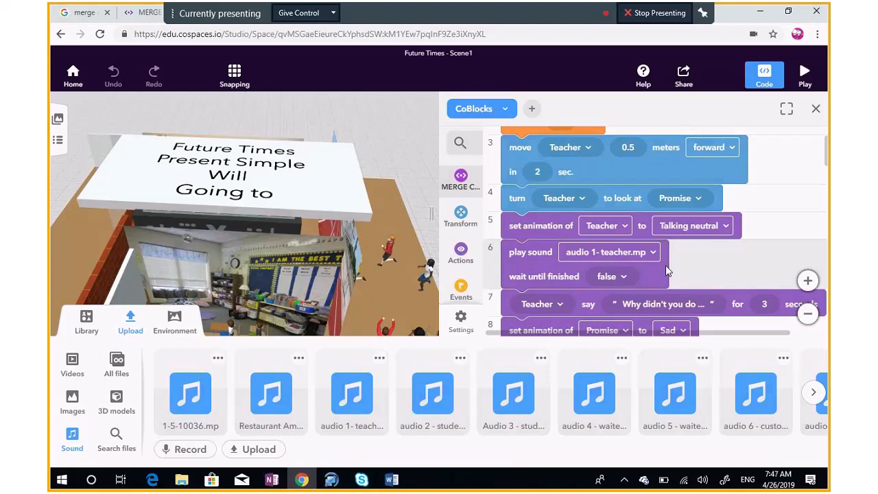
{"action": "left_click", "coordinate": [557, 252]}
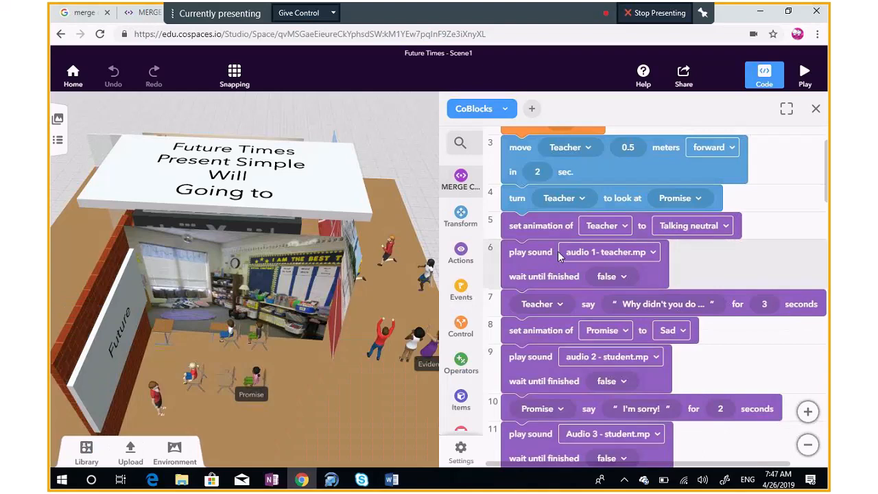
Examine the text and duration of the Teacher's speech block and read through the paired sound and speech blocks for Promise, Waiter and Quick decision
{"action": "left_click", "coordinate": [642, 311]}
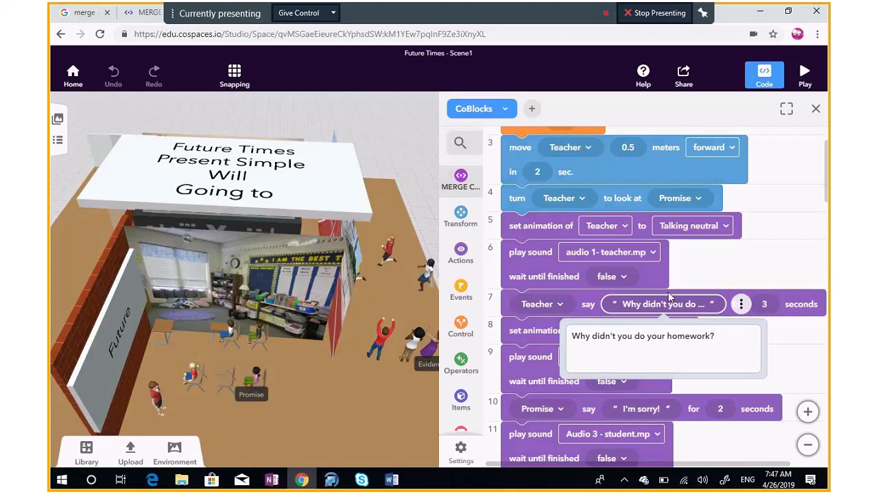
{"action": "left_click", "coordinate": [766, 326]}
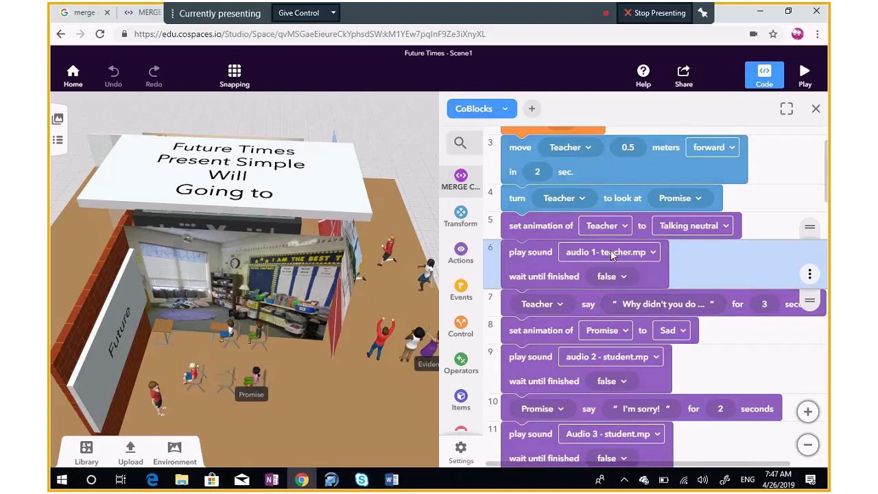
{"action": "left_click", "coordinate": [765, 304]}
{"action": "left_click", "coordinate": [767, 339]}
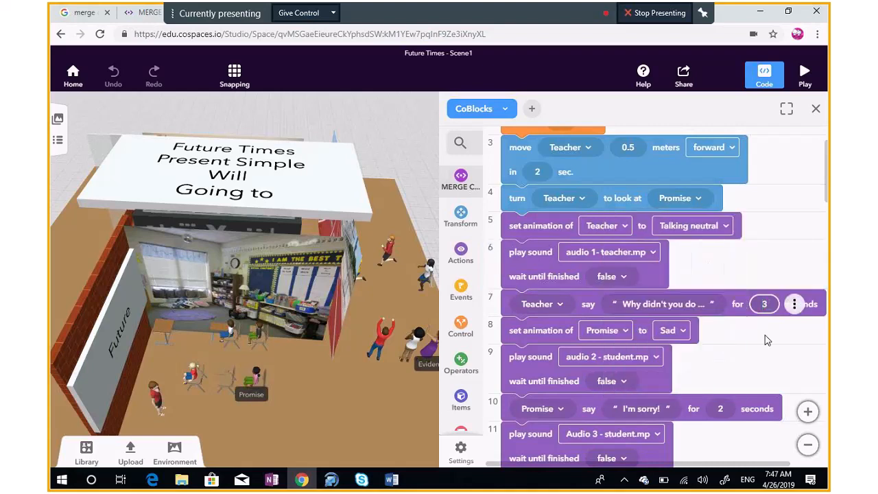
{"action": "left_click", "coordinate": [767, 340]}
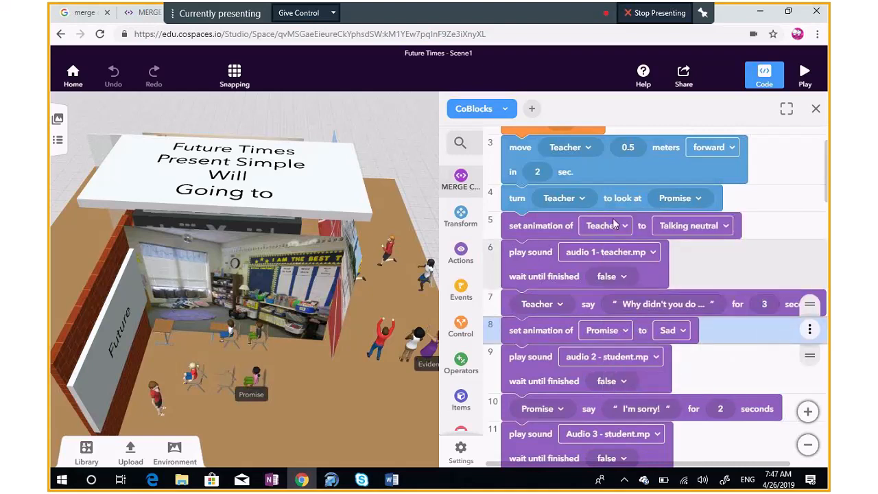
{"action": "scroll", "coordinate": [614, 224], "scroll_direction": "down", "scroll_amount": 3}
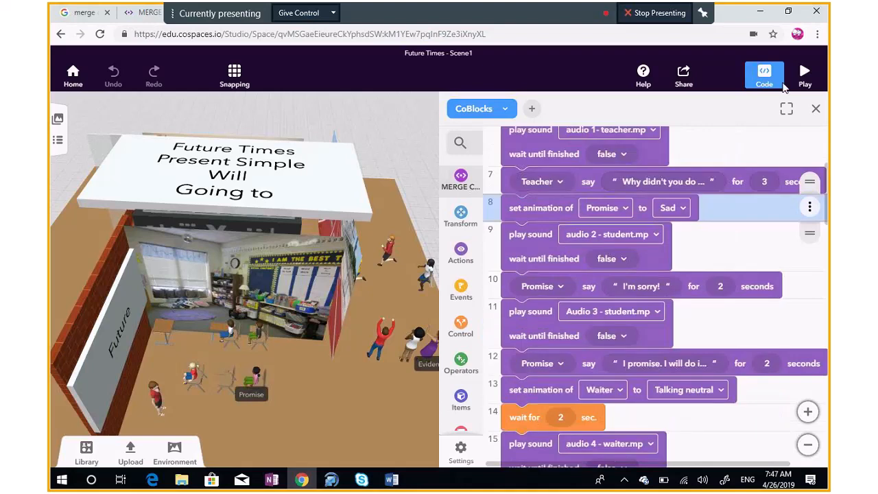
{"action": "scroll", "coordinate": [590, 309], "scroll_direction": "down", "scroll_amount": 1}
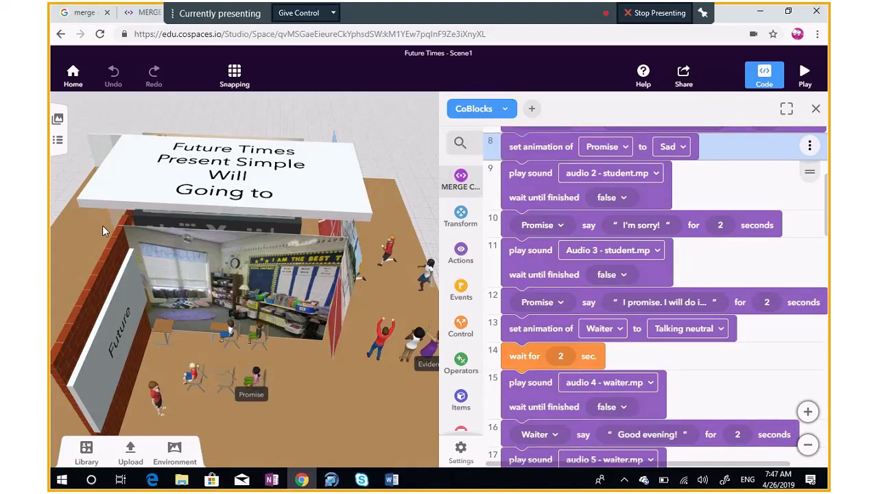
{"action": "scroll", "coordinate": [577, 359], "scroll_direction": "down", "scroll_amount": 4}
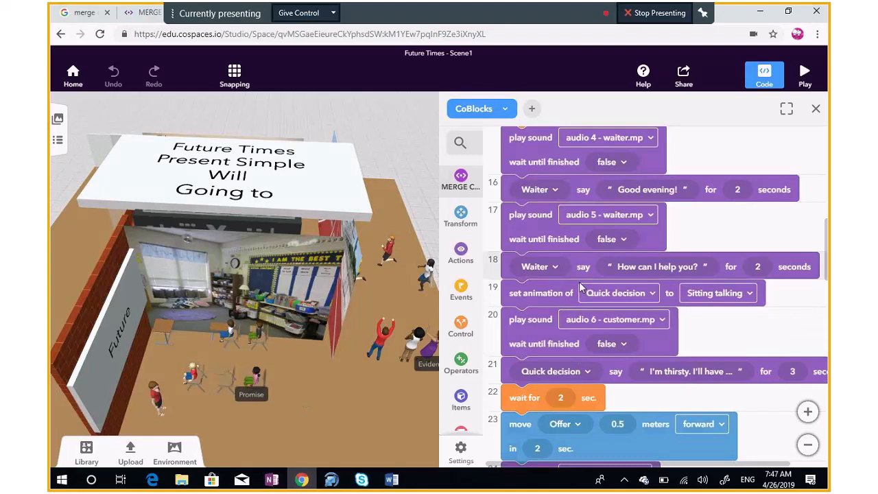
{"action": "scroll", "coordinate": [549, 292], "scroll_direction": "up", "scroll_amount": 4}
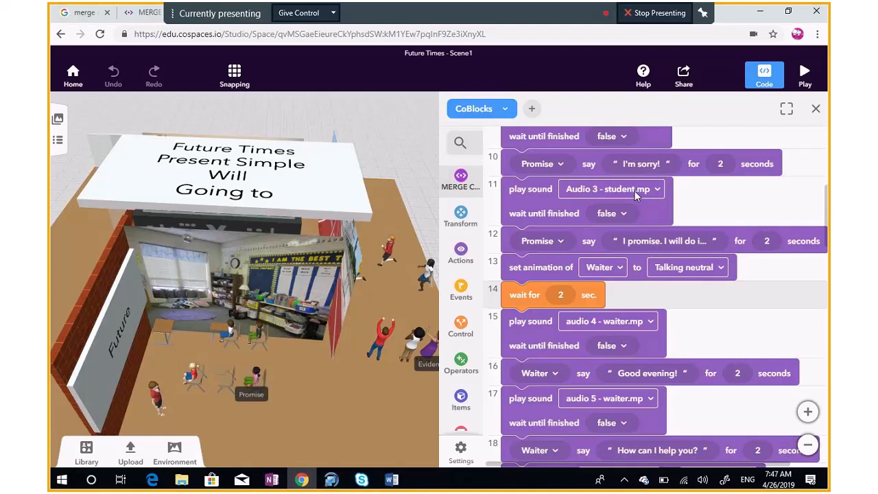
Play the Future Times scene and look around its classroom, restaurant and cinema sides while the dialogue runs
{"action": "left_click", "coordinate": [805, 74]}
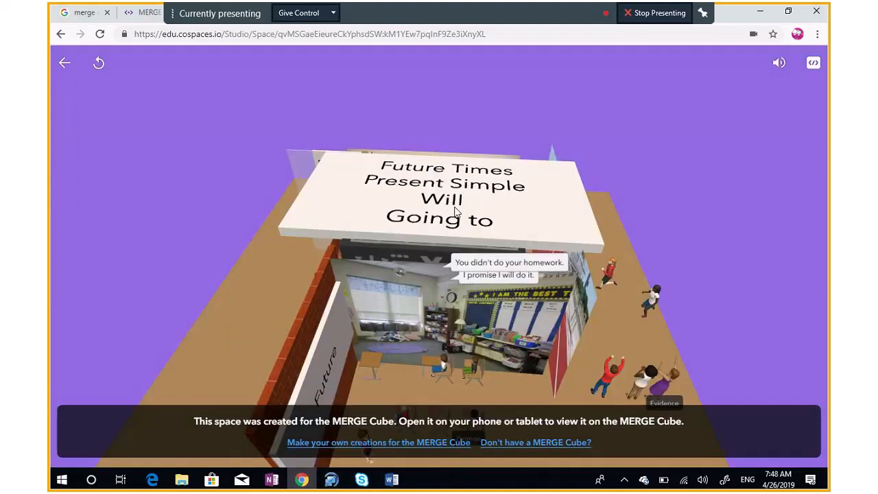
{"action": "left_click_drag", "start_coordinate": [652, 213], "coordinate": [600, 141]}
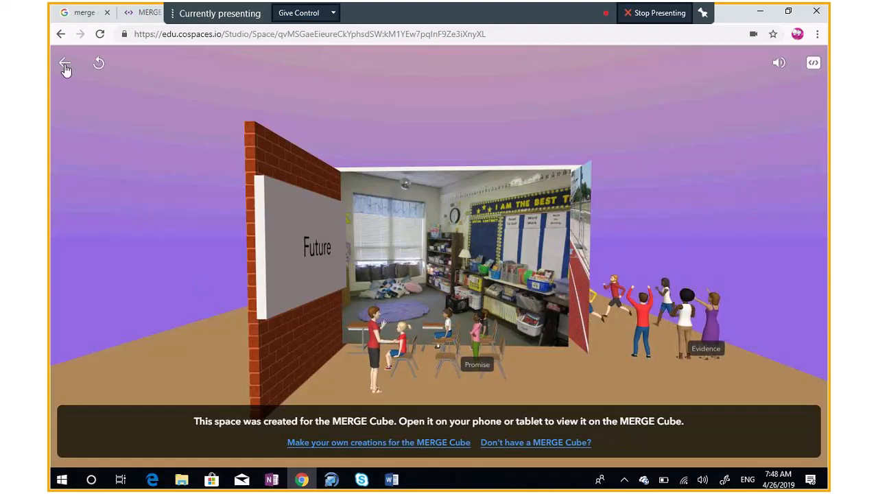
{"action": "left_click_drag", "start_coordinate": [176, 338], "coordinate": [316, 355]}
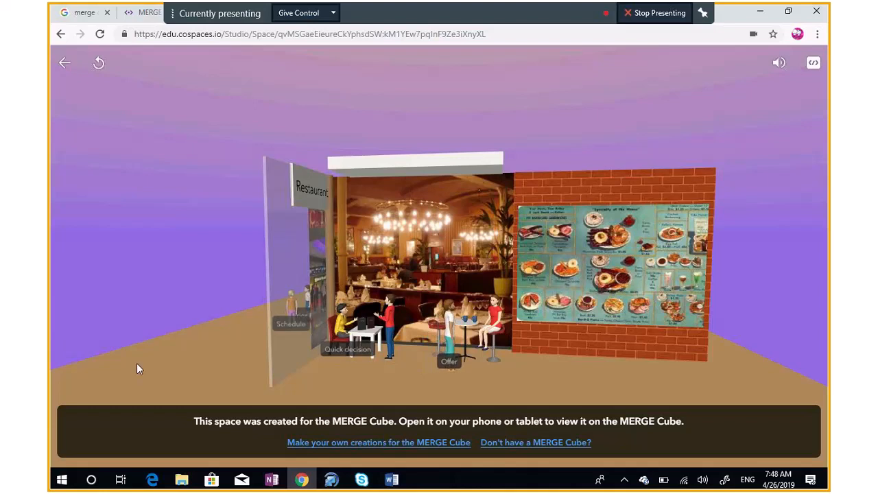
{"action": "mouse_move", "coordinate": [136, 370]}
{"action": "left_mouse_down"}
{"action": "mouse_move", "coordinate": [147, 387]}
{"action": "mouse_move", "coordinate": [241, 359]}
{"action": "mouse_move", "coordinate": [108, 384]}
{"action": "mouse_move", "coordinate": [135, 372]}
{"action": "left_mouse_up"}
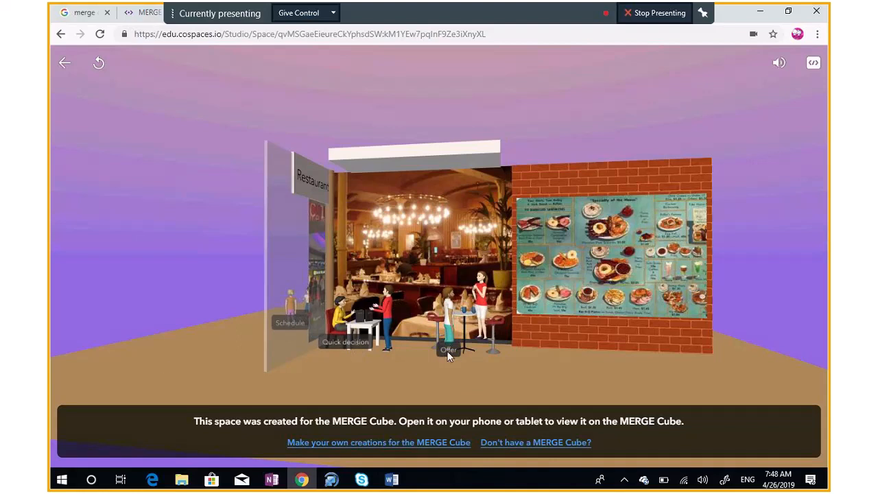
{"action": "left_click_drag", "start_coordinate": [160, 354], "coordinate": [335, 352]}
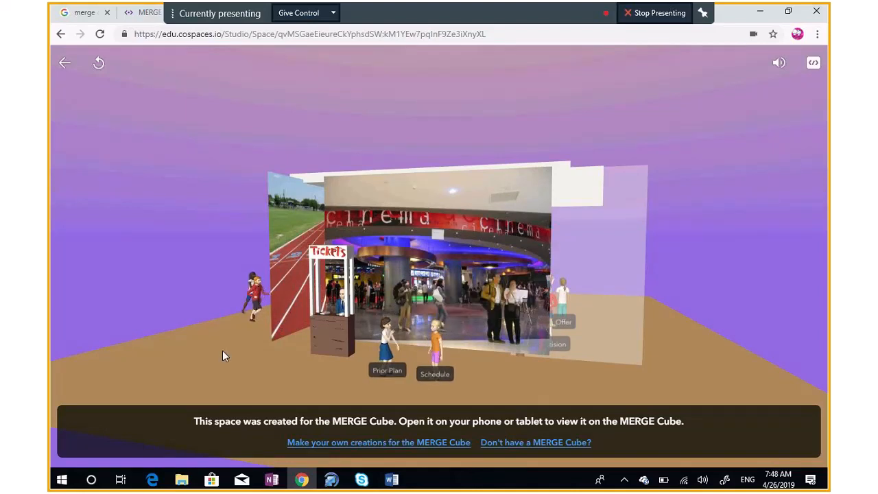
Exit the Future Times playback and return to the My Spaces overview
{"action": "left_click", "coordinate": [66, 63]}
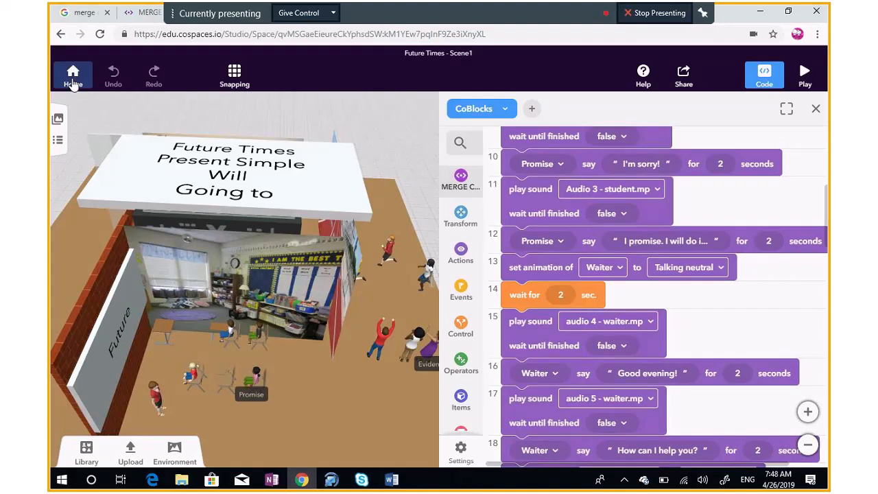
{"action": "left_click", "coordinate": [74, 82]}
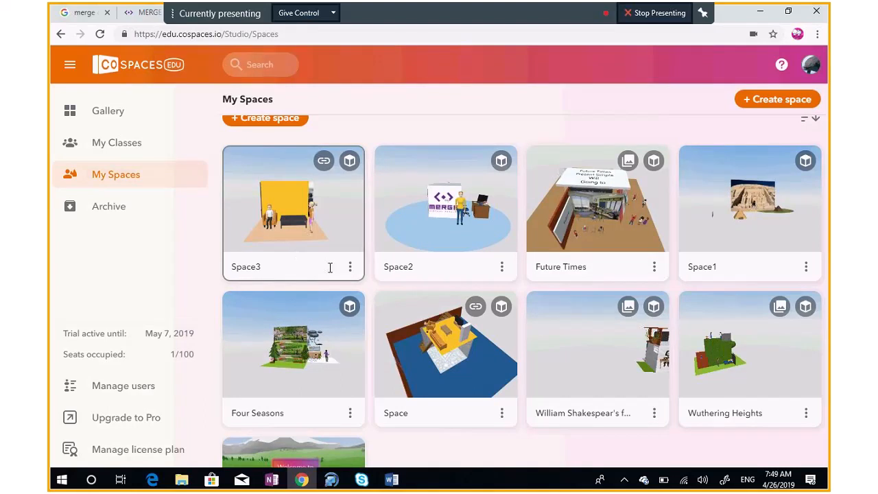
{"action": "scroll", "coordinate": [329, 273], "scroll_direction": "up", "scroll_amount": 1}
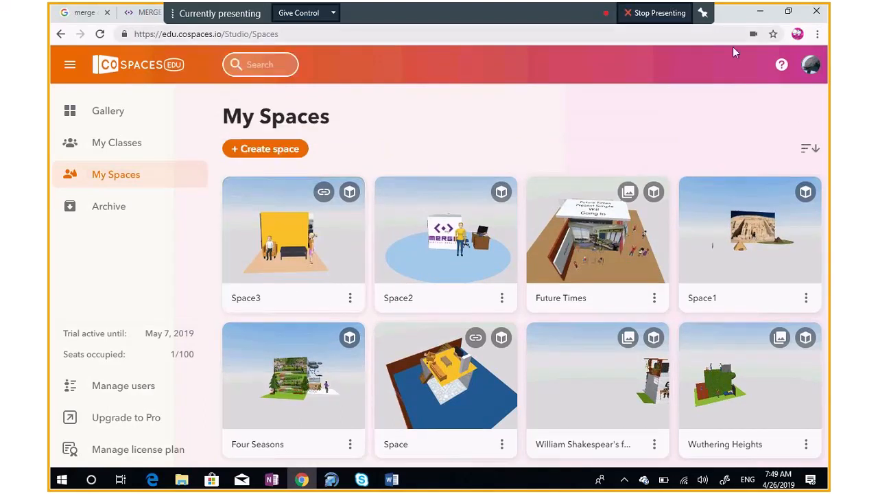
Switch to the browser page with the tinkercad search, open the Tinkercad website and view its home page
{"action": "left_click", "coordinate": [758, 13]}
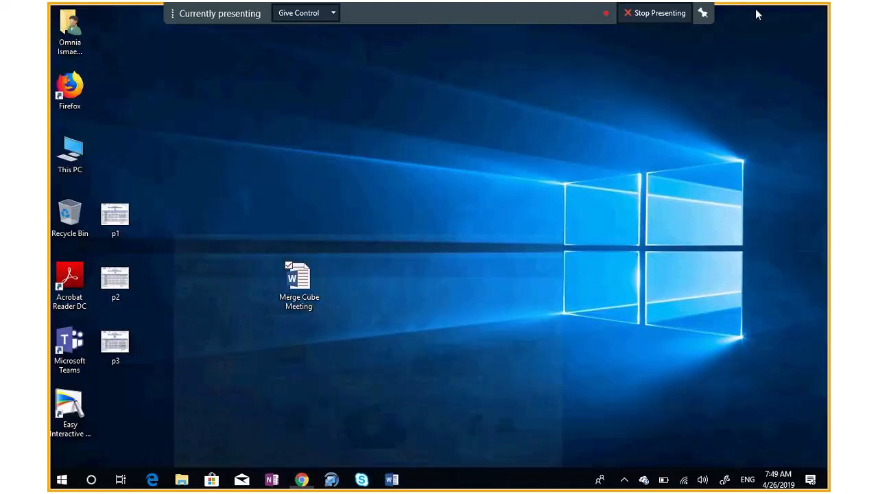
{"action": "left_click", "coordinate": [302, 480]}
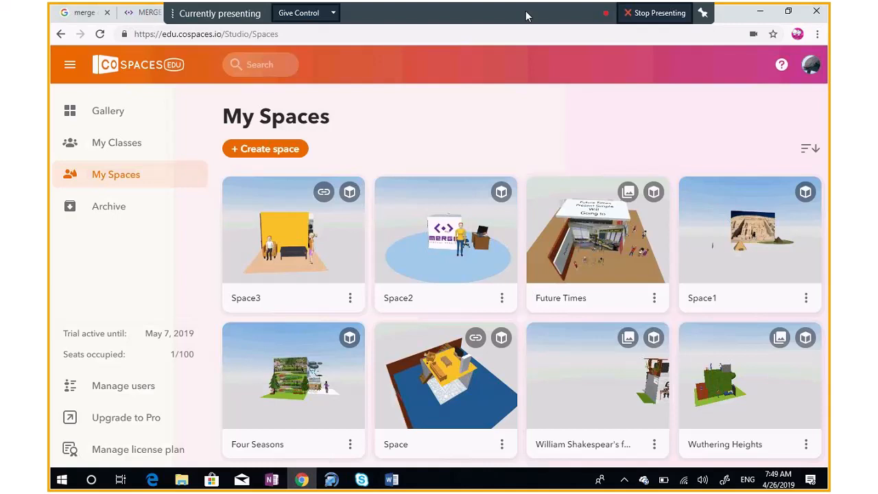
{"action": "left_click", "coordinate": [787, 12]}
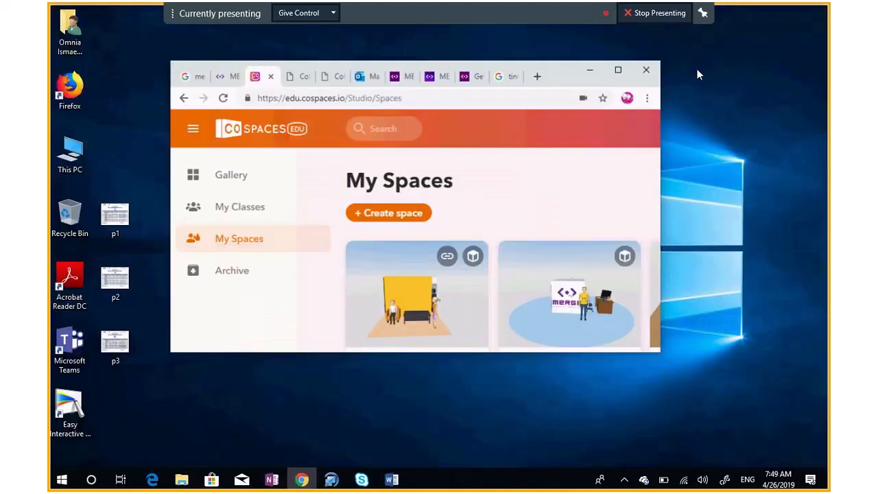
{"action": "left_click", "coordinate": [508, 76]}
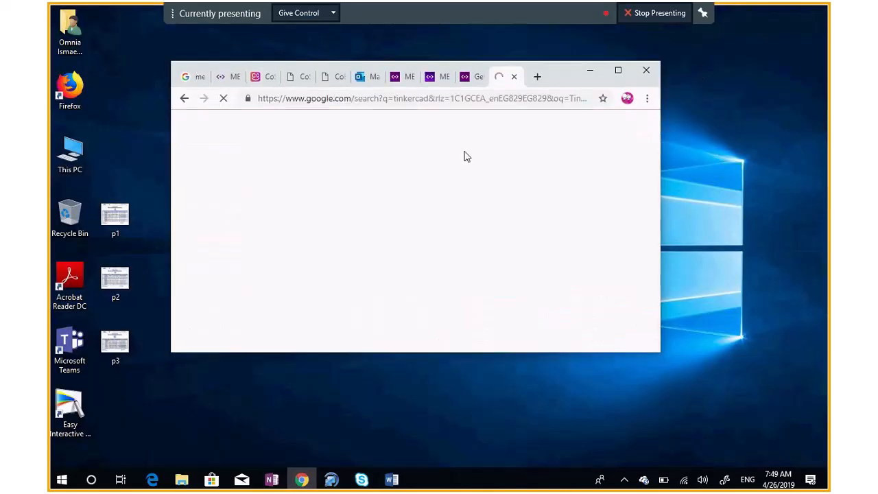
{"action": "left_click", "coordinate": [617, 70]}
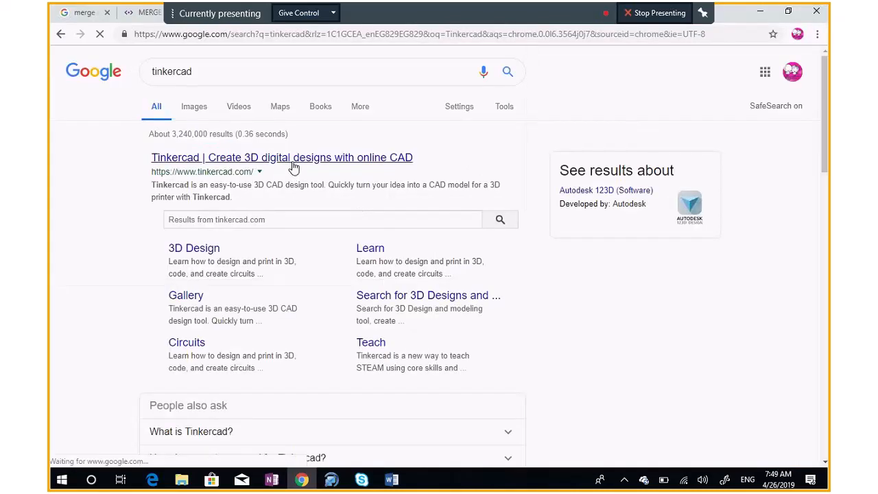
{"action": "left_click", "coordinate": [237, 159]}
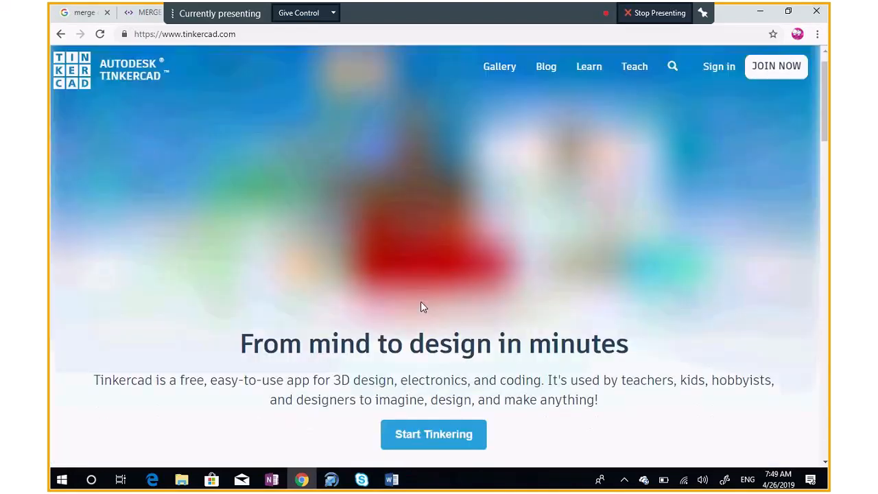
{"action": "scroll", "coordinate": [421, 302], "scroll_direction": "down", "scroll_amount": 3}
{"action": "scroll", "coordinate": [420, 282], "scroll_direction": "up", "scroll_amount": 3}
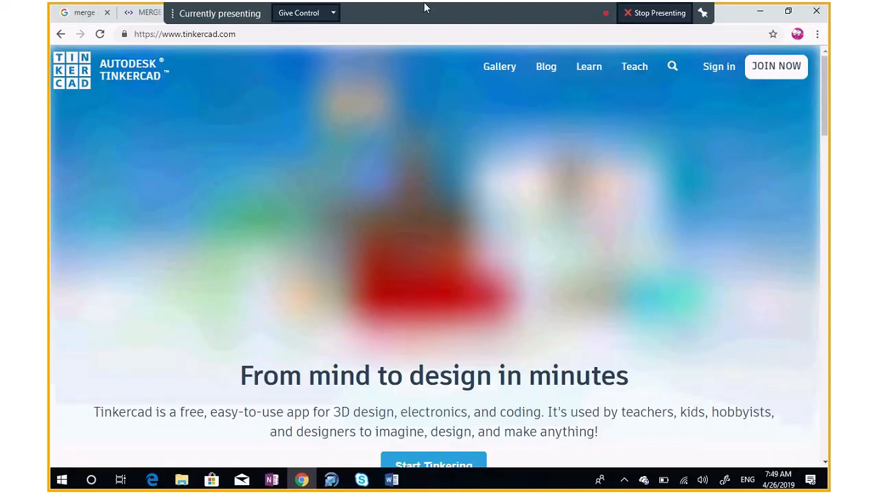
Bring up the CoBlocks-Reference-Guide PDF in the maximized browser window
{"action": "left_click", "coordinate": [758, 15]}
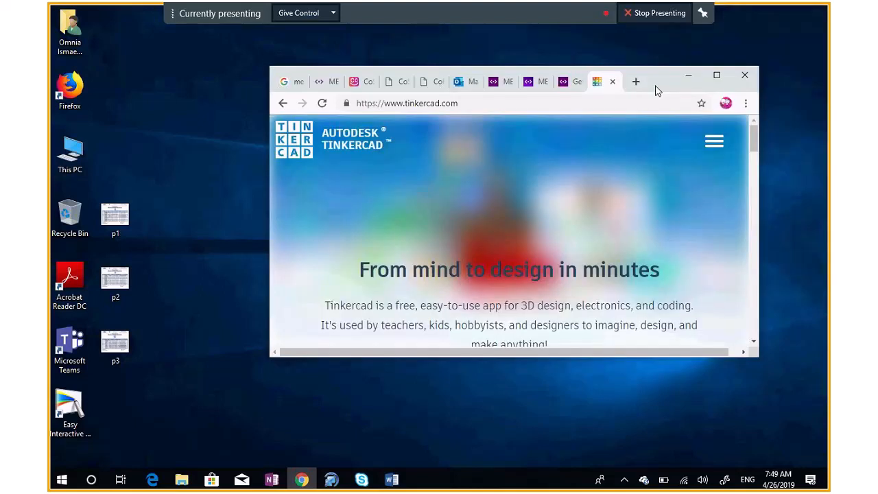
{"action": "left_click", "coordinate": [437, 84]}
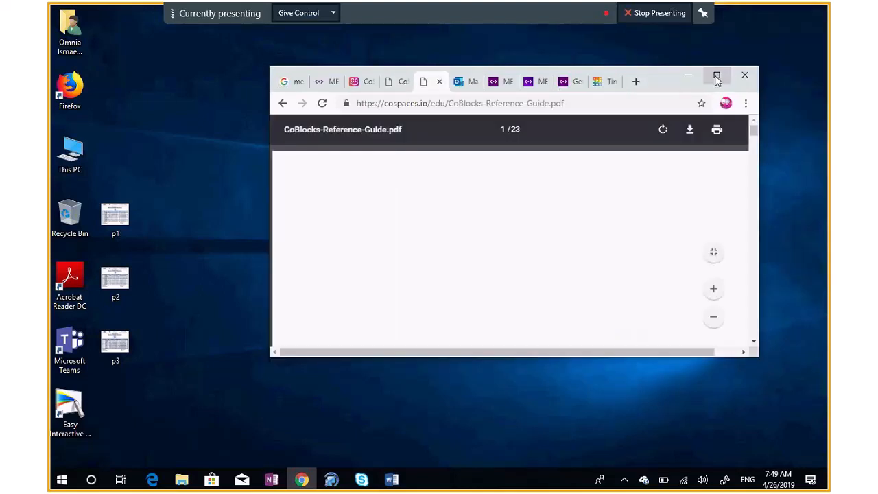
{"action": "left_click", "coordinate": [716, 75]}
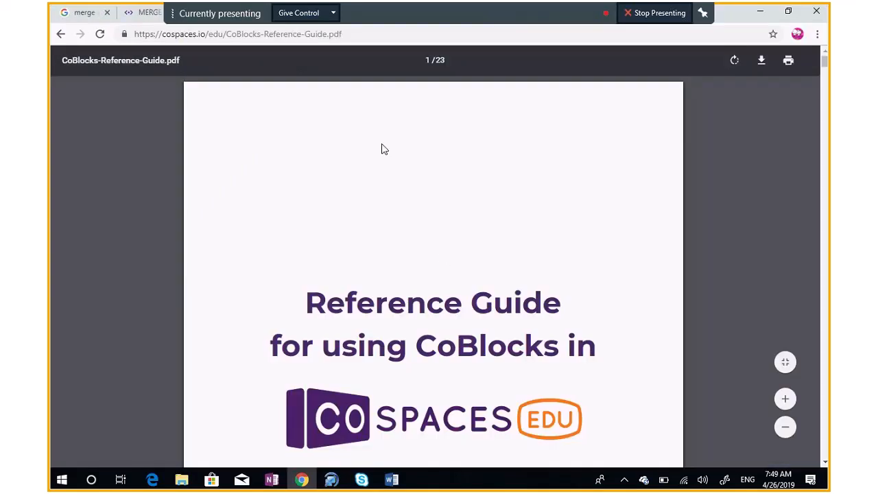
Switch to the Skype conversation and send all participants the merge cube tamplate image from the Merge Cube folder
{"action": "left_click", "coordinate": [362, 480]}
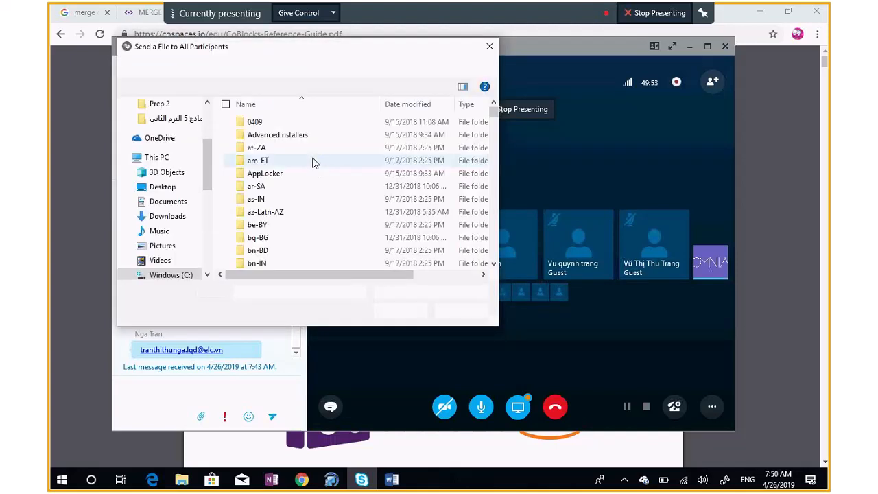
{"action": "scroll", "coordinate": [205, 271], "scroll_direction": "down", "scroll_amount": 3}
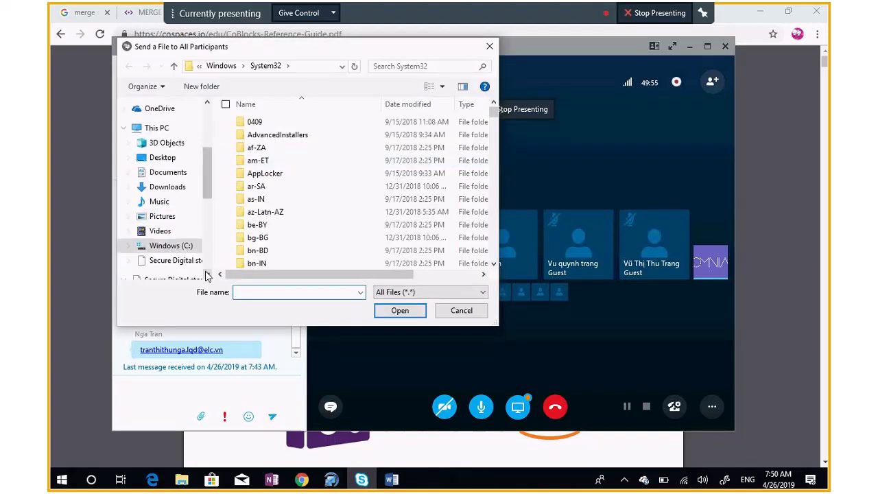
{"action": "left_click", "coordinate": [207, 275]}
{"action": "left_click", "coordinate": [164, 227]}
{"action": "left_click", "coordinate": [282, 148]}
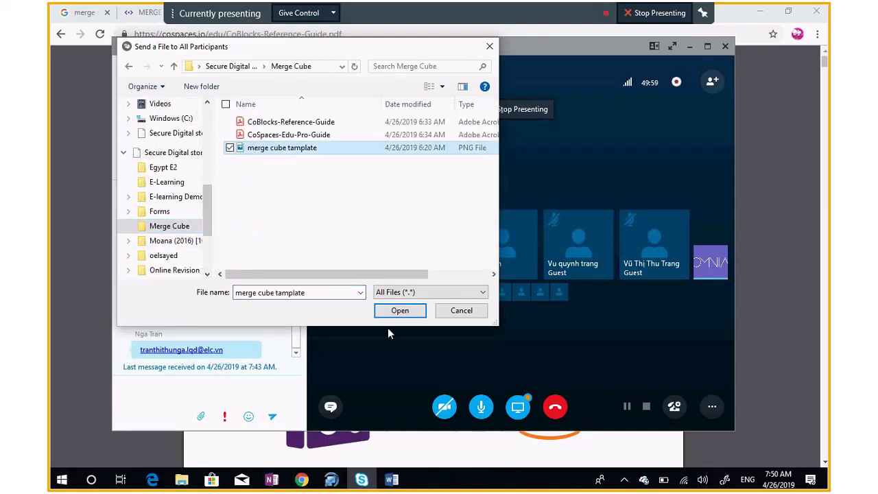
{"action": "left_click", "coordinate": [400, 310]}
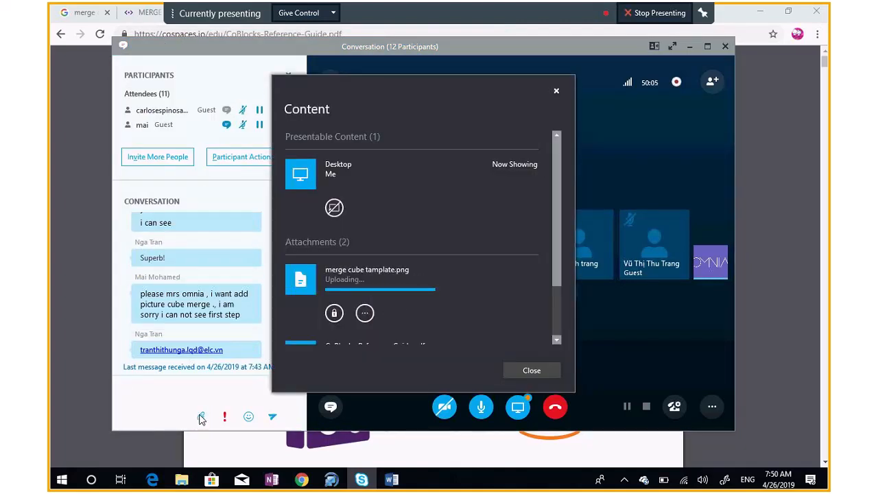
{"action": "left_click", "coordinate": [557, 92]}
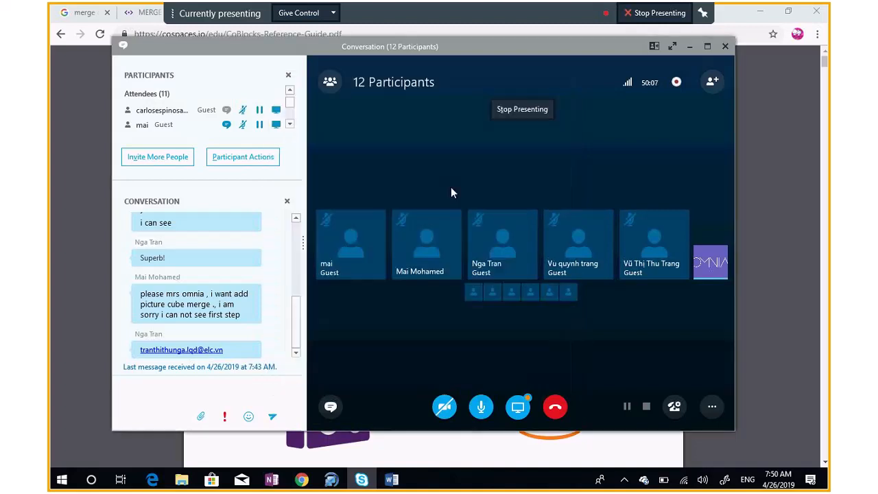
Send all participants the CoSpaces-Edu-Pro-Guide PDF from the Merge Cube folder and close the content list
{"action": "left_click", "coordinate": [199, 417]}
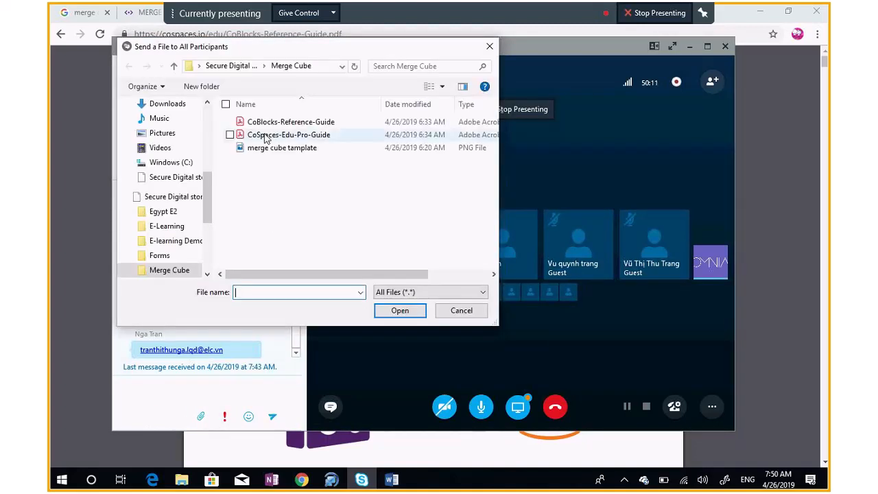
{"action": "left_click", "coordinate": [269, 135]}
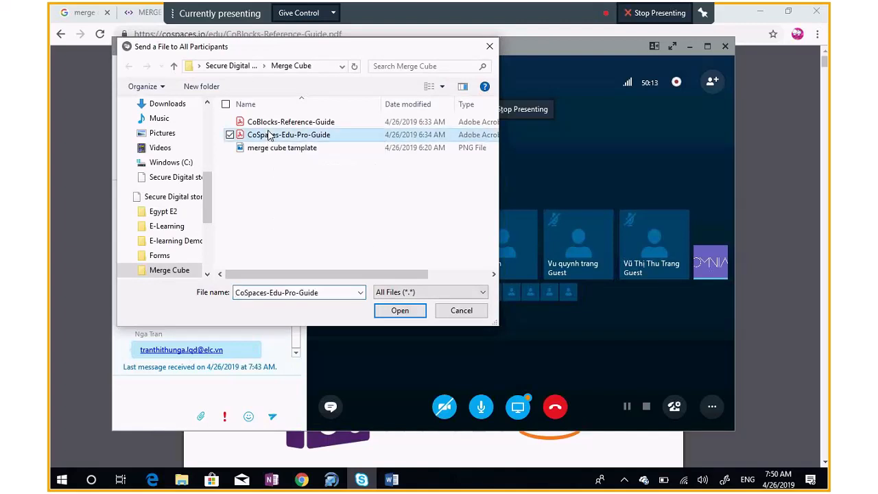
{"action": "left_click", "coordinate": [398, 311]}
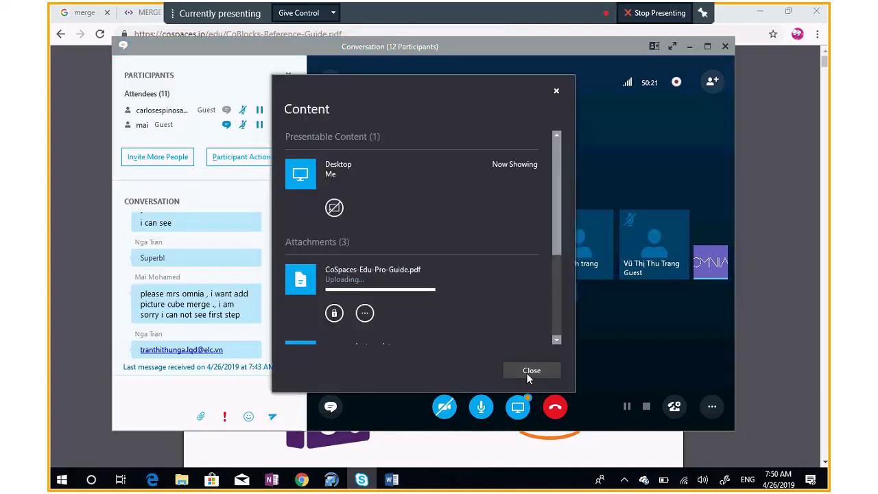
{"action": "left_click", "coordinate": [557, 92]}
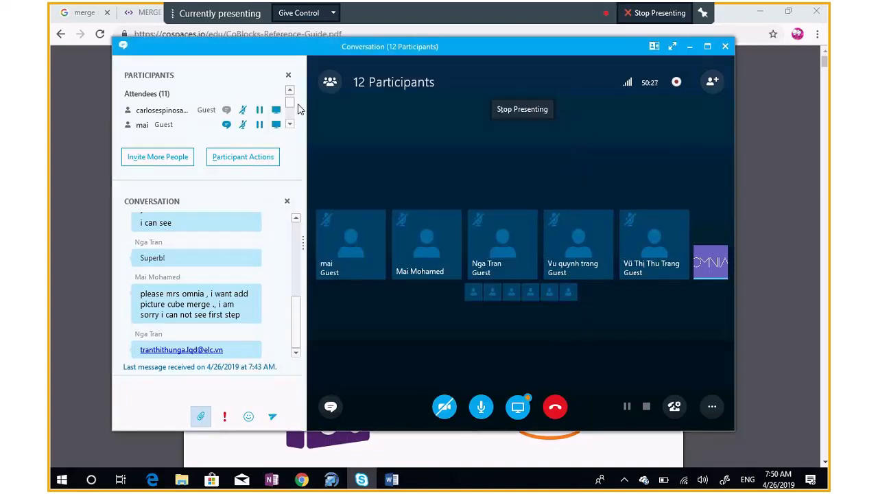
Make the last guest in the attendee list a presenter of the meeting
{"action": "left_click", "coordinate": [290, 123]}
{"action": "left_click", "coordinate": [289, 123]}
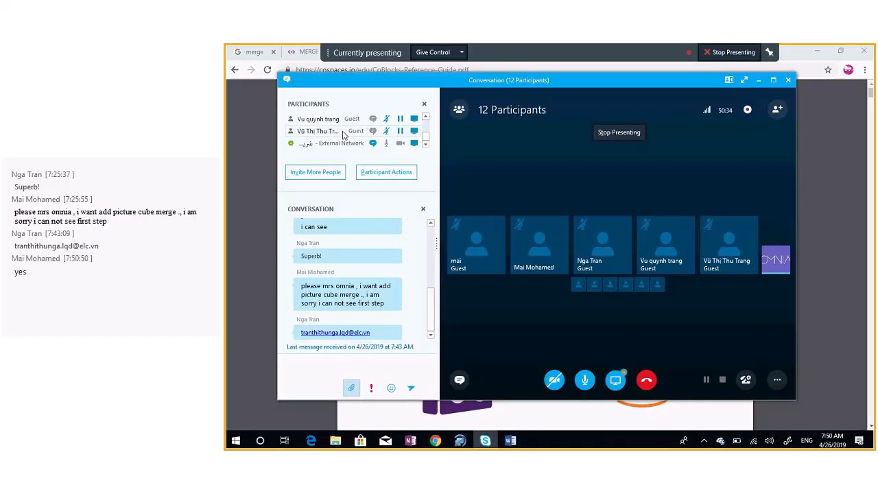
{"action": "right_click", "coordinate": [343, 135]}
{"action": "left_click", "coordinate": [376, 163]}
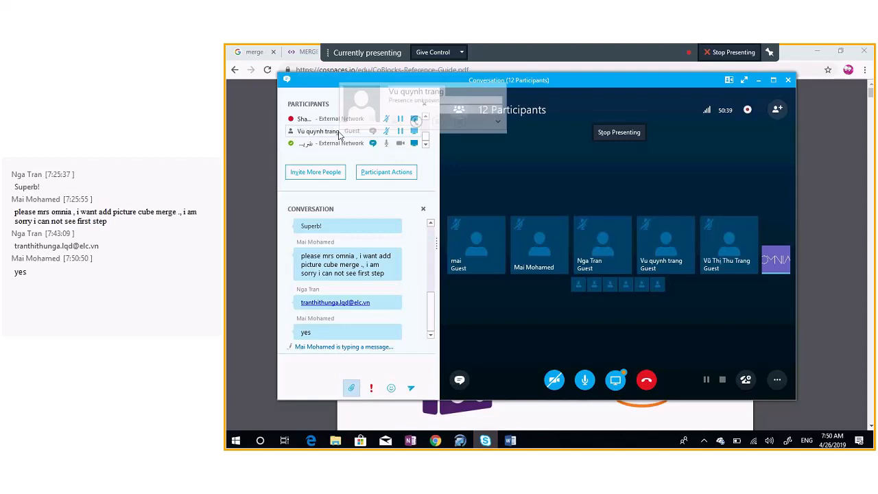
{"action": "right_click", "coordinate": [339, 131]}
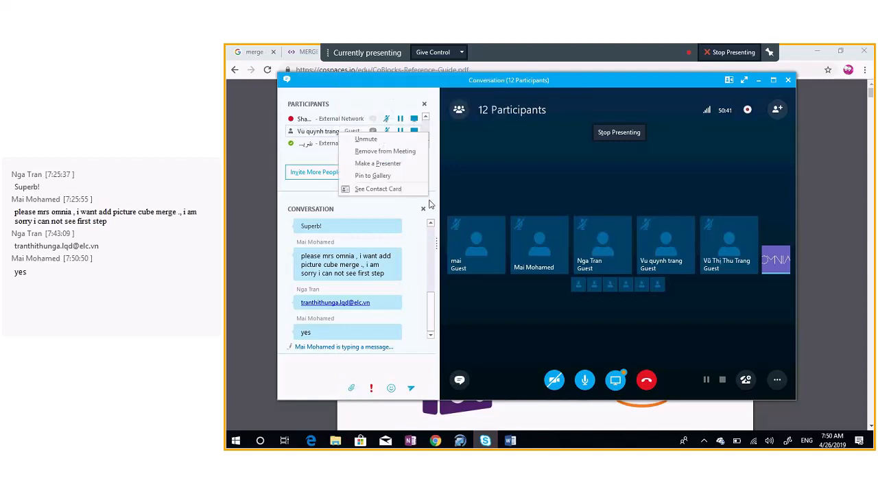
{"action": "left_click", "coordinate": [430, 180]}
{"action": "left_click", "coordinate": [425, 120]}
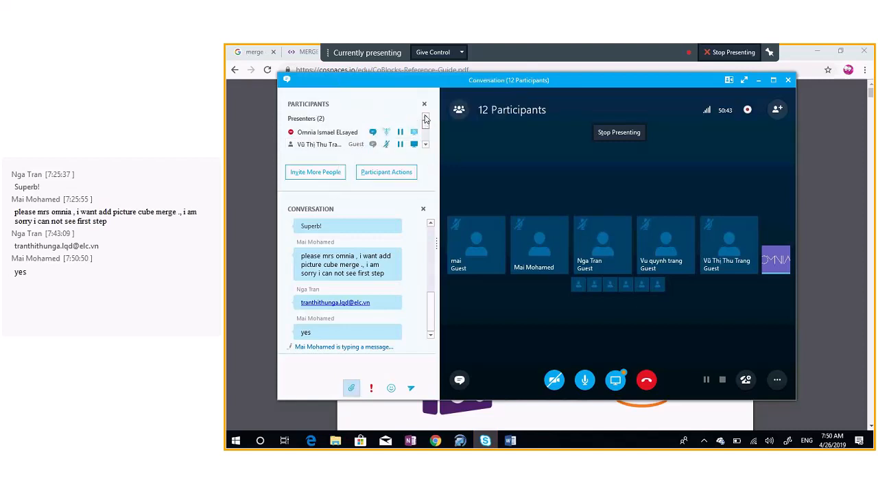
{"action": "left_click", "coordinate": [459, 109]}
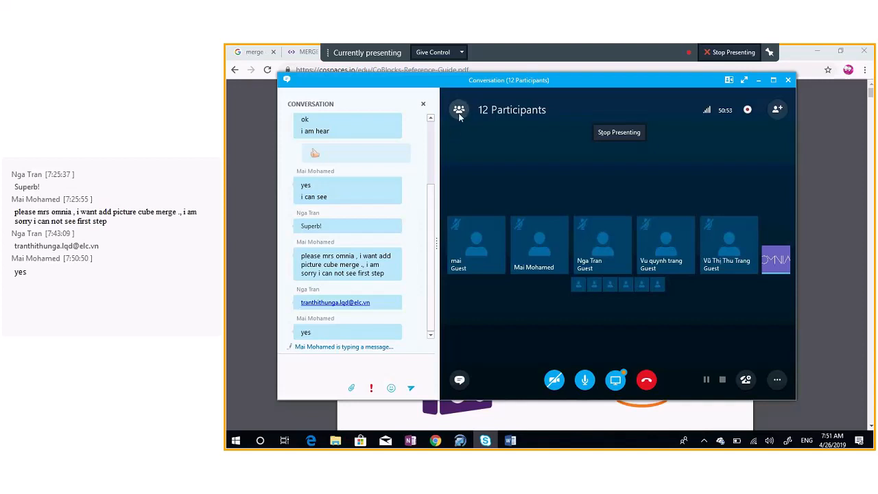
{"action": "left_click", "coordinate": [454, 116]}
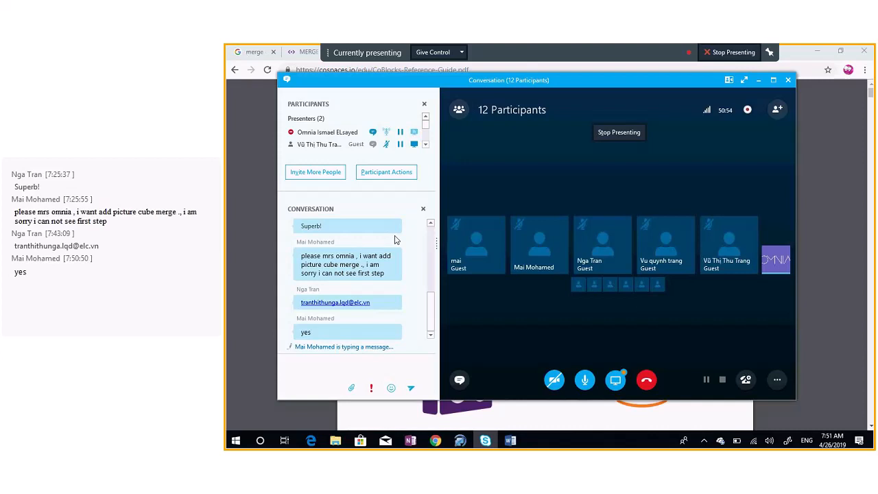
Restrict everyone in the meeting except the organizer to attendee privileges and apply the restriction a second time
{"action": "left_click", "coordinate": [386, 171]}
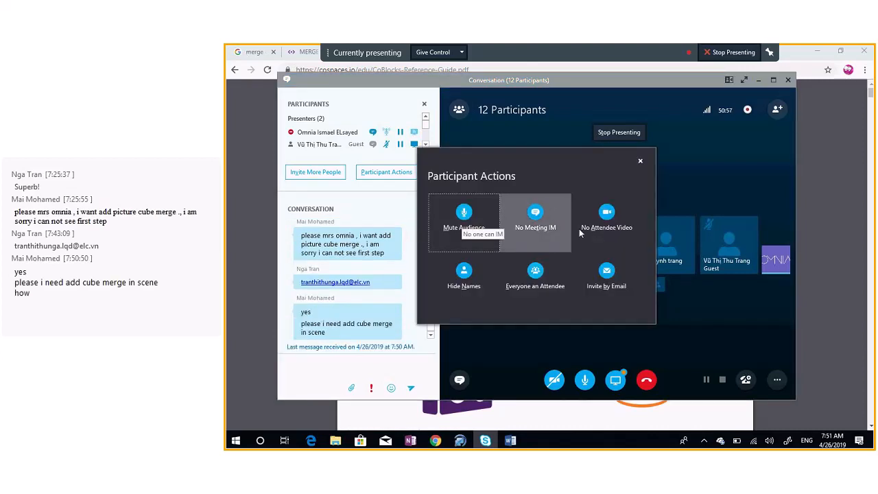
{"action": "left_click", "coordinate": [551, 271]}
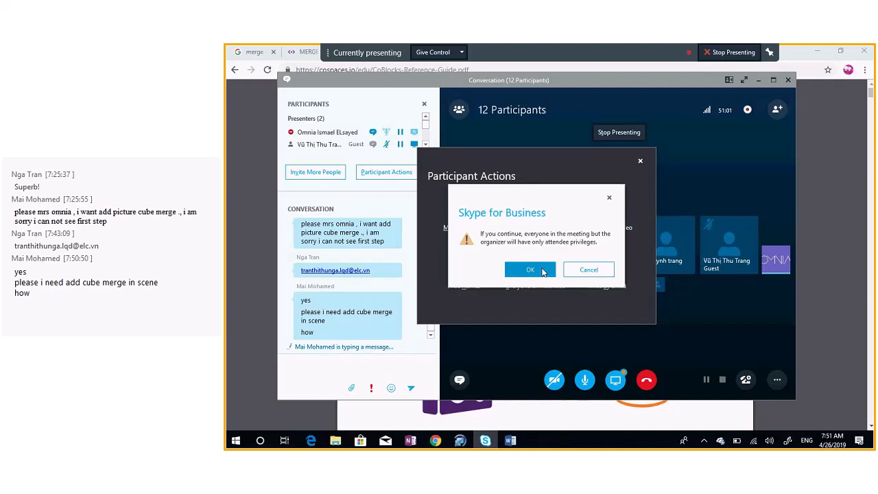
{"action": "left_click", "coordinate": [542, 270]}
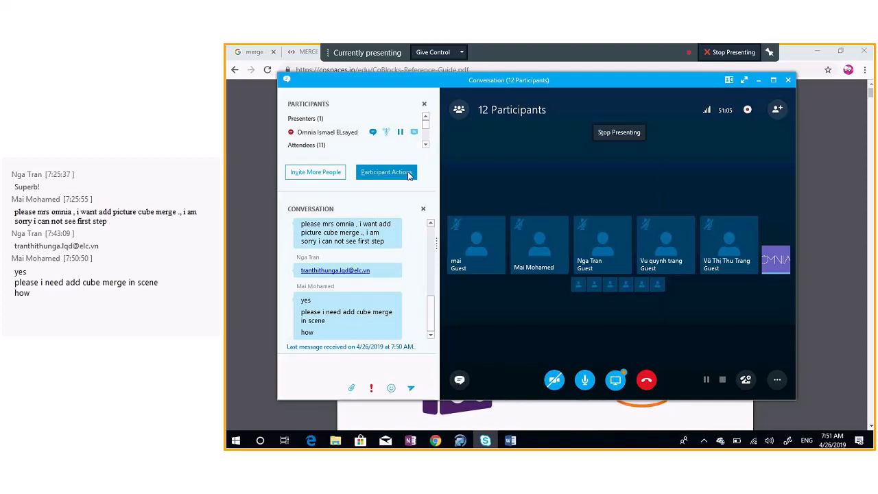
{"action": "left_click", "coordinate": [409, 176]}
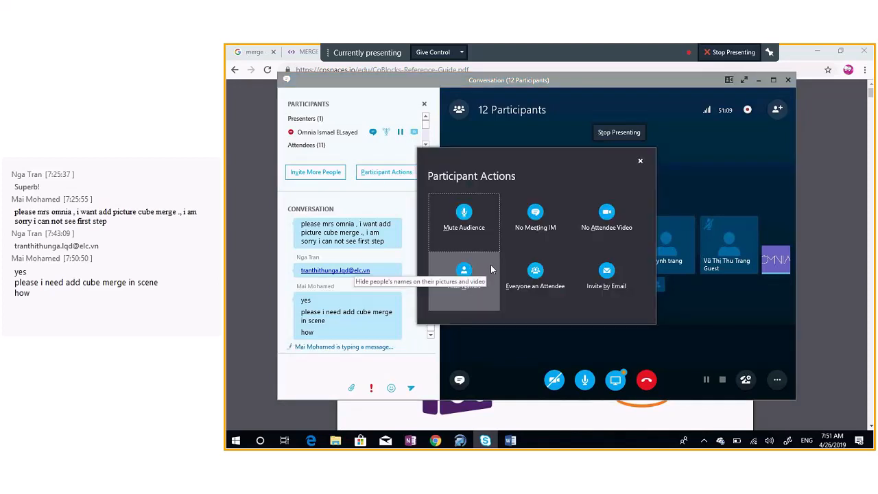
{"action": "left_click", "coordinate": [534, 277]}
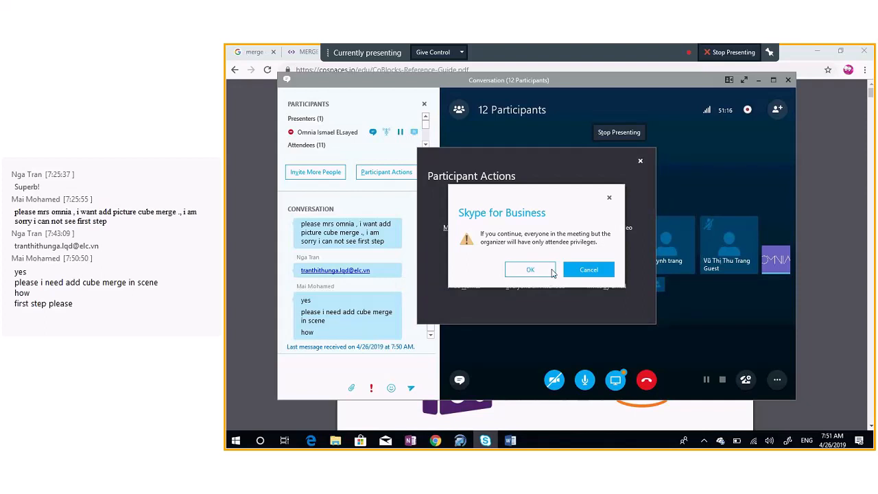
{"action": "left_click", "coordinate": [550, 270]}
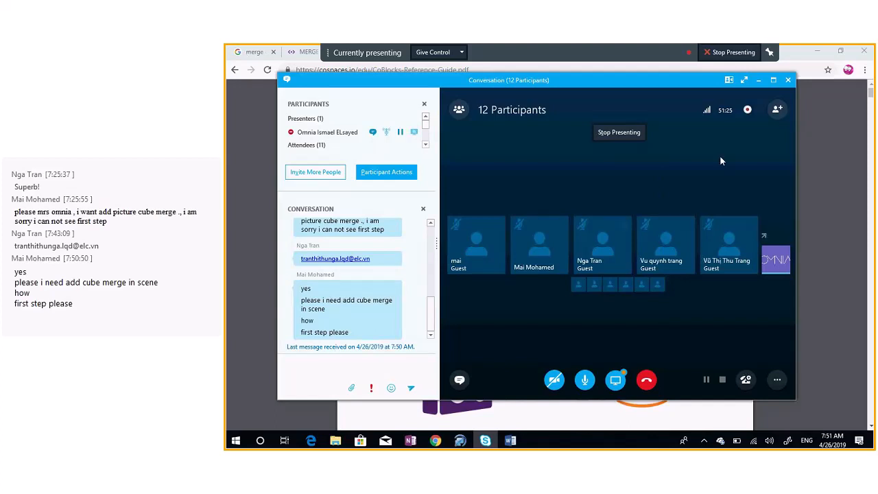
Show the trial code in the CoSpaces-Edu-Pro-Guide PDF and bring up the CoSpaces My Spaces page in a maximized browser window
{"action": "left_click", "coordinate": [758, 80]}
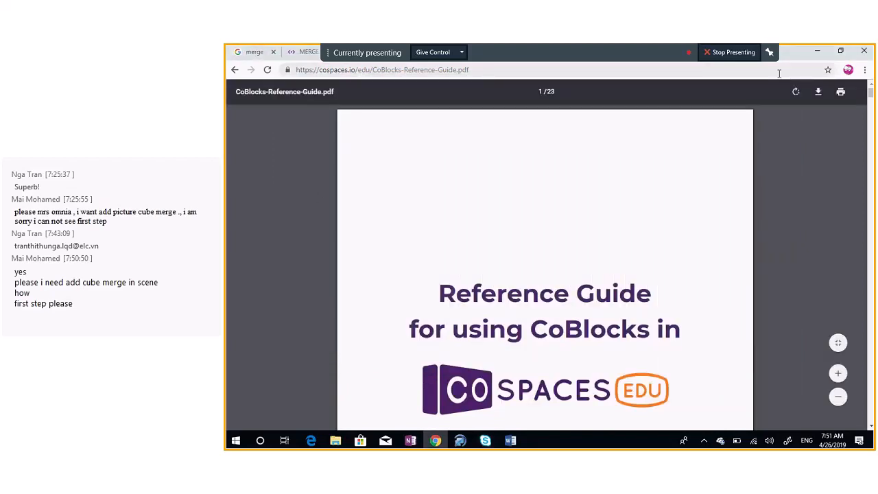
{"action": "left_click", "coordinate": [837, 52]}
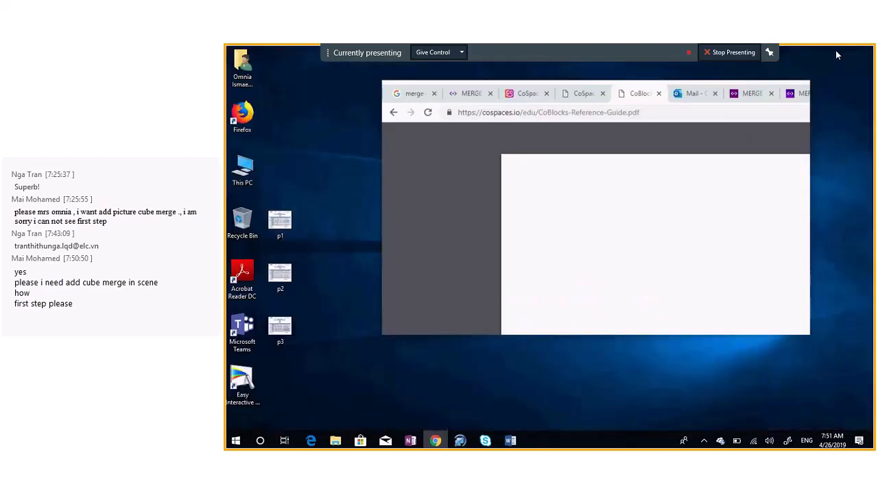
{"action": "left_click", "coordinate": [518, 115]}
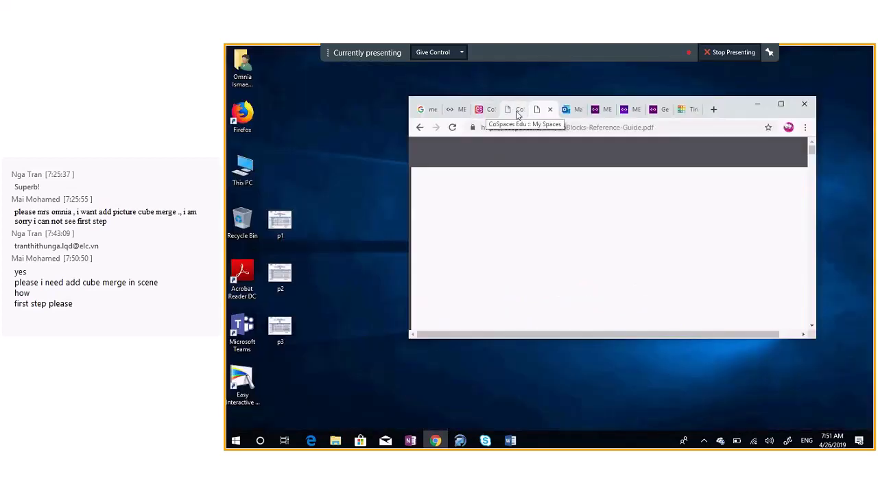
{"action": "scroll", "coordinate": [567, 263], "scroll_direction": "down", "scroll_amount": 2}
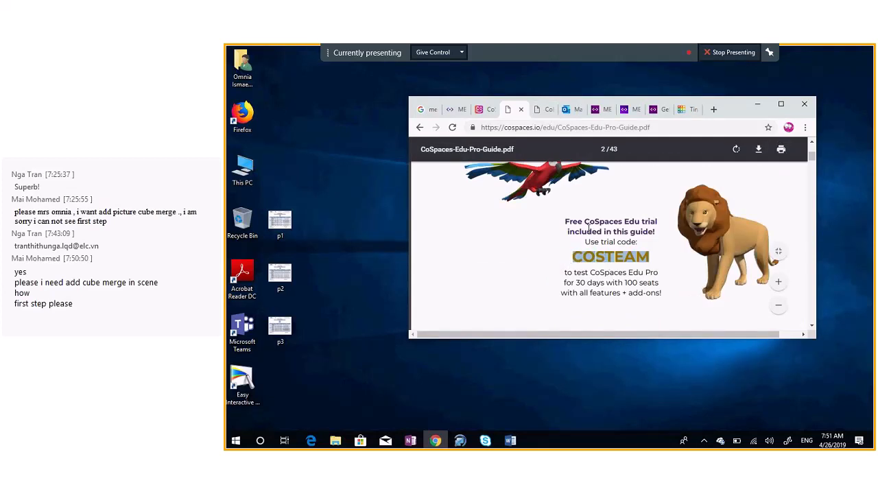
{"action": "left_click", "coordinate": [483, 114]}
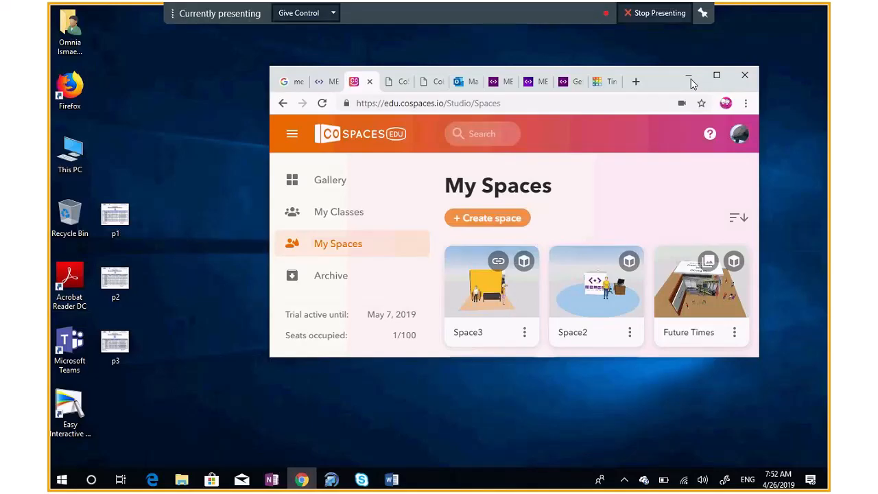
{"action": "left_click", "coordinate": [716, 75]}
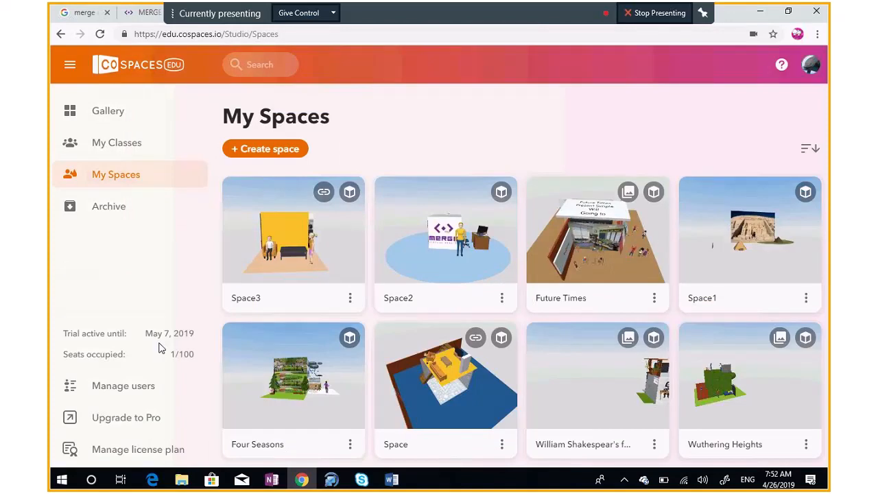
Examine the license plan page and the types offered for a new space, ending on My Spaces
{"action": "left_click", "coordinate": [130, 454]}
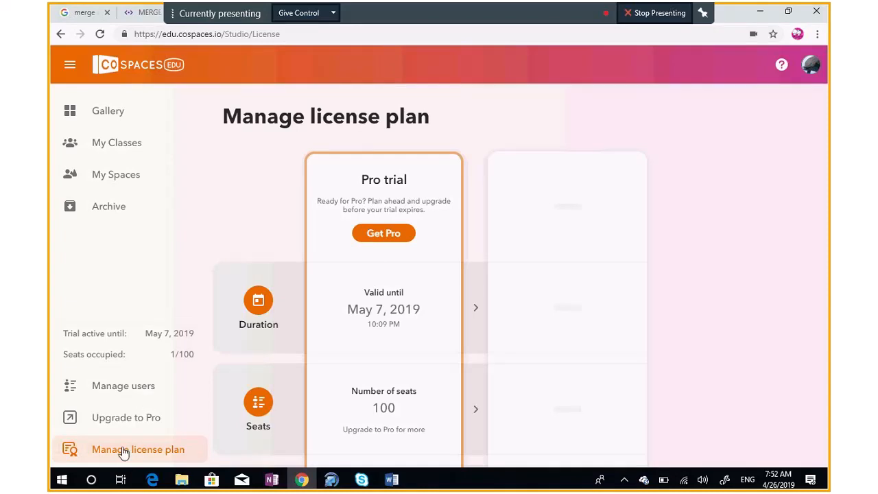
{"action": "left_click", "coordinate": [125, 174]}
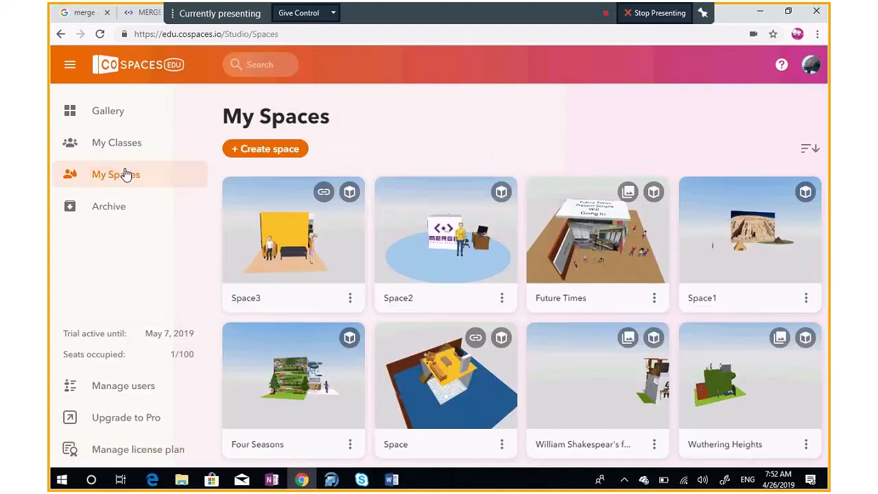
{"action": "left_click", "coordinate": [245, 151]}
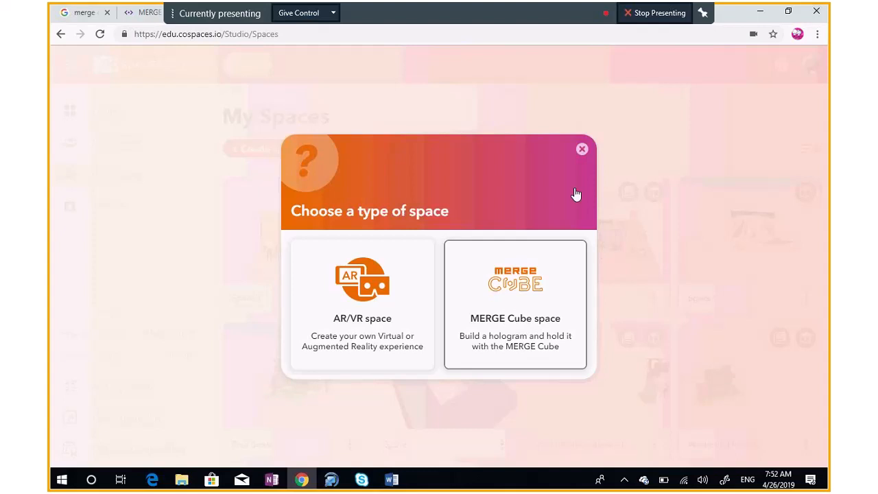
{"action": "left_click", "coordinate": [581, 151]}
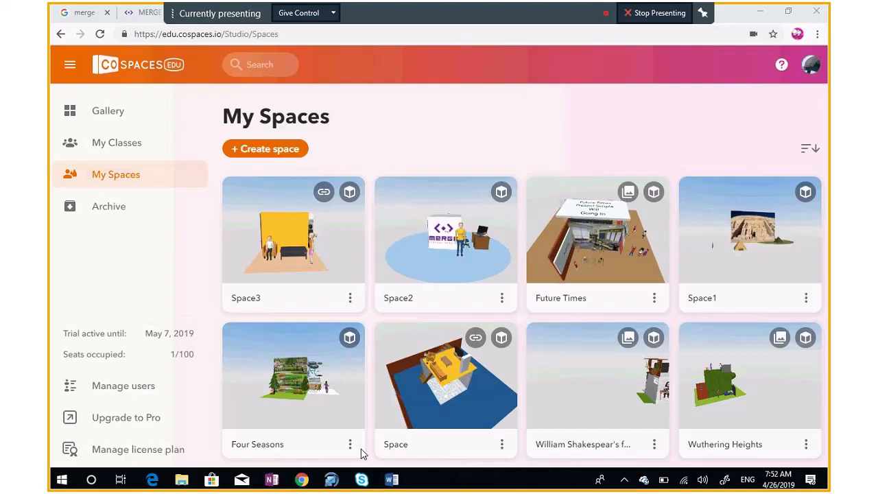
Switch to the Skype conversation and make the first three guests in the attendee list presenters
{"action": "left_click", "coordinate": [361, 479]}
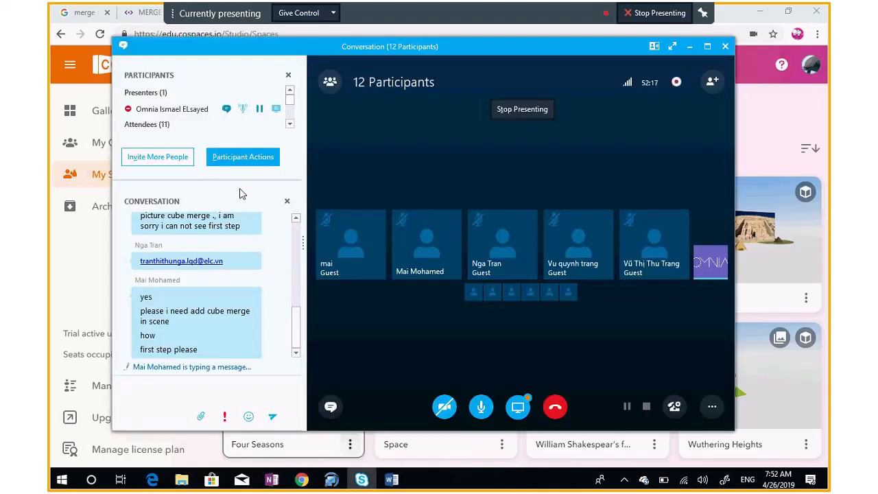
{"action": "scroll", "coordinate": [289, 125], "scroll_direction": "down", "scroll_amount": 3}
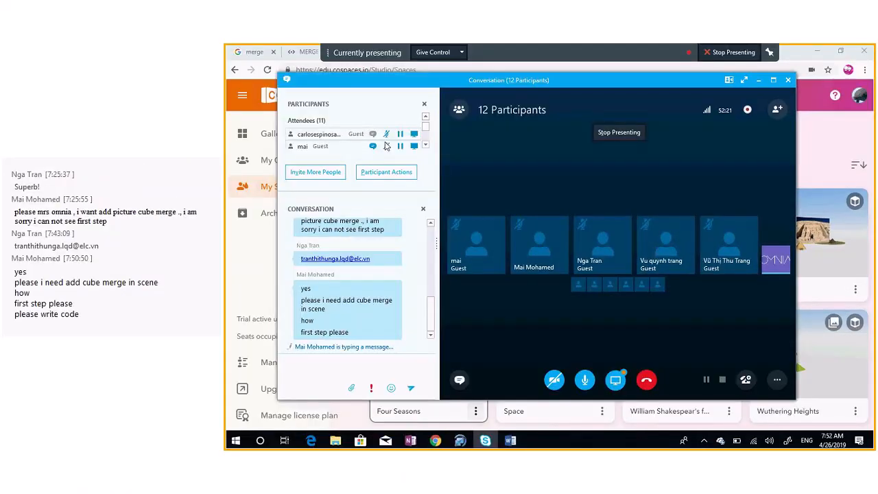
{"action": "right_click", "coordinate": [327, 133]}
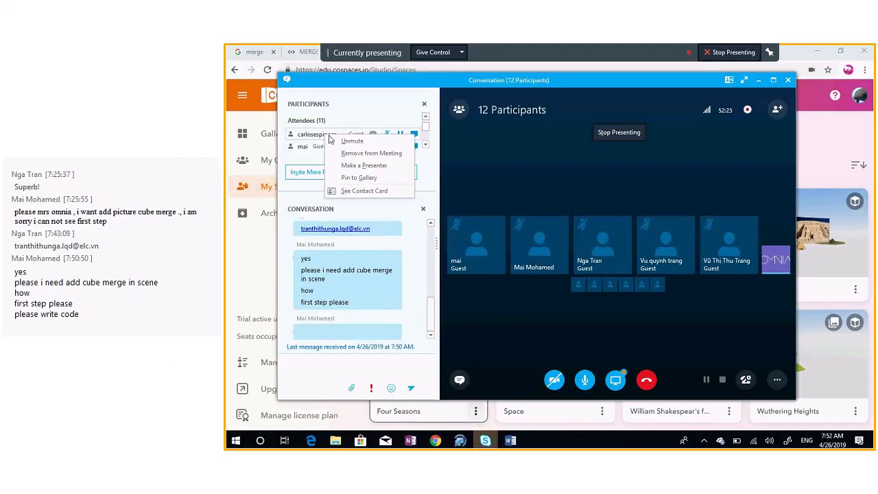
{"action": "left_click", "coordinate": [372, 166]}
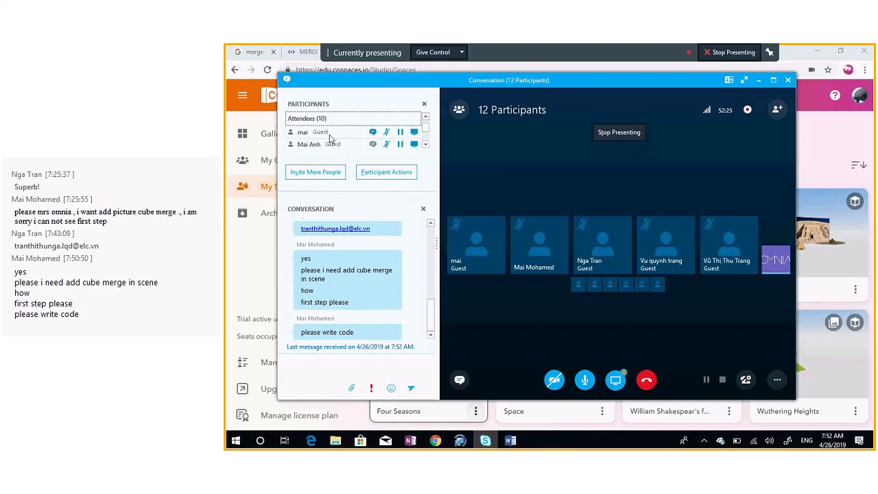
{"action": "right_click", "coordinate": [327, 132]}
{"action": "left_click", "coordinate": [369, 160]}
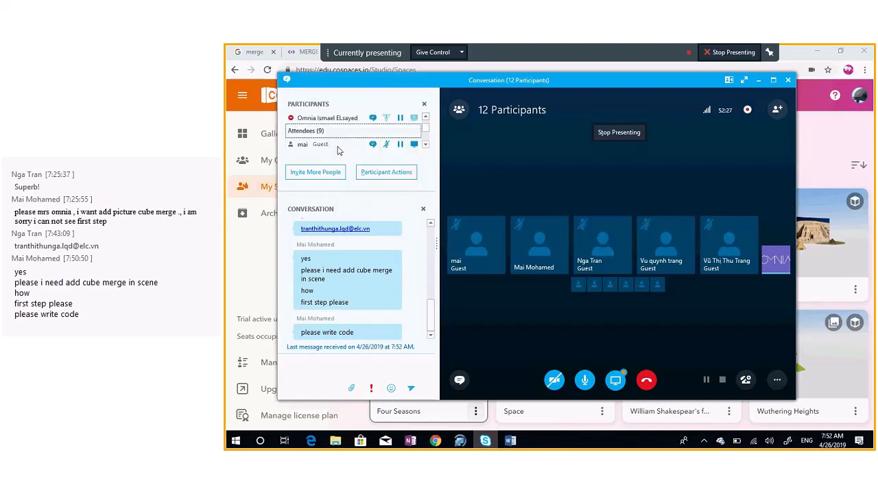
{"action": "right_click", "coordinate": [335, 145]}
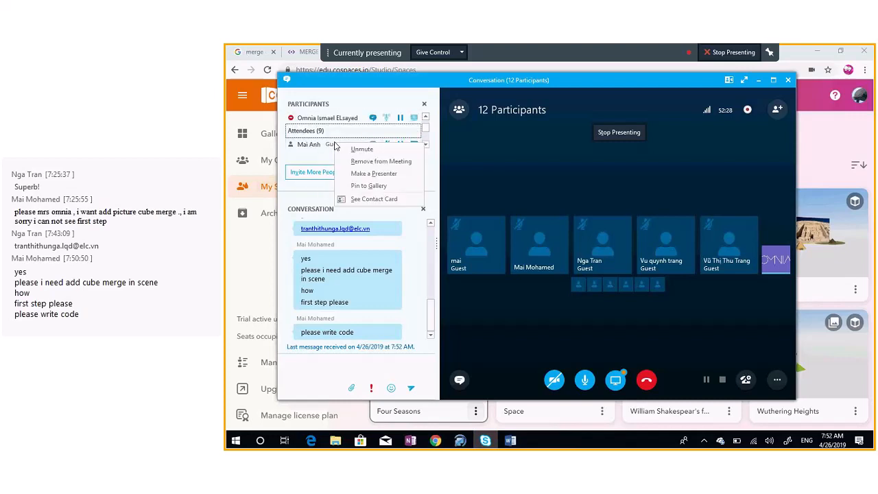
{"action": "left_click", "coordinate": [374, 173]}
Make the first external-network participant in the attendee list a presenter
{"action": "left_click", "coordinate": [425, 145]}
{"action": "left_click", "coordinate": [426, 145]}
{"action": "left_click", "coordinate": [425, 145]}
{"action": "right_click", "coordinate": [354, 126]}
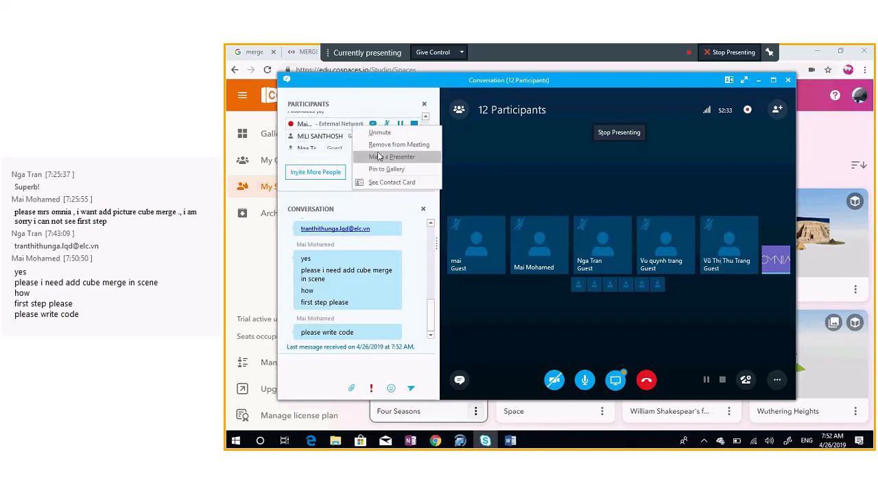
{"action": "left_click", "coordinate": [378, 157]}
{"action": "right_click", "coordinate": [348, 137]}
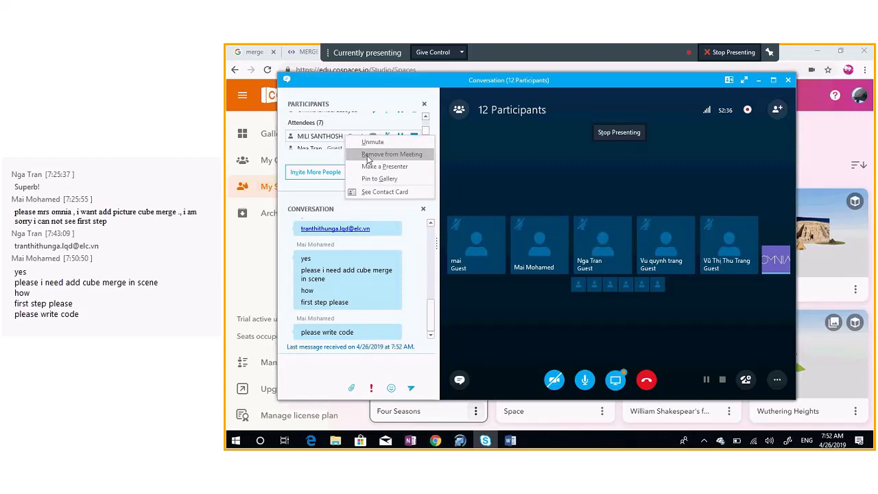
Send the CoSpaces trial code to all participants as a chat message
{"action": "left_click", "coordinate": [359, 366]}
{"action": "type", "text": "co"}
{"action": "type", "text": "stea"}
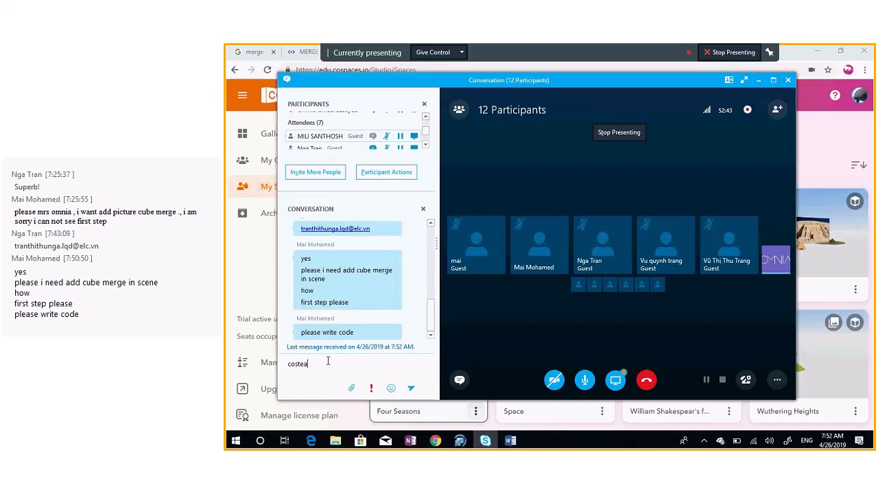
{"action": "type", "text": "m"}
{"action": "key", "text": "Return"}
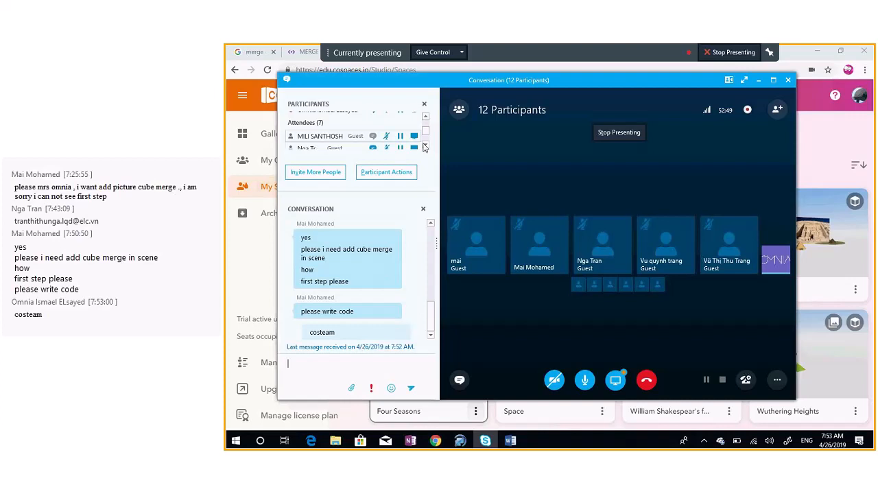
Make the last two guests in the attendee list presenters of the meeting
{"action": "left_click", "coordinate": [425, 145]}
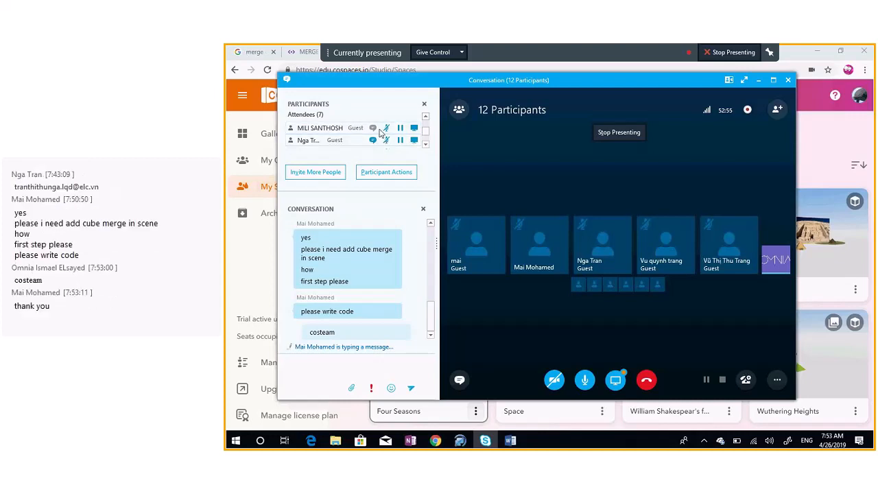
{"action": "left_click", "coordinate": [425, 144]}
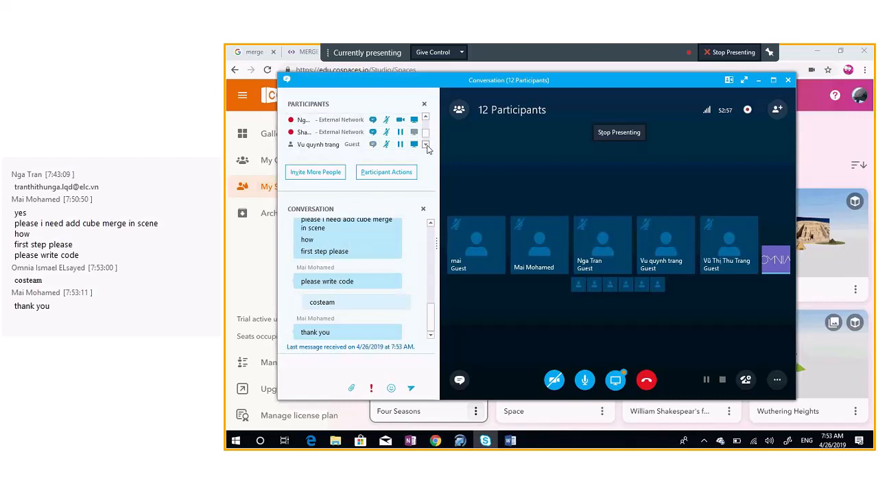
{"action": "left_click", "coordinate": [425, 145]}
{"action": "left_click", "coordinate": [426, 145]}
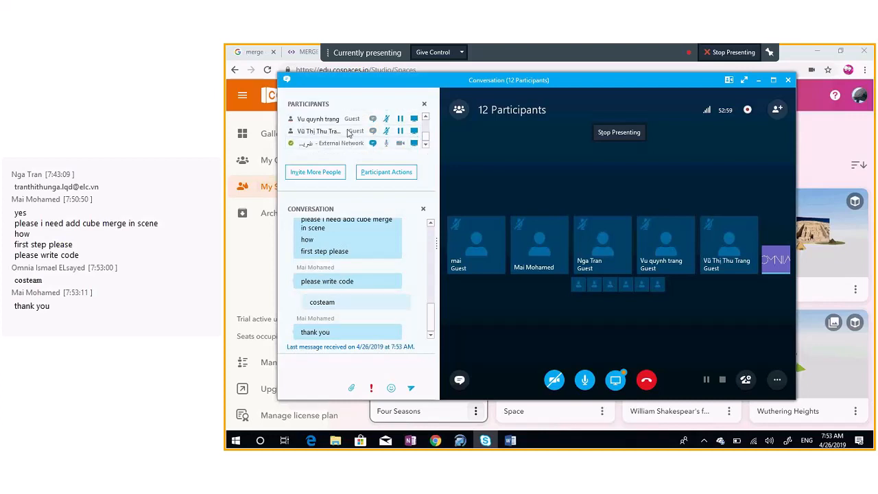
{"action": "right_click", "coordinate": [348, 132]}
{"action": "left_click", "coordinate": [383, 161]}
{"action": "right_click", "coordinate": [341, 131]}
{"action": "left_click", "coordinate": [382, 164]}
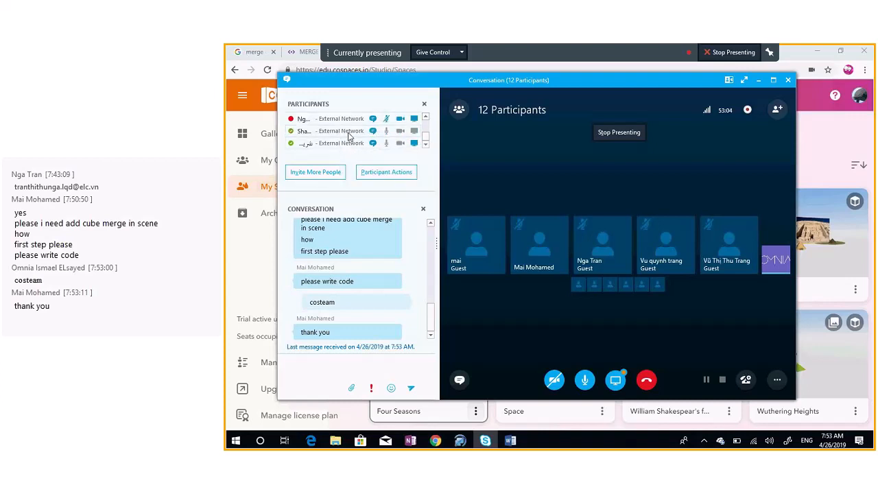
{"action": "mouse_move", "coordinate": [426, 133]}
{"action": "left_mouse_down"}
{"action": "mouse_move", "coordinate": [426, 121]}
{"action": "mouse_move", "coordinate": [427, 150]}
{"action": "left_mouse_up"}
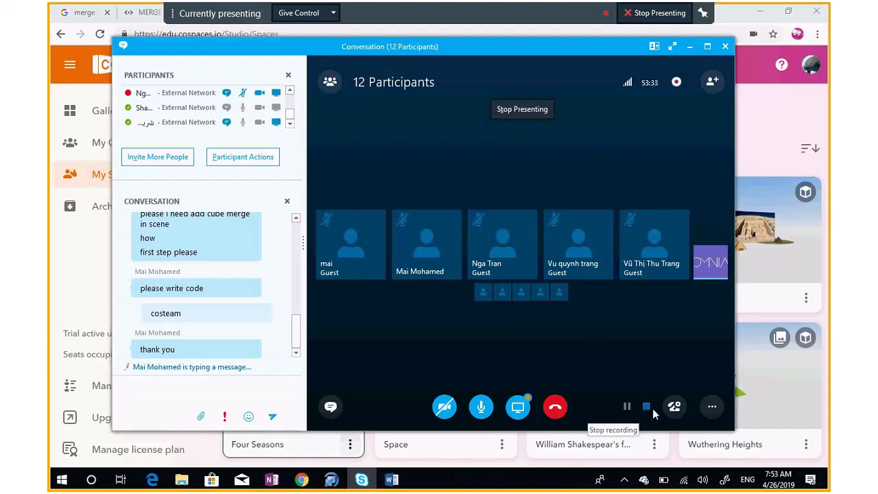
Bring up the additional recording and meeting options of the Skype conversation
{"action": "left_click", "coordinate": [713, 406]}
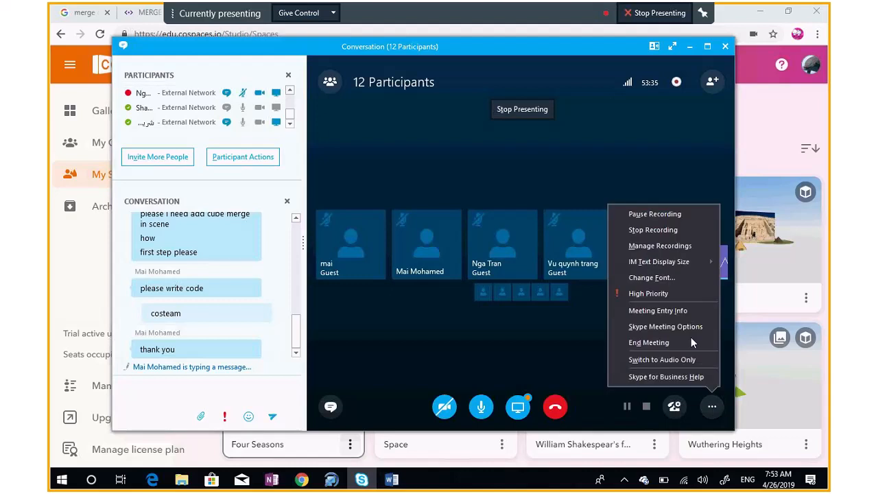